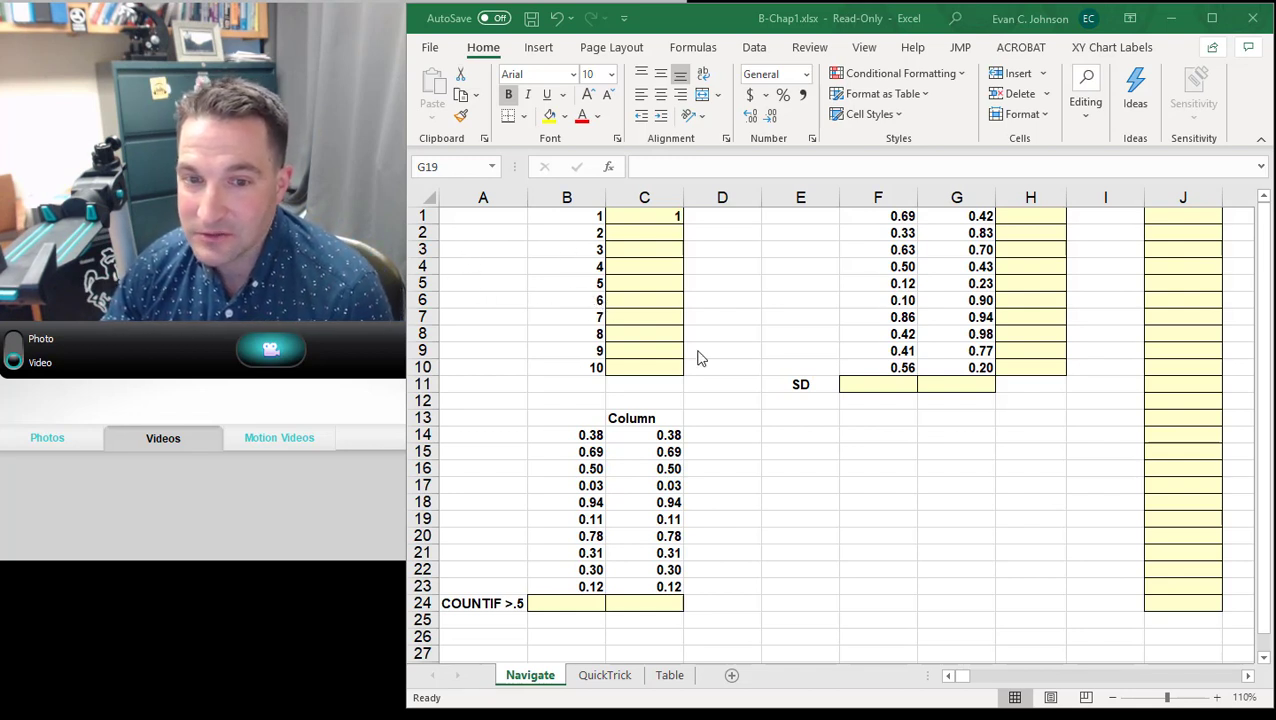
pyautogui.click(501, 296)
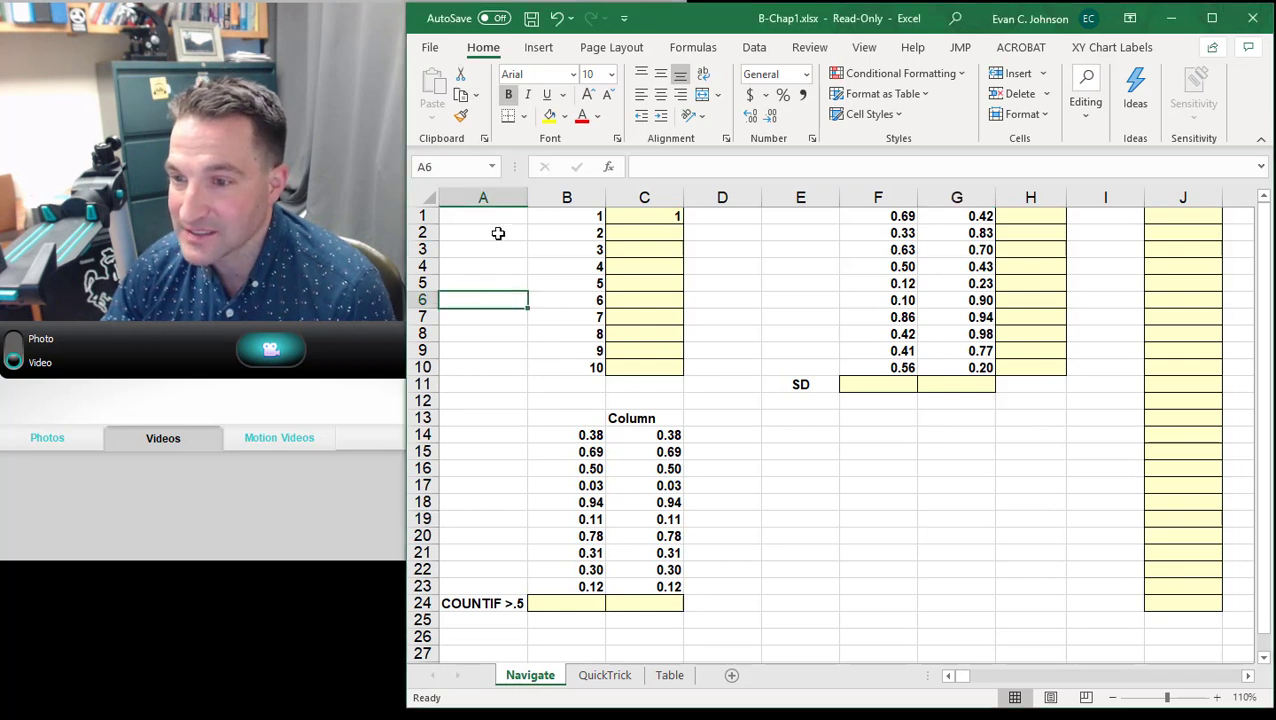
pyautogui.click(504, 216)
pyautogui.click(755, 270)
pyautogui.click(786, 452)
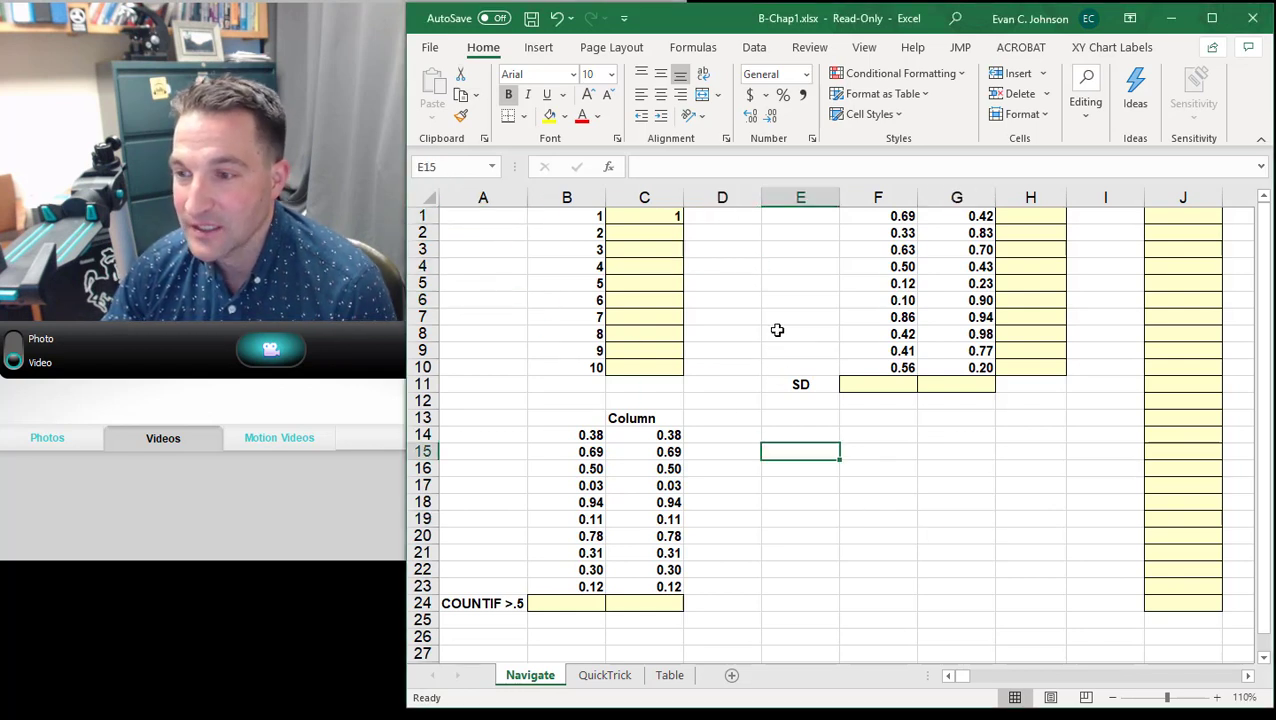
pyautogui.click(776, 331)
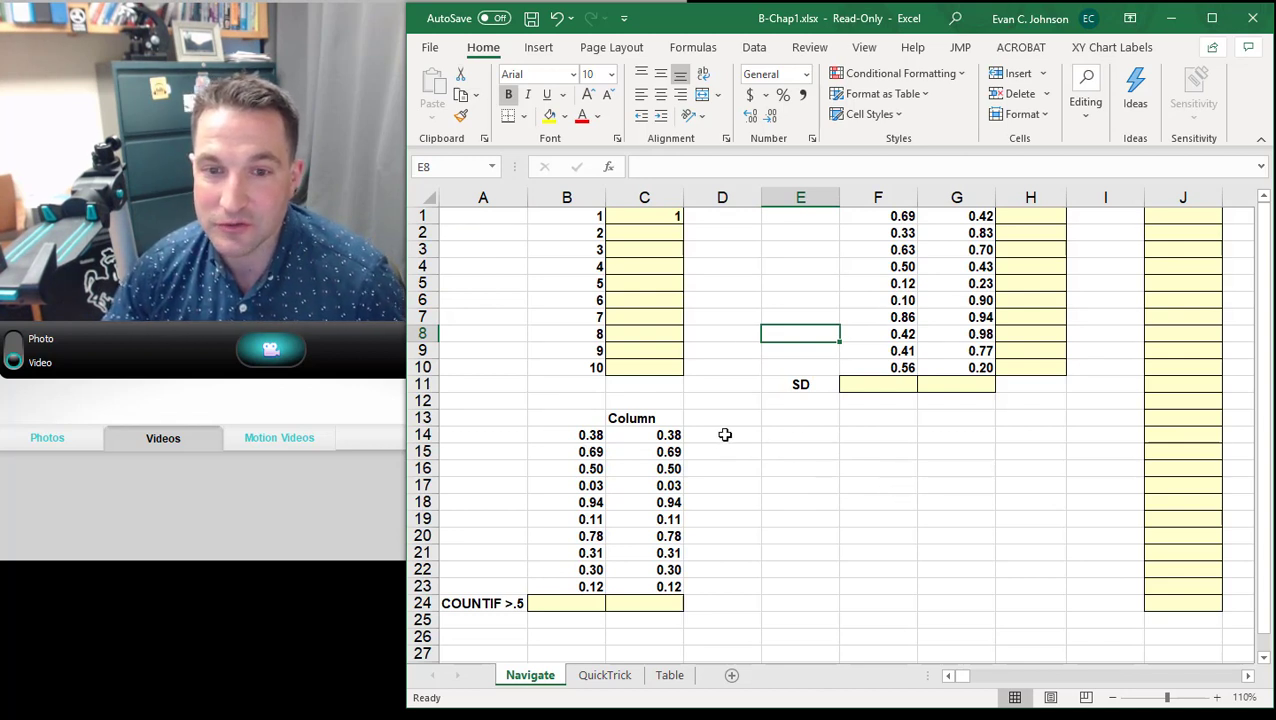
# - Select cell E14 and return to A1, and repeat the jump back to A1 from cell E22
pyautogui.click(466, 219)
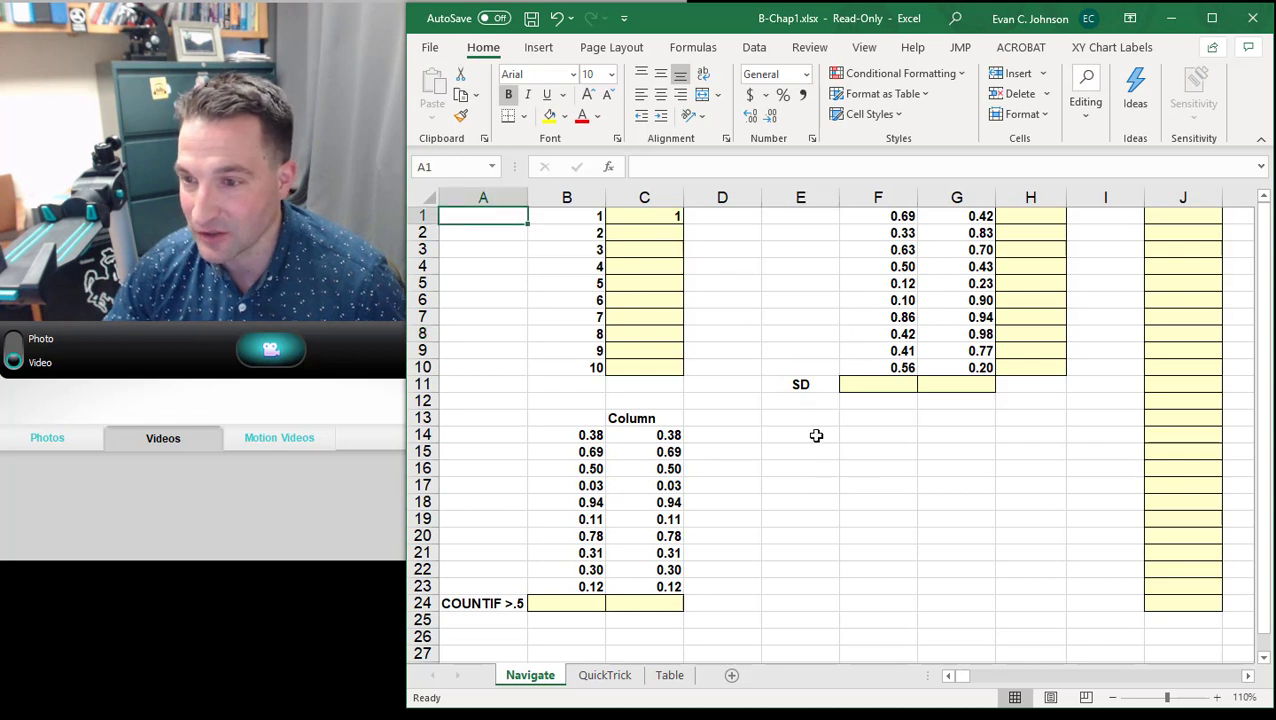
pyautogui.click(813, 436)
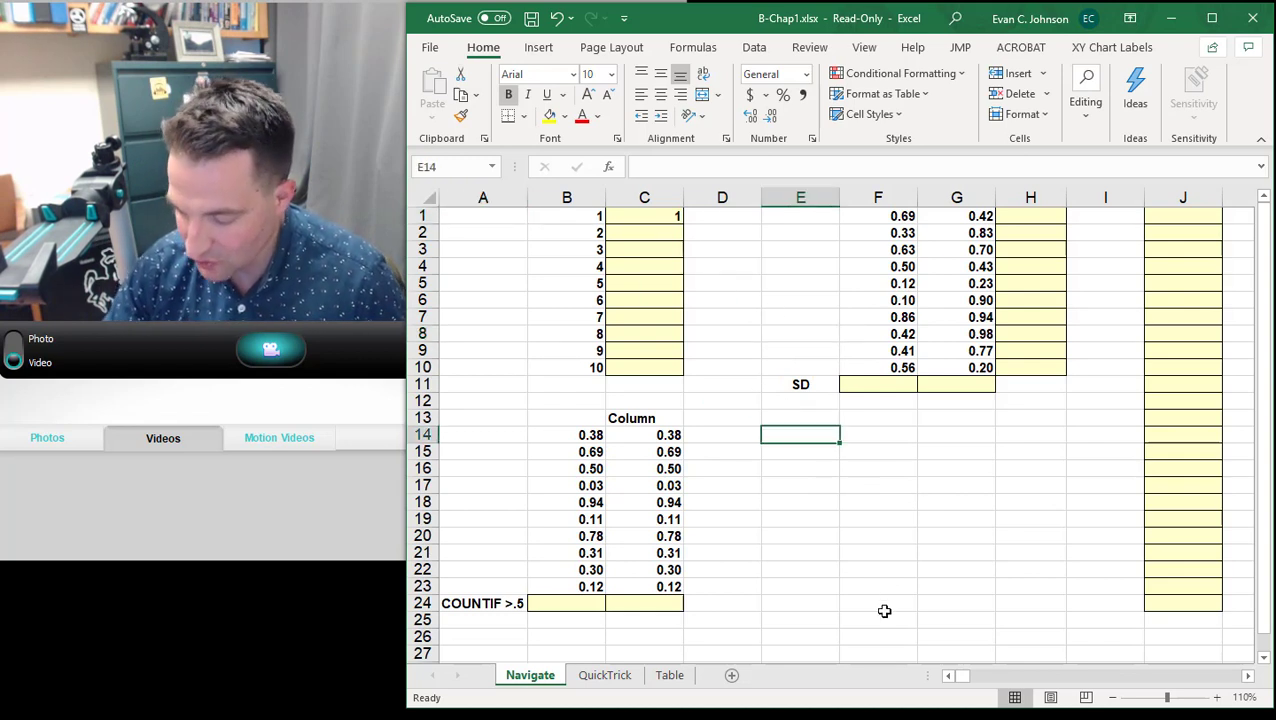
pyautogui.hotkey('ctrl', 'Home')
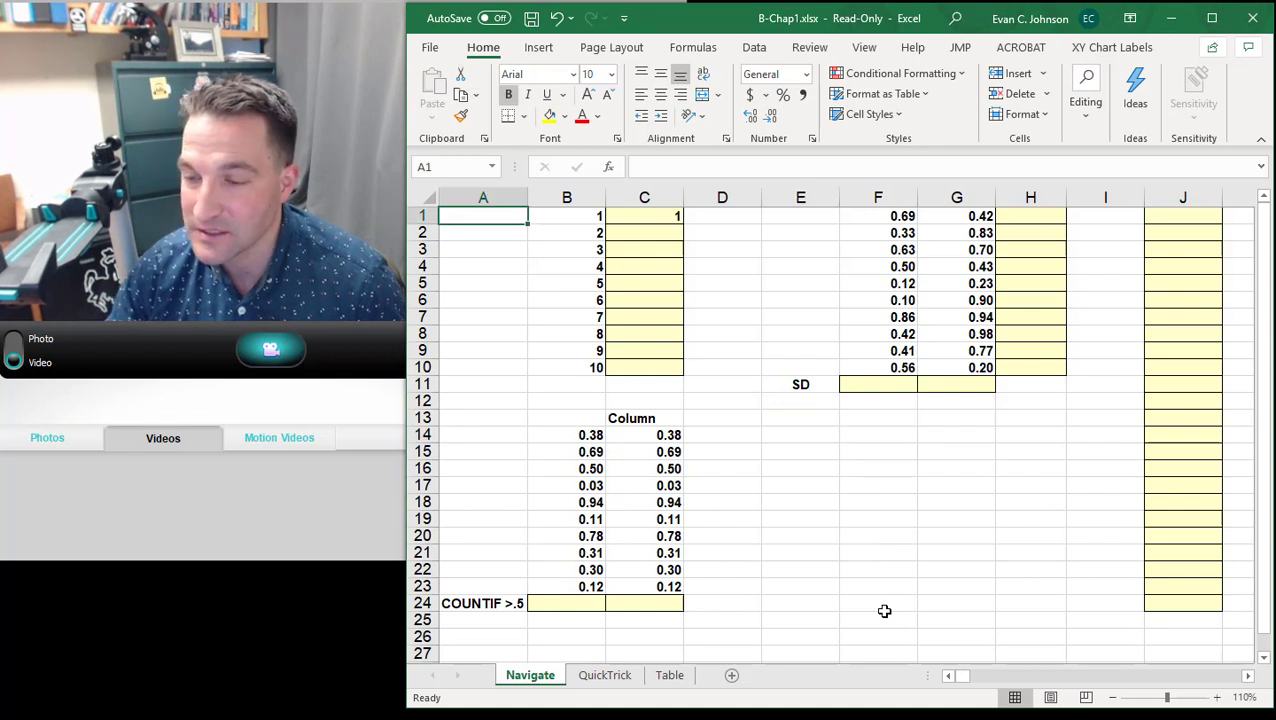
pyautogui.click(823, 567)
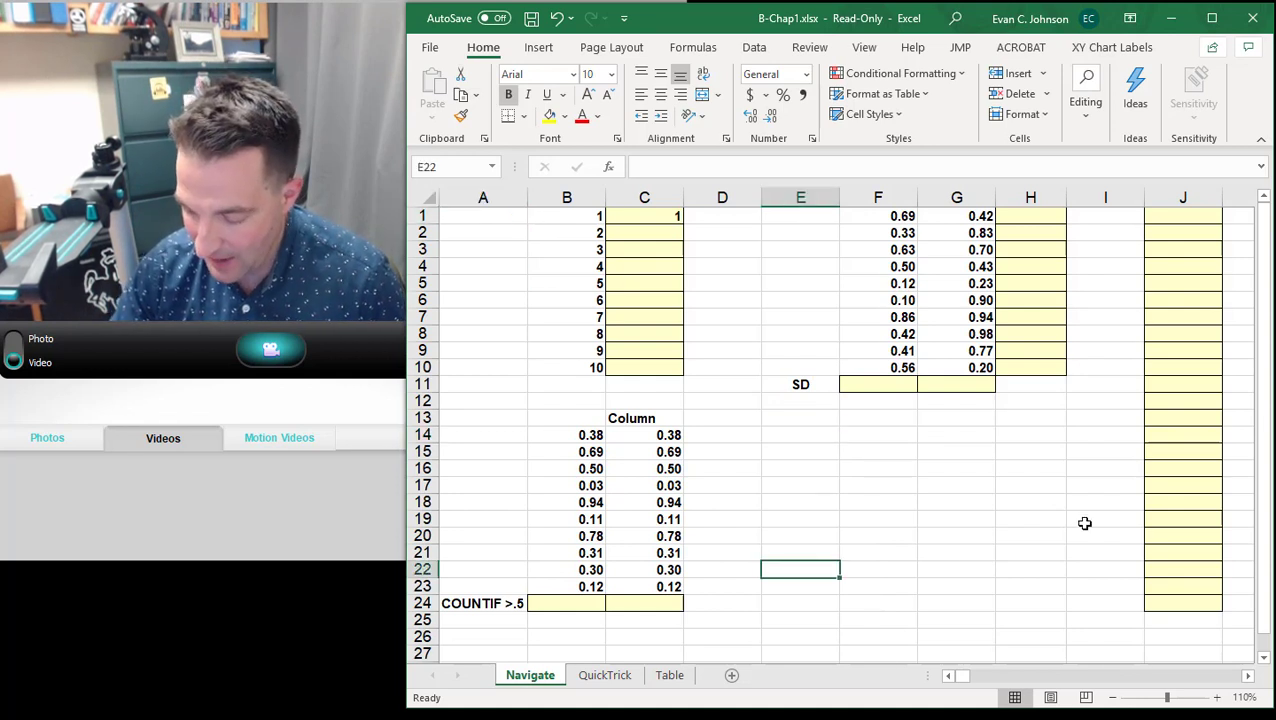
pyautogui.hotkey('ctrl', 'Home')
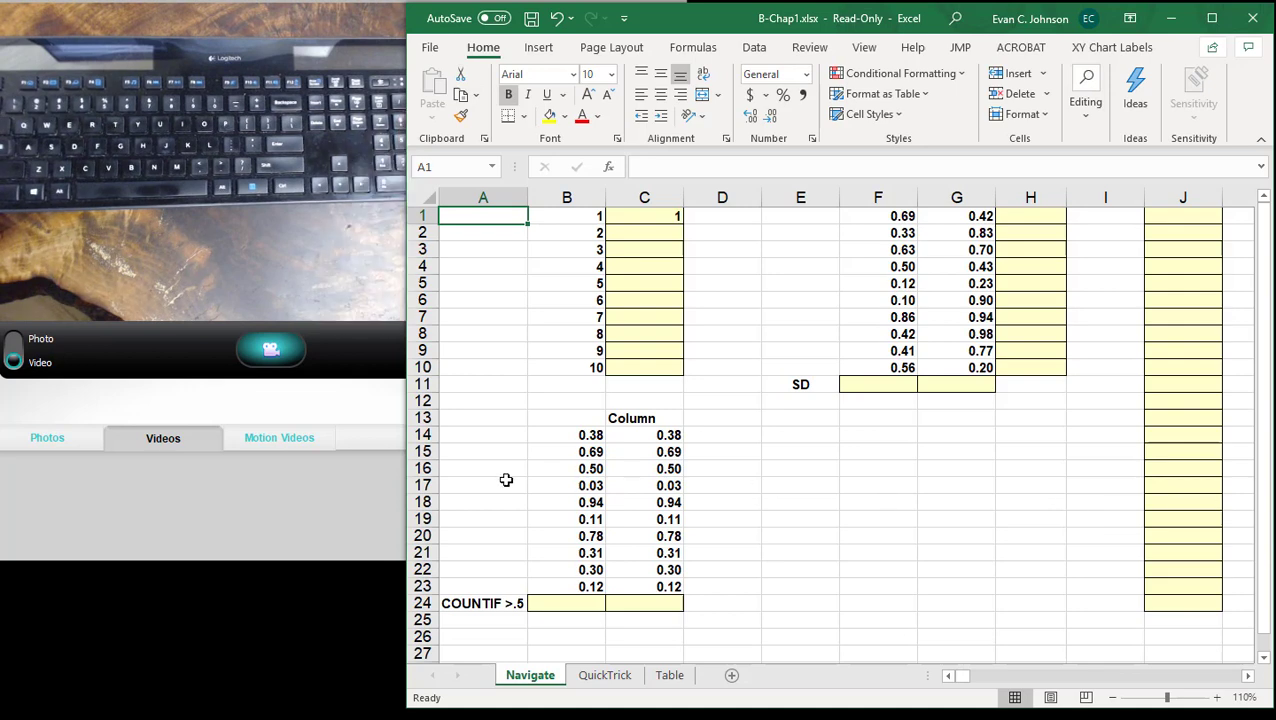
# - Narrow the spreadsheet window from its side and return the selection from cell E16 to A1
pyautogui.moveTo(402, 476); pyautogui.dragTo(480, 480)
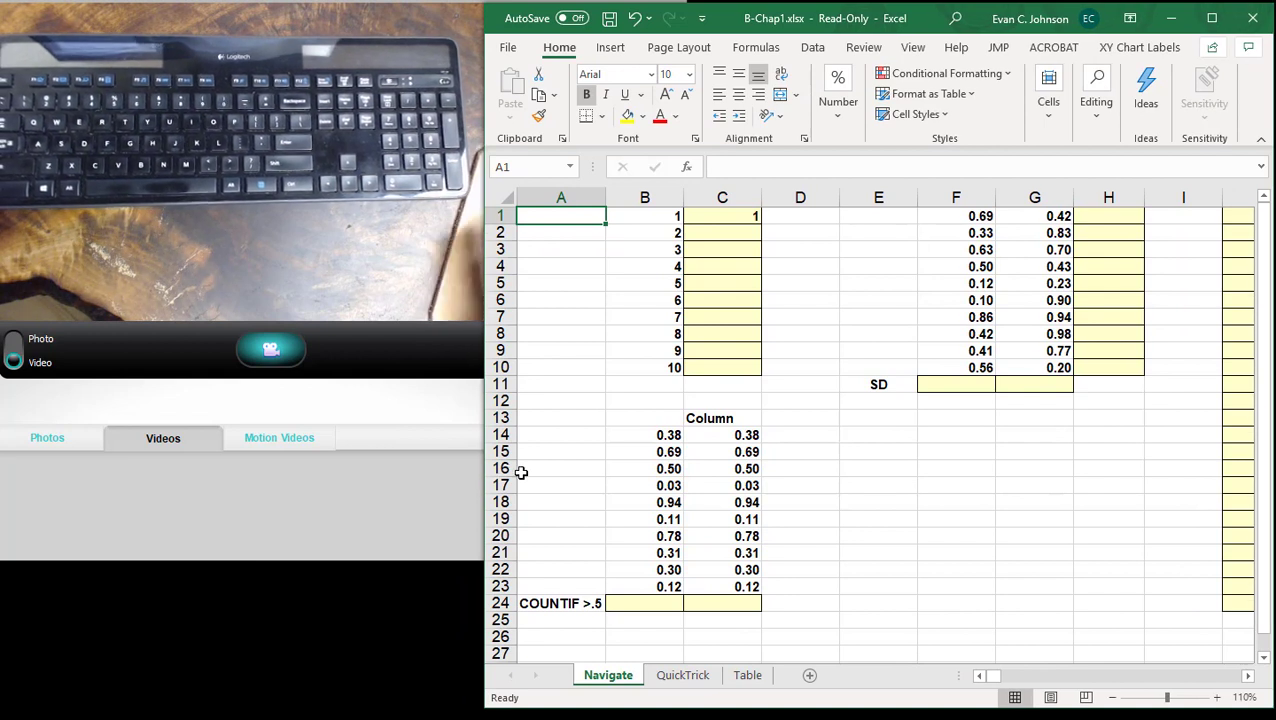
pyautogui.press('Right')
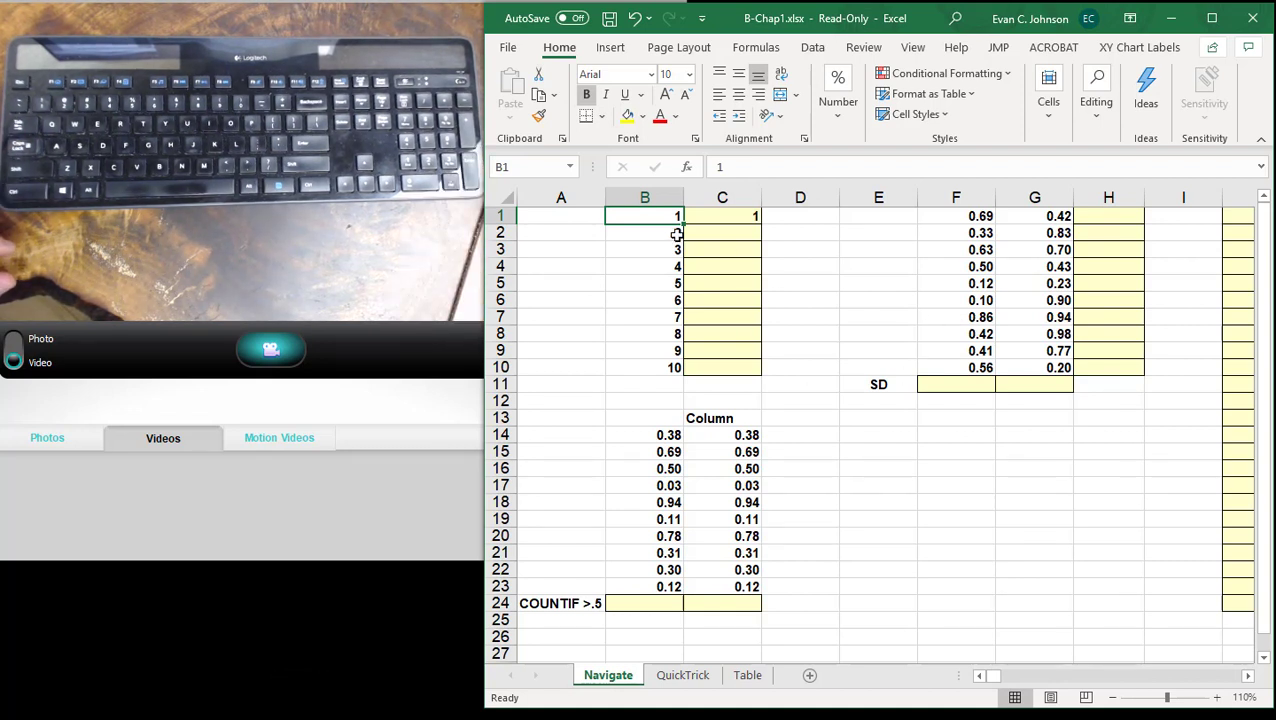
pyautogui.click(828, 396)
pyautogui.click(925, 480)
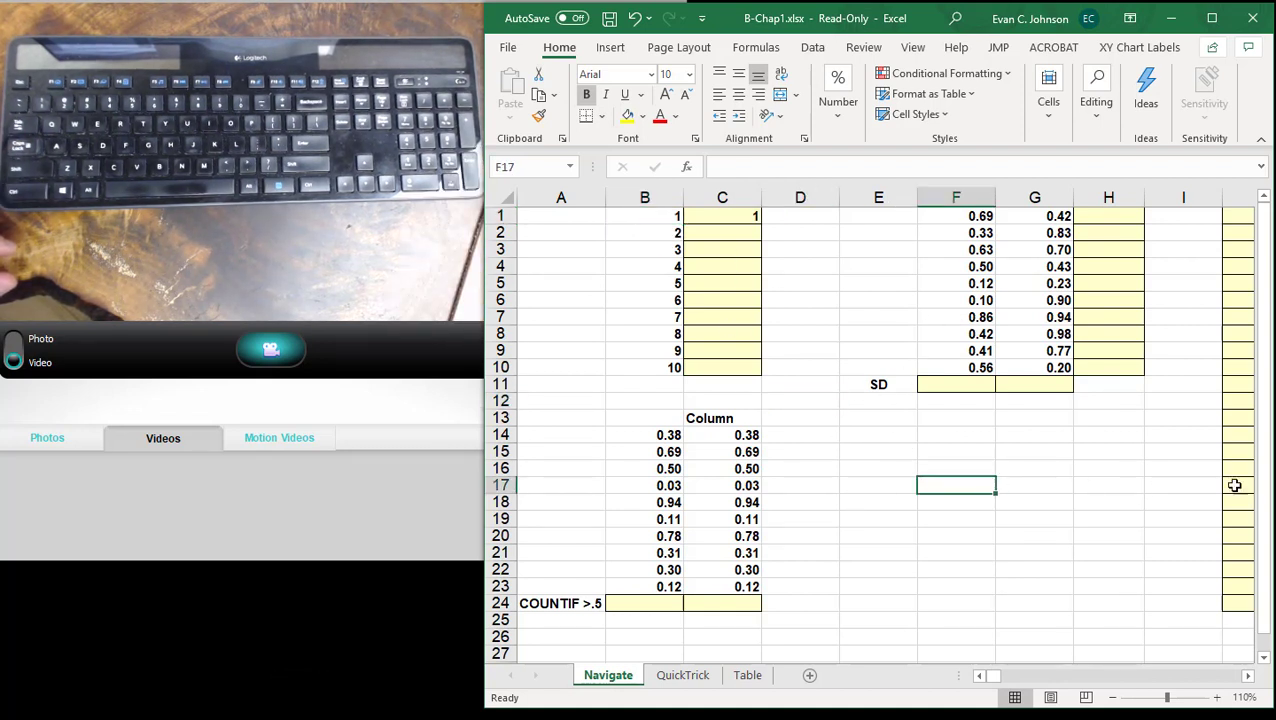
pyautogui.click(879, 474)
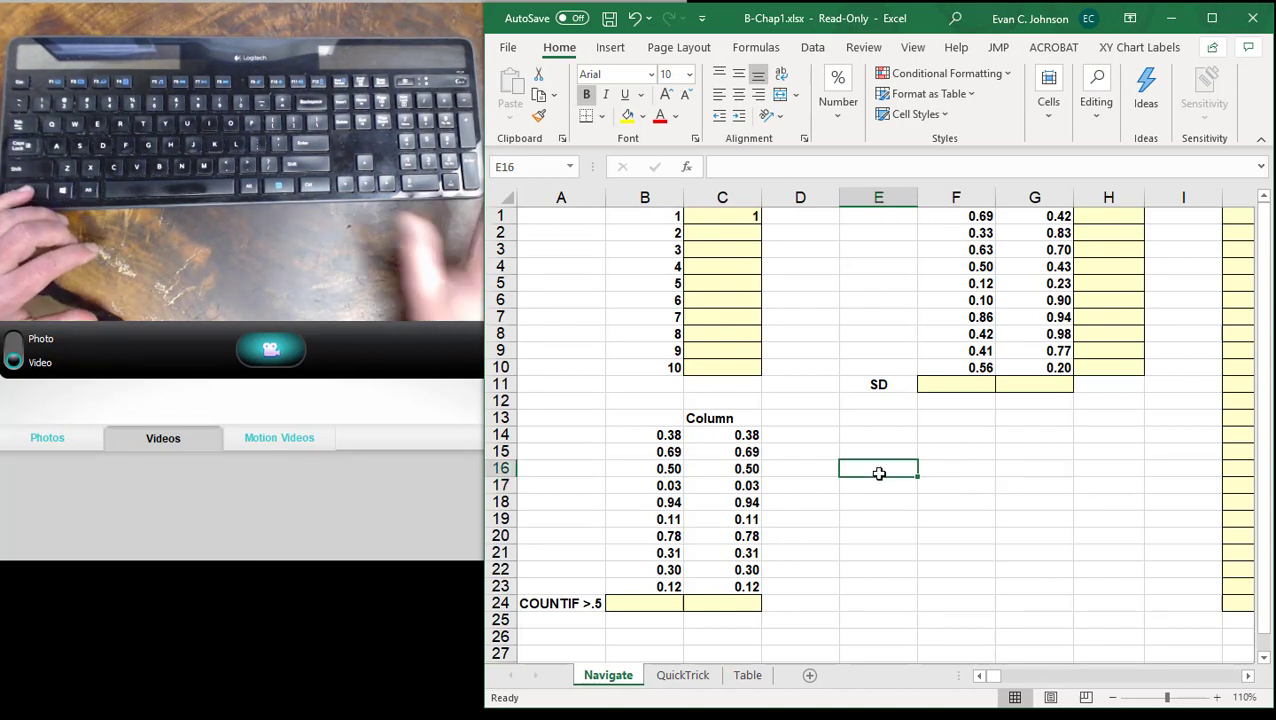
pyautogui.hotkey('ctrl', 'Home')
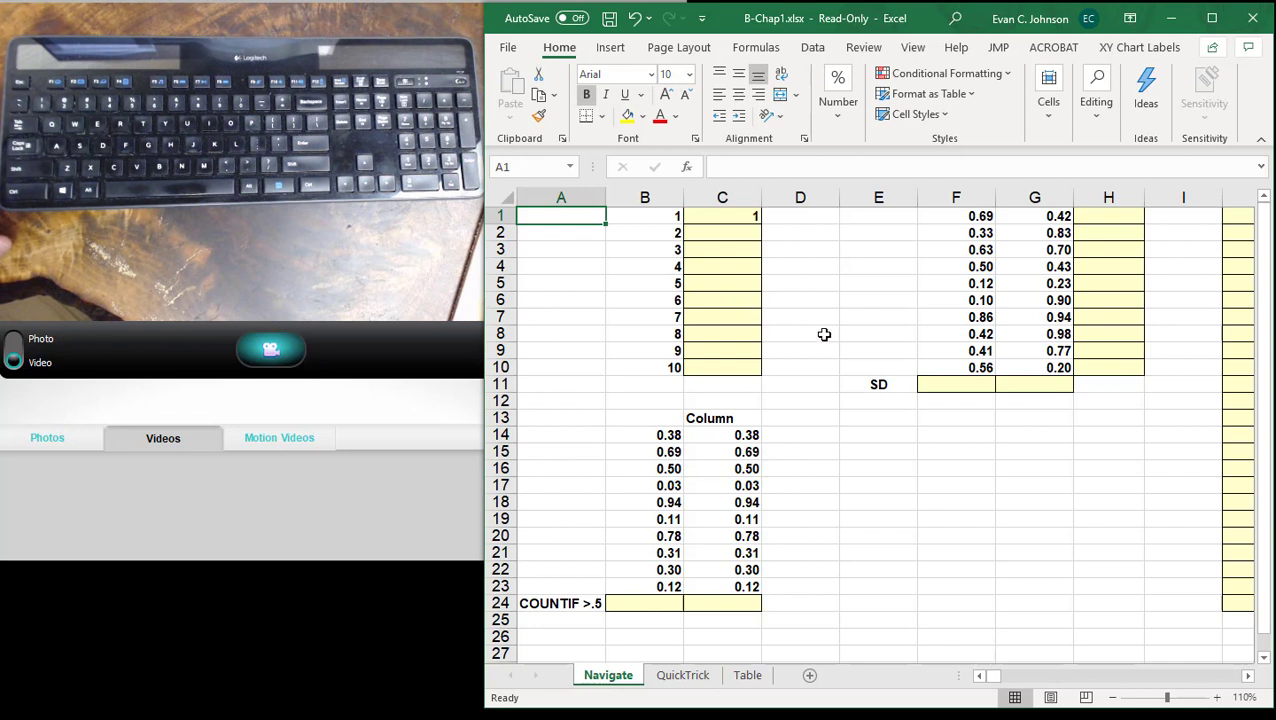
# - Jump from A1 to the COUNTIF label in A24 and move back up column A cell by cell to A1
pyautogui.hotkey('ctrl', 'Down')
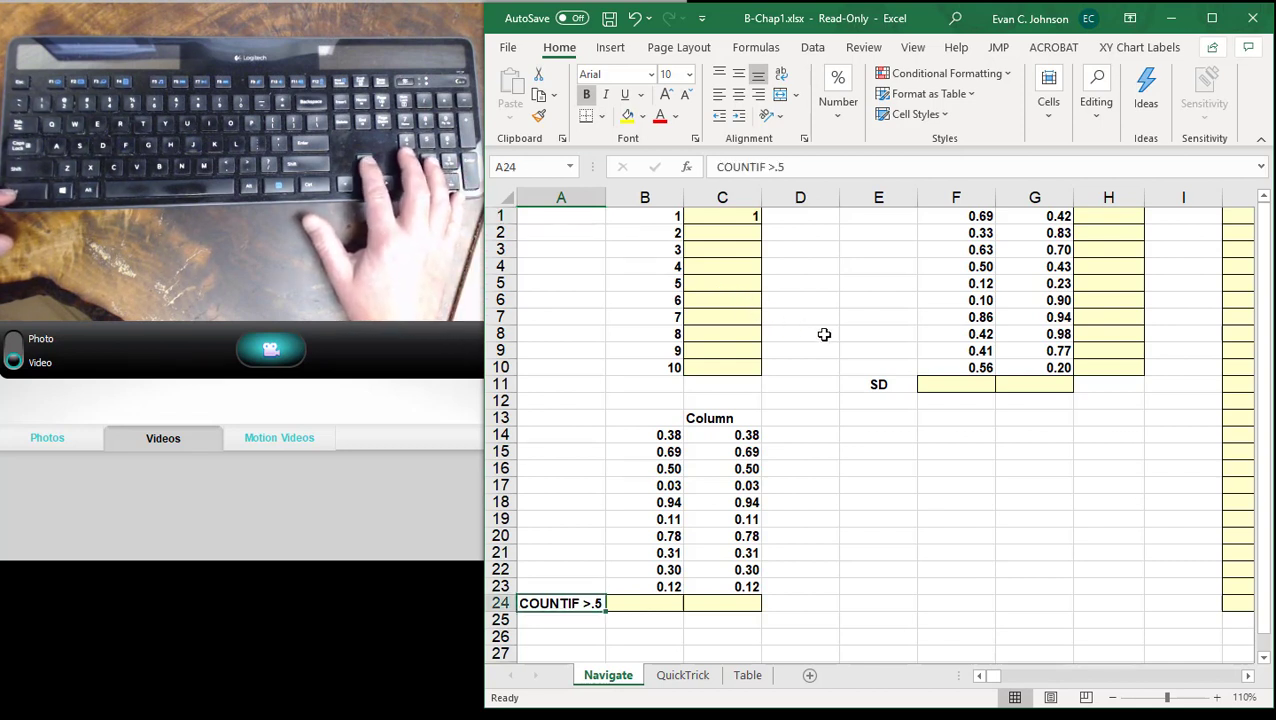
pyautogui.press('Up')
pyautogui.press('Up')
pyautogui.press('Up')
pyautogui.press('Up')
pyautogui.press('Up')
pyautogui.press('Up')
pyautogui.press('Up')
pyautogui.press('Up')
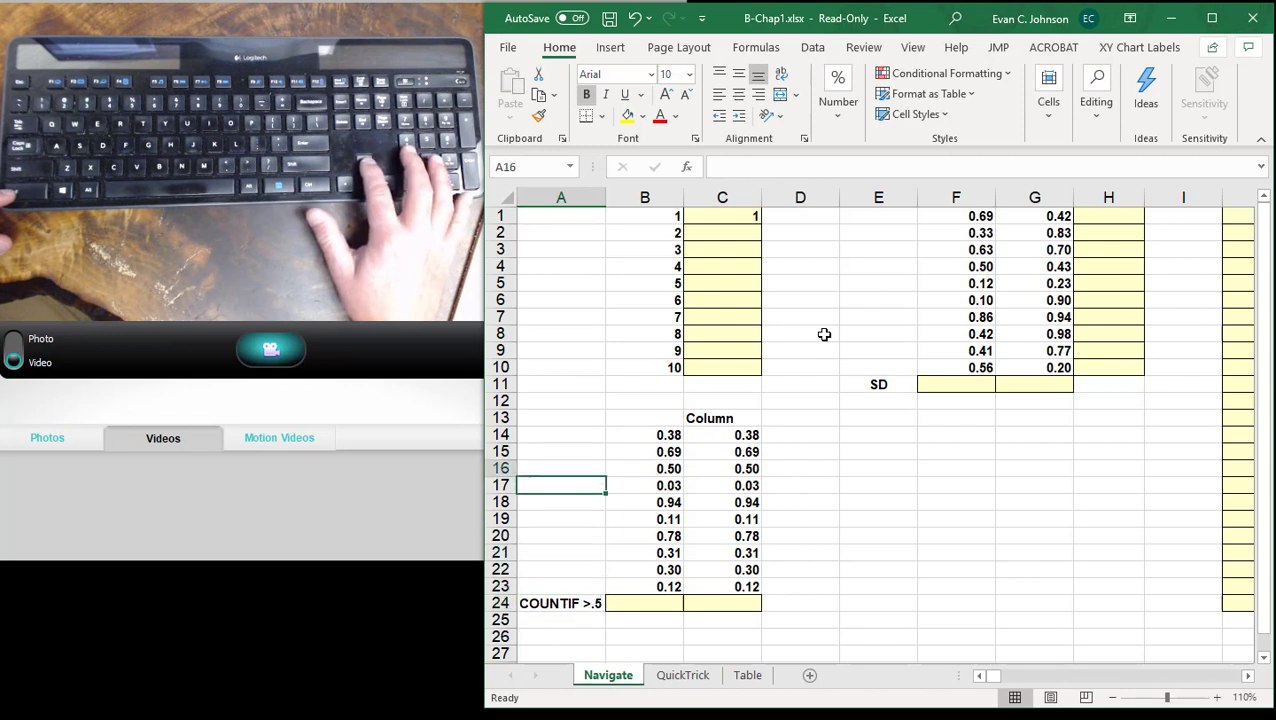
pyautogui.press('Up')
pyautogui.press('Up')
pyautogui.press('Up')
pyautogui.press('Up')
pyautogui.press('Up')
pyautogui.press('Up')
pyautogui.press('Up')
pyautogui.press('Up')
pyautogui.press('Up')
pyautogui.press('Up')
pyautogui.press('Up')
pyautogui.press('Up')
pyautogui.press('Up')
pyautogui.press('Up')
pyautogui.press('Up')
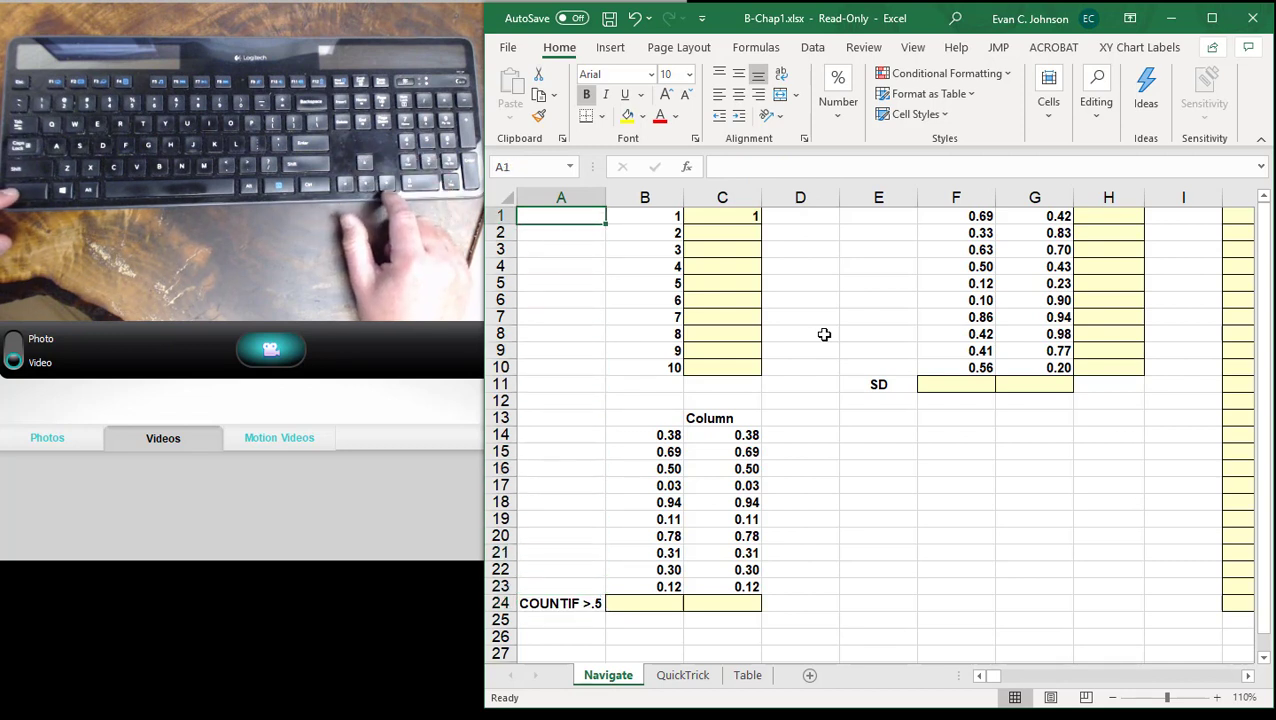
# - Move across row 1 from A1 to G1, skipping the empty cells, and return to A1
pyautogui.press('Right')
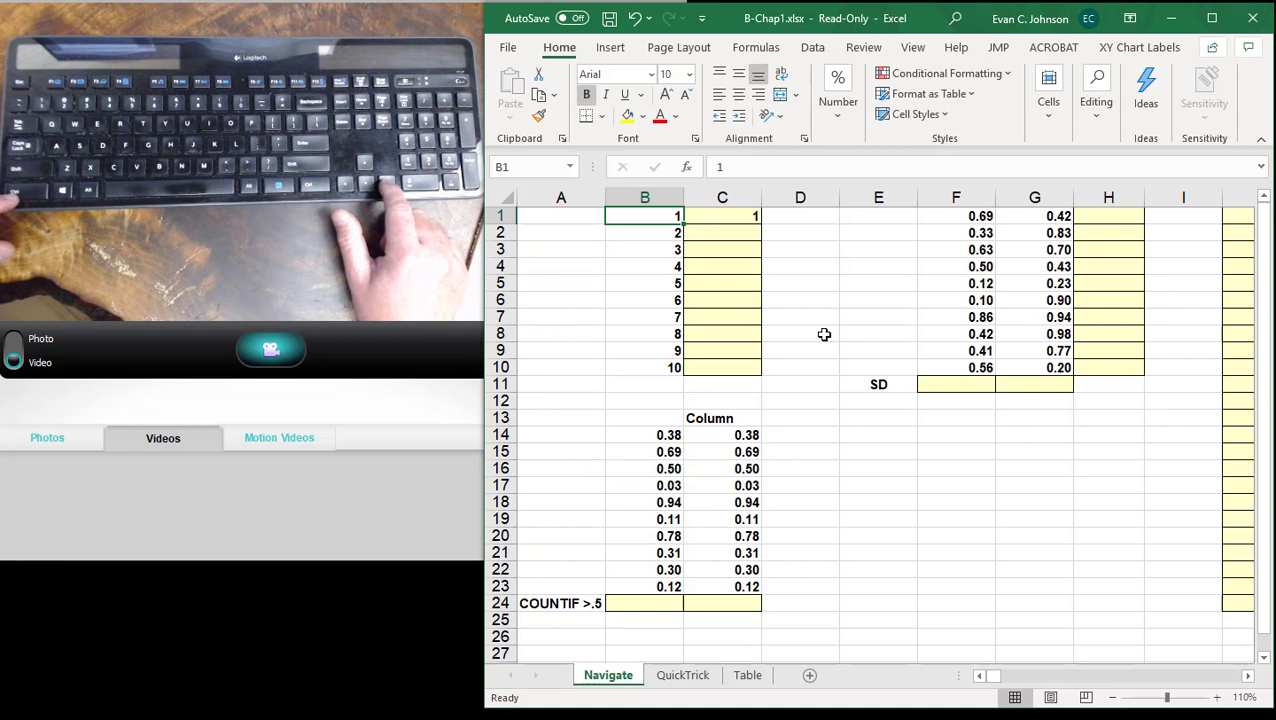
pyautogui.press('Right')
pyautogui.hotkey('ctrl', 'Right')
pyautogui.press('Right')
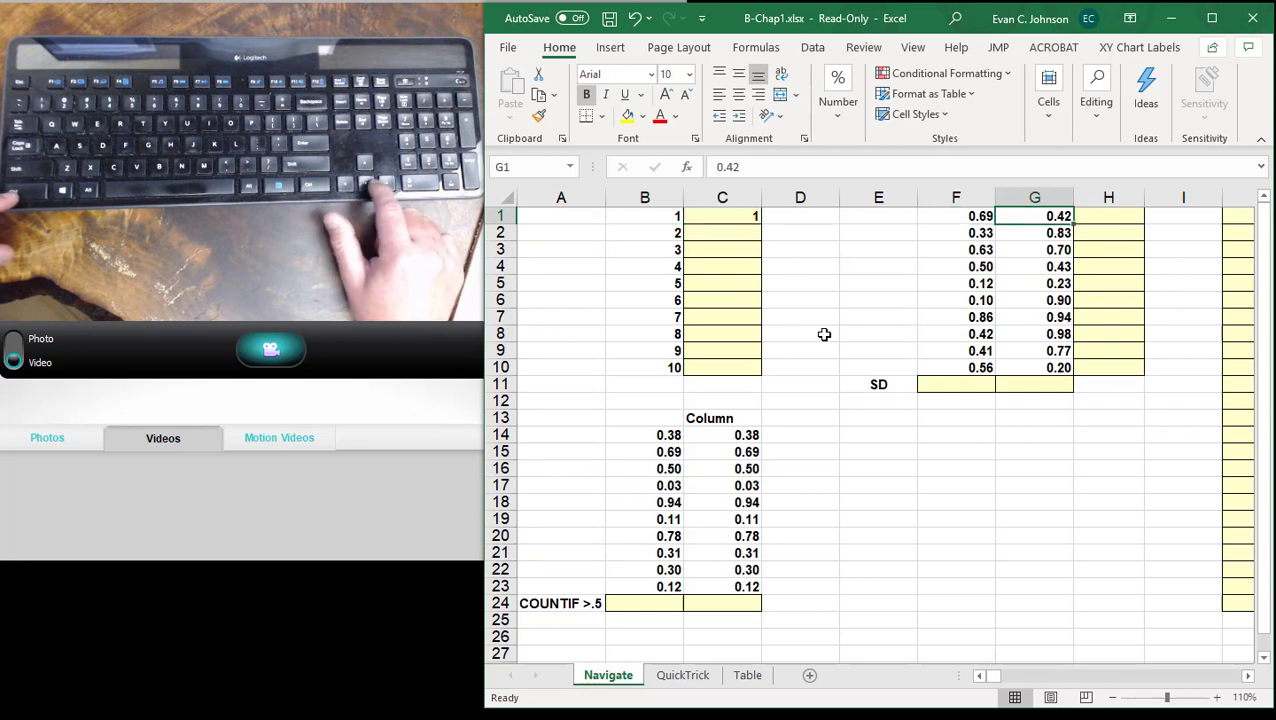
pyautogui.press('Left')
pyautogui.hotkey('ctrl', 'Left')
pyautogui.press('Left')
pyautogui.press('Left')
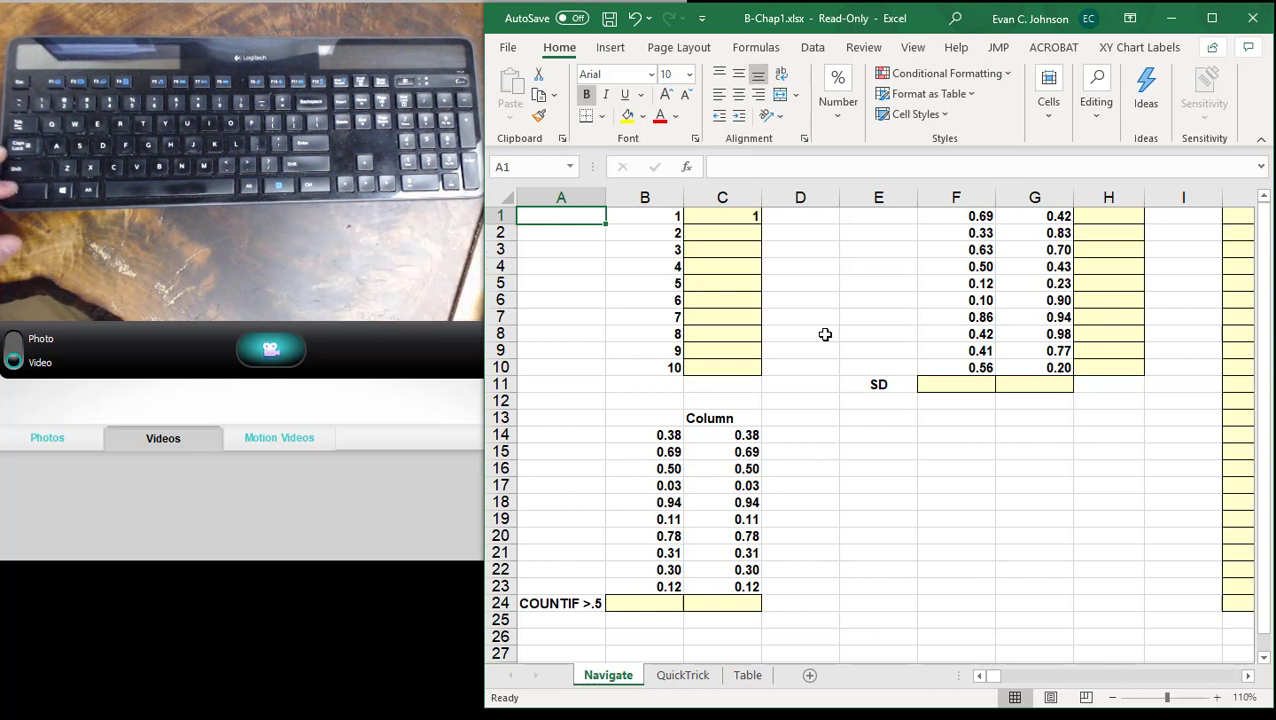
# - Extend the selection from A1 down to A24, adjust its end by single rows, and reselect only A1
pyautogui.hotkey('ctrl', 'shift', 'Down')
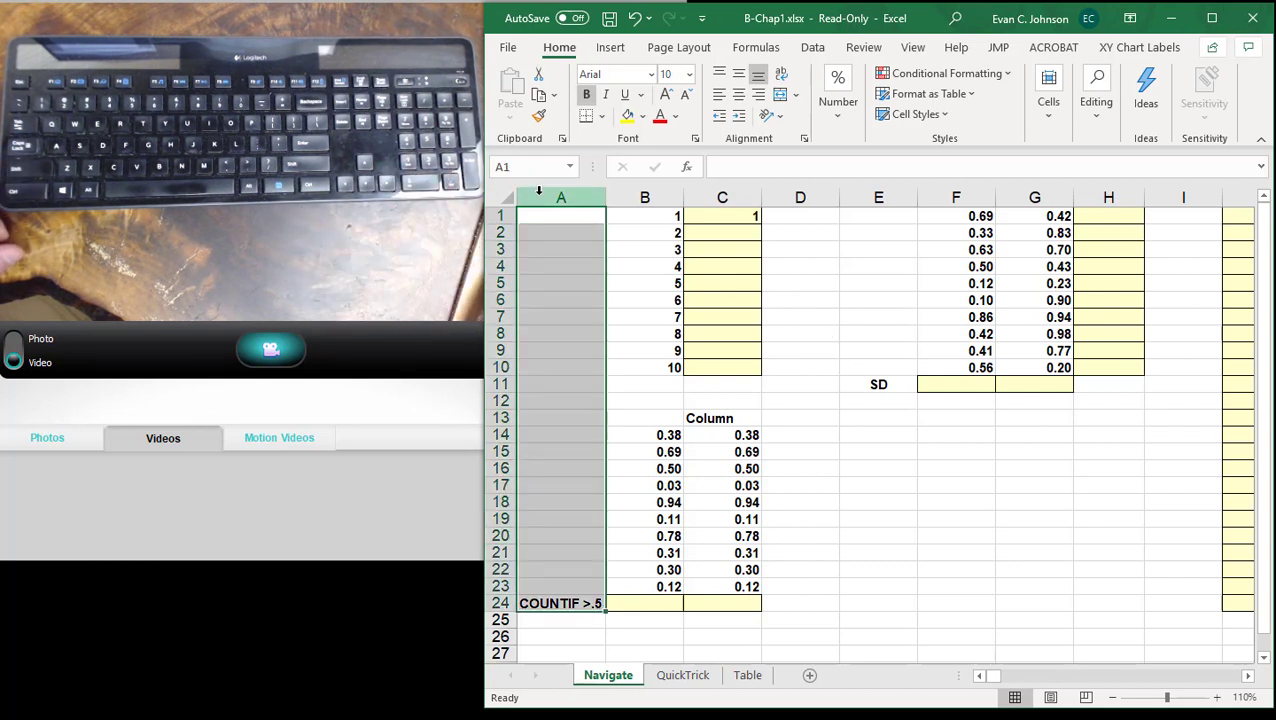
pyautogui.click(558, 220)
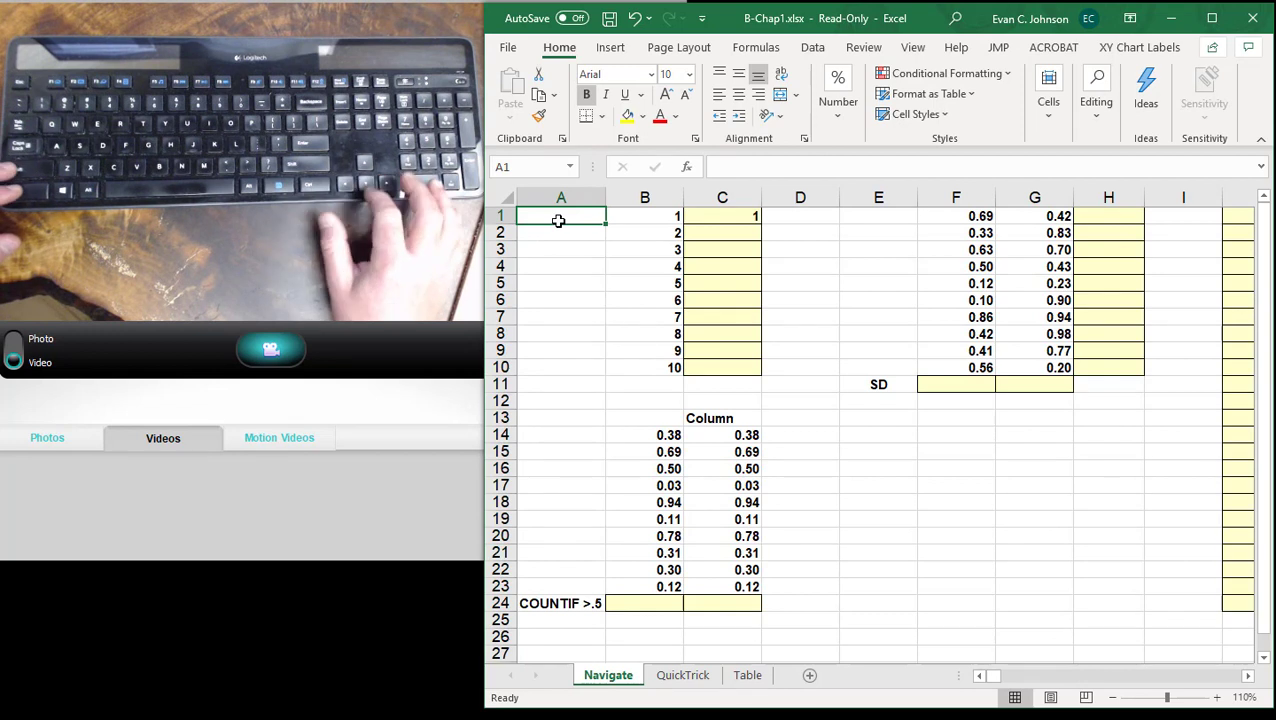
pyautogui.hotkey('ctrl', 'shift', 'Down')
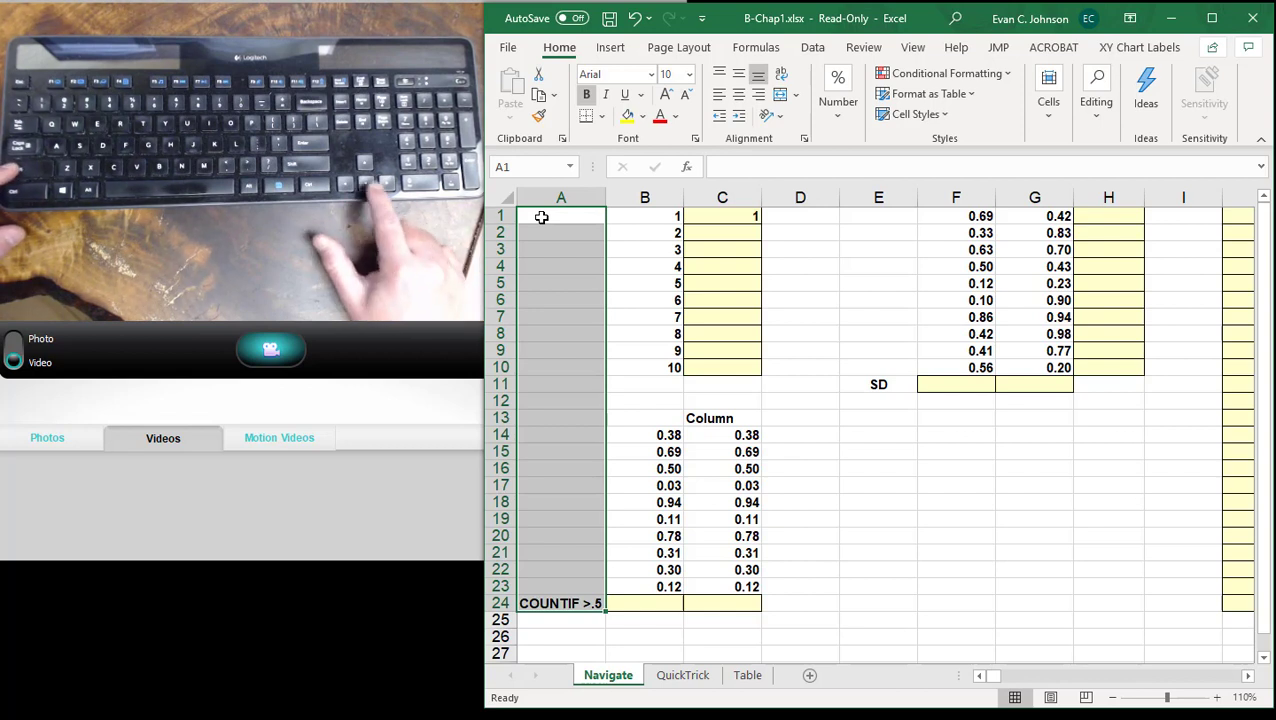
pyautogui.hotkey('shift', 'Down')
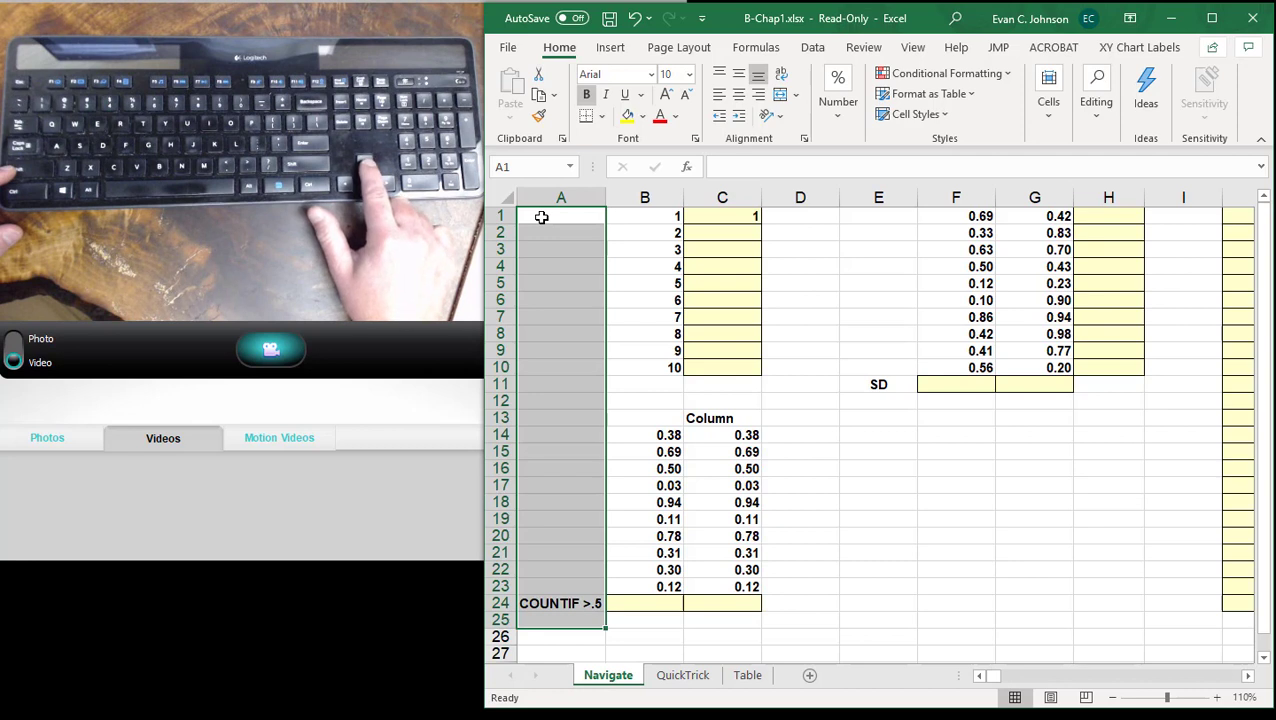
pyautogui.hotkey('shift', 'Up')
pyautogui.hotkey('shift', 'Up')
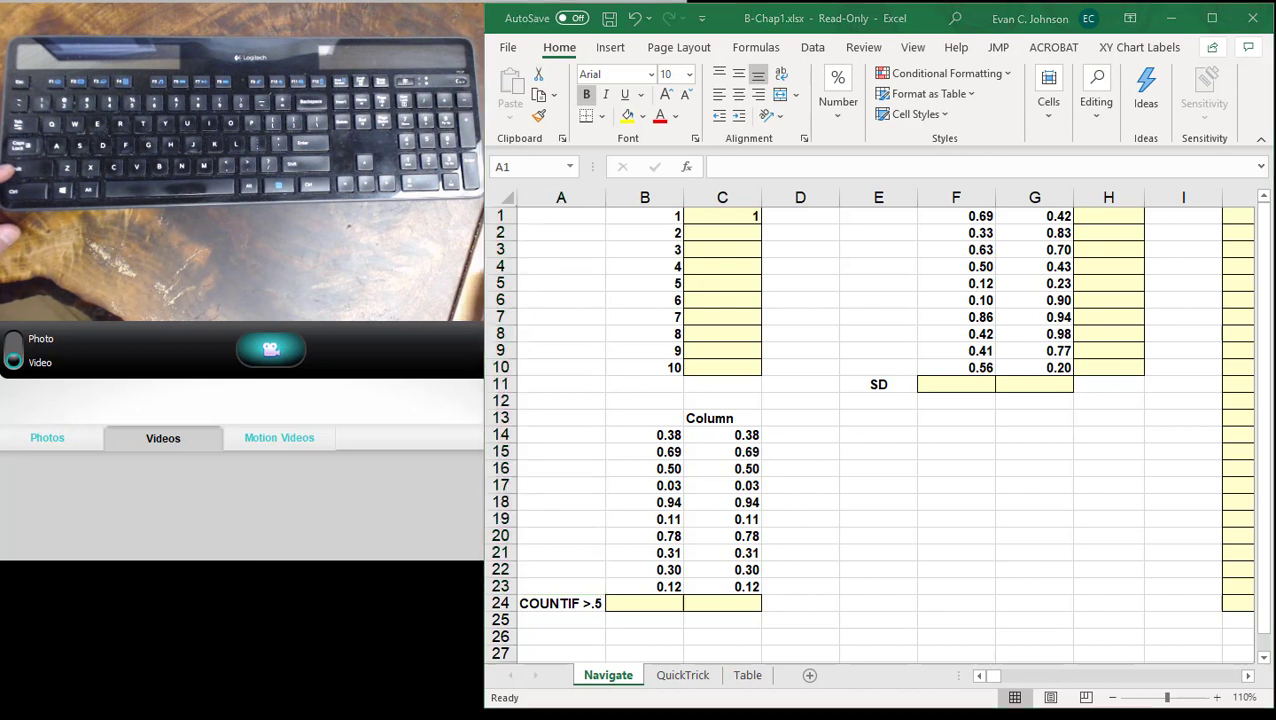
pyautogui.click(550, 218)
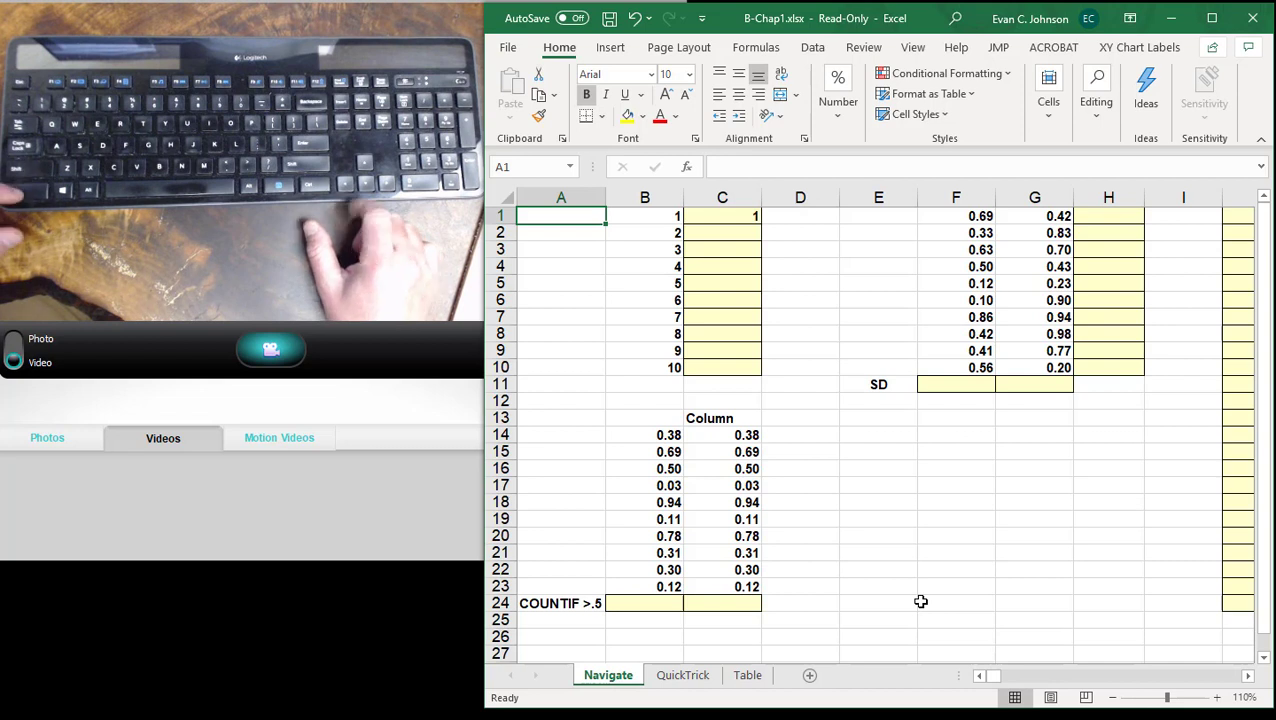
# - Jump down column A through A24 to the sheet's last row, A1048576, and jump back up to A1
pyautogui.hotkey('ctrl', 'Down')
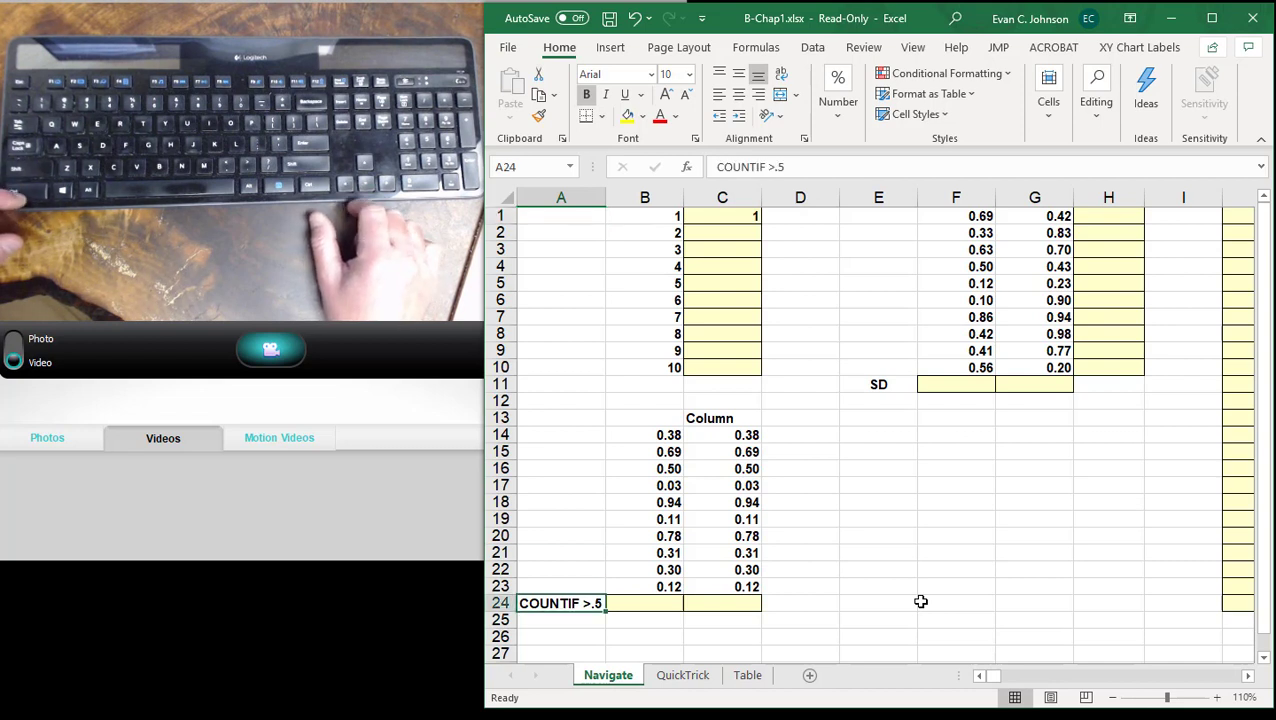
pyautogui.hotkey('ctrl', 'Down')
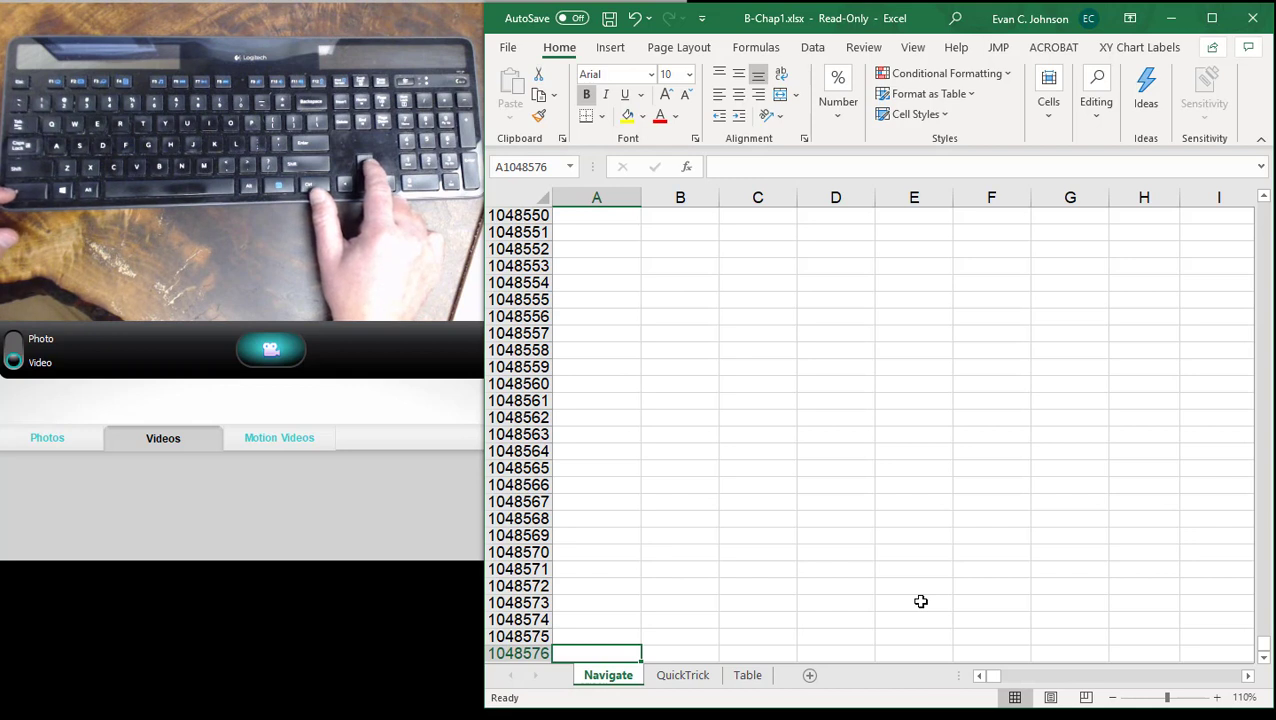
pyautogui.hotkey('ctrl', 'Up')
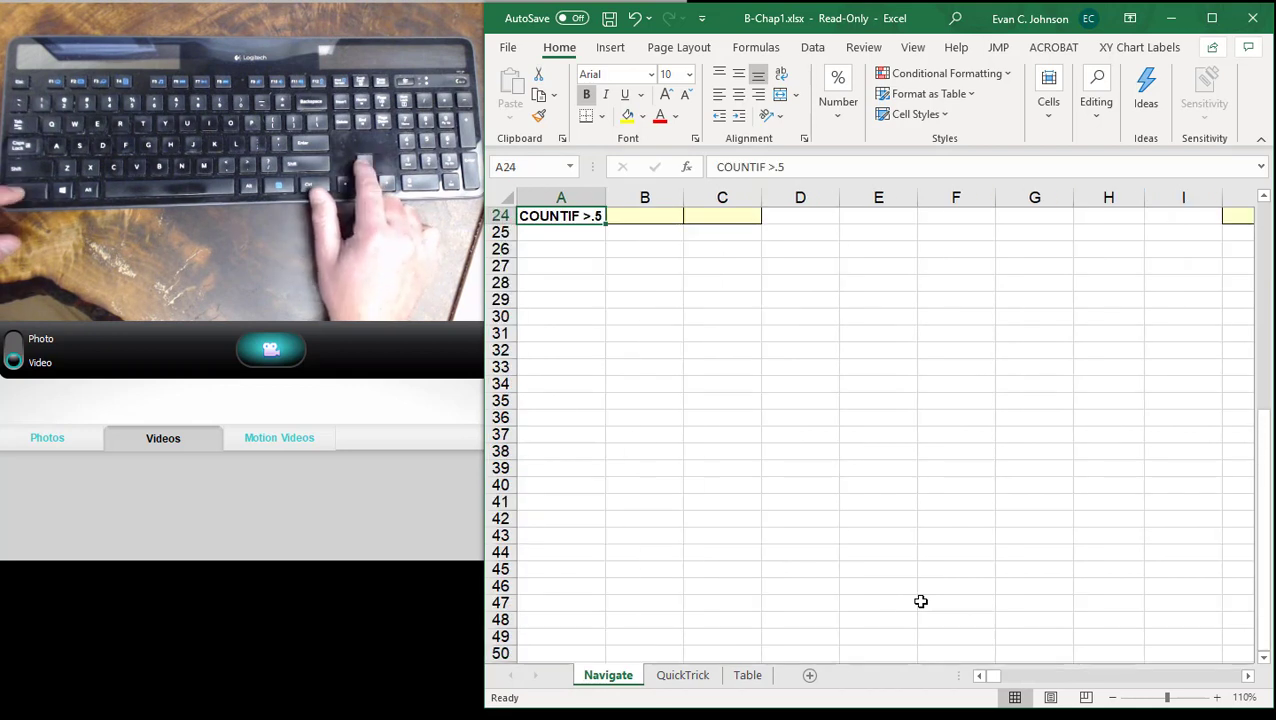
pyautogui.hotkey('ctrl', 'Up')
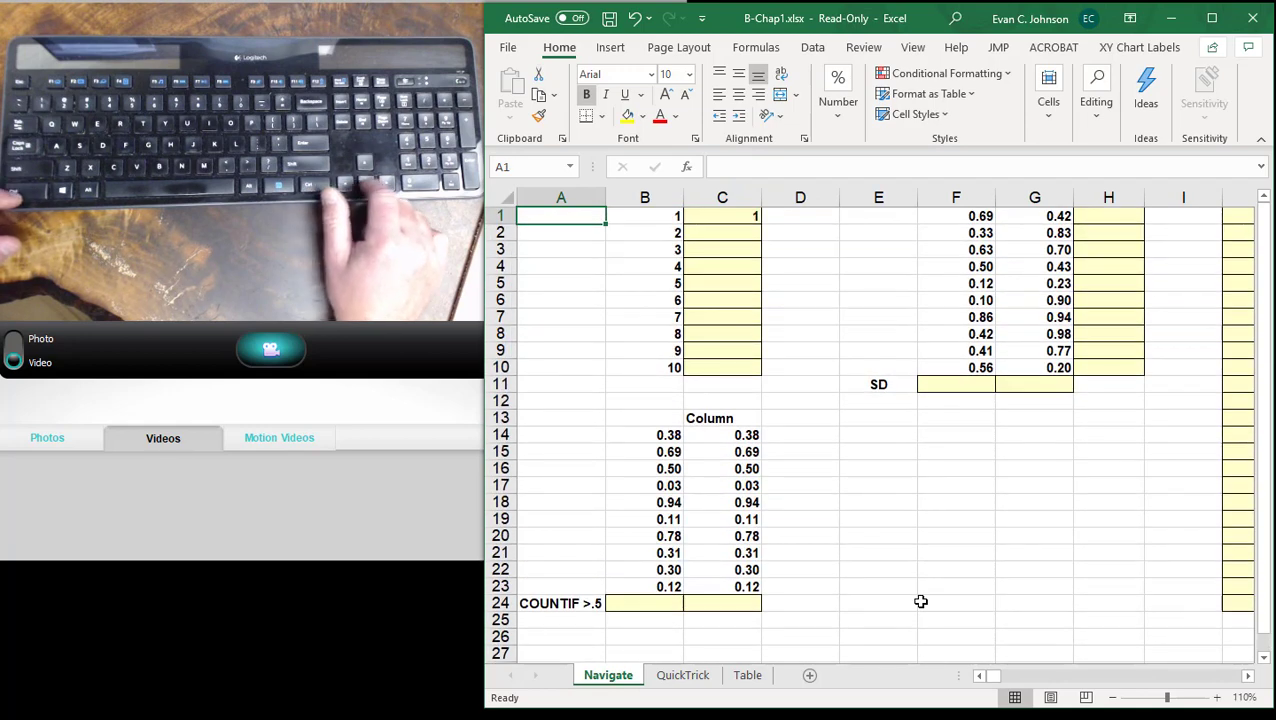
# - Move to B1 and jump between the first and last cells of column B's upper number block, ending at B10
pyautogui.press('Right')
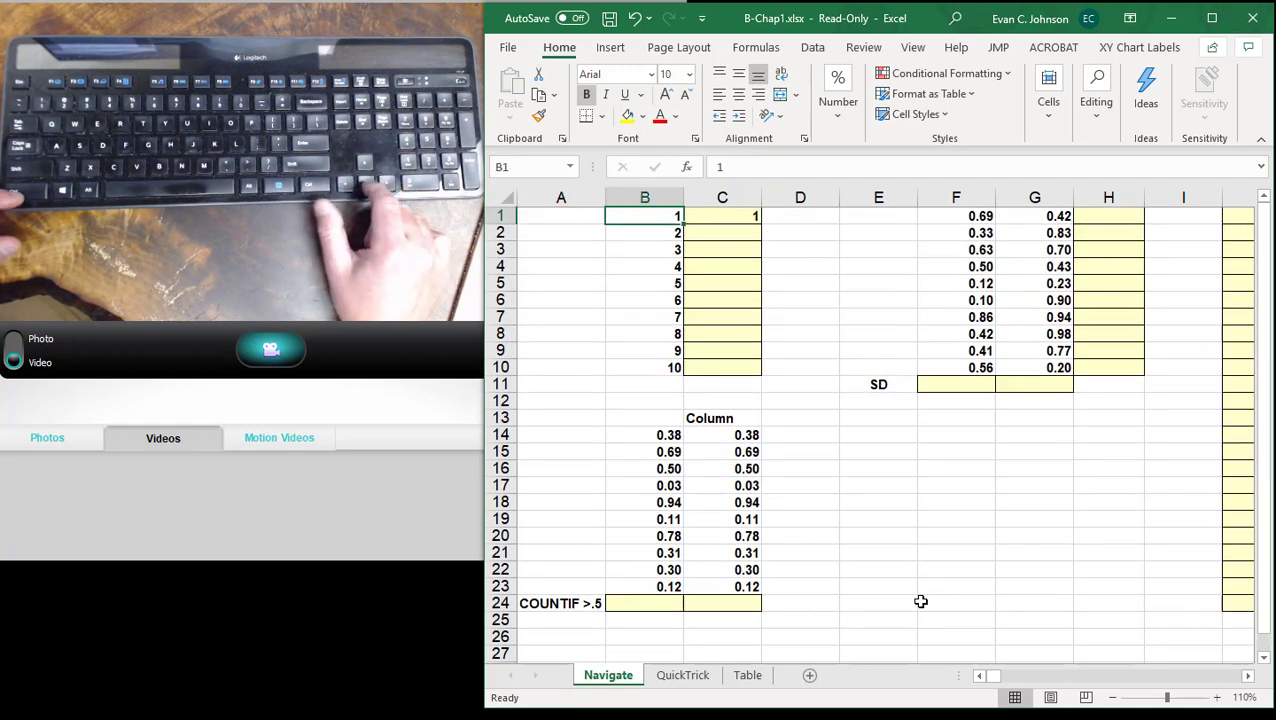
pyautogui.hotkey('ctrl', 'Down')
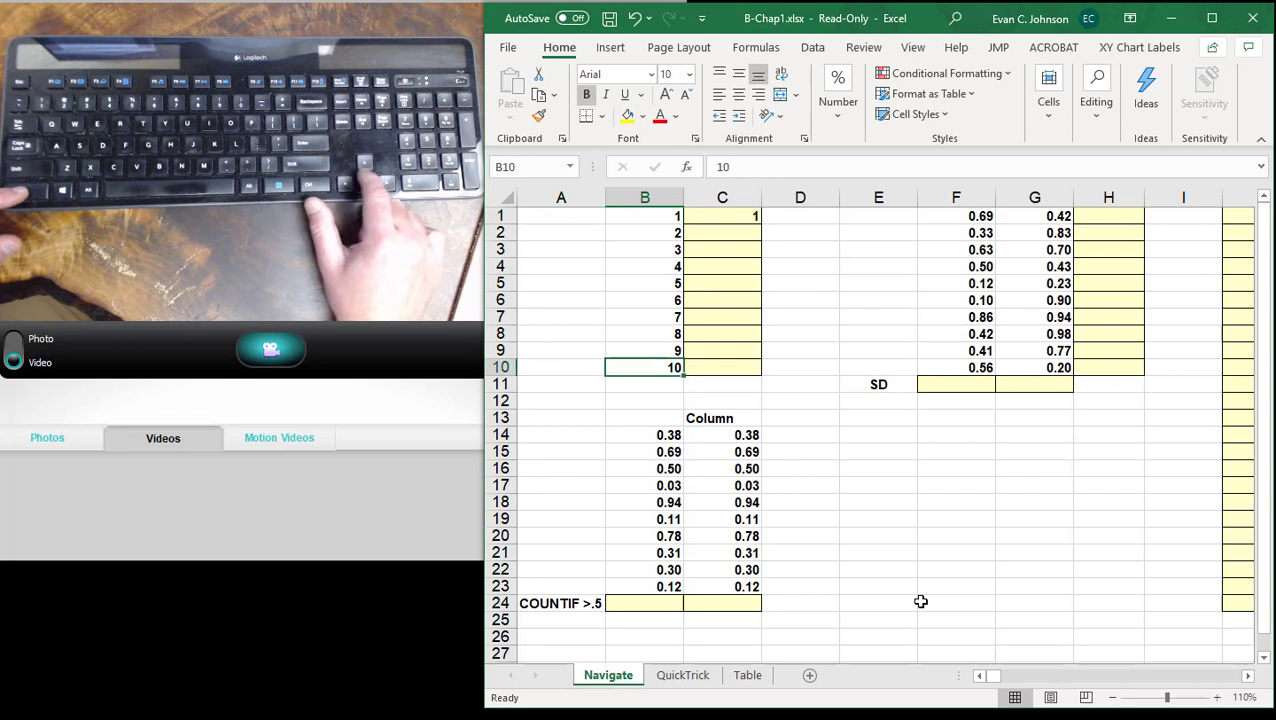
pyautogui.hotkey('ctrl', 'Up')
pyautogui.hotkey('ctrl', 'Down')
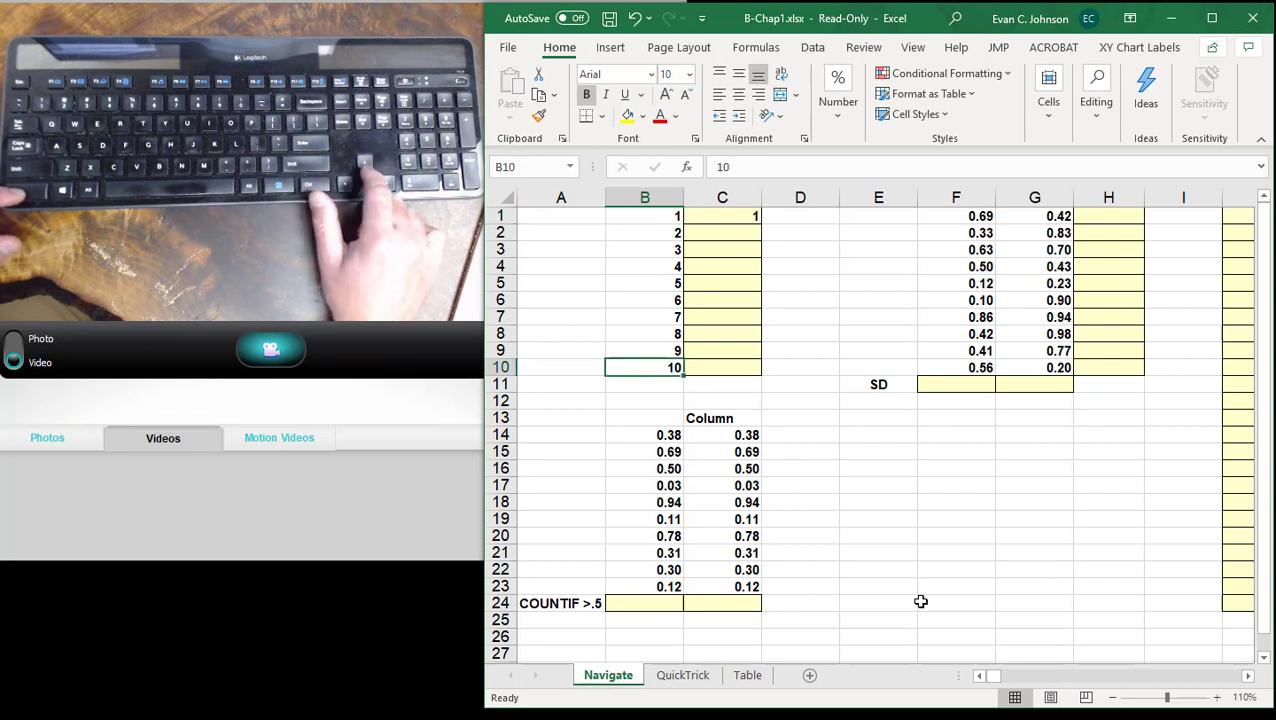
# - Jump across the gap in column B between B10 and B14, and return to B1
pyautogui.hotkey('ctrl', 'Down')
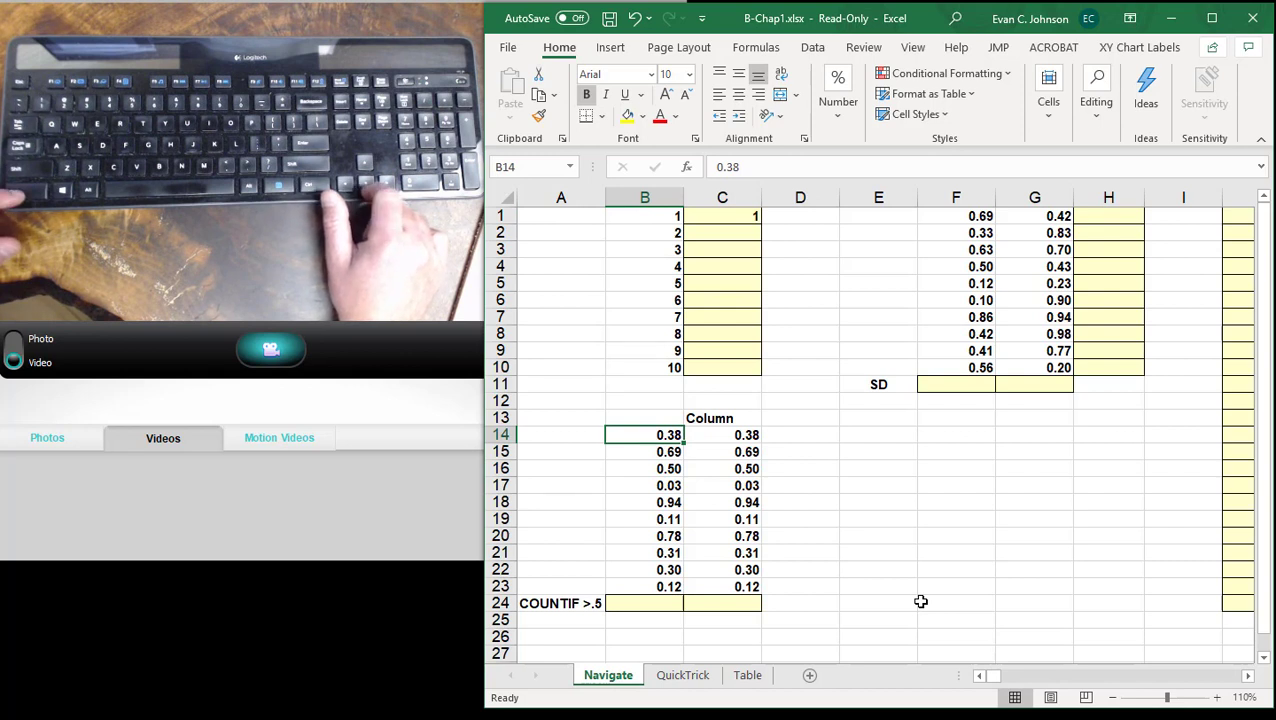
pyautogui.hotkey('ctrl', 'Up')
pyautogui.hotkey('ctrl', 'Down')
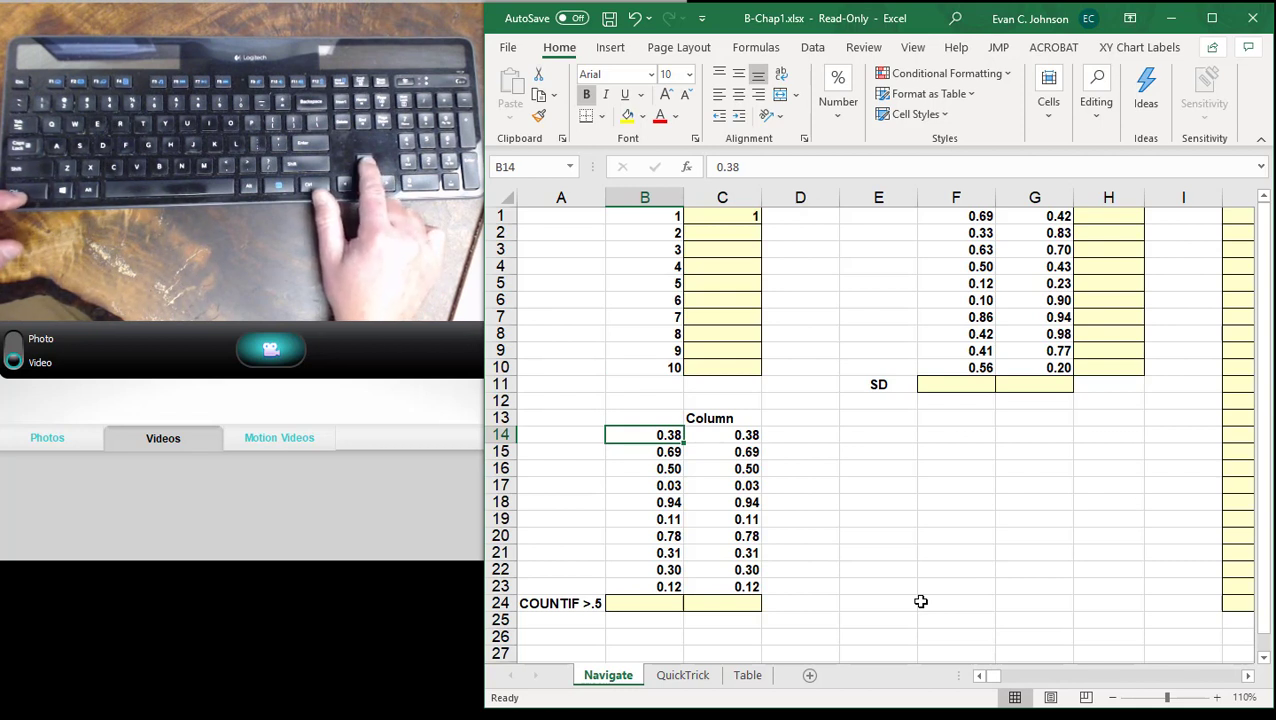
pyautogui.hotkey('ctrl', 'Up')
pyautogui.hotkey('ctrl', 'Up')
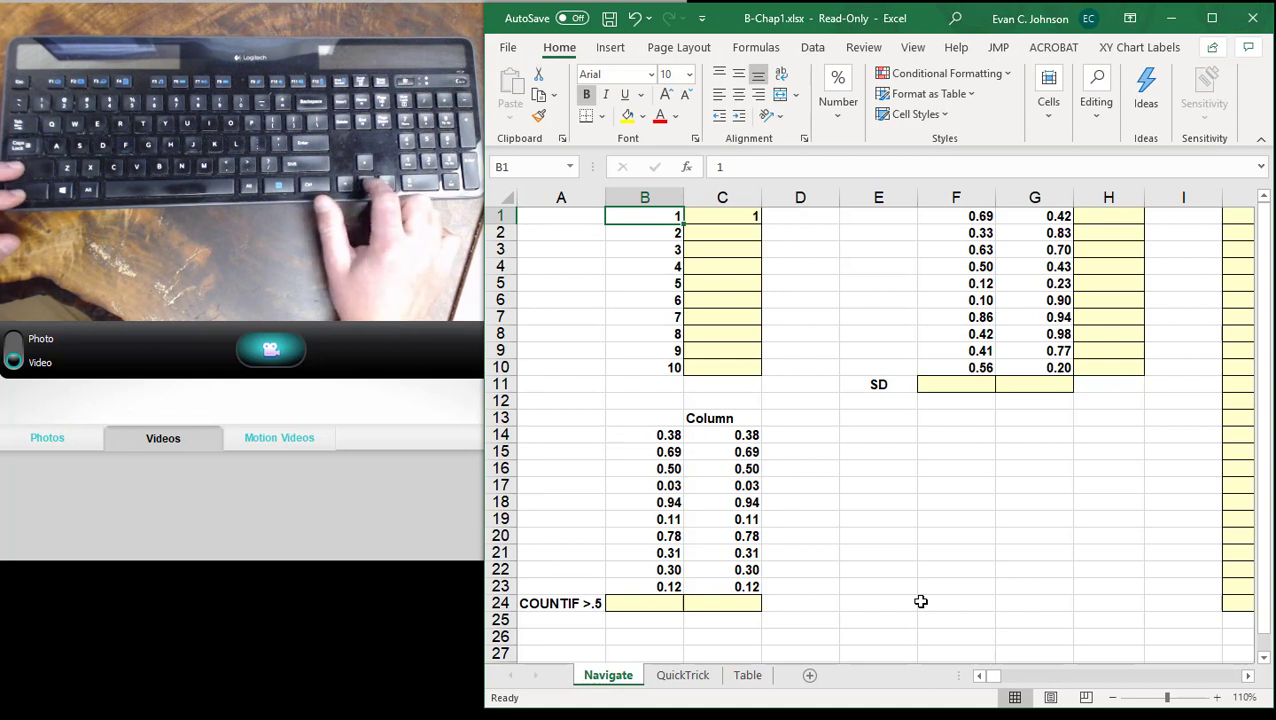
# - Select B1:B10 by extending from B1 to the block's edge, and open and dismiss the Quick Analysis options
pyautogui.hotkey('ctrl', 'shift', 'Down')
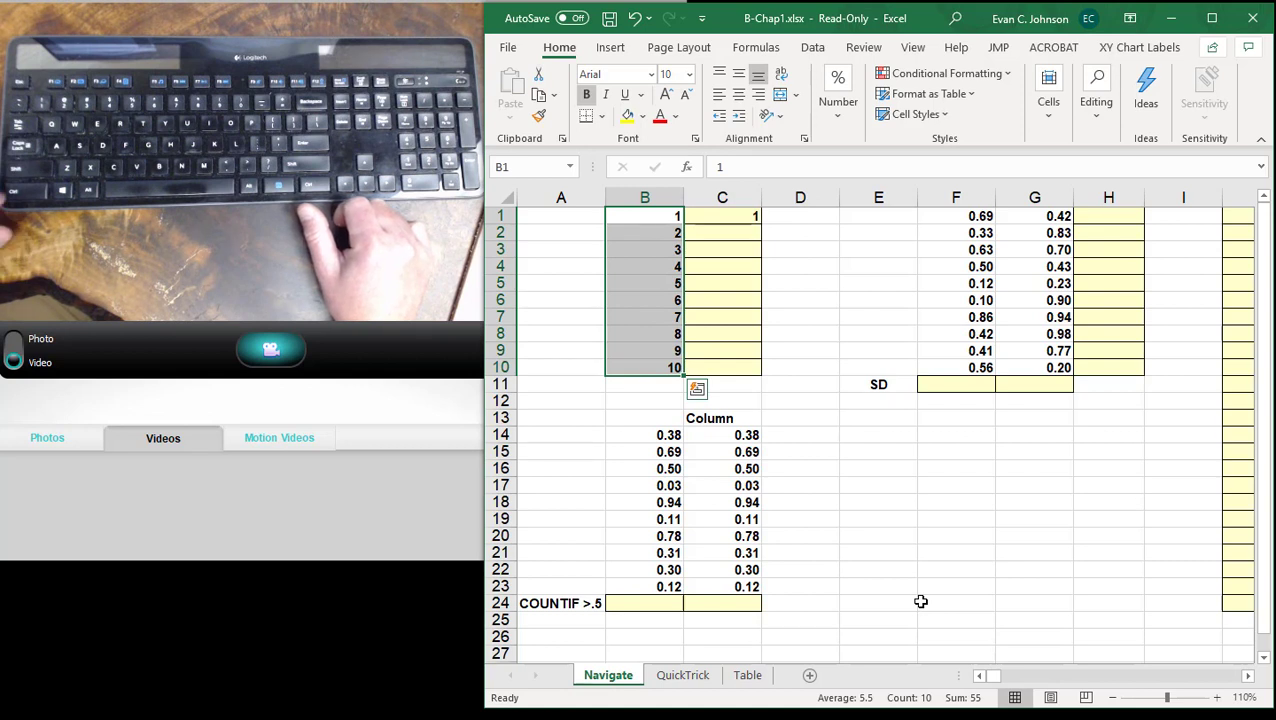
pyautogui.hotkey('ctrl', 'q')
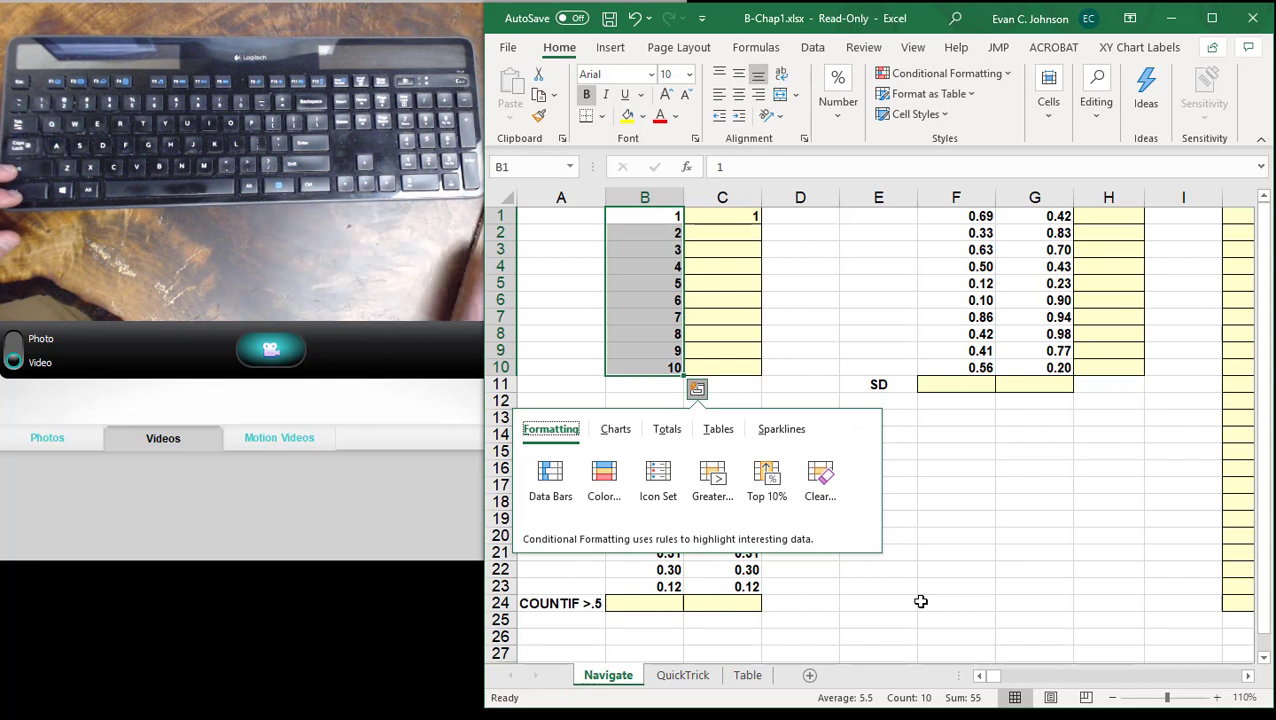
pyautogui.press('Escape')
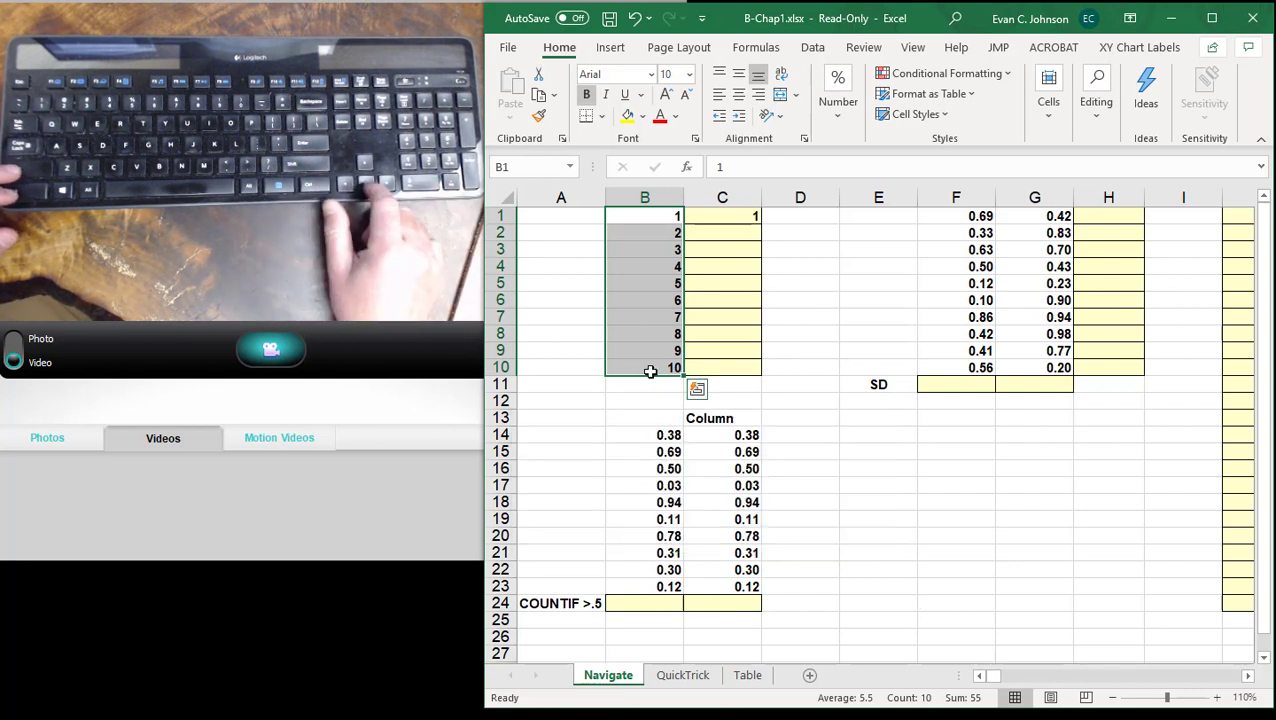
# - Adjust the lower end of the column B selection by single rows, through B11 and B9, ending with B1:B10 selected
pyautogui.hotkey('shift', 'Down')
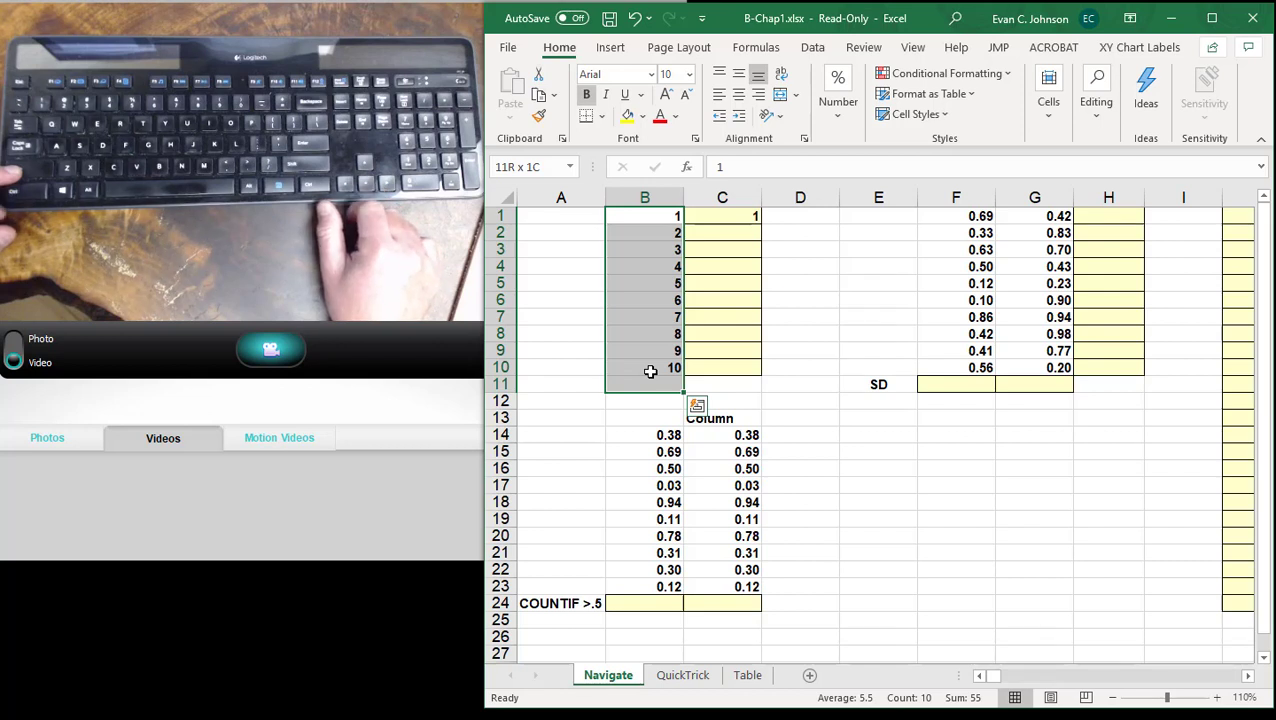
pyautogui.hotkey('shift', 'Up')
pyautogui.hotkey('shift', 'Up')
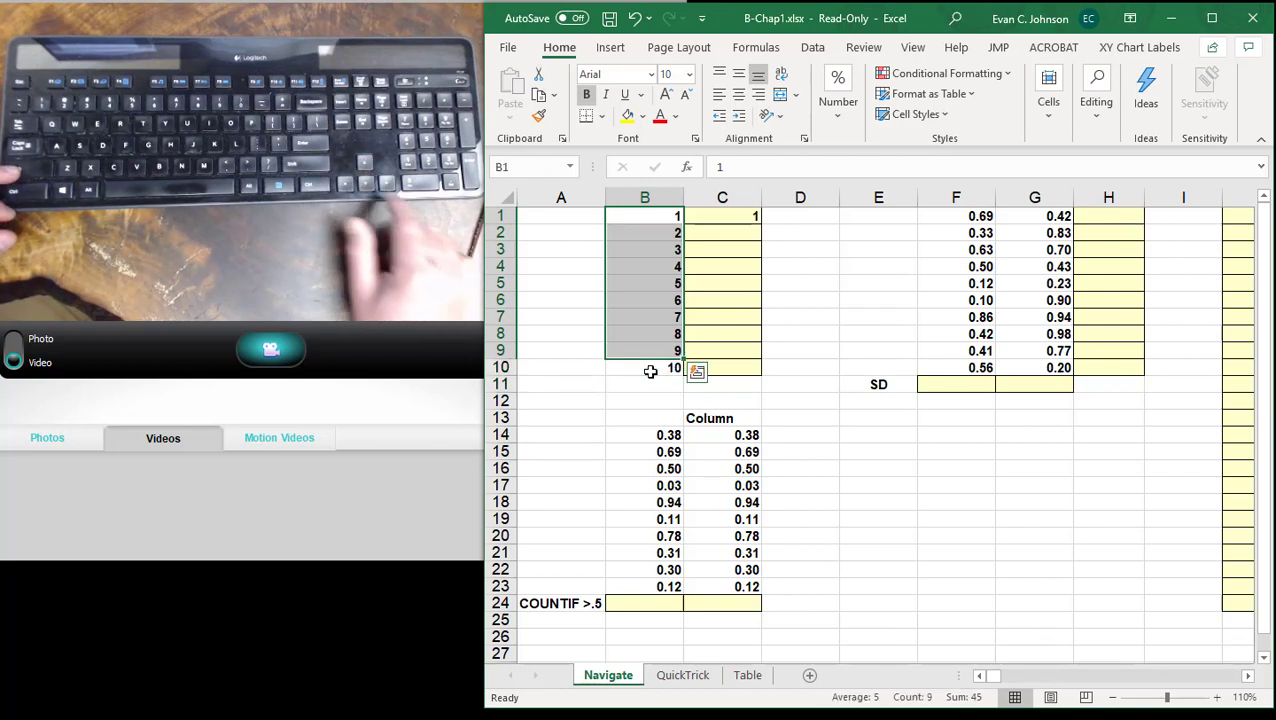
pyautogui.hotkey('shift', 'Down')
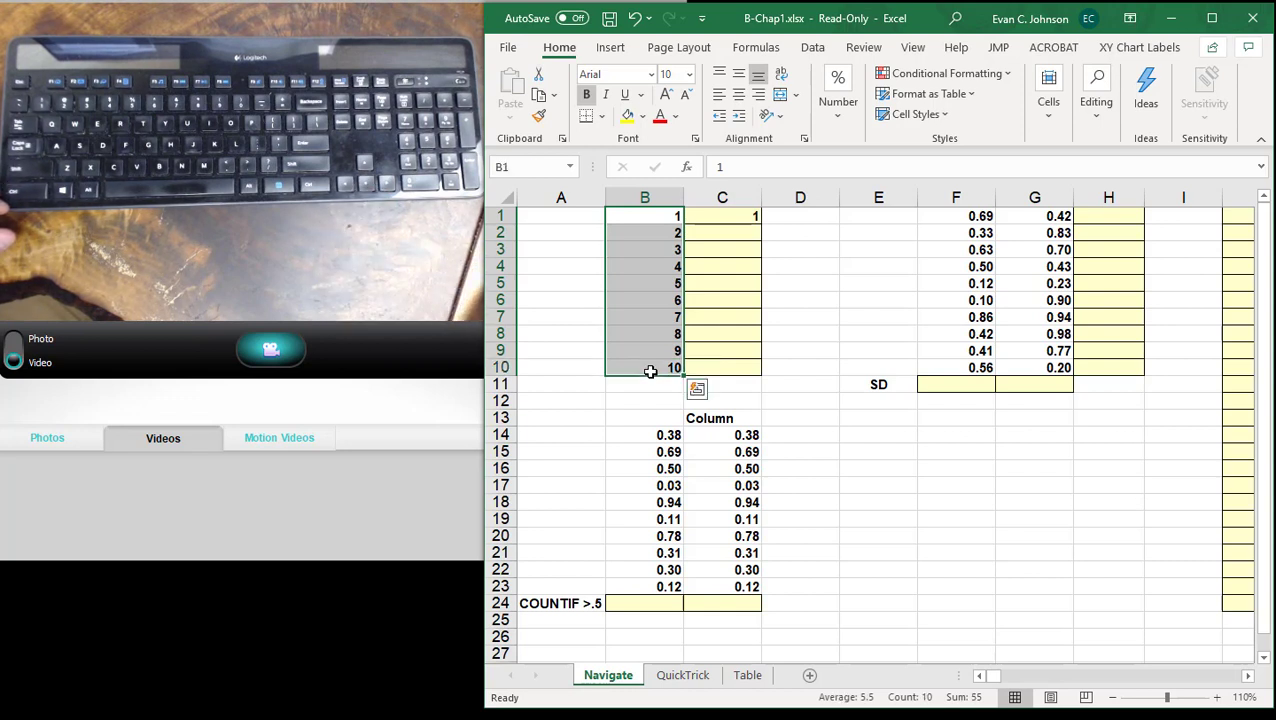
# - Select J1 and jump directly to J24 by entering its cell reference
pyautogui.click(1246, 681)
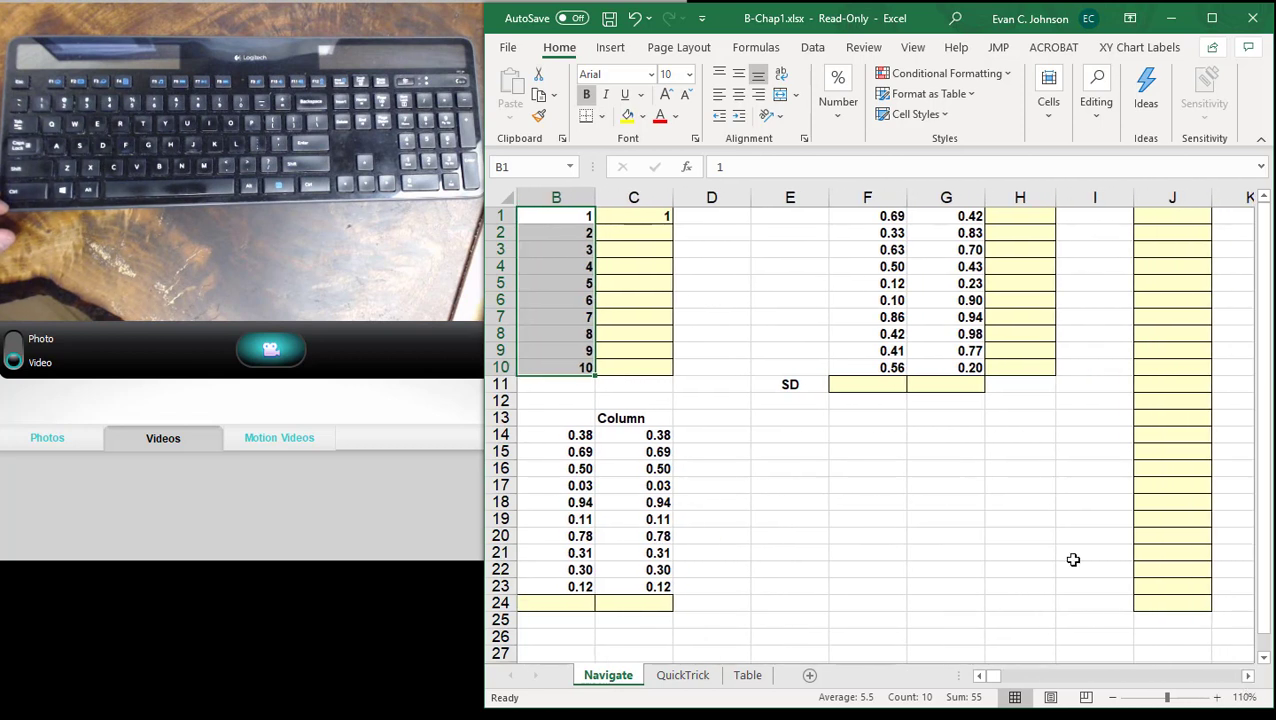
pyautogui.click(1150, 216)
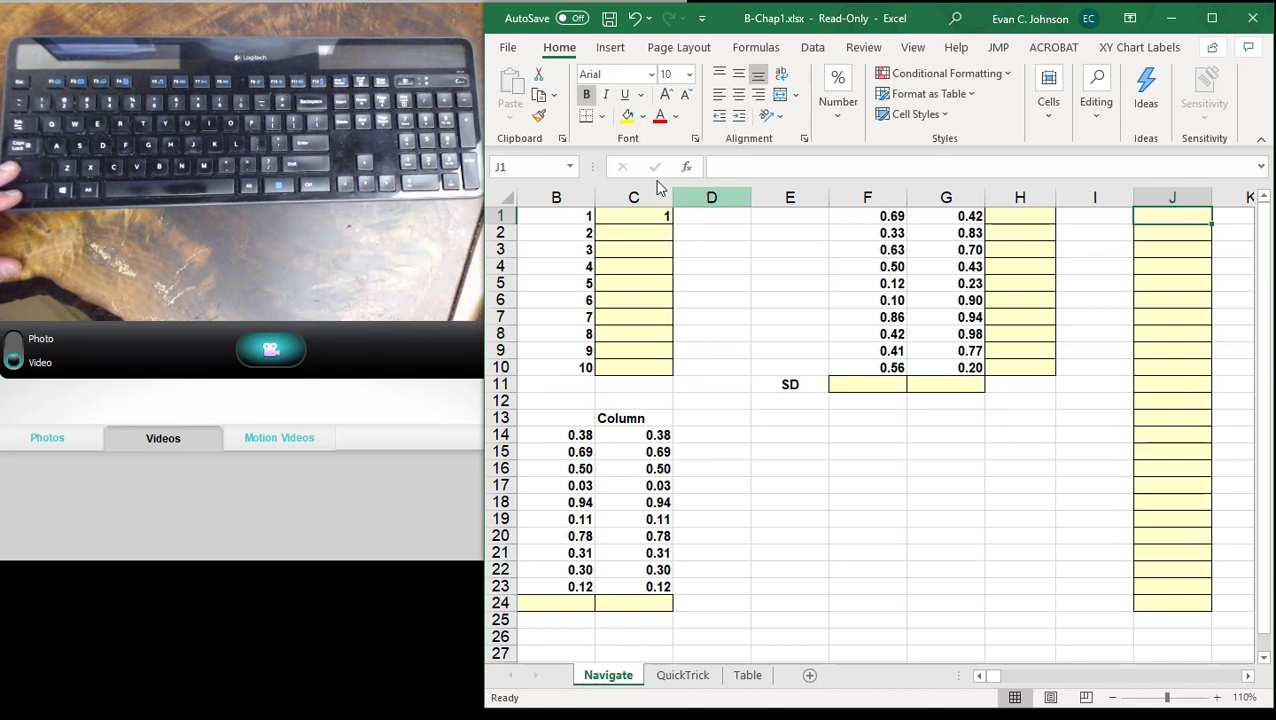
pyautogui.click(570, 167)
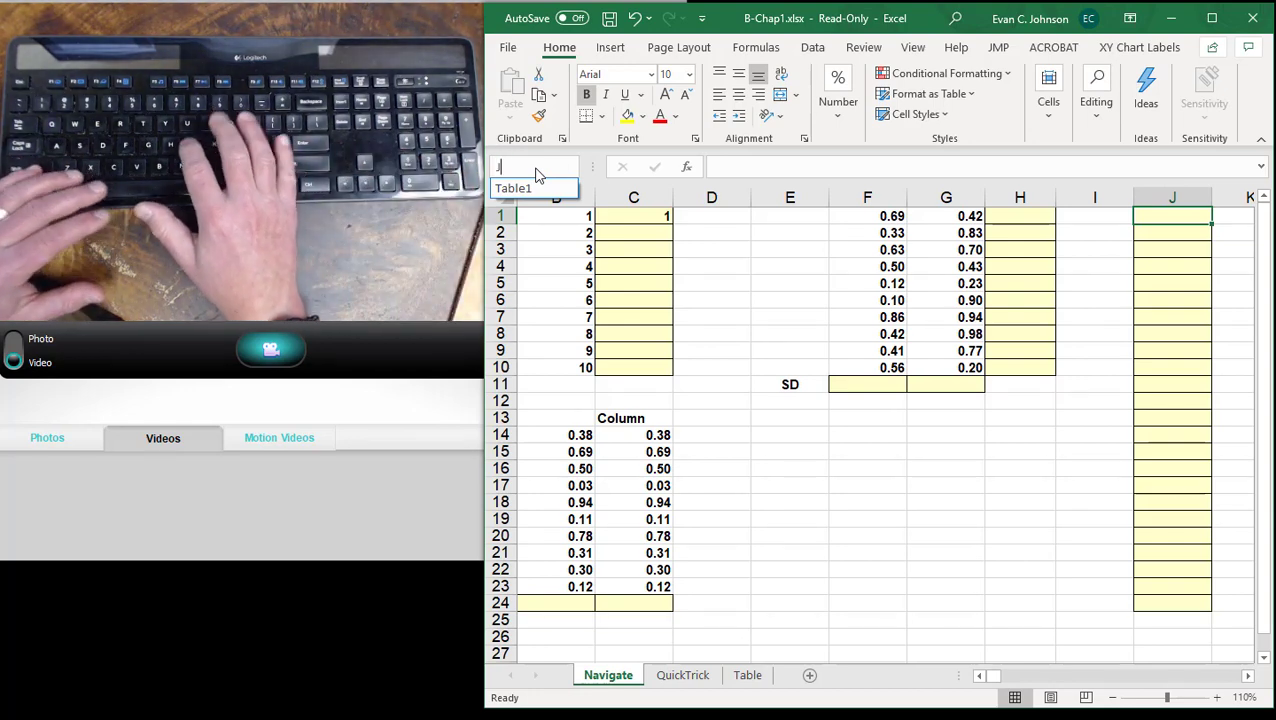
pyautogui.write('J24')
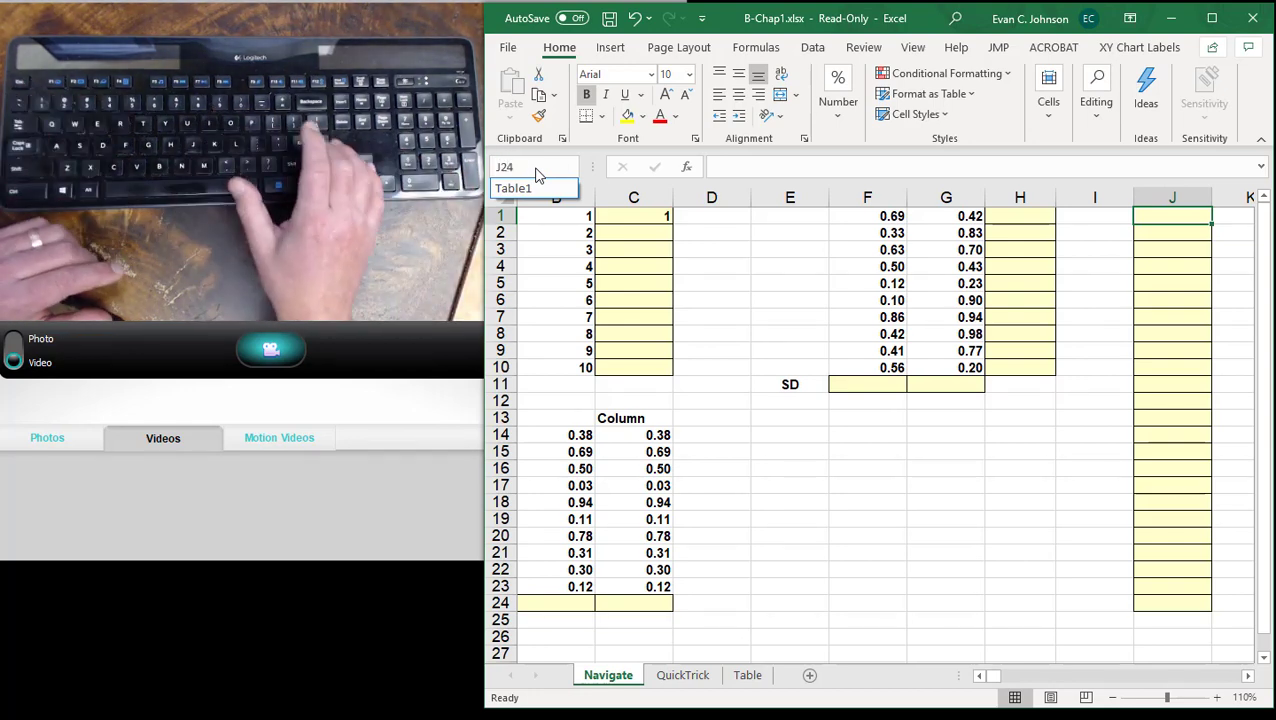
pyautogui.press('Return')
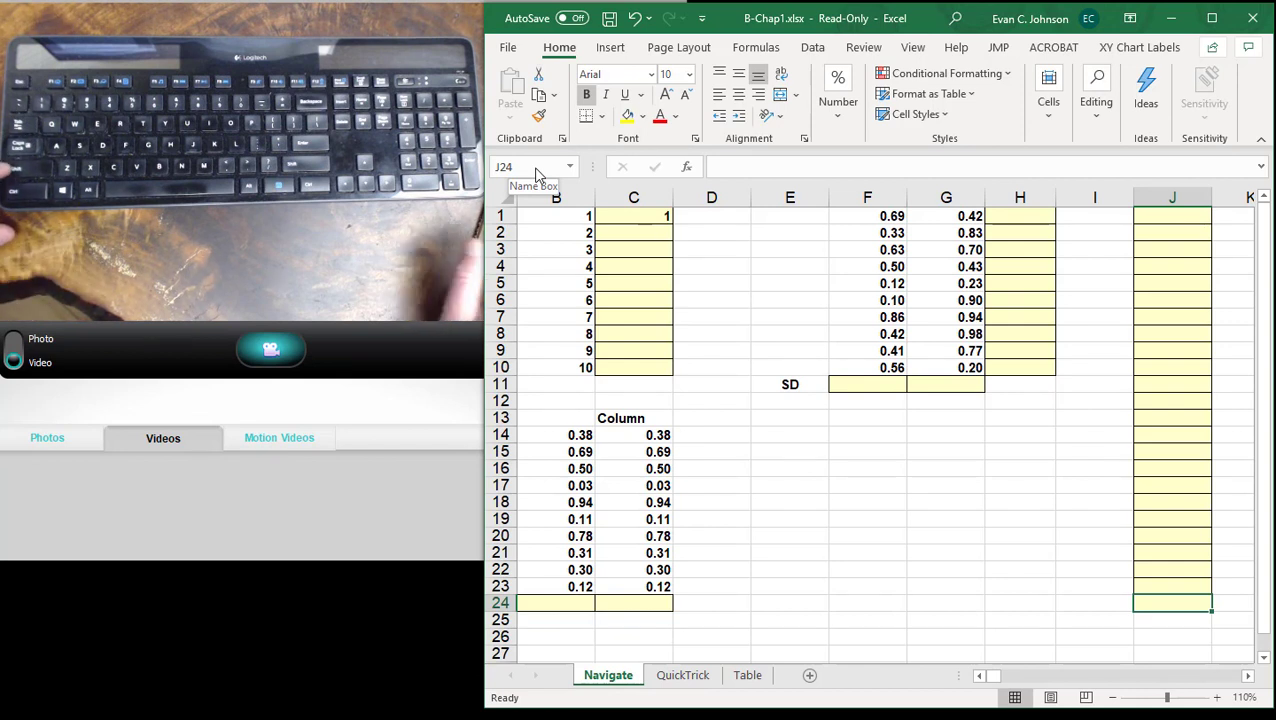
# - Return to J1 and select the shaded range J1:J24
pyautogui.press('Up')
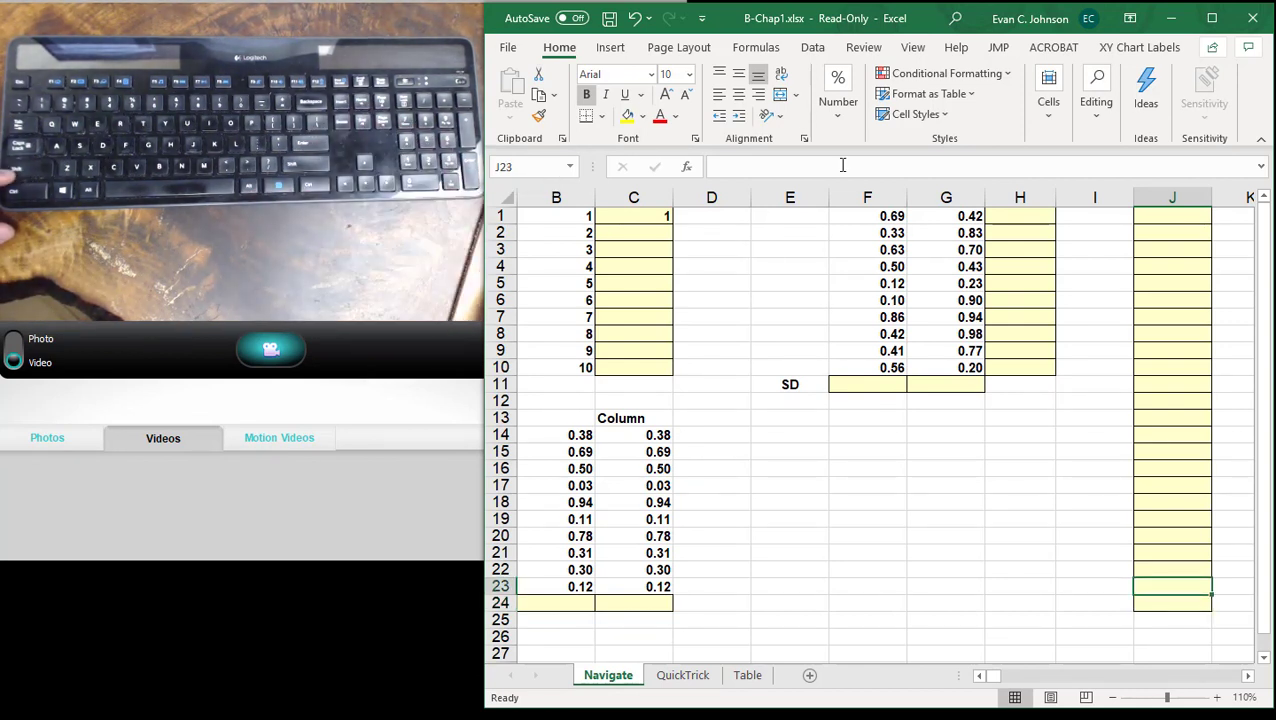
pyautogui.click(1159, 223)
pyautogui.press('Up')
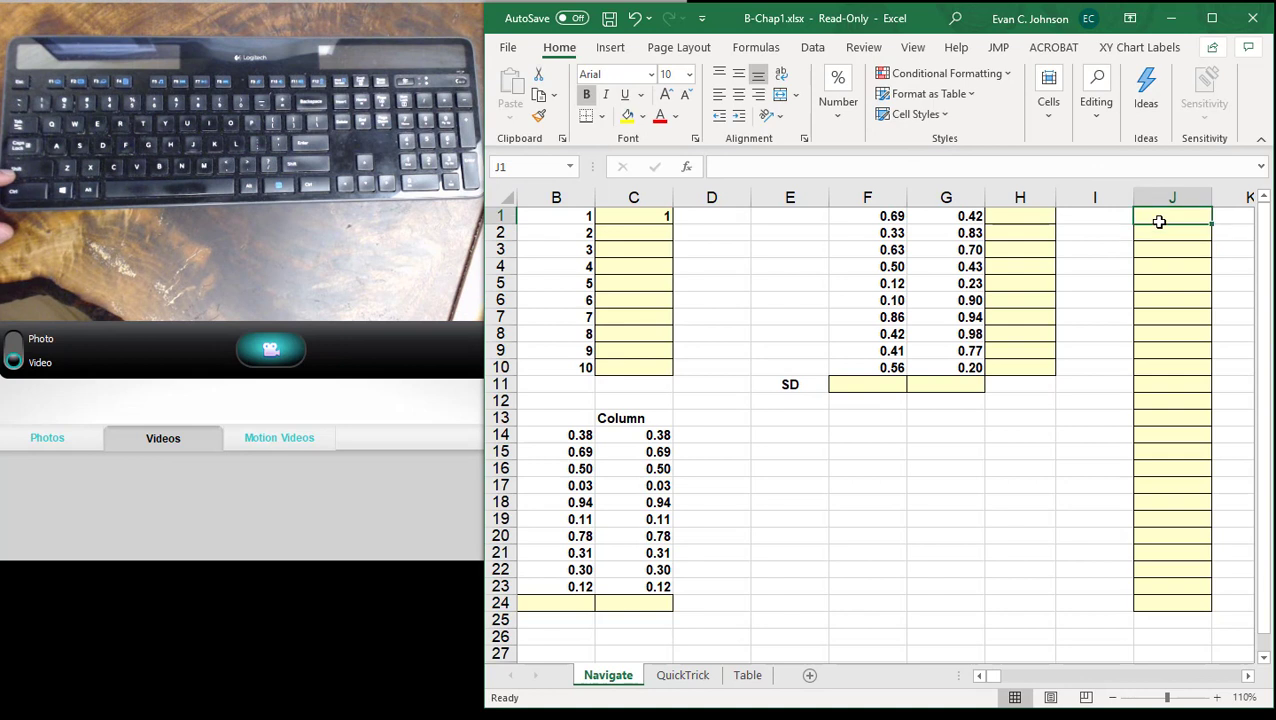
pyautogui.moveTo(1159, 216); pyautogui.dragTo(1183, 608)
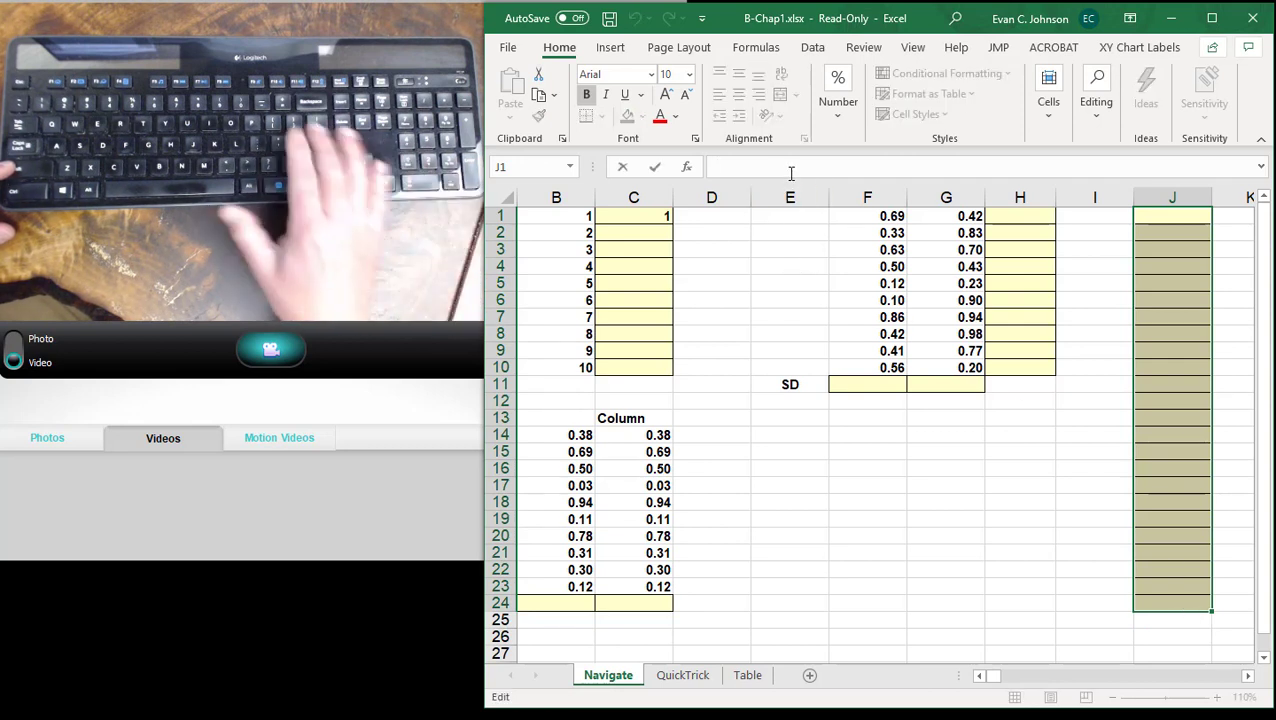
# - Fill all the selected cells J1:J24 at once with the formula =ROW()
pyautogui.write('=R')
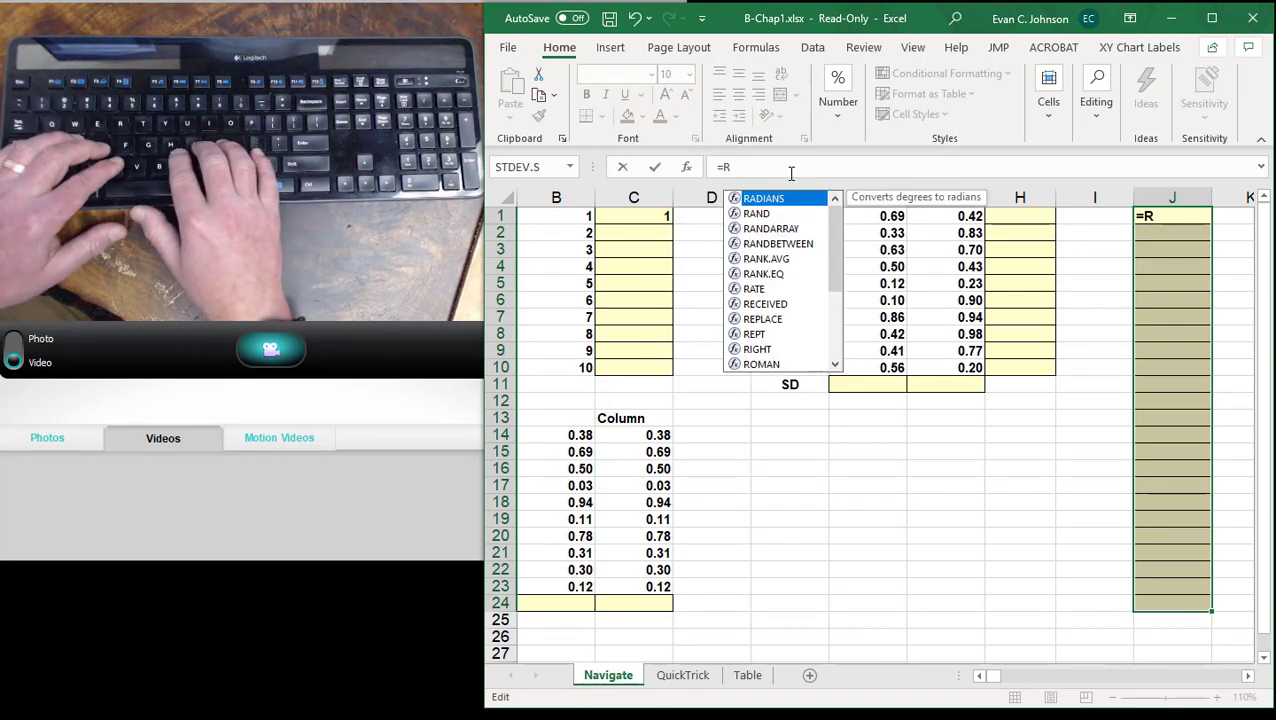
pyautogui.write('OW')
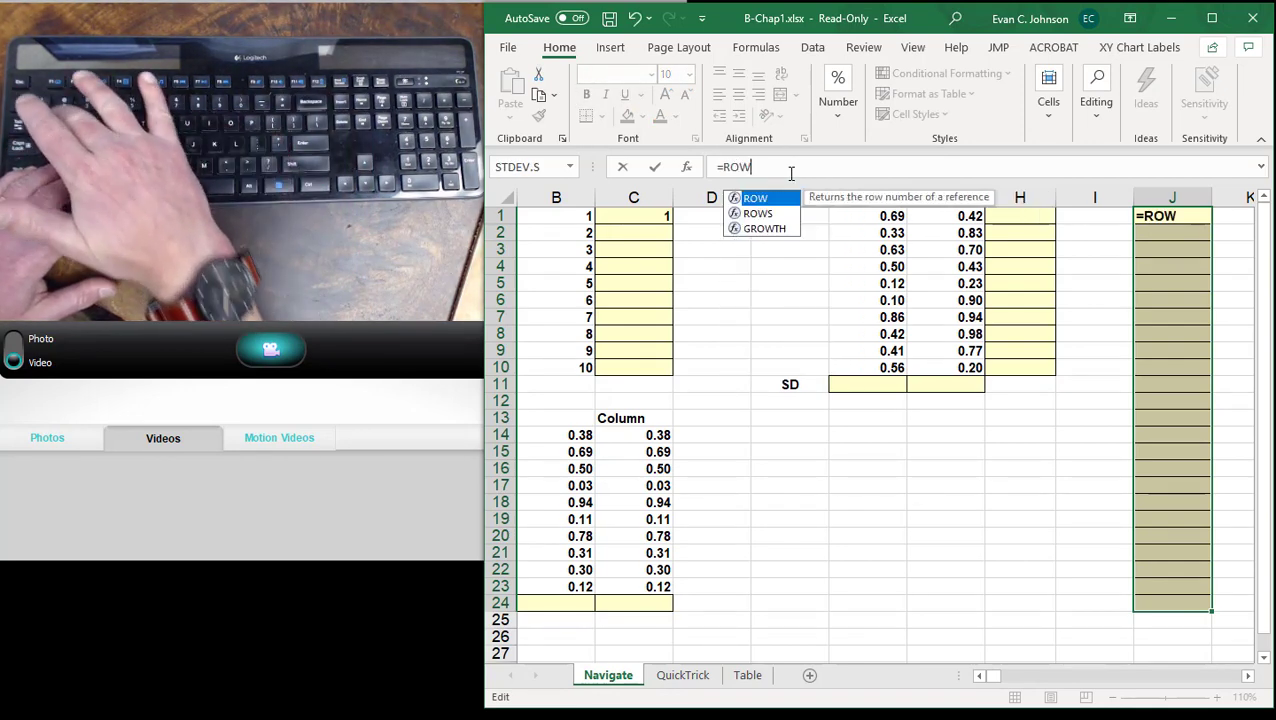
pyautogui.write('(')
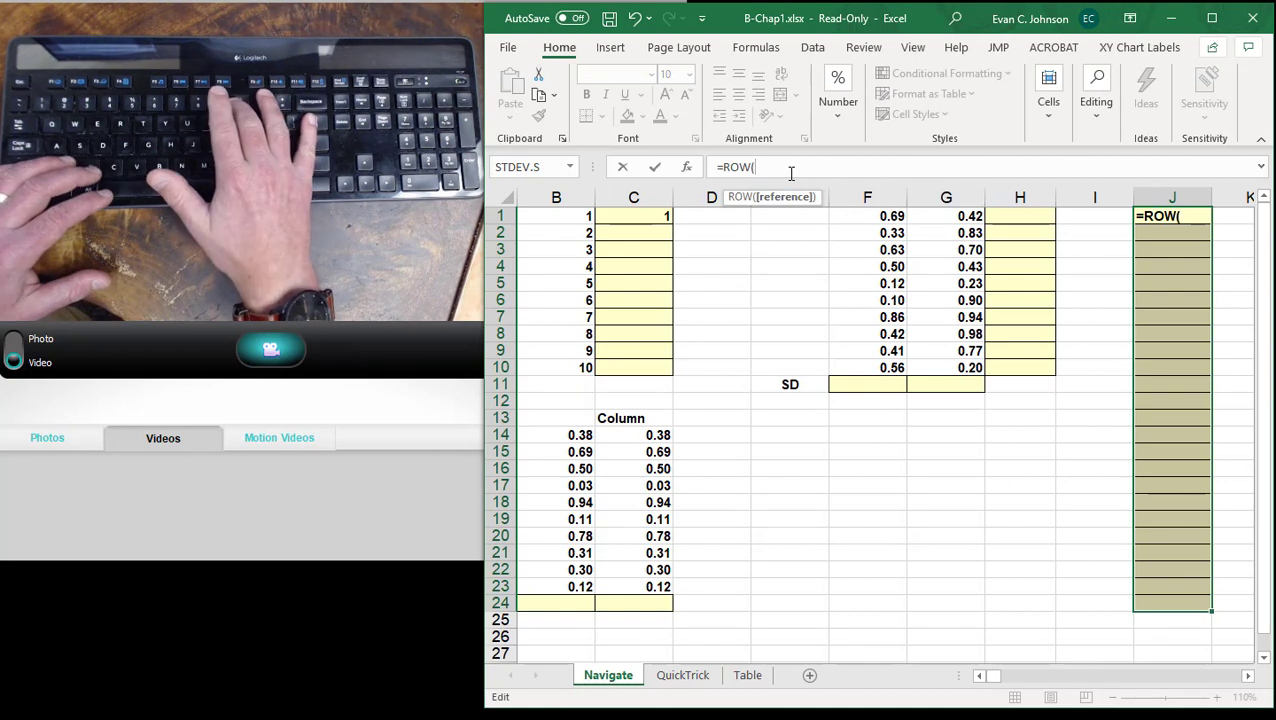
pyautogui.write(')')
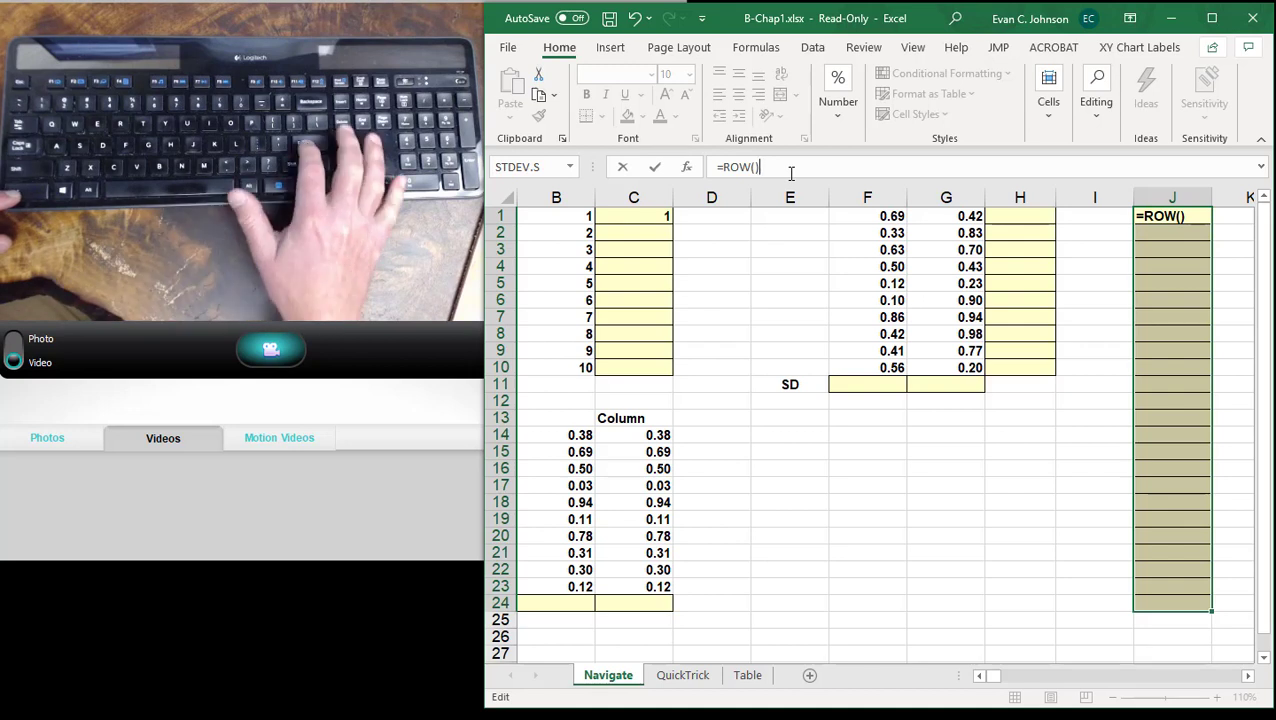
pyautogui.hotkey('ctrl', 'Return')
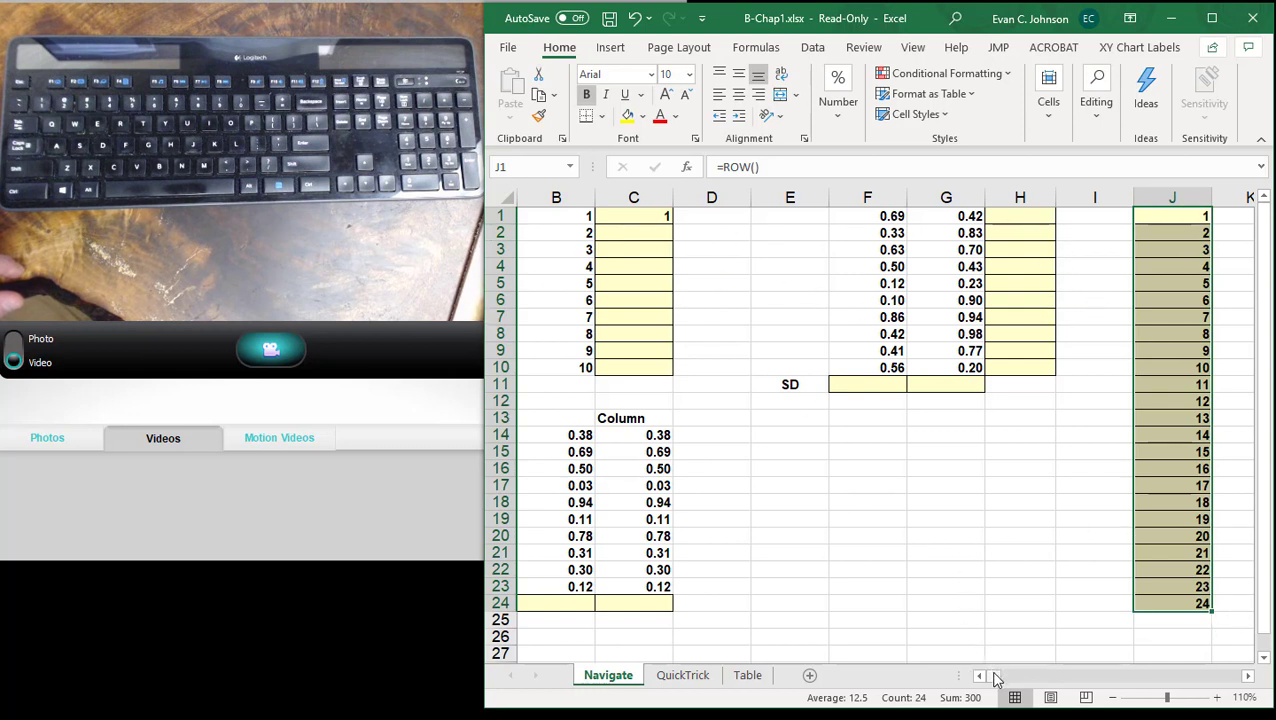
pyautogui.moveTo(995, 679); pyautogui.dragTo(980, 678)
pyautogui.click(1247, 676)
pyautogui.click(1247, 676)
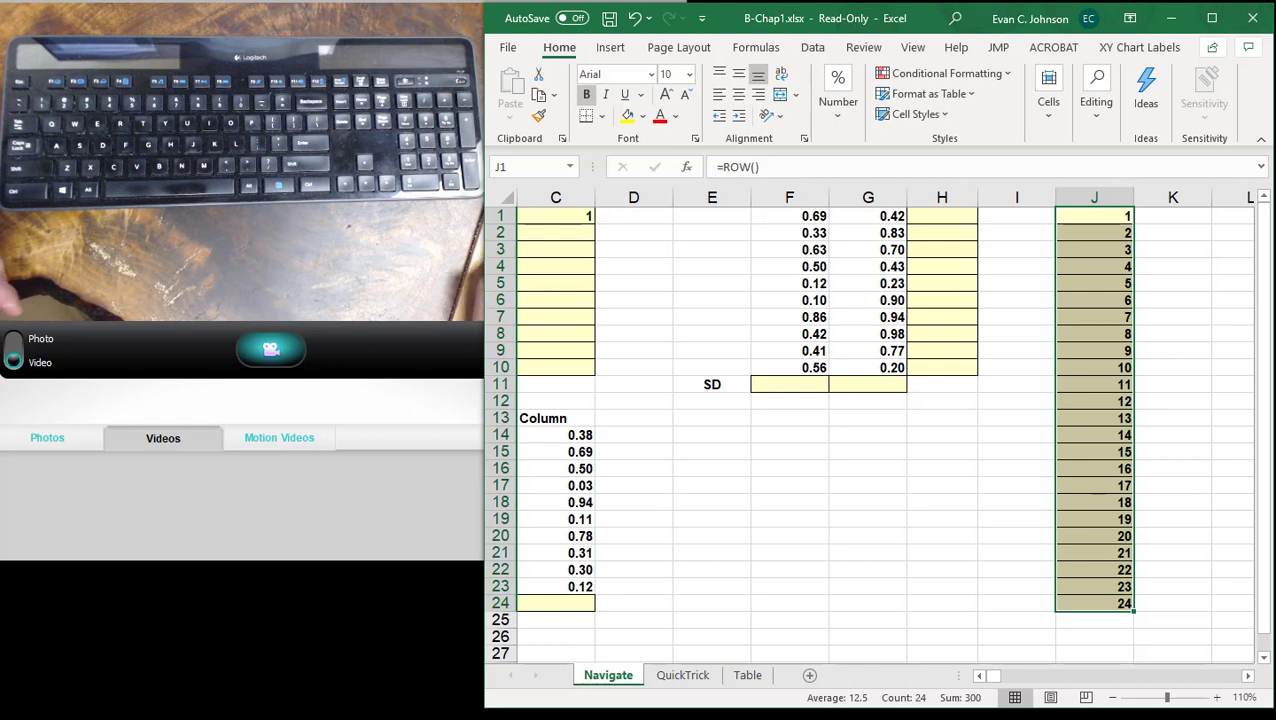
pyautogui.scroll(-1, 870, 420)
pyautogui.scroll(1, 870, 420)
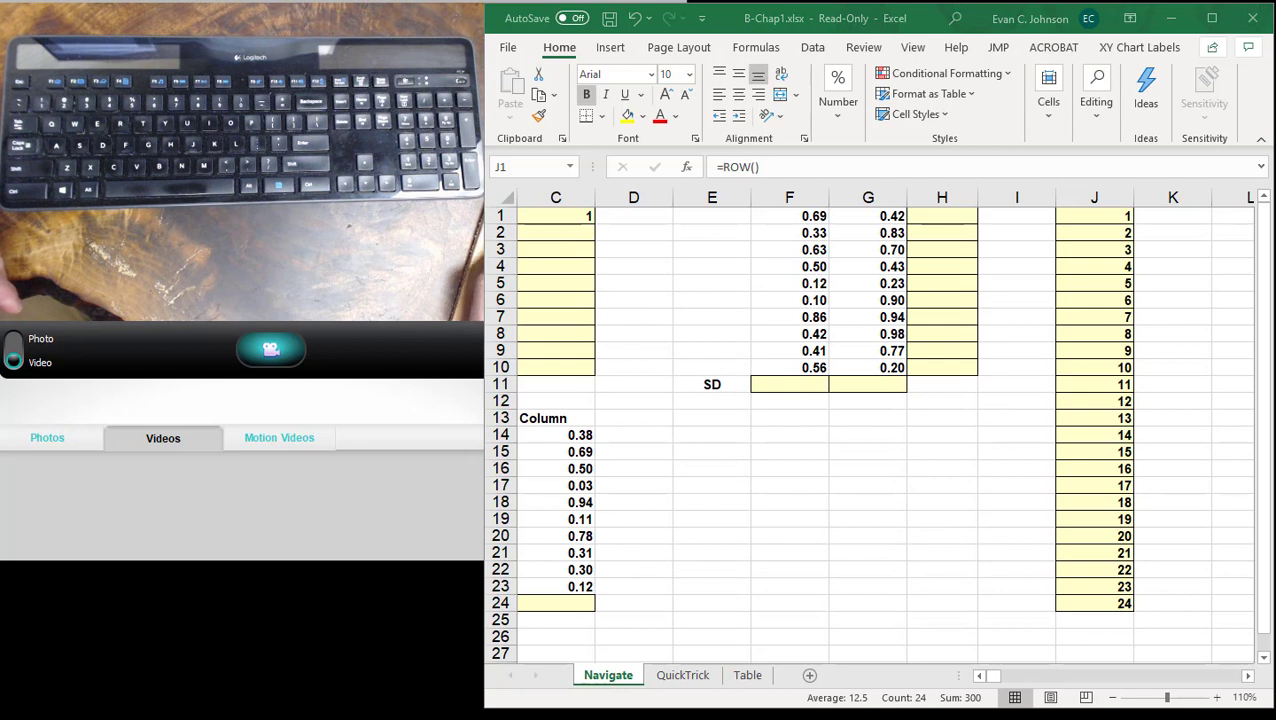
pyautogui.click(744, 454)
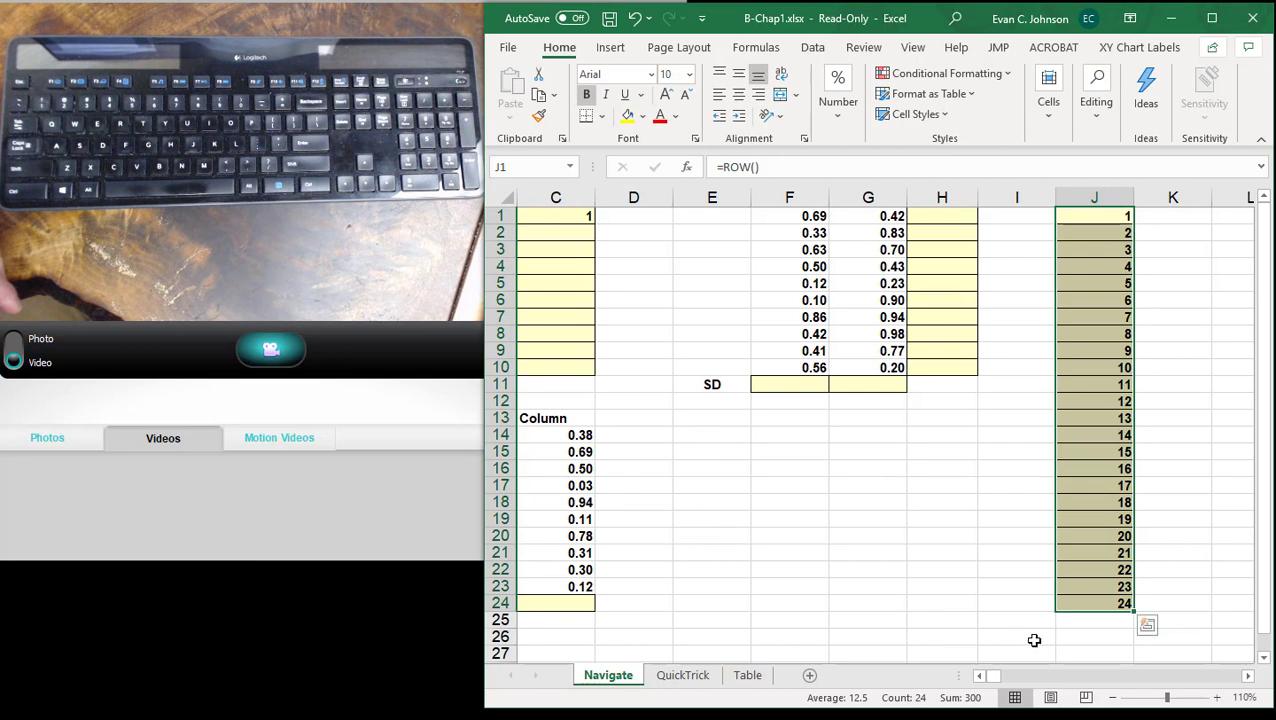
# - Insert the STDEV.S function in F11 with F1:F10 as its range, and check the range reference in the finished formula
pyautogui.click(816, 384)
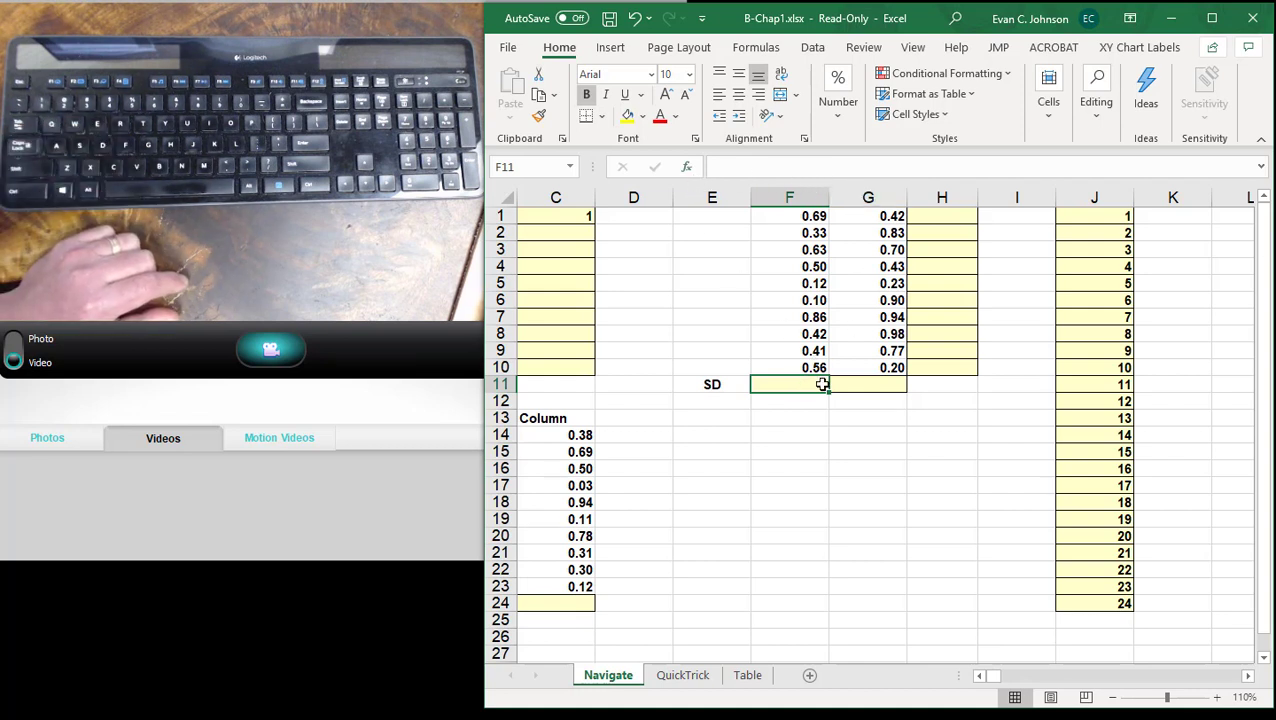
pyautogui.click(687, 169)
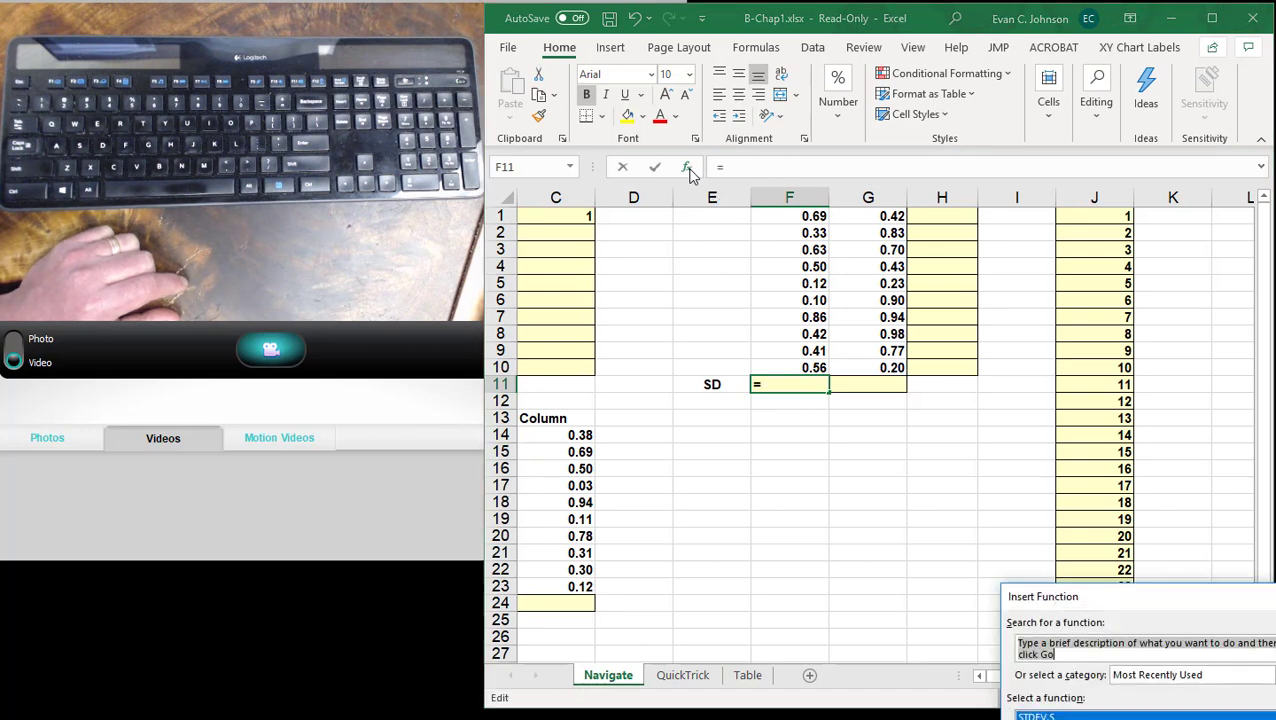
pyautogui.moveTo(1165, 597); pyautogui.dragTo(1033, 389)
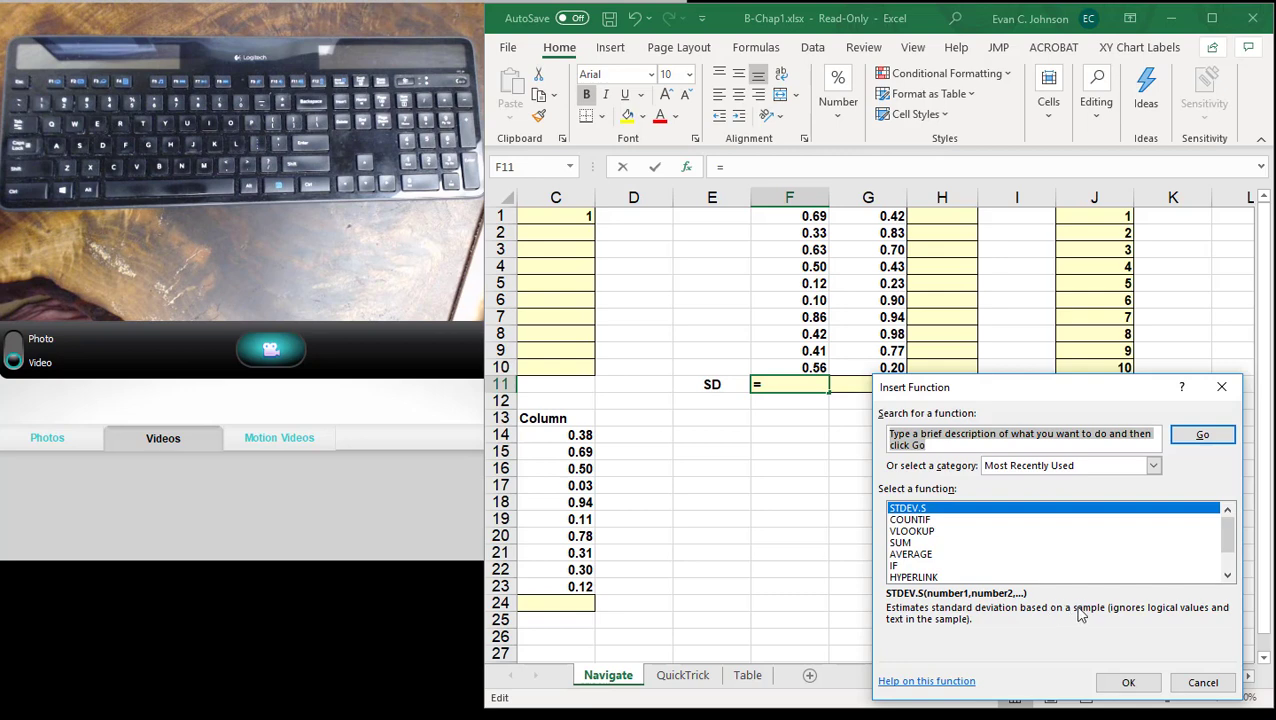
pyautogui.click(1131, 681)
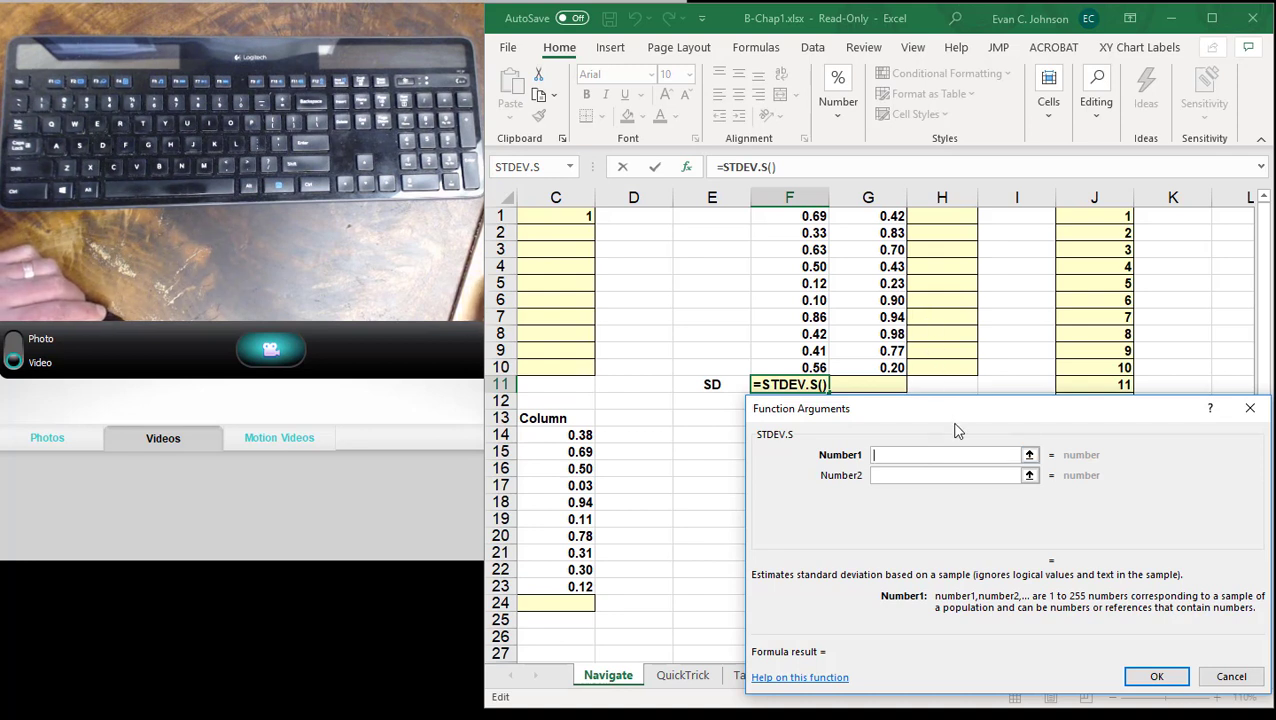
pyautogui.click(818, 368)
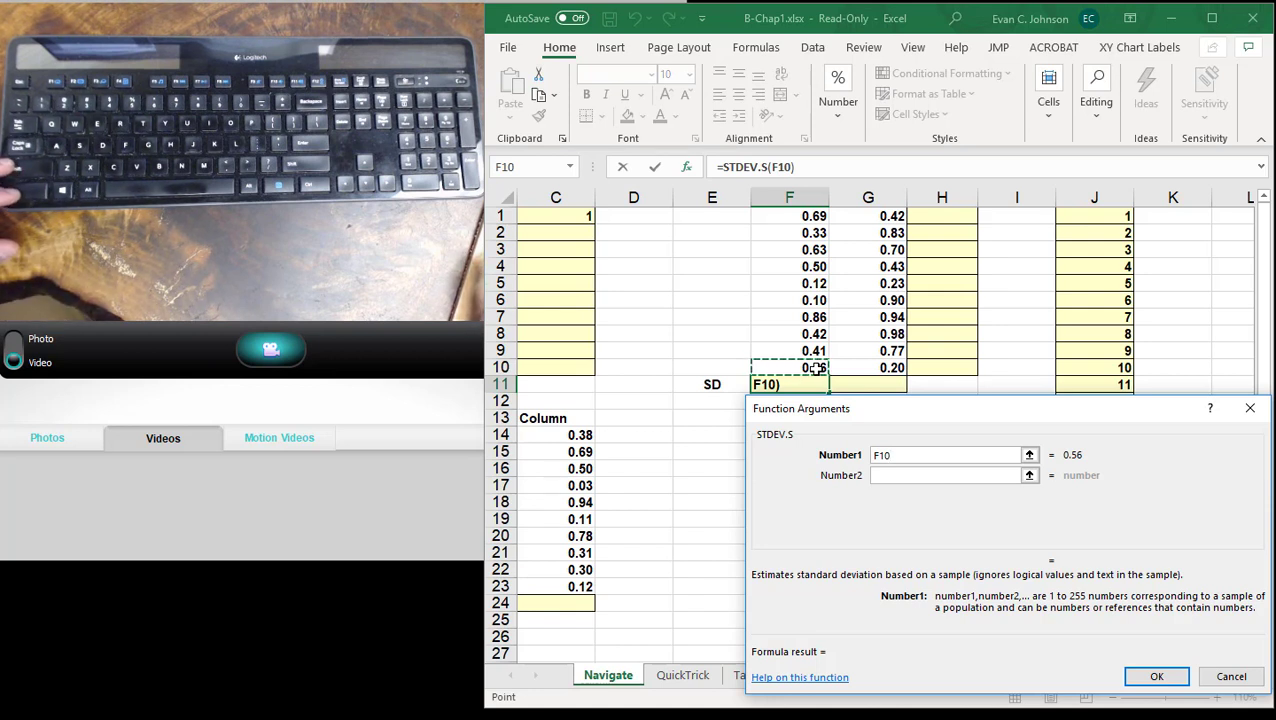
pyautogui.hotkey('ctrl', 'shift', 'Up')
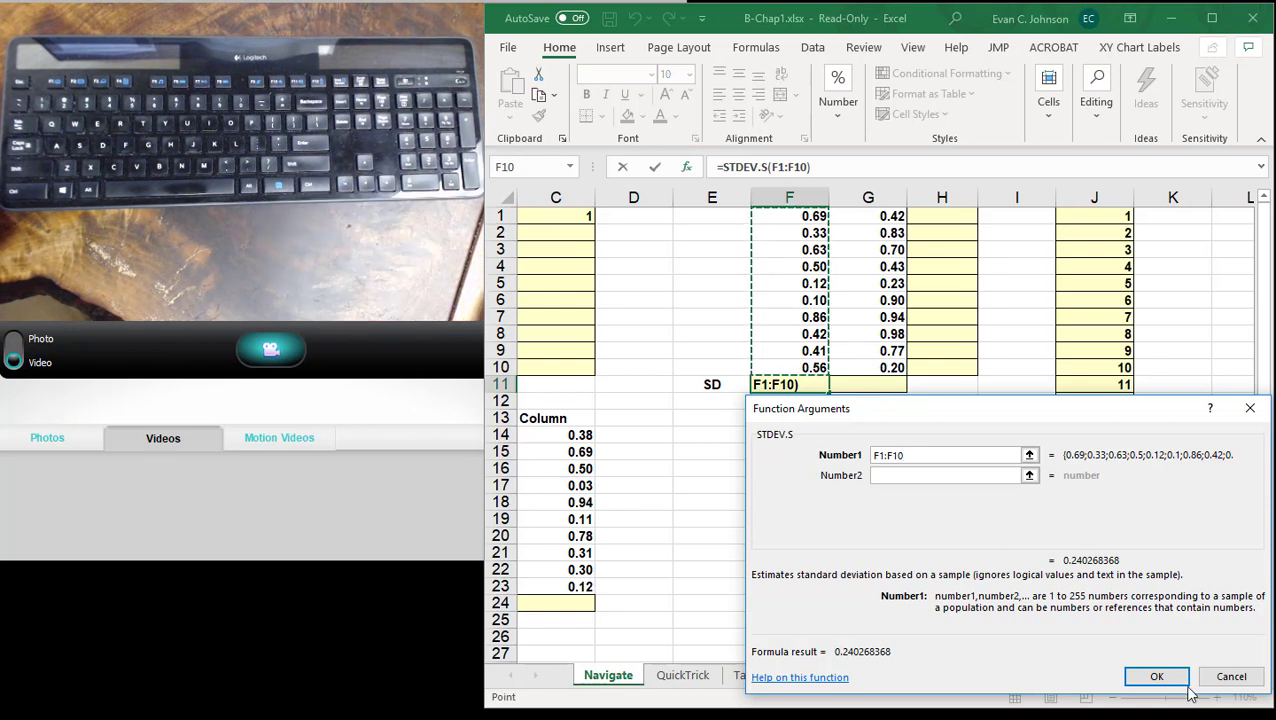
pyautogui.click(1158, 676)
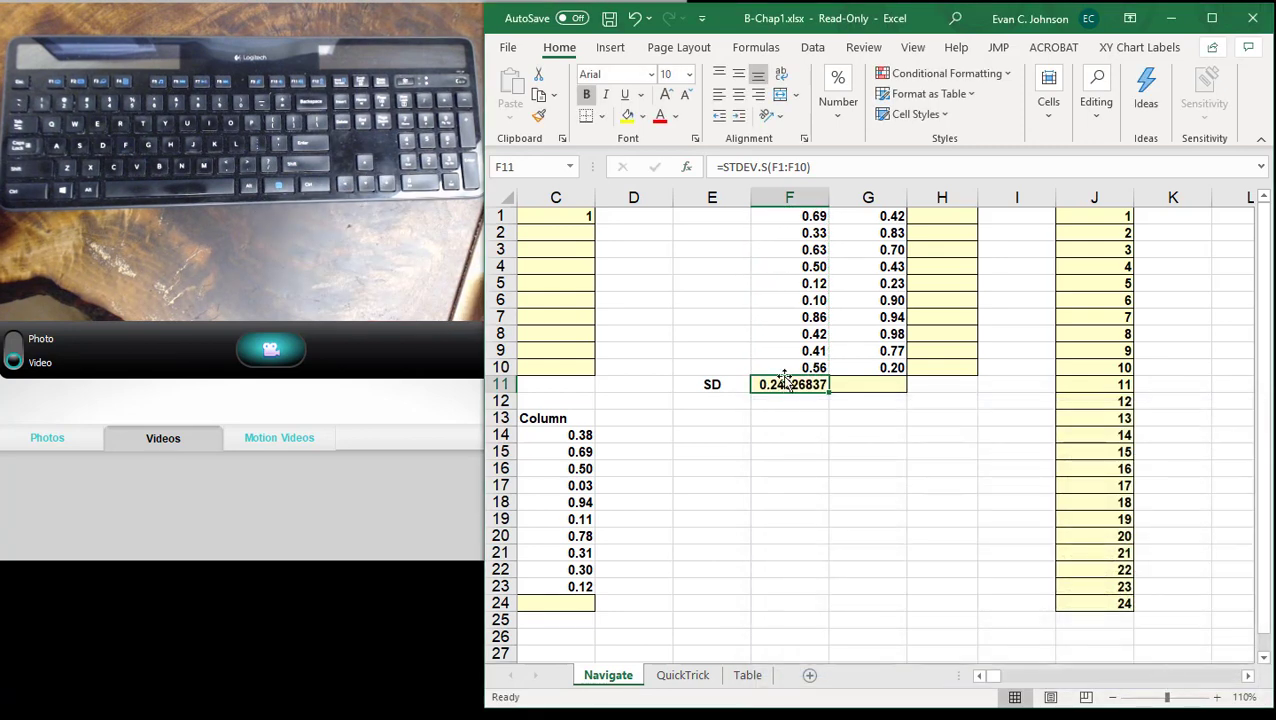
pyautogui.click(790, 168)
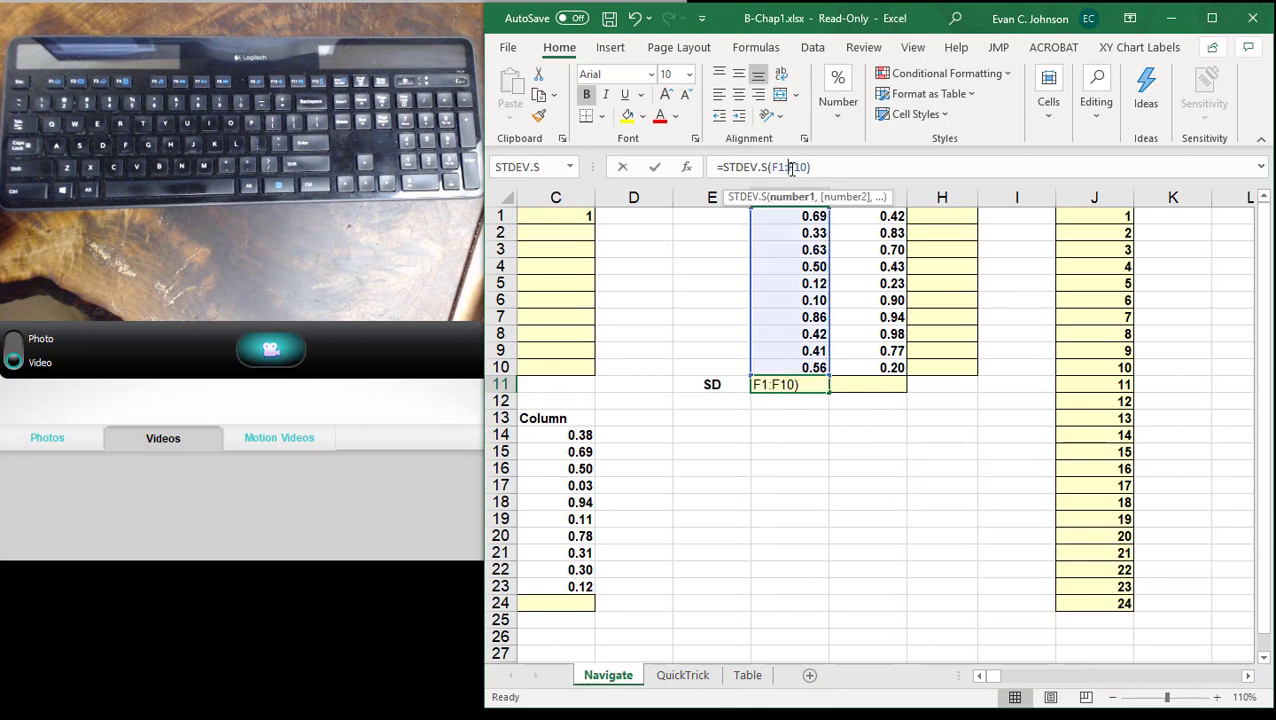
pyautogui.press('Return')
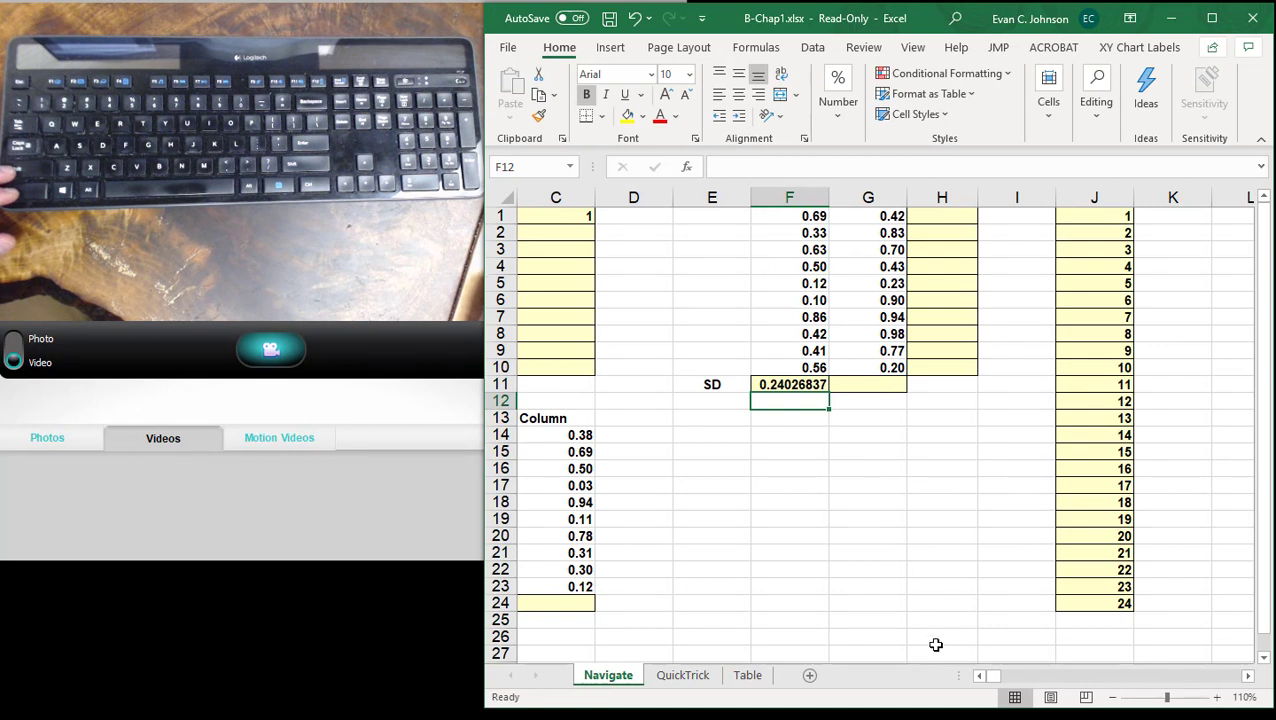
# - Start a COUNTIF function in B24 with B14:B23 as its range
pyautogui.click(980, 677)
pyautogui.click(980, 677)
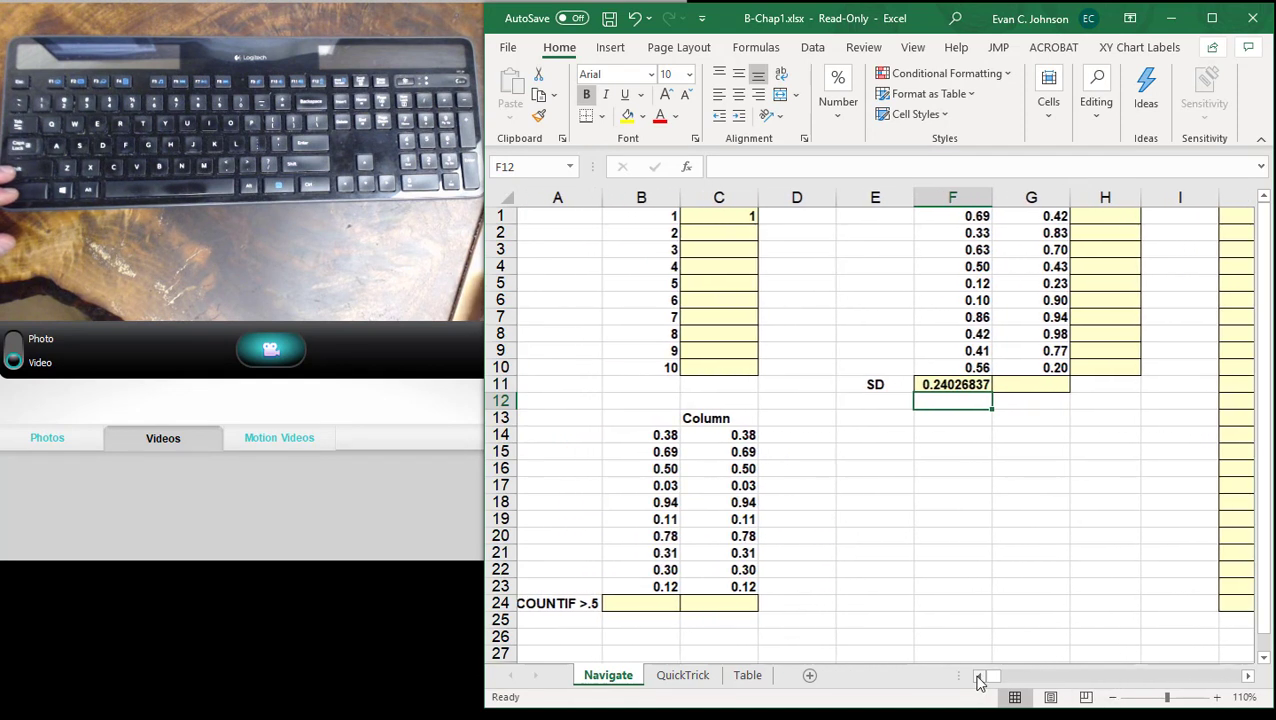
pyautogui.click(662, 604)
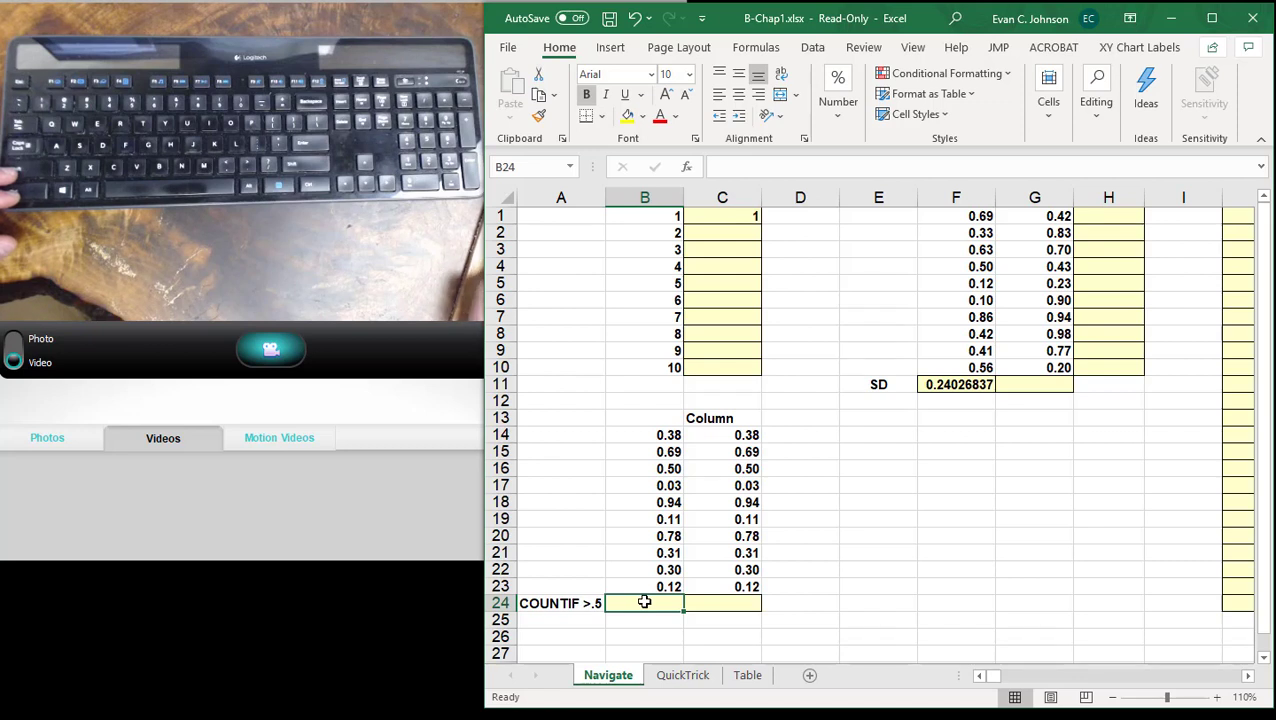
pyautogui.click(688, 169)
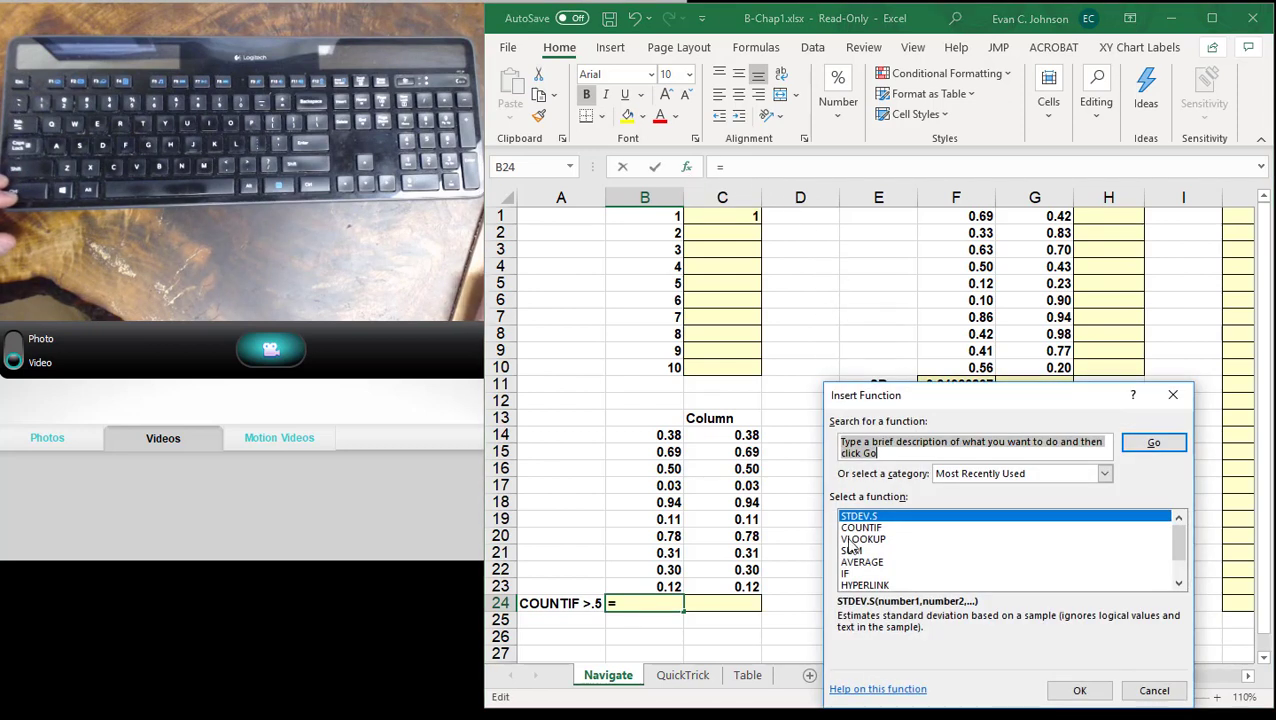
pyautogui.click(857, 528)
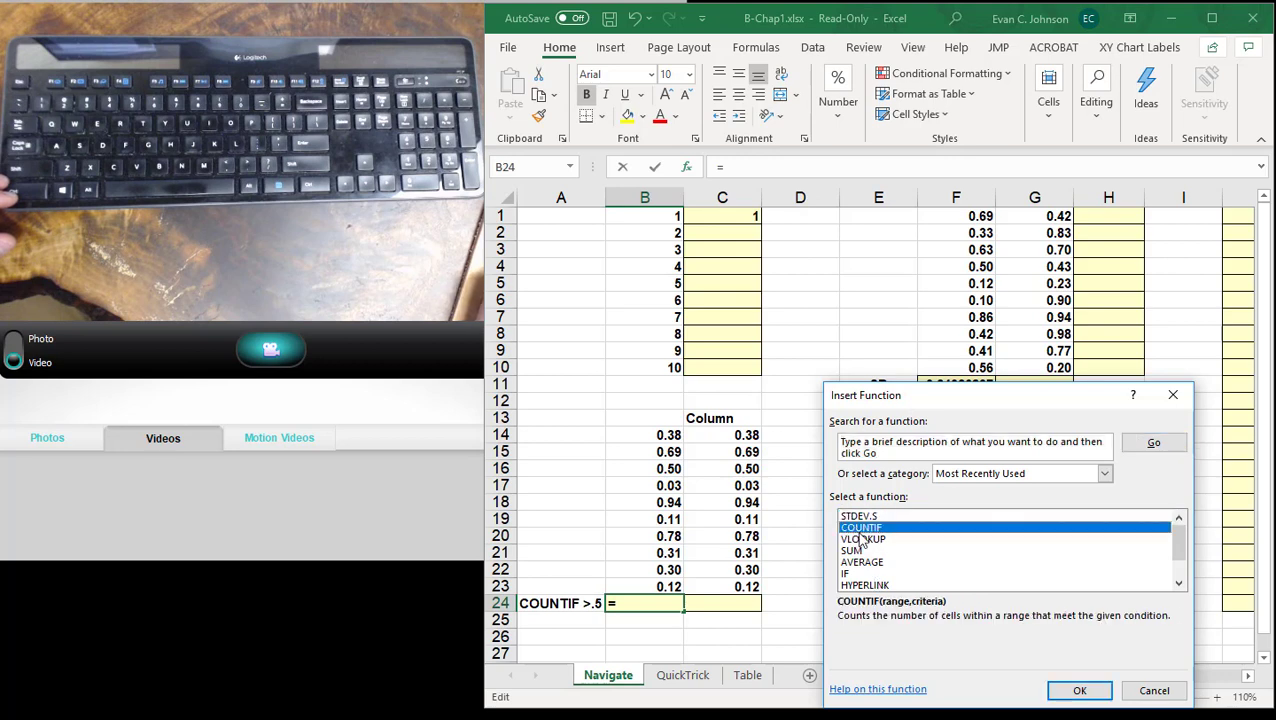
pyautogui.click(1077, 692)
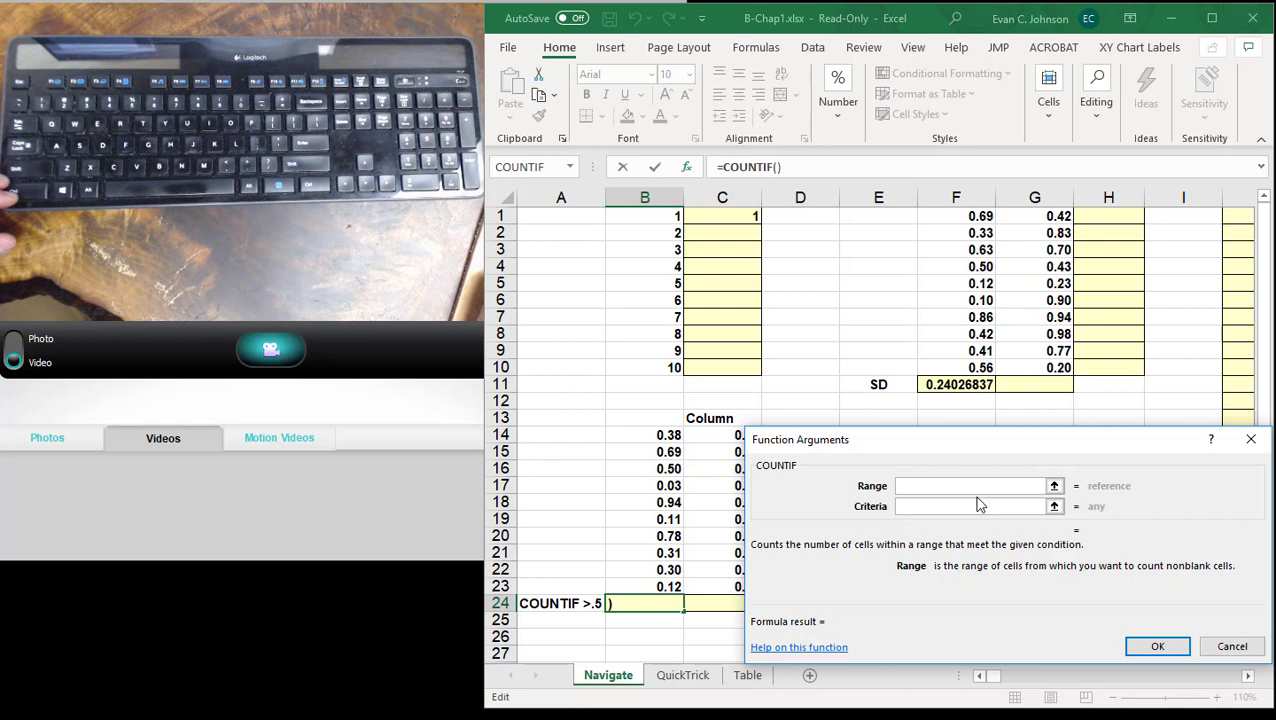
pyautogui.click(643, 586)
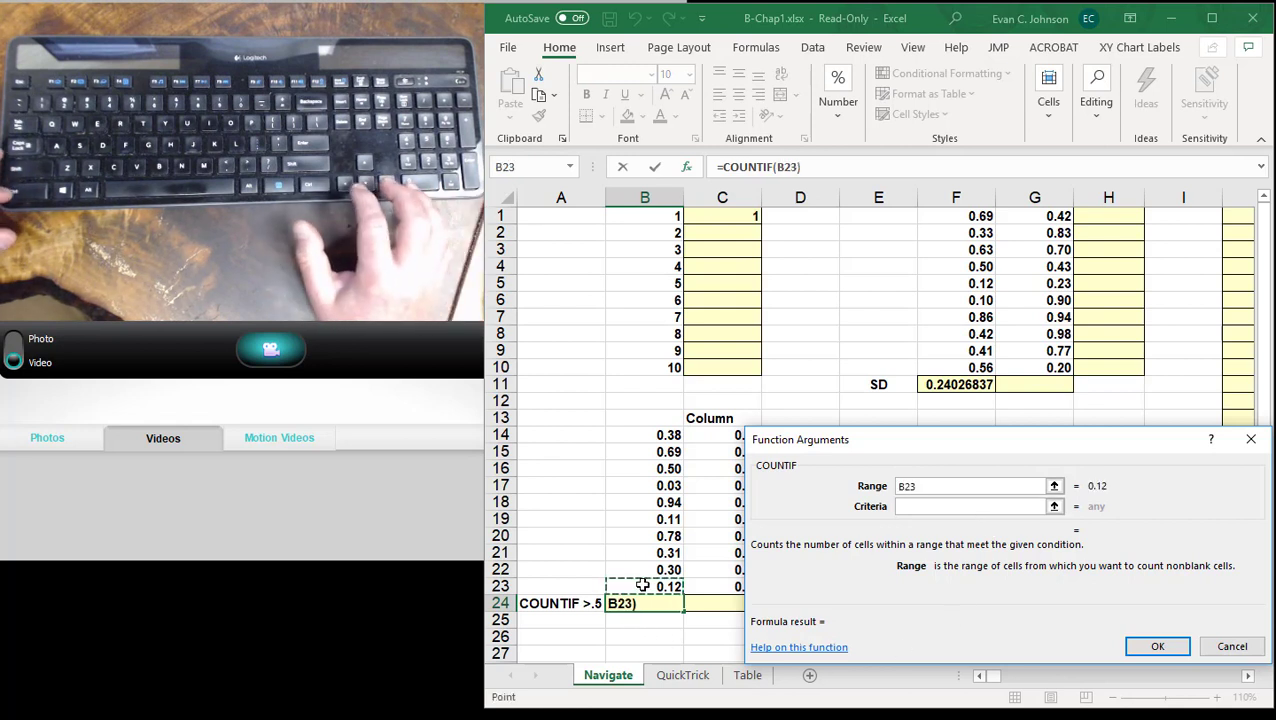
pyautogui.hotkey('ctrl', 'shift', 'Up')
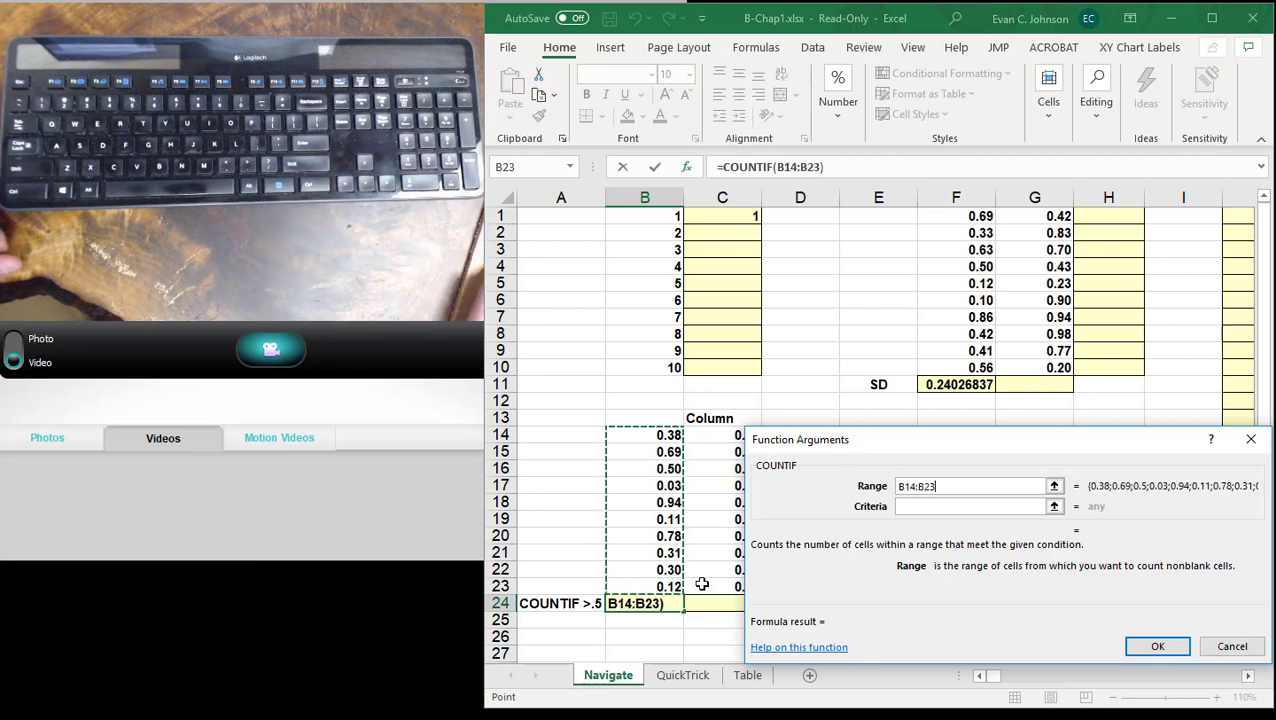
# - Set the COUNTIF criteria to >.5 and enter the finished function in B24
pyautogui.click(919, 507)
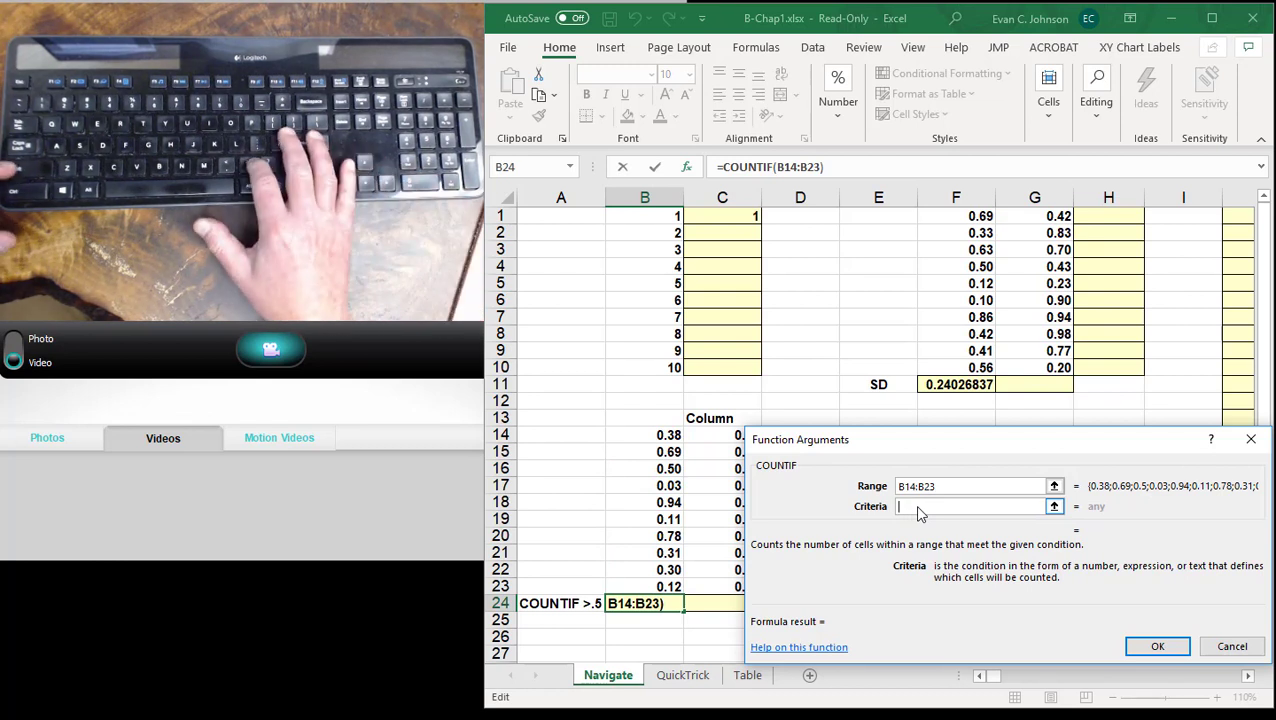
pyautogui.write('>')
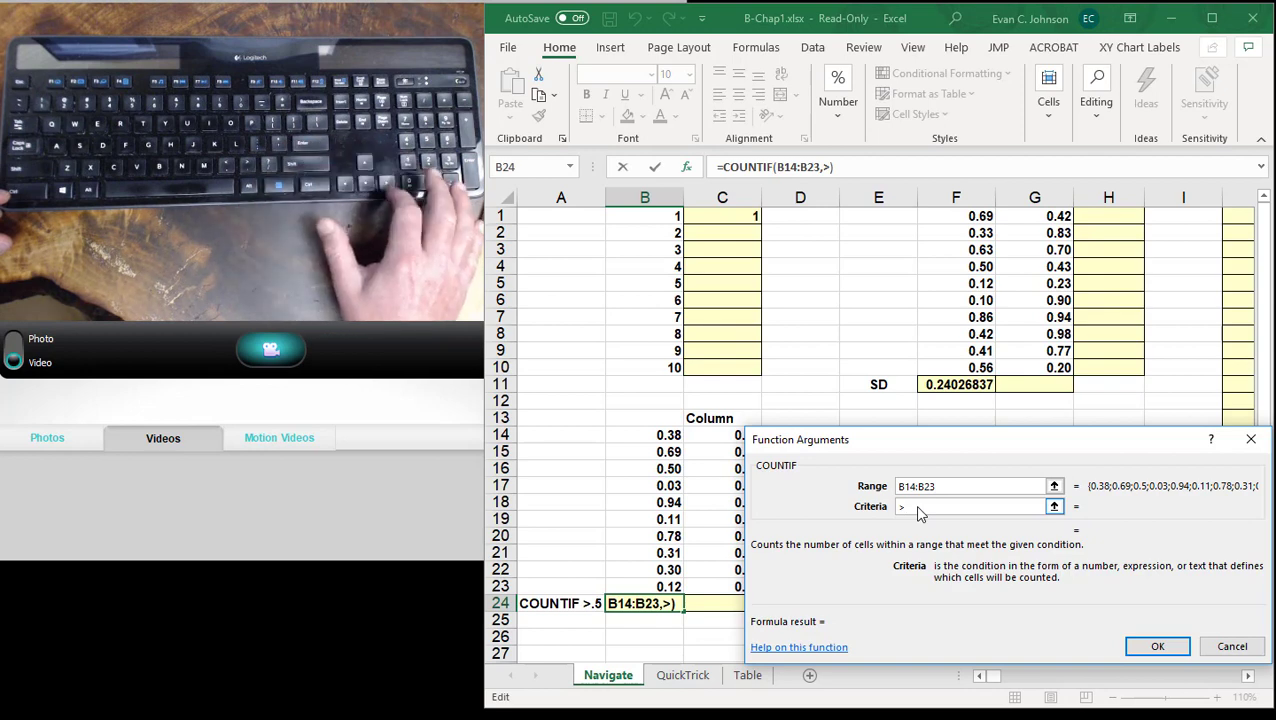
pyautogui.write('.5')
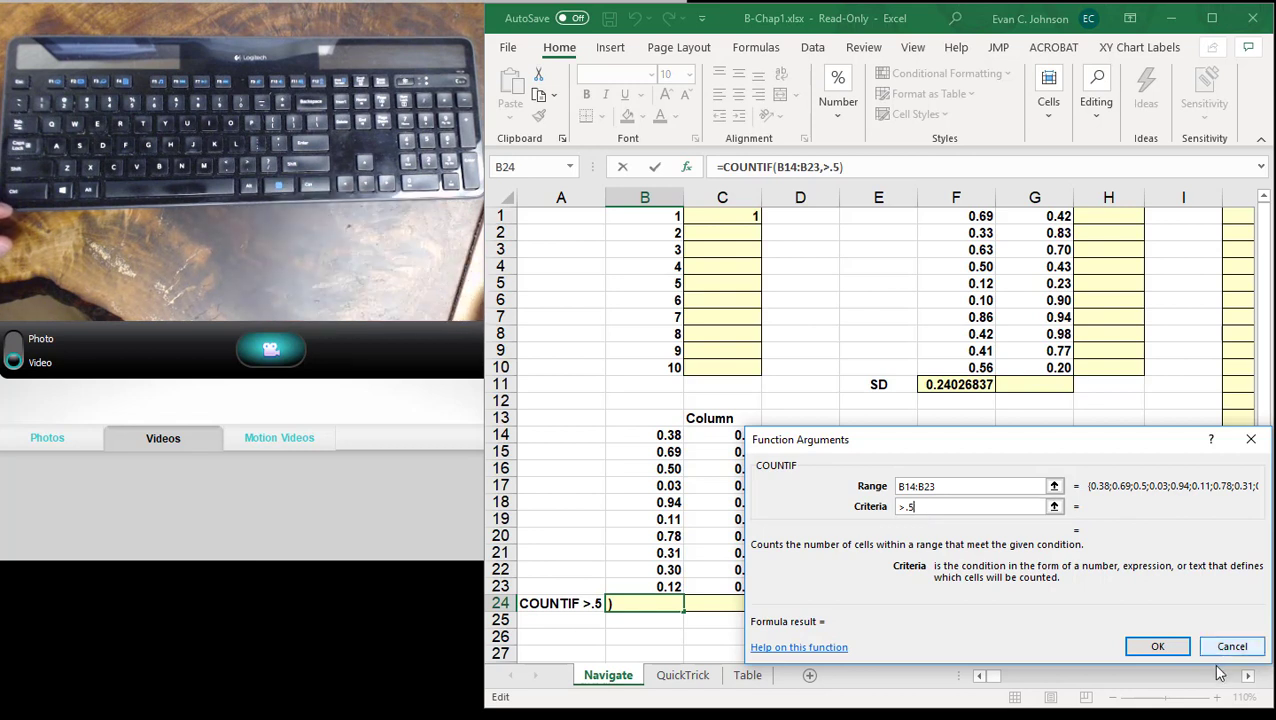
pyautogui.click(1158, 647)
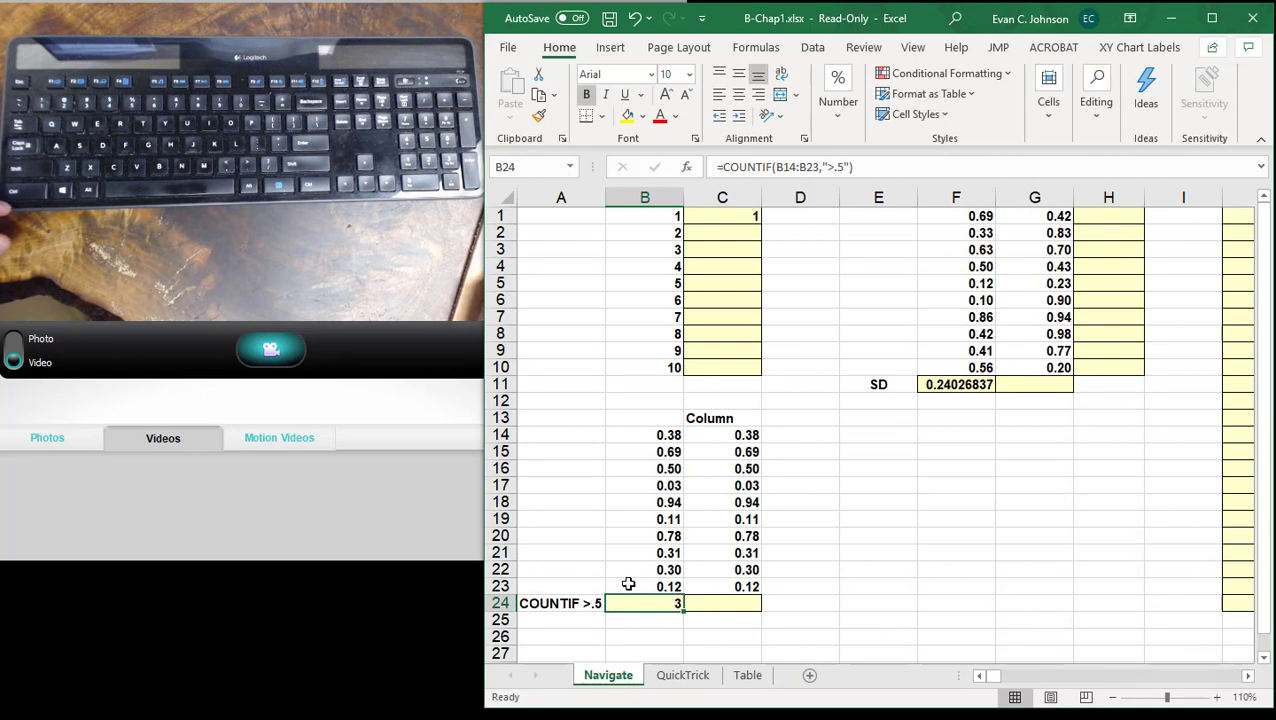
# - Check the COUNTIF result against the individual values in B20, B18, B16 and B15, ending on the formula in B24
pyautogui.click(639, 535)
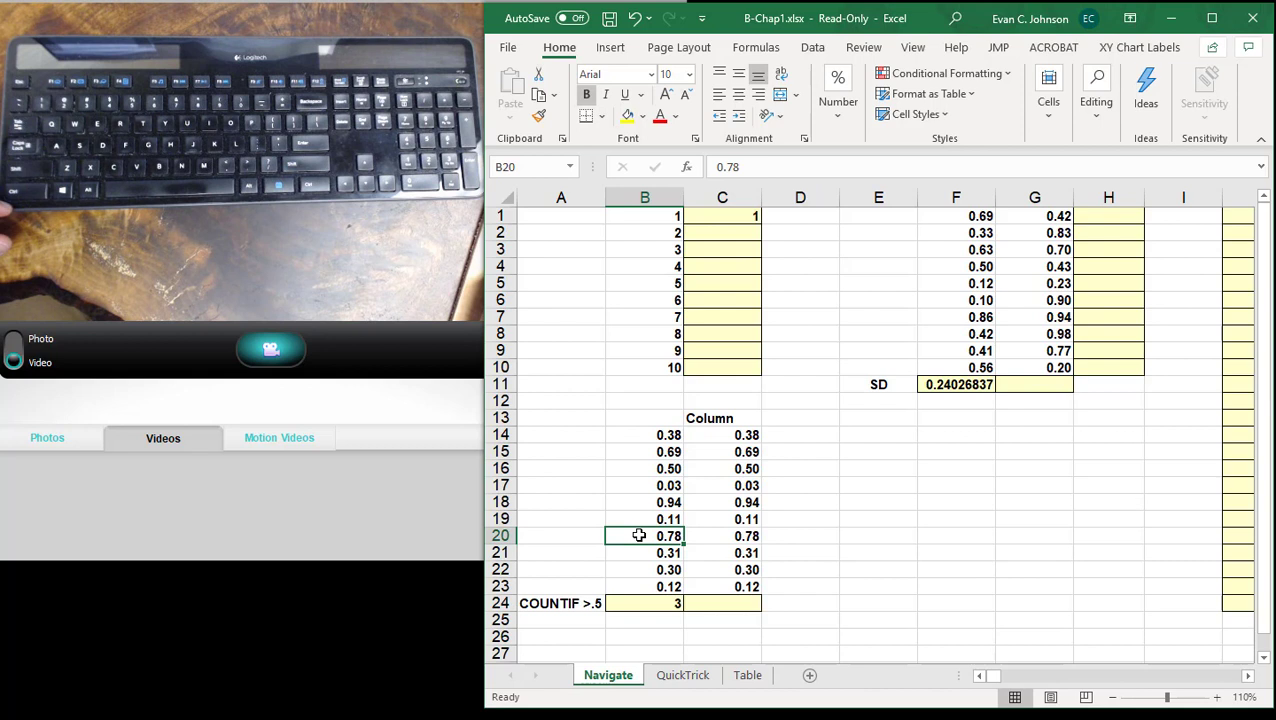
pyautogui.click(640, 501)
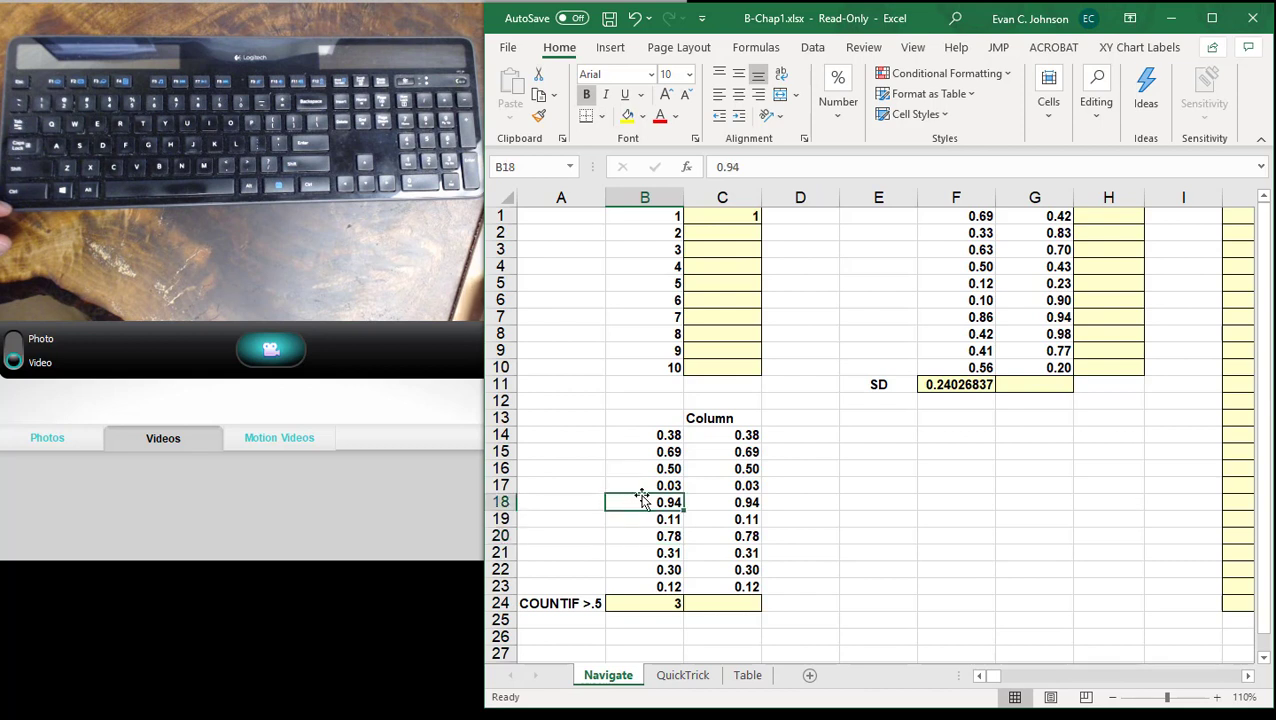
pyautogui.click(643, 470)
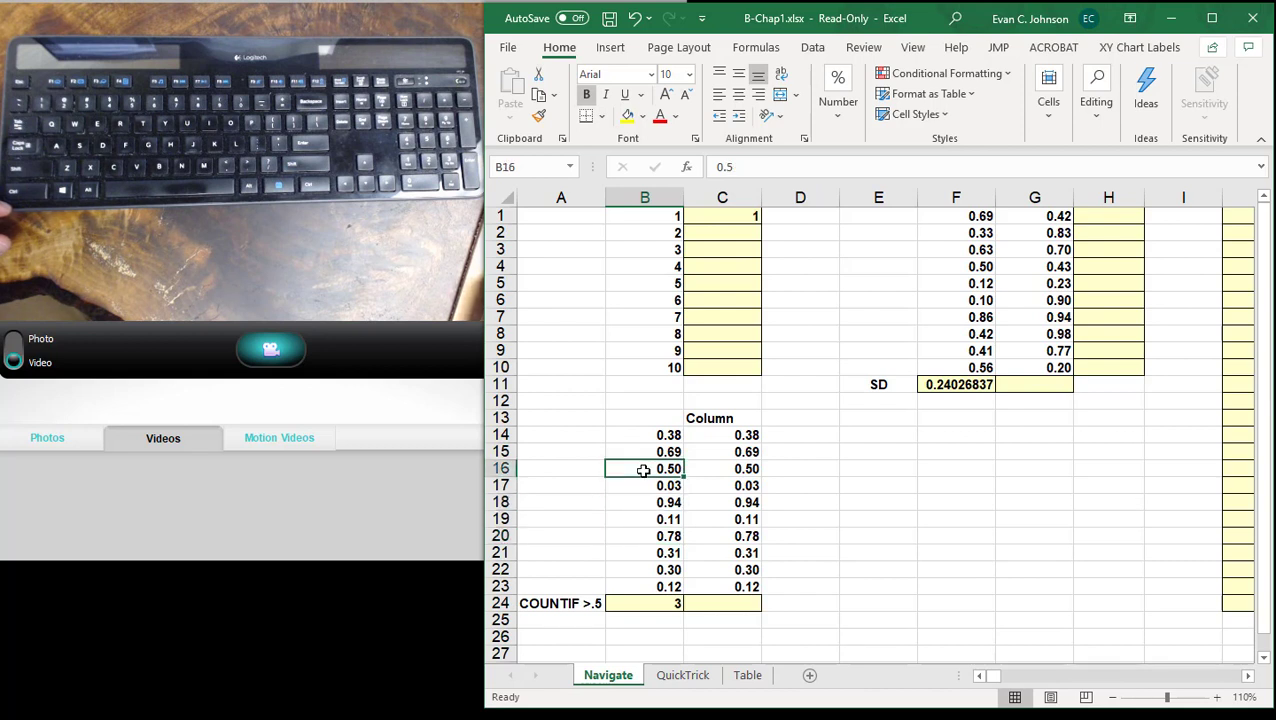
pyautogui.press('Up')
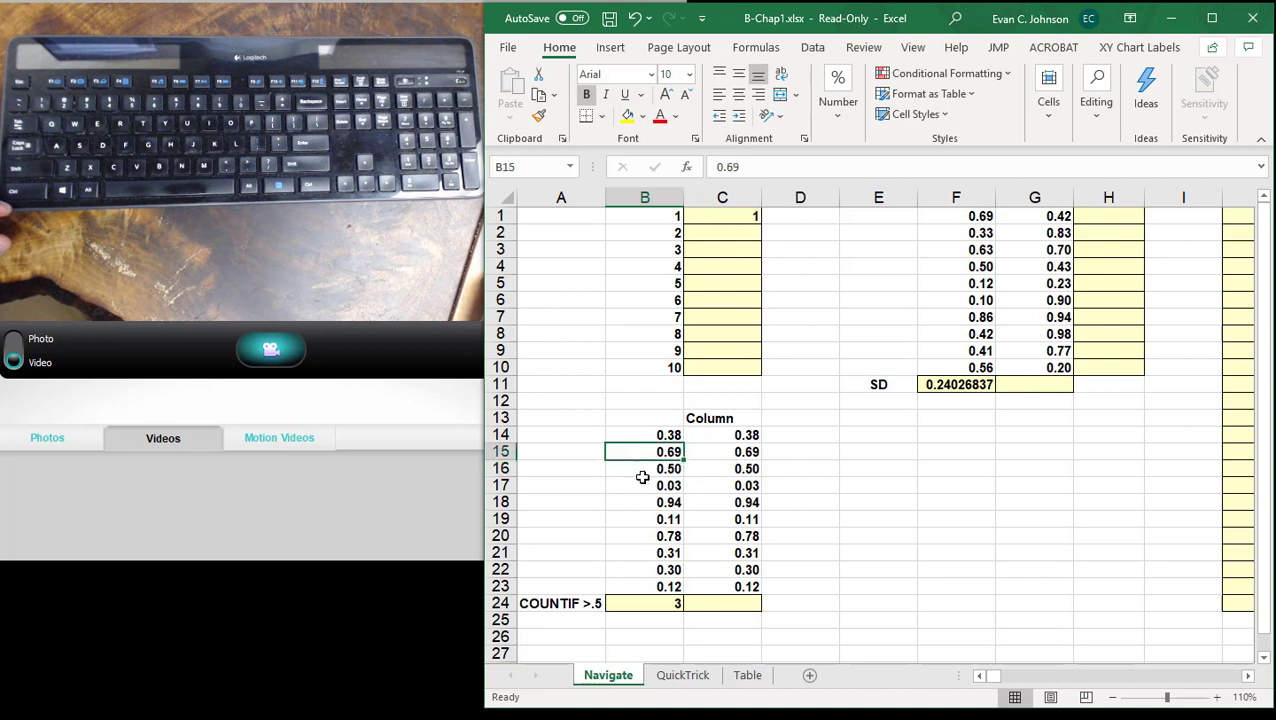
pyautogui.click(667, 609)
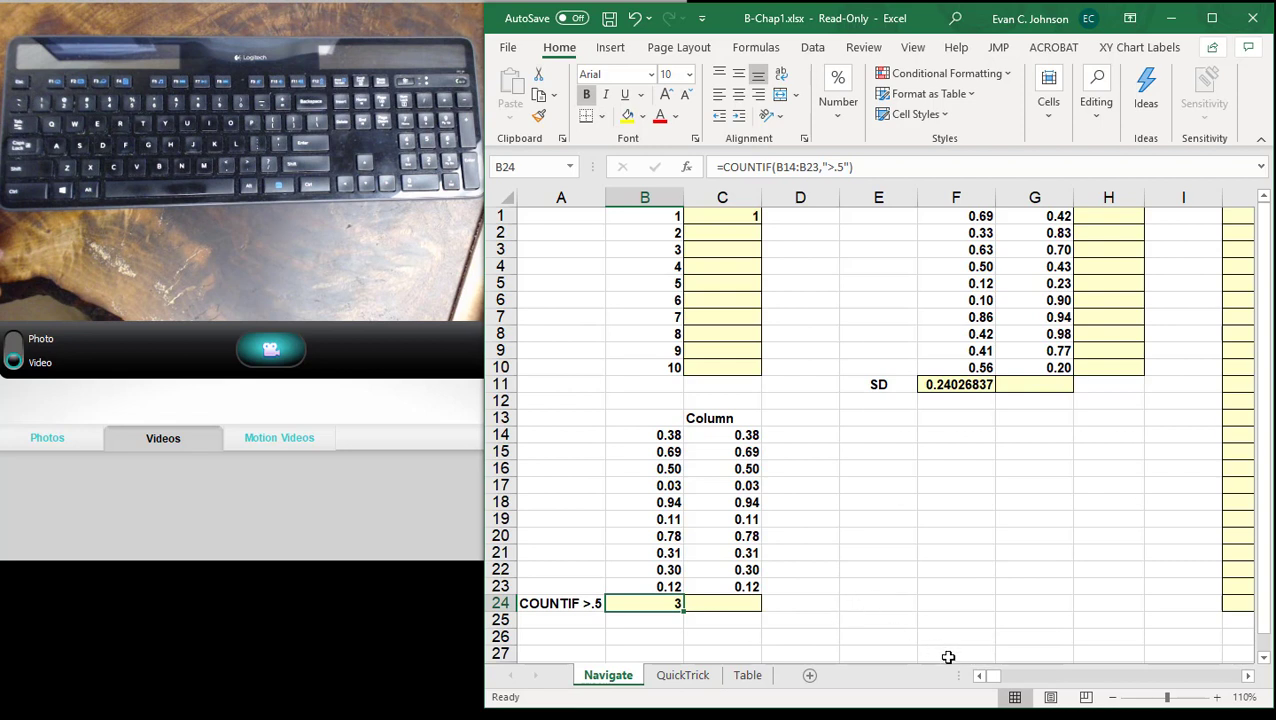
pyautogui.moveTo(996, 677); pyautogui.dragTo(1012, 677)
pyautogui.moveTo(1099, 683); pyautogui.dragTo(1243, 680)
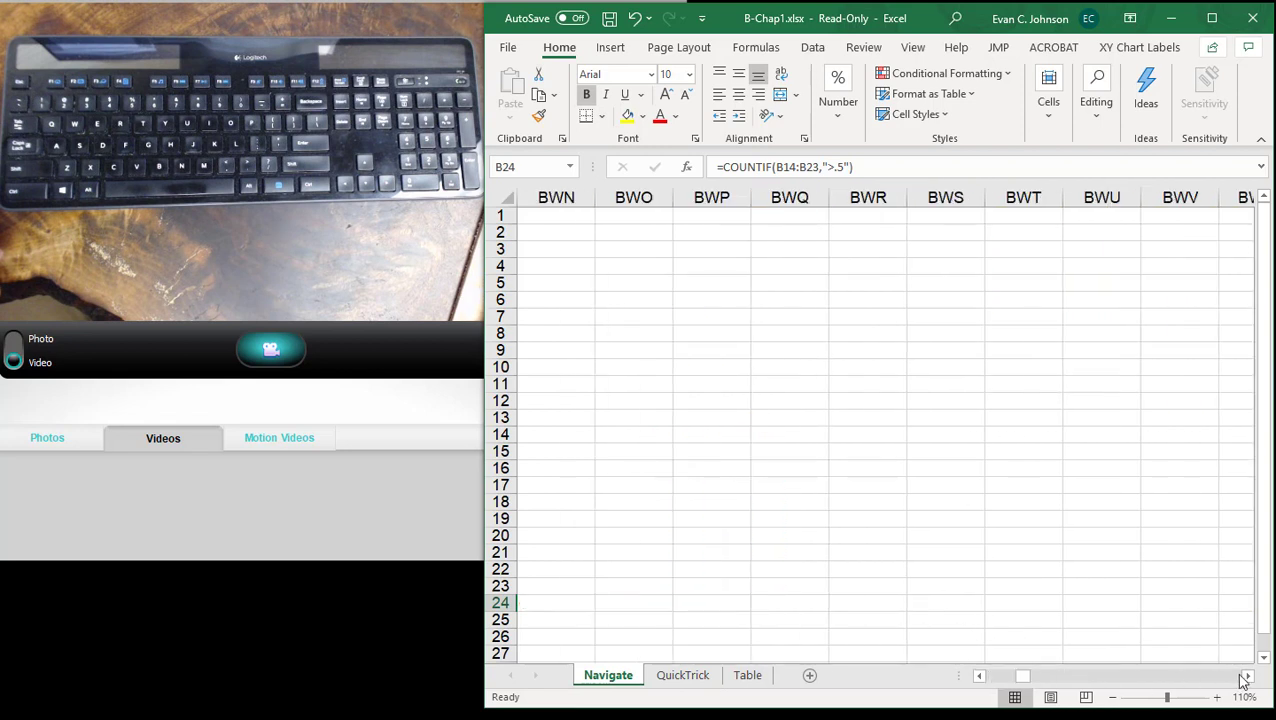
pyautogui.click(981, 677)
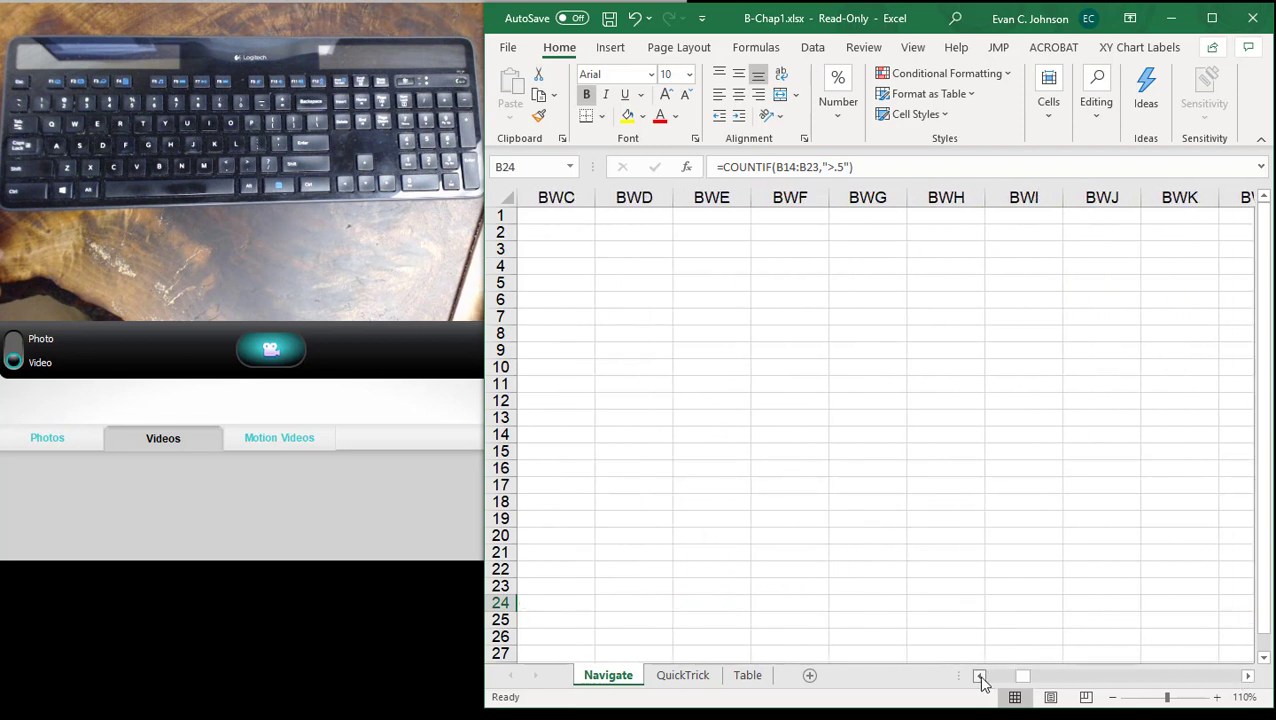
pyautogui.moveTo(1026, 677); pyautogui.dragTo(990, 677)
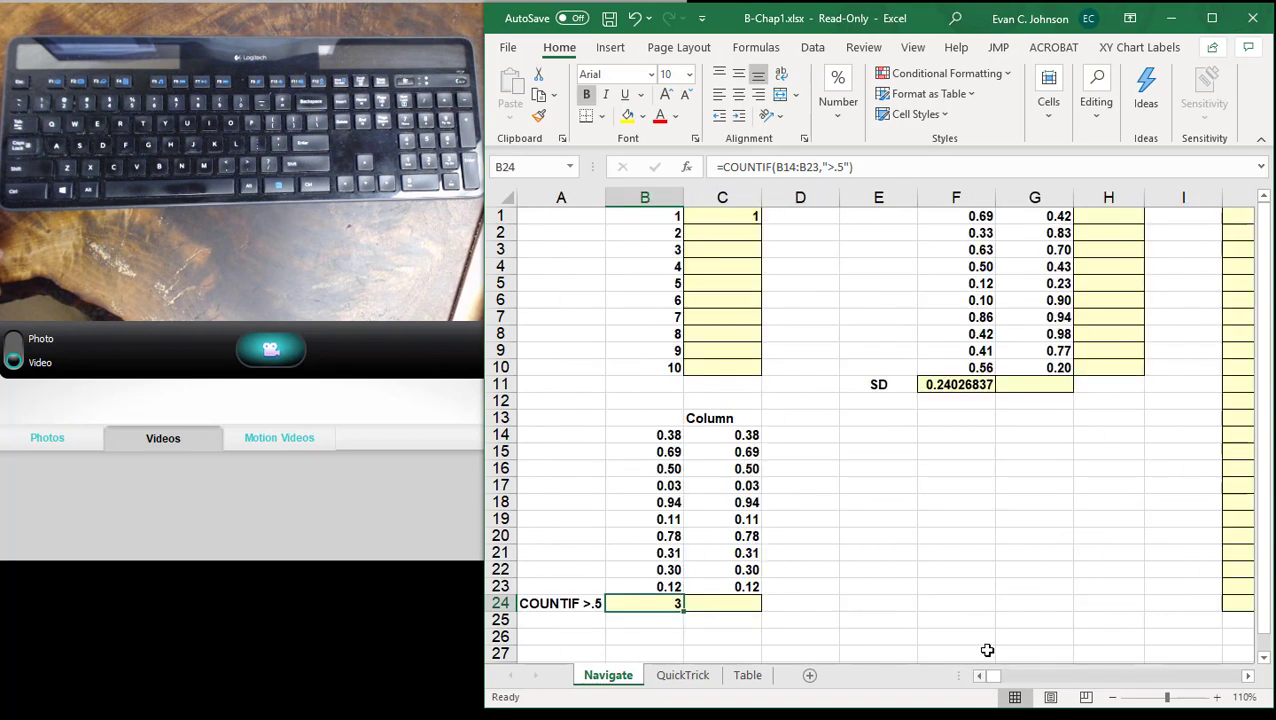
pyautogui.click(938, 593)
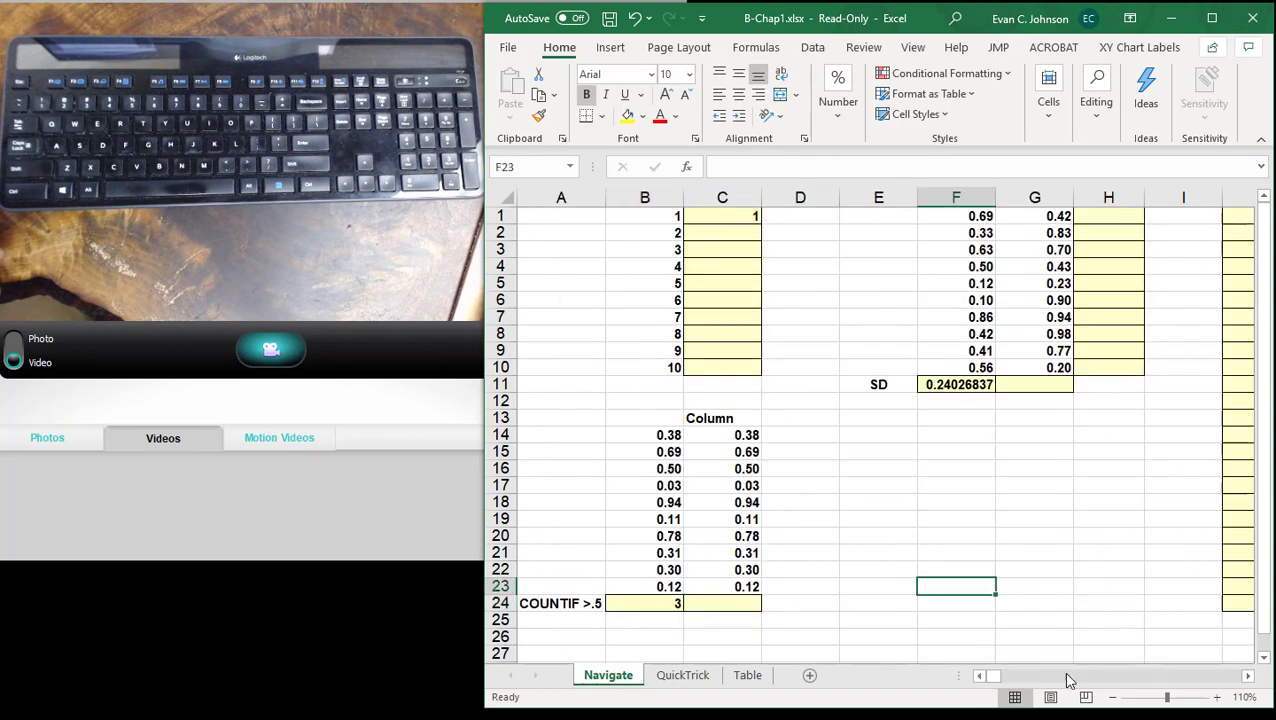
# - Review the completed ROW formulas in J1:J24, the STDEV.S formula in F11 and the COUNTIF formula in B24
pyautogui.click(1113, 697)
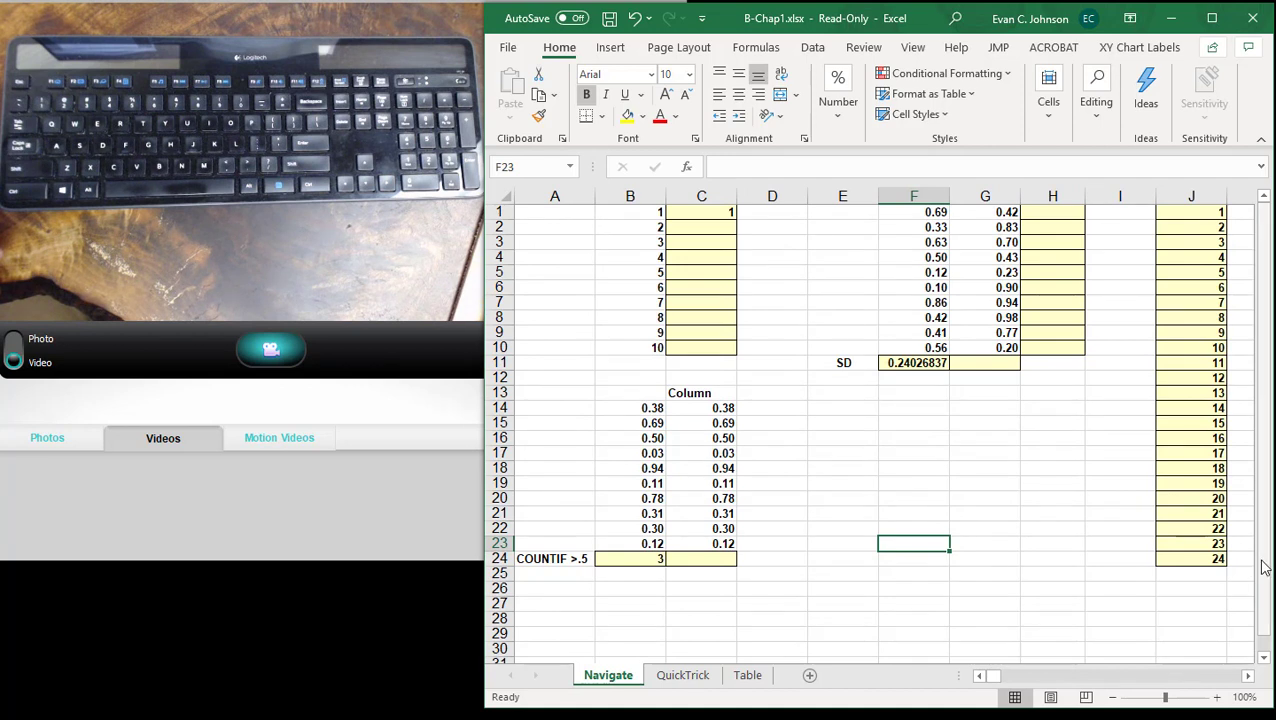
pyautogui.moveTo(1263, 566); pyautogui.dragTo(1263, 490)
pyautogui.moveTo(1190, 212); pyautogui.dragTo(1187, 559)
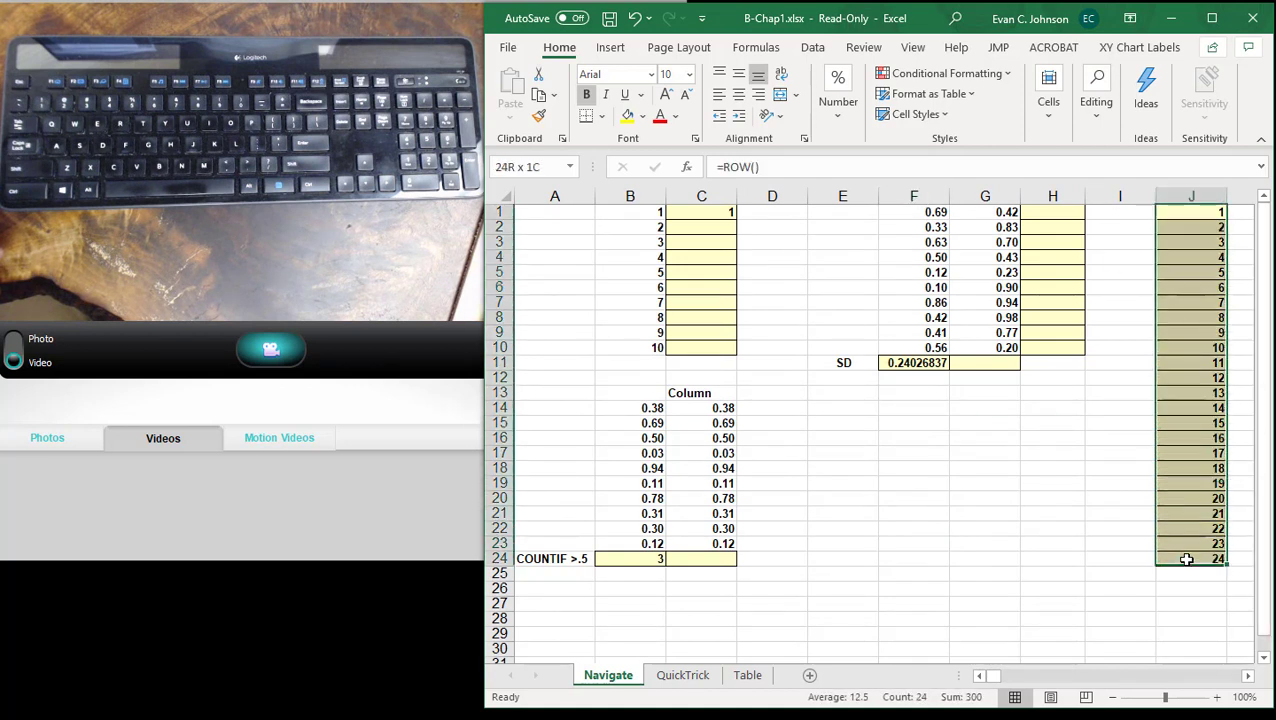
pyautogui.click(933, 363)
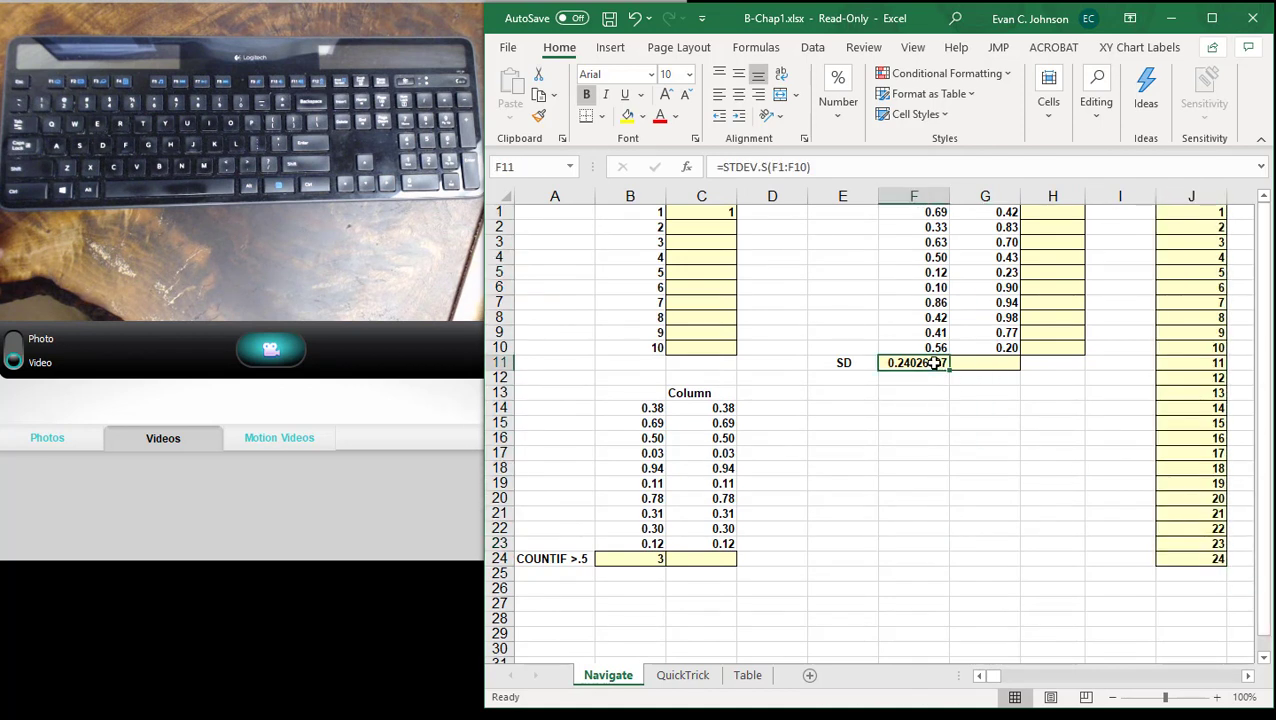
pyautogui.click(656, 560)
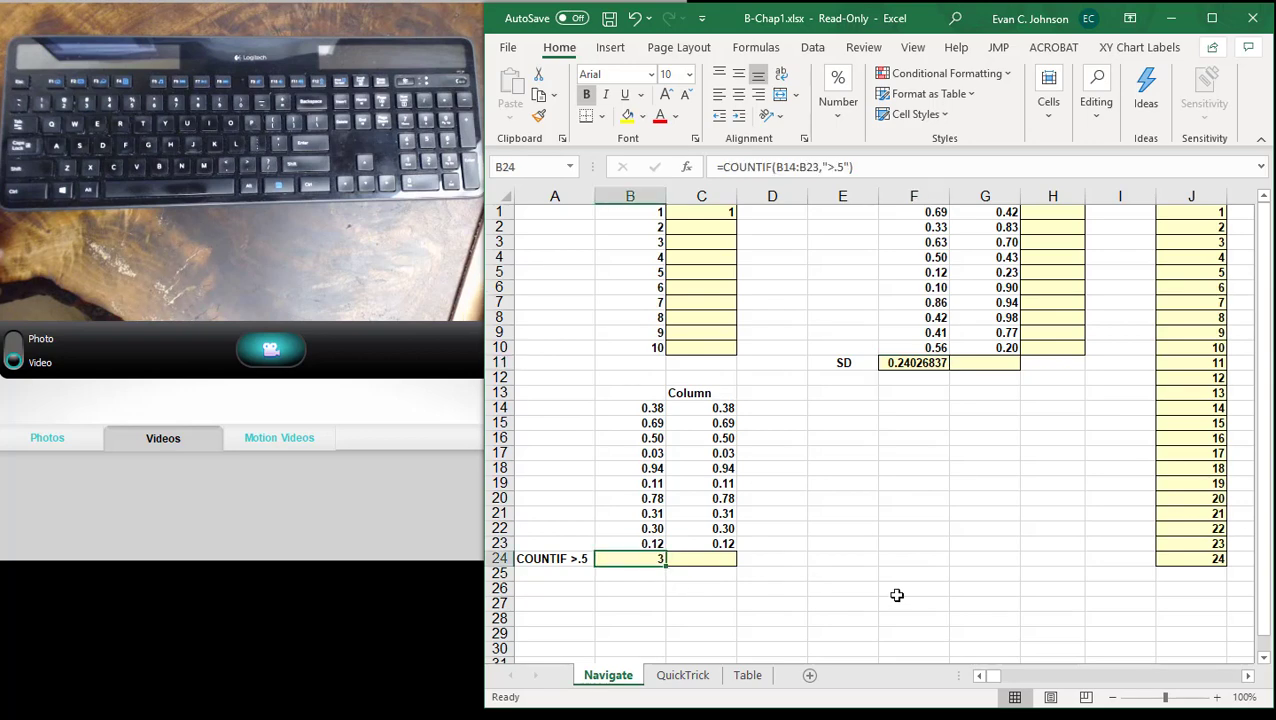
# - Open the QuickTrick worksheet, clear its existing selection, and look over the strain names in A2:A16 and the Test1 heading
pyautogui.click(688, 680)
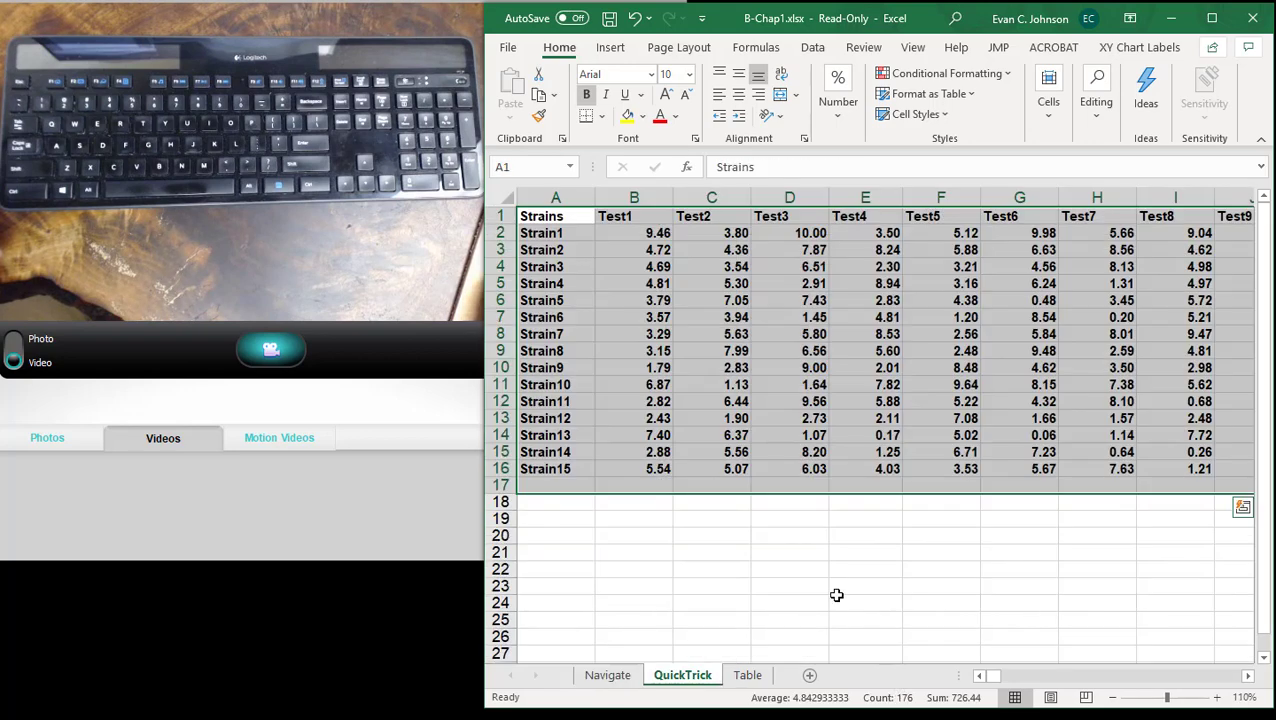
pyautogui.click(835, 590)
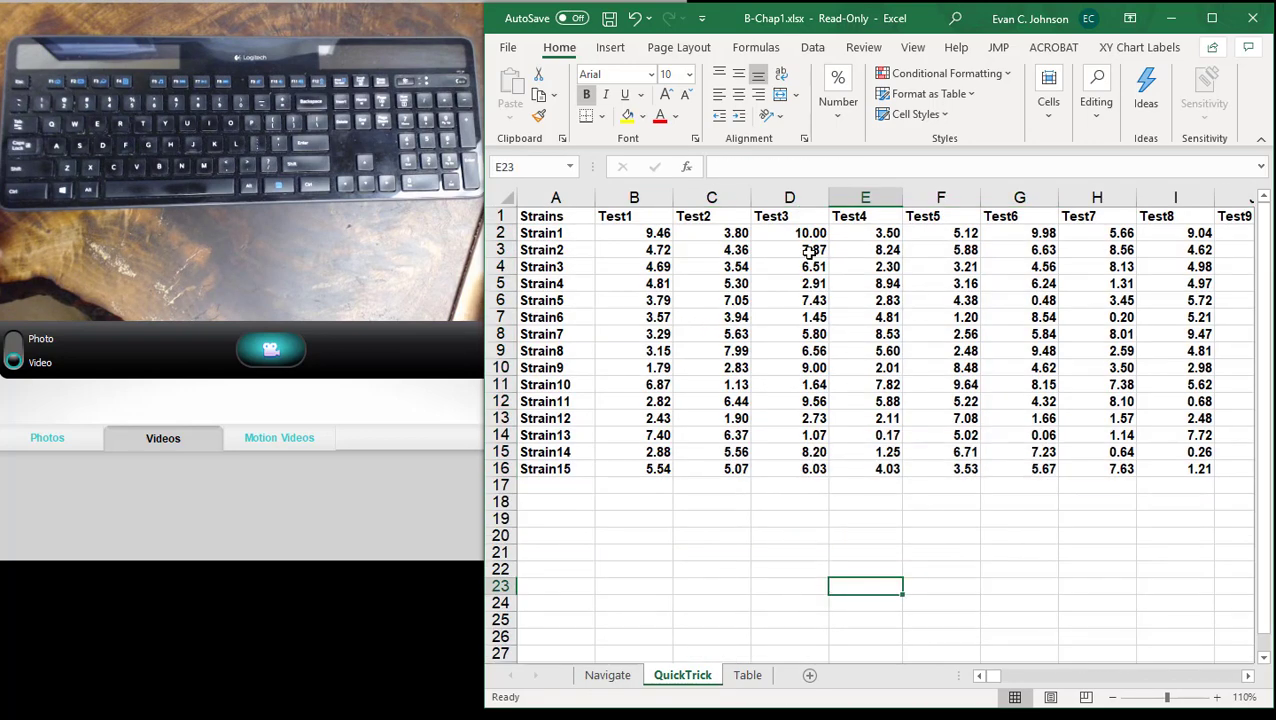
pyautogui.moveTo(562, 234); pyautogui.dragTo(558, 466)
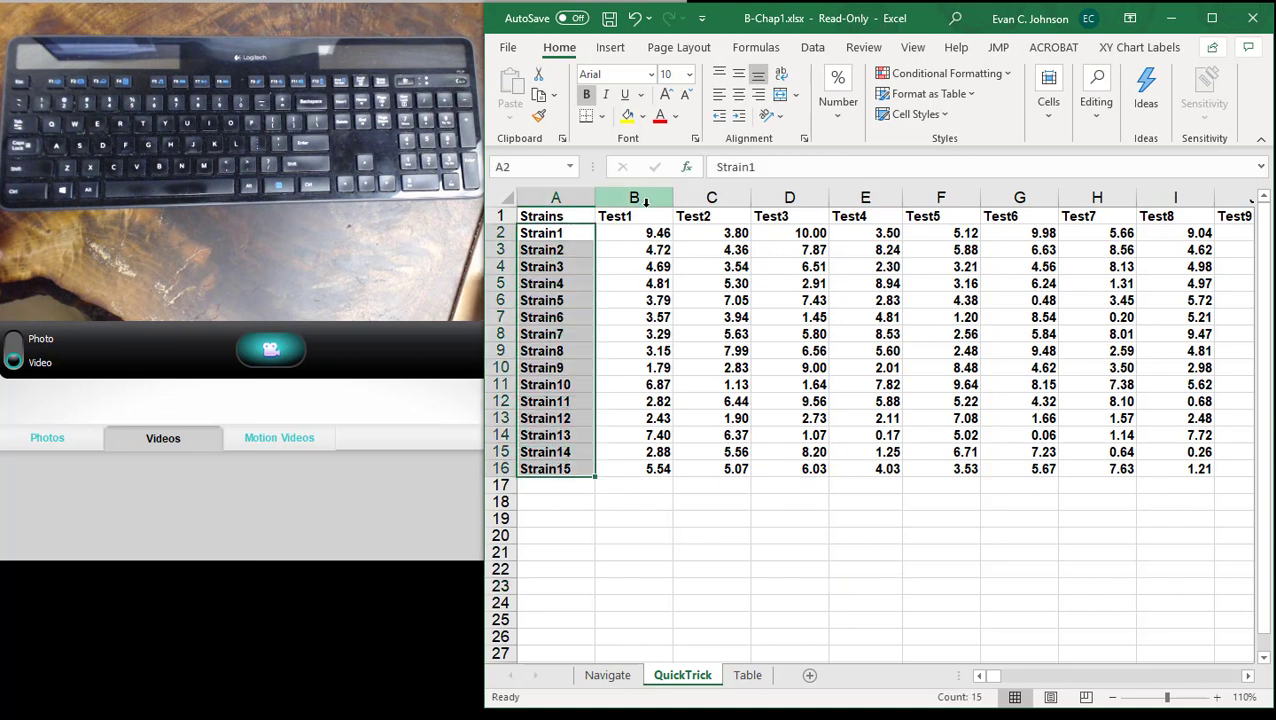
pyautogui.click(647, 217)
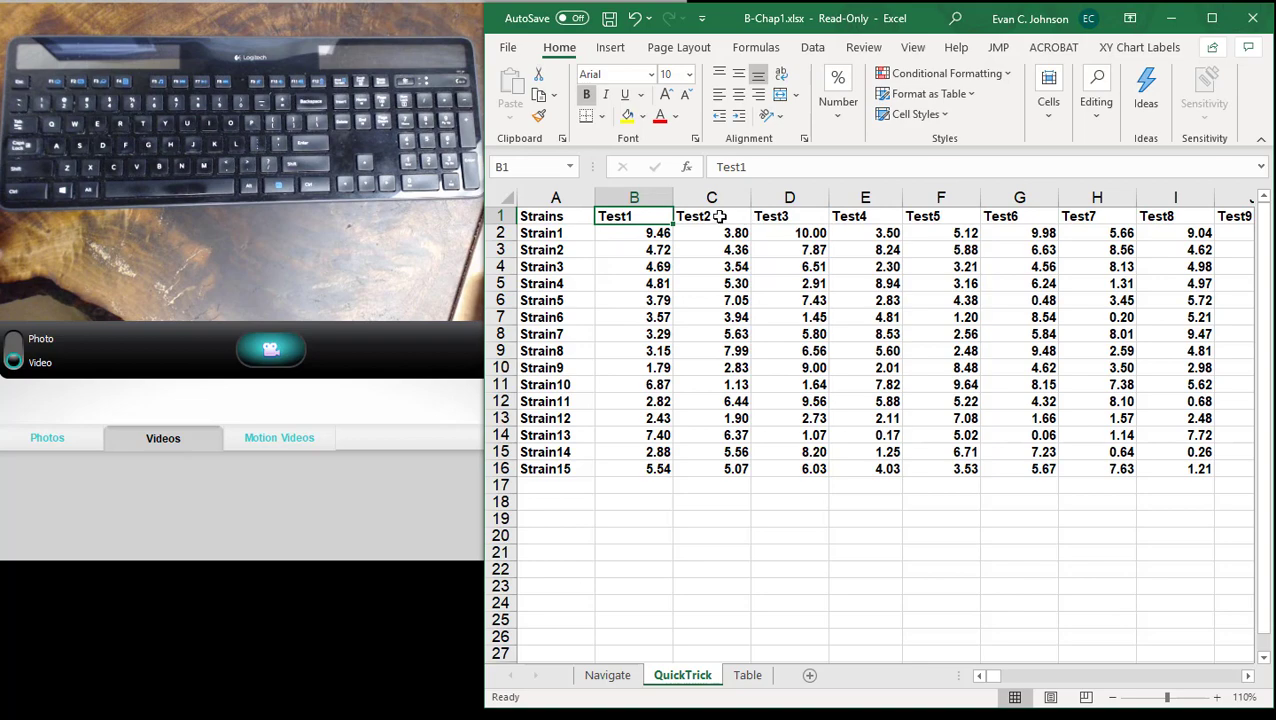
# - Select the Strains column from its heading in A1 down to the last strain in A16
pyautogui.click(1249, 680)
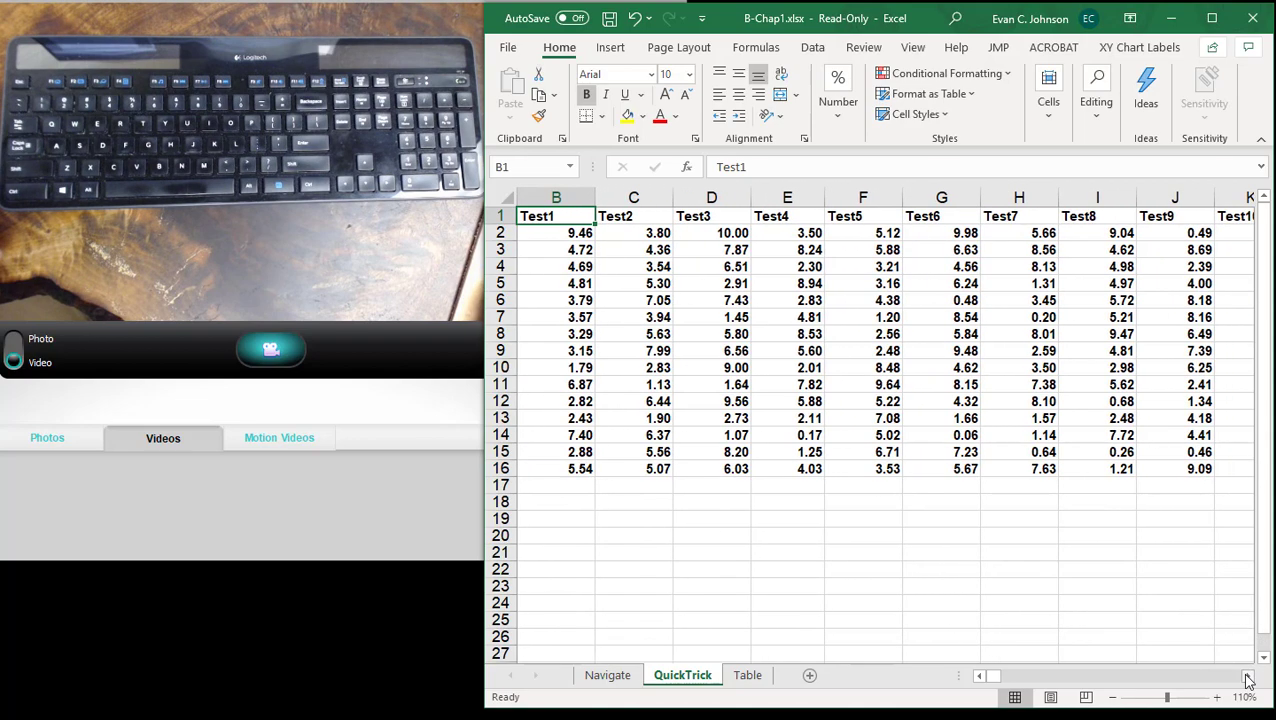
pyautogui.click(1249, 680)
pyautogui.click(1113, 700)
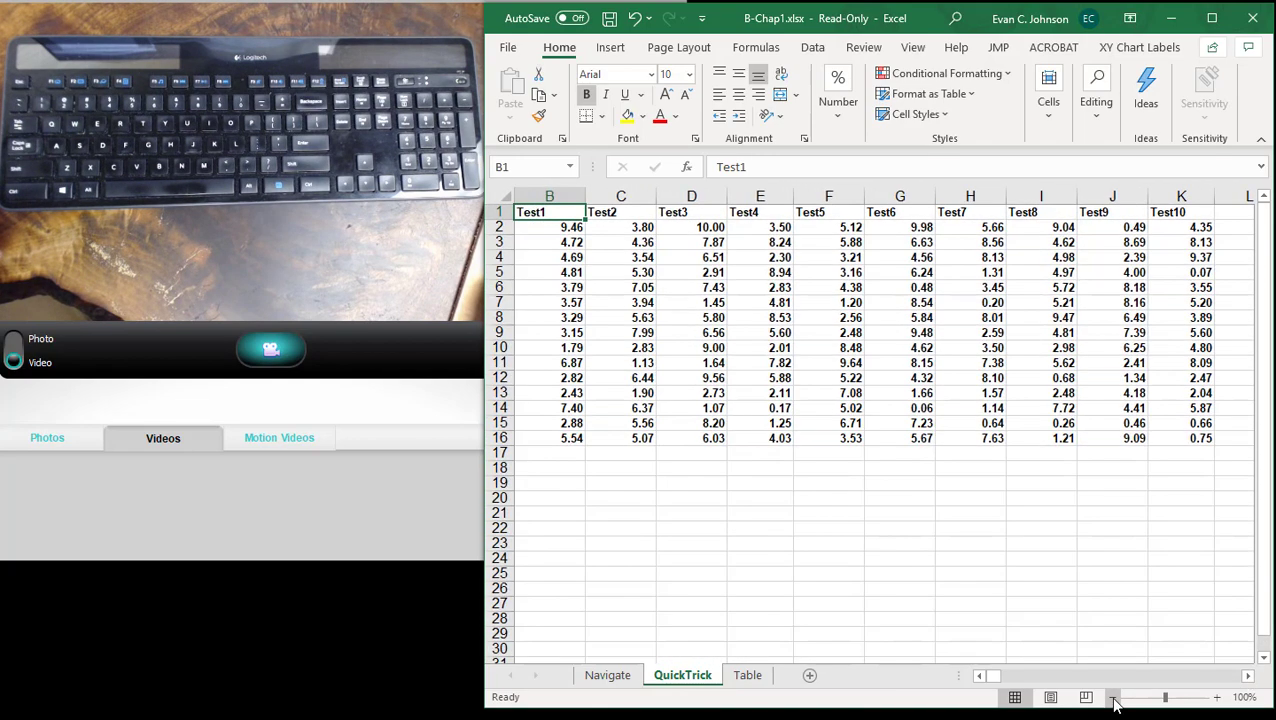
pyautogui.click(1113, 700)
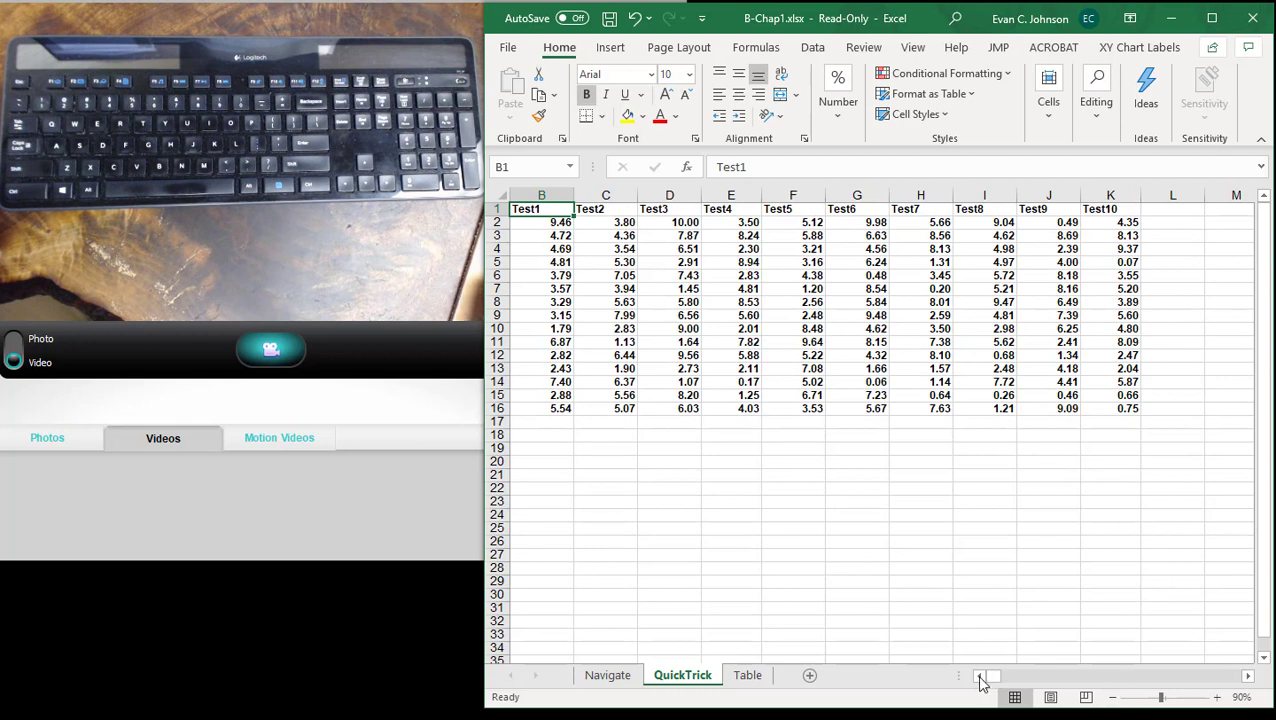
pyautogui.click(980, 678)
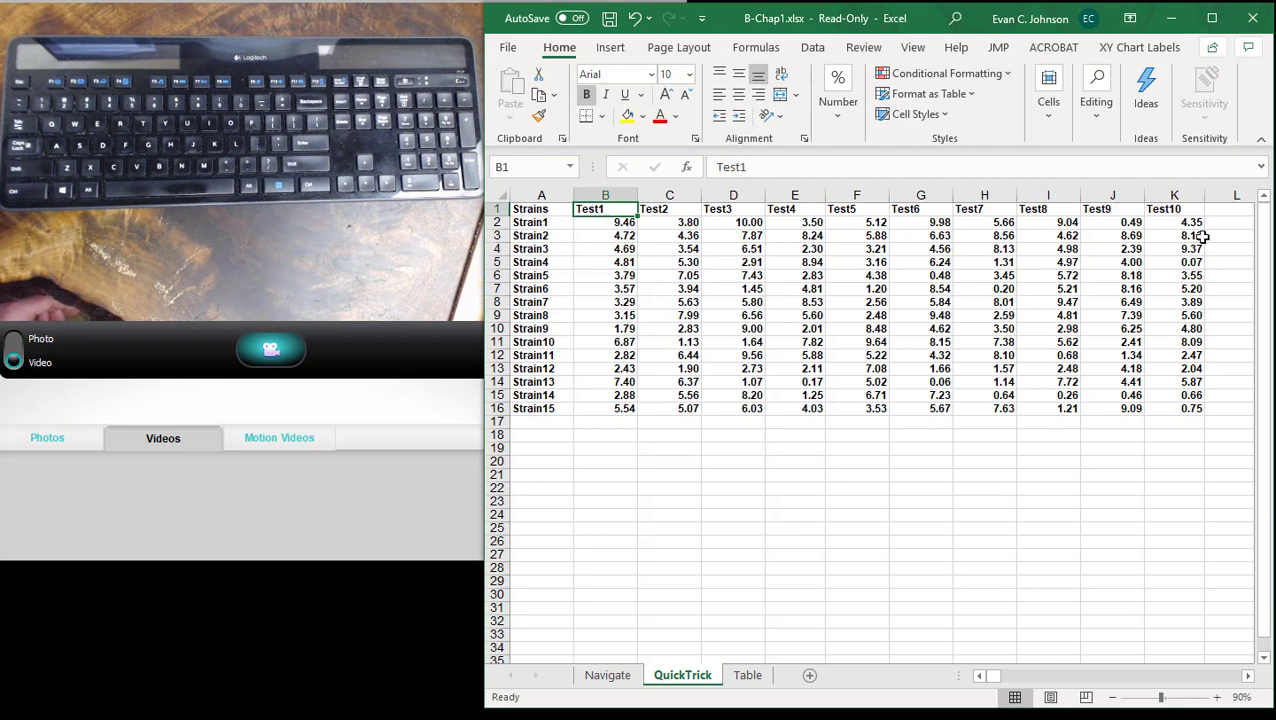
pyautogui.click(1110, 698)
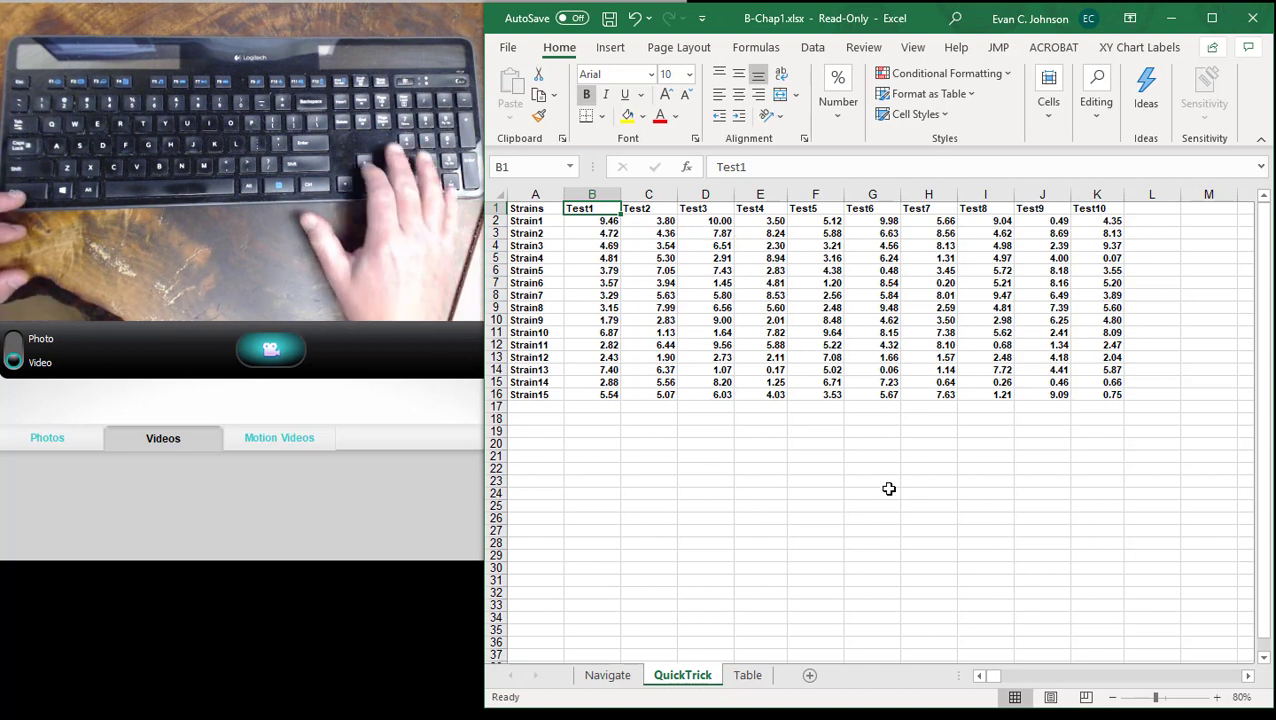
pyautogui.press('Left')
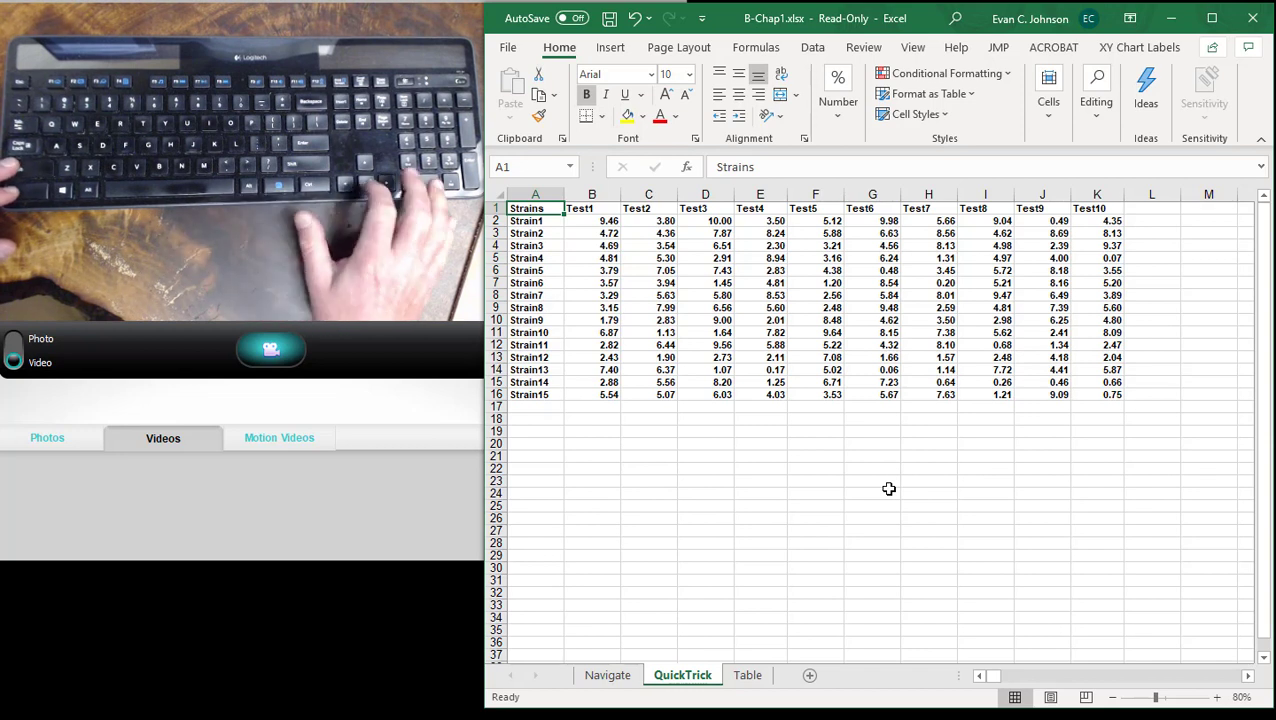
pyautogui.hotkey('ctrl', 'shift', 'Down')
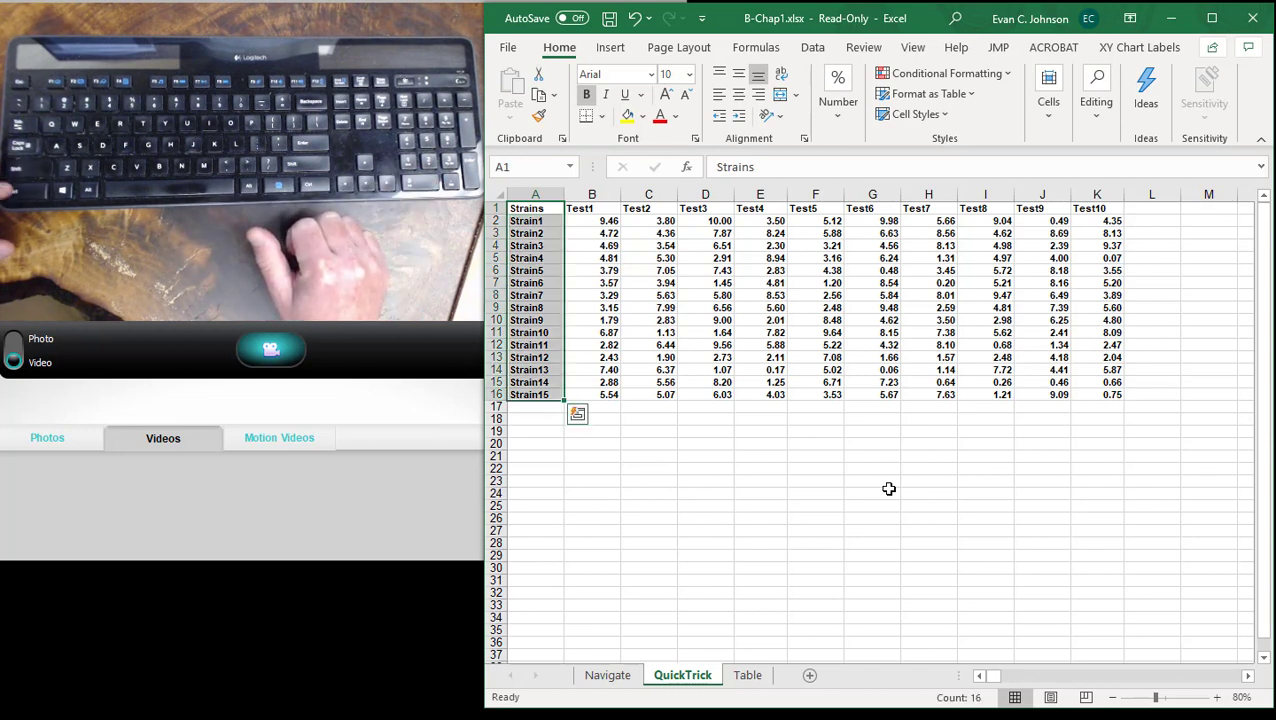
# - Extend the selection to A1:L17, including the blank row and column beside the data, and fill the blanks with AutoSum totals
pyautogui.hotkey('ctrl', 'shift', 'Right')
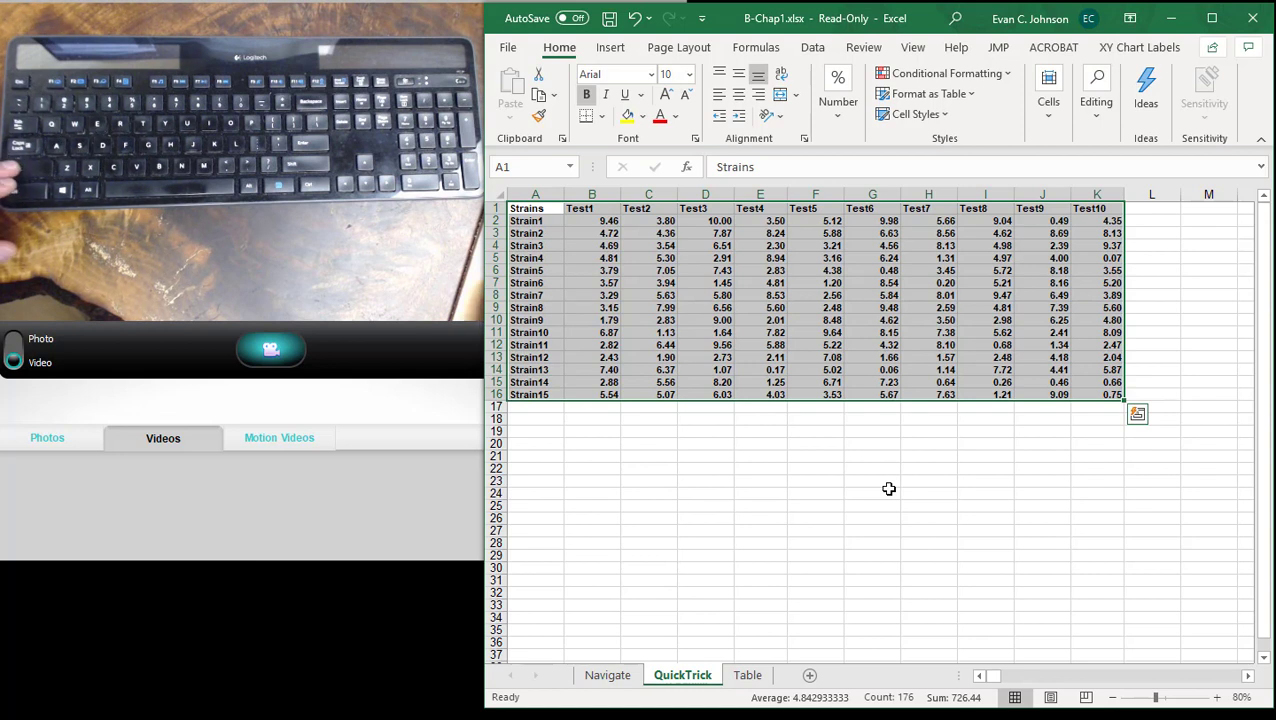
pyautogui.hotkey('shift', 'Right')
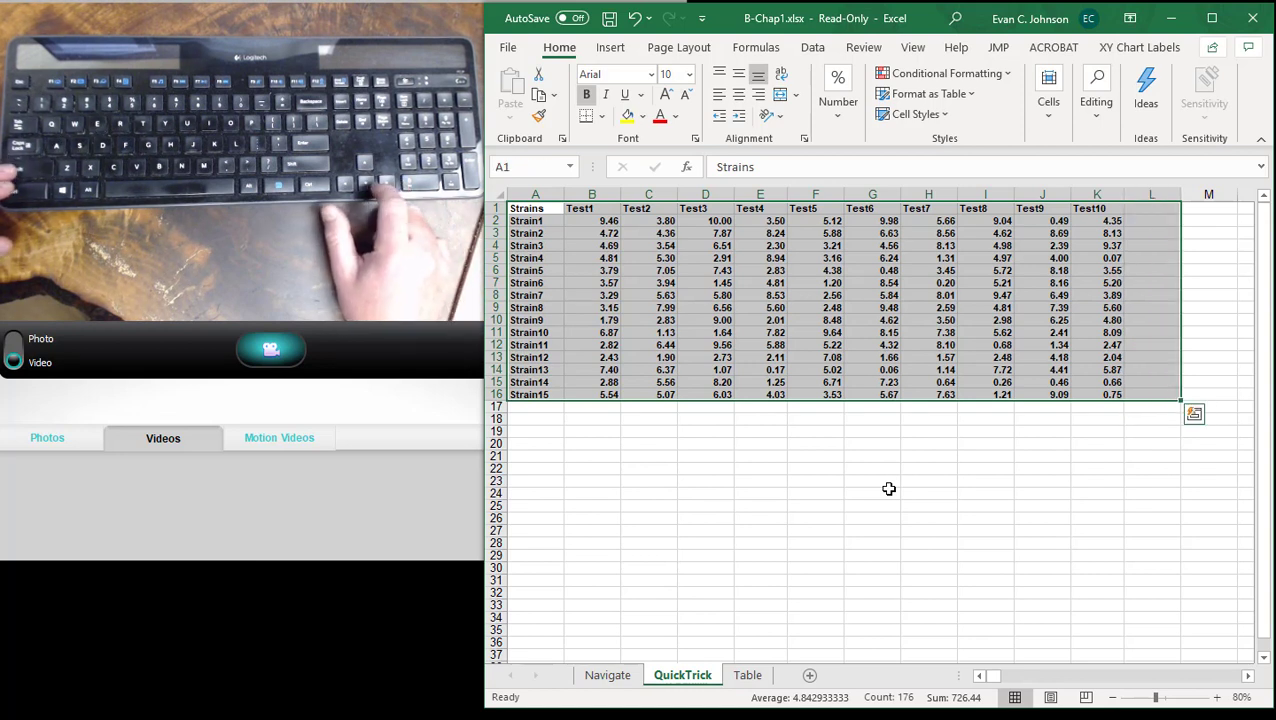
pyautogui.hotkey('shift', 'Down')
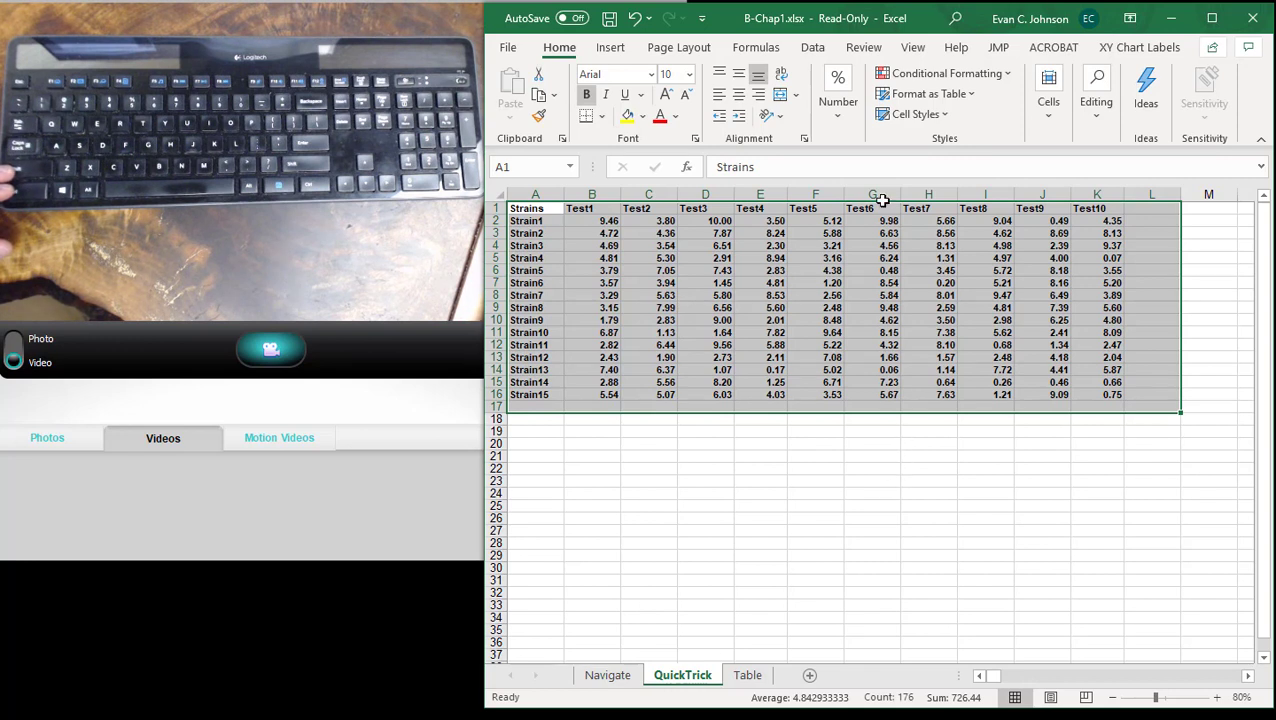
pyautogui.click(766, 49)
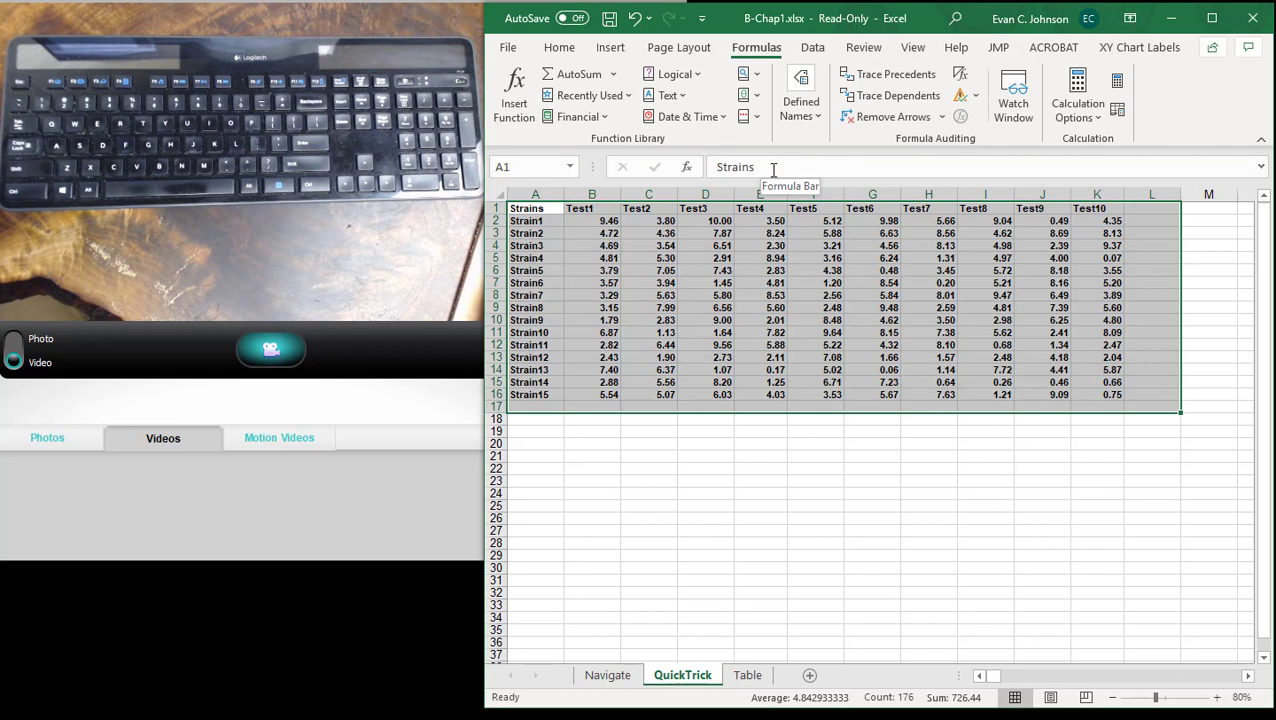
pyautogui.click(580, 74)
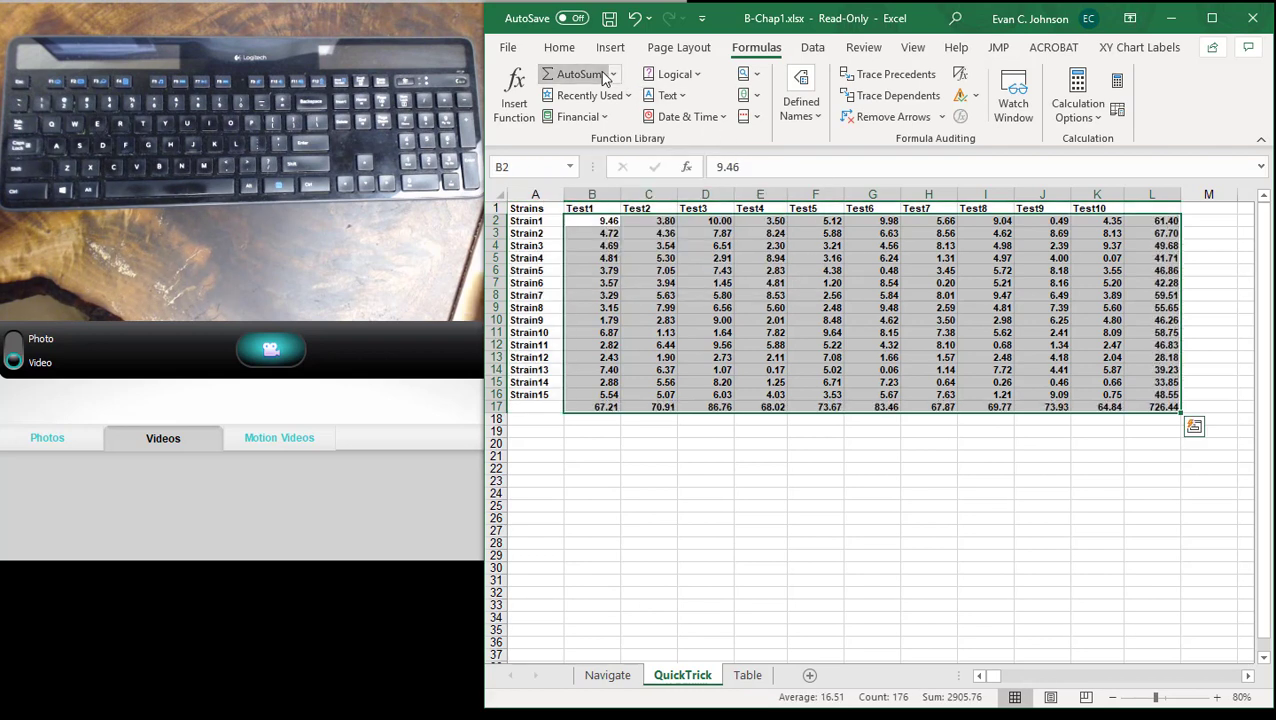
# - Add AutoSum averages in row 18 beneath the totals and inspect the range used by the formula in B18
pyautogui.click(612, 75)
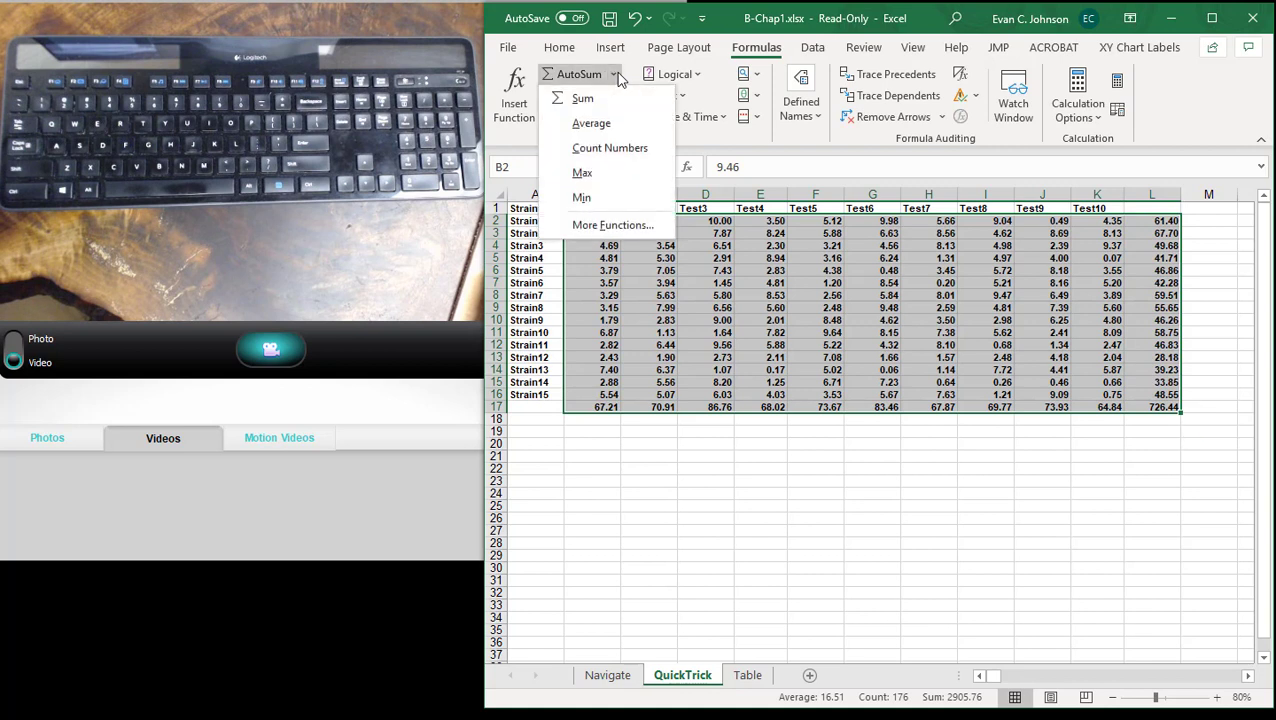
pyautogui.click(592, 123)
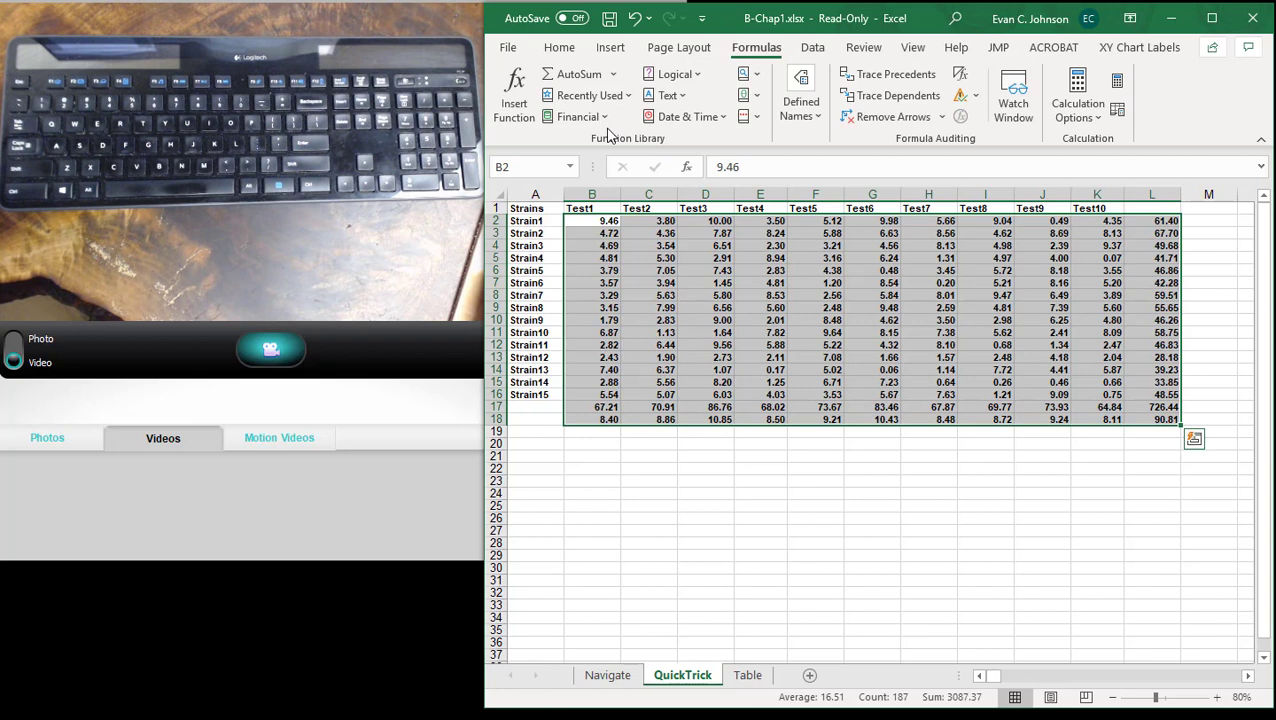
pyautogui.click(608, 418)
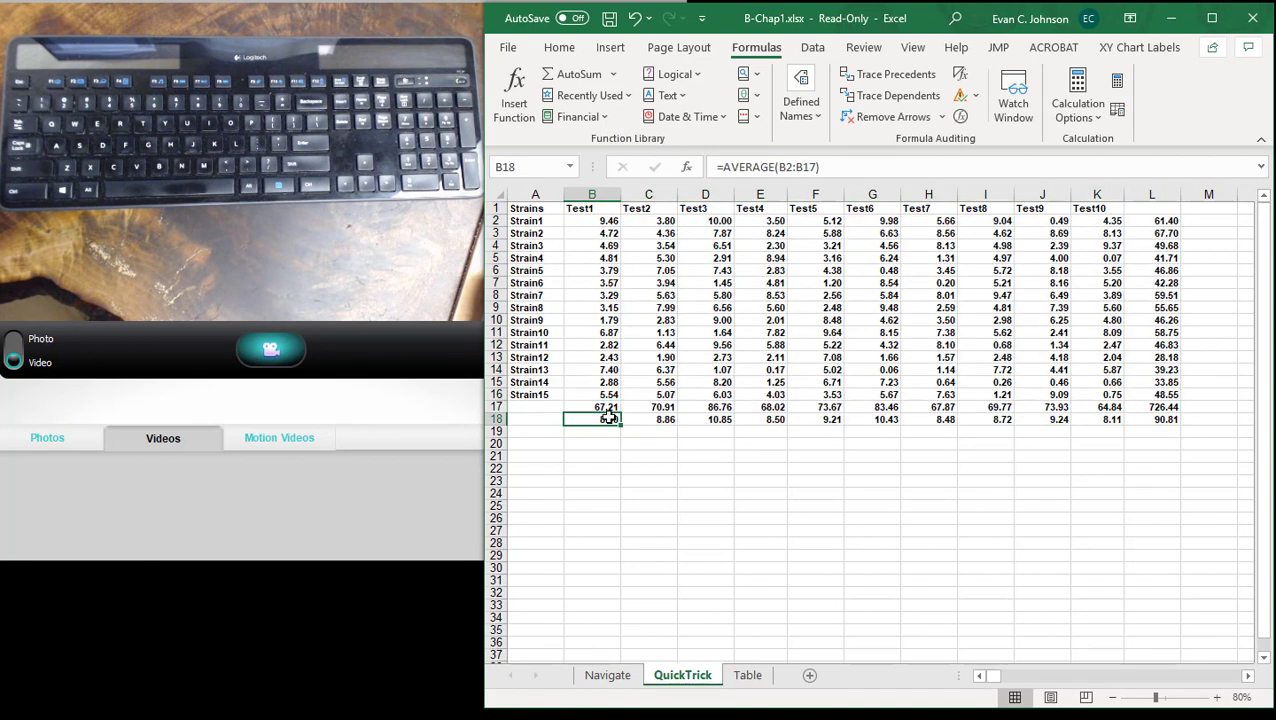
pyautogui.click(799, 167)
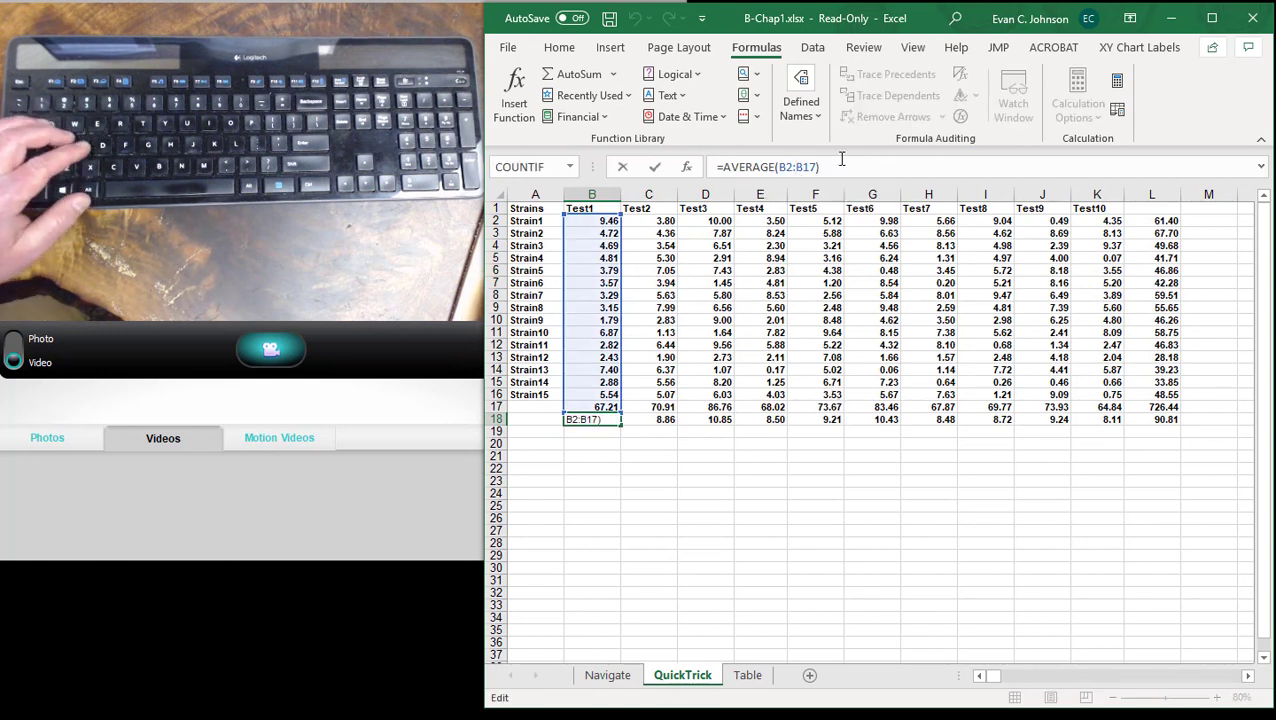
pyautogui.click(705, 493)
# - Clear the calculated rows in B17:L18 and the row totals in L2:L16
pyautogui.moveTo(606, 407); pyautogui.dragTo(1152, 418)
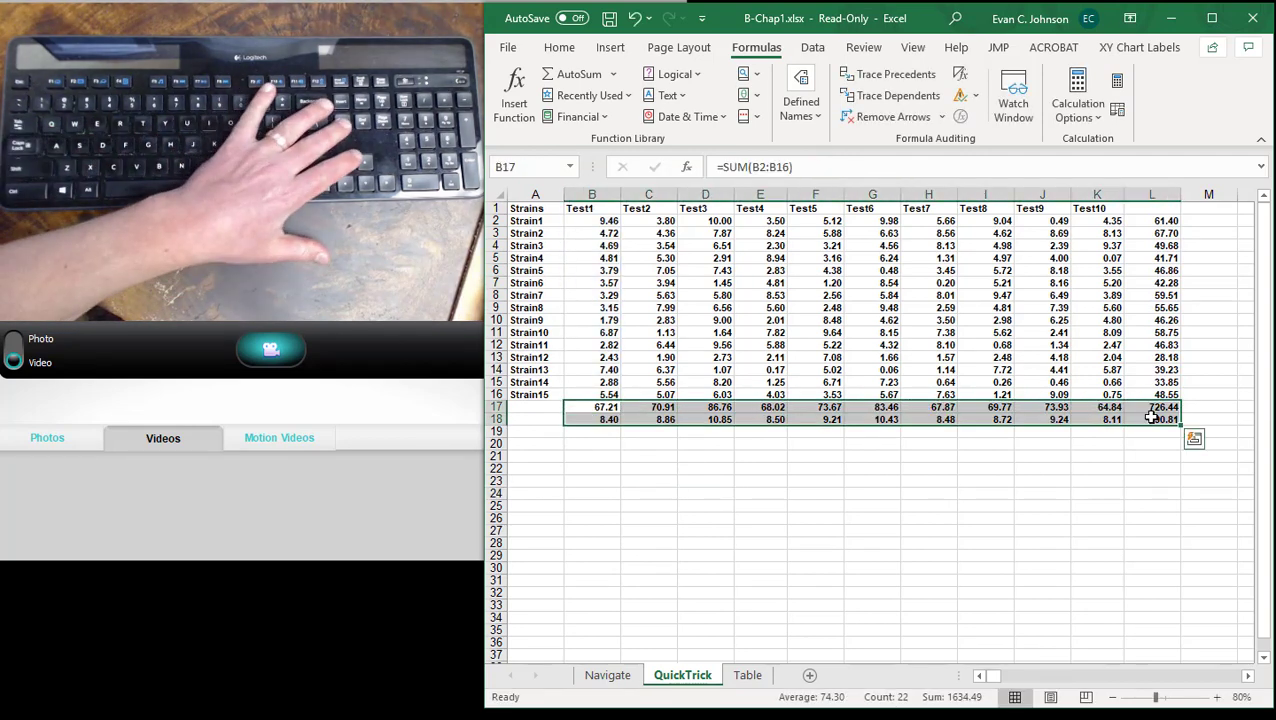
pyautogui.press('Delete')
pyautogui.moveTo(1165, 225); pyautogui.dragTo(1165, 394)
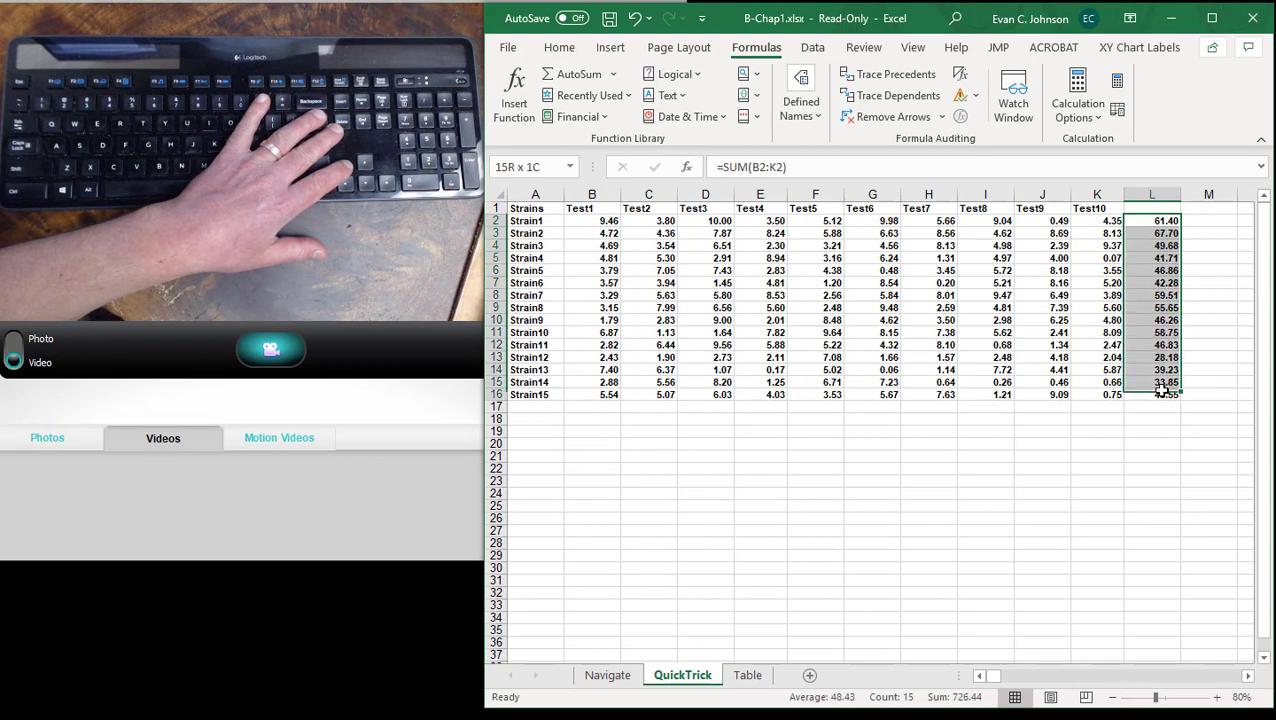
pyautogui.press('Delete')
pyautogui.click(1208, 543)
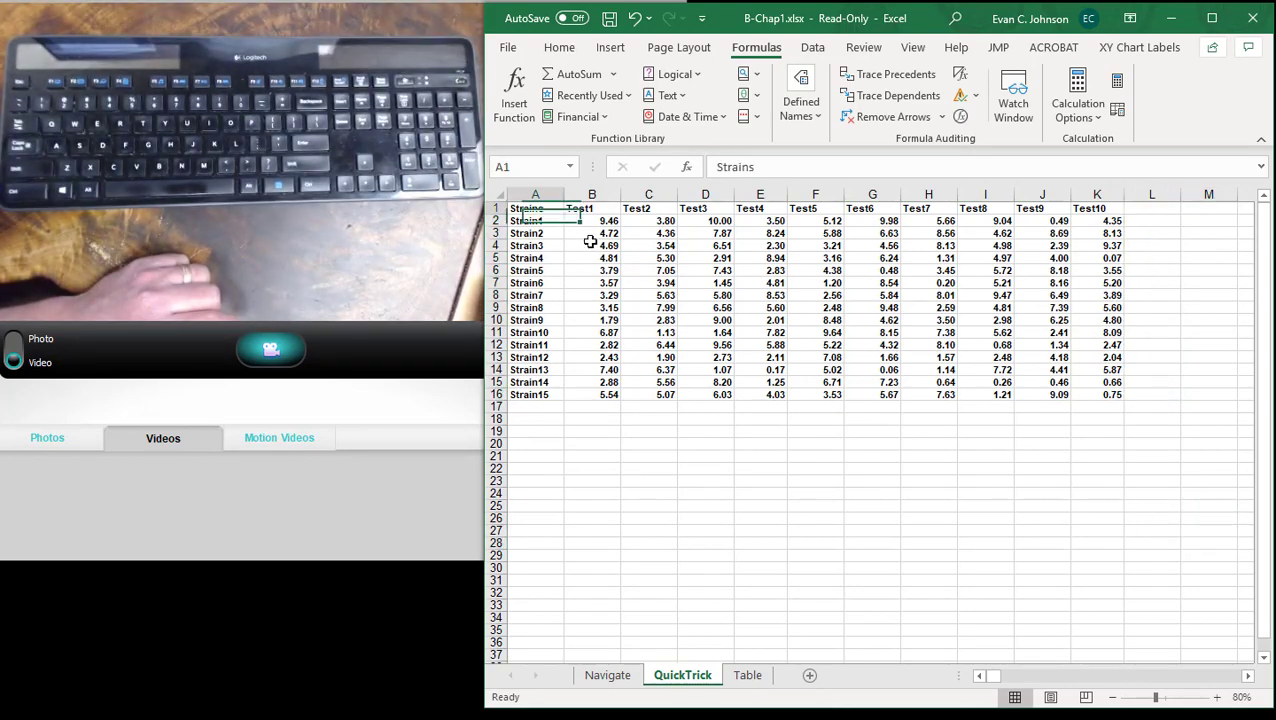
# - Select A1:L17 from the Strains heading and fill row 17 and column L with AutoSum averages
pyautogui.click(538, 210)
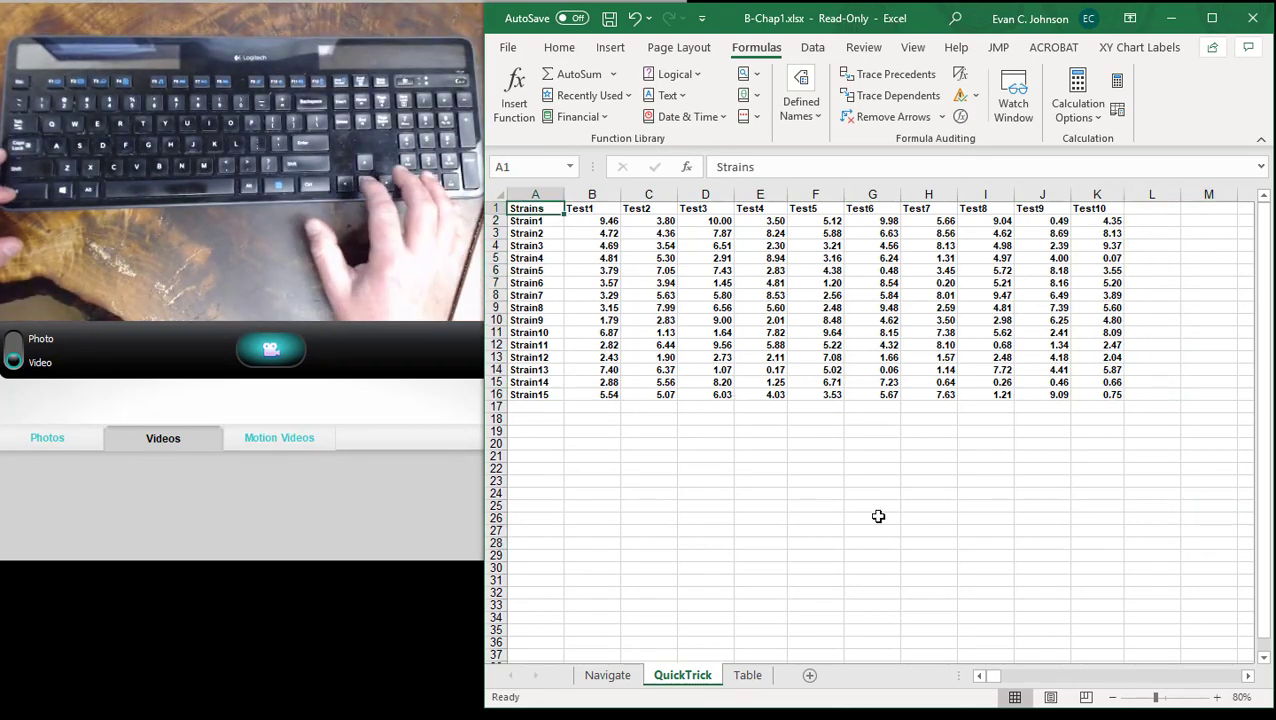
pyautogui.hotkey('ctrl', 'shift', 'Down')
pyautogui.hotkey('ctrl', 'shift', 'Right')
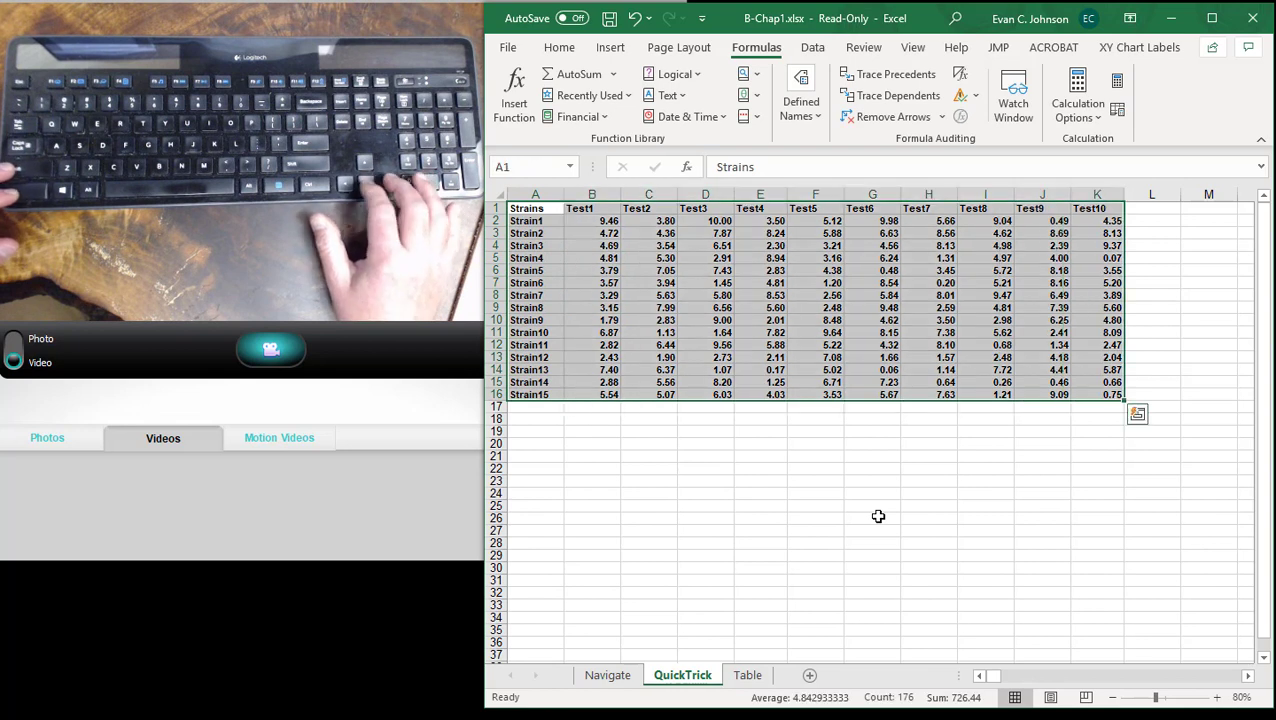
pyautogui.hotkey('shift', 'Down')
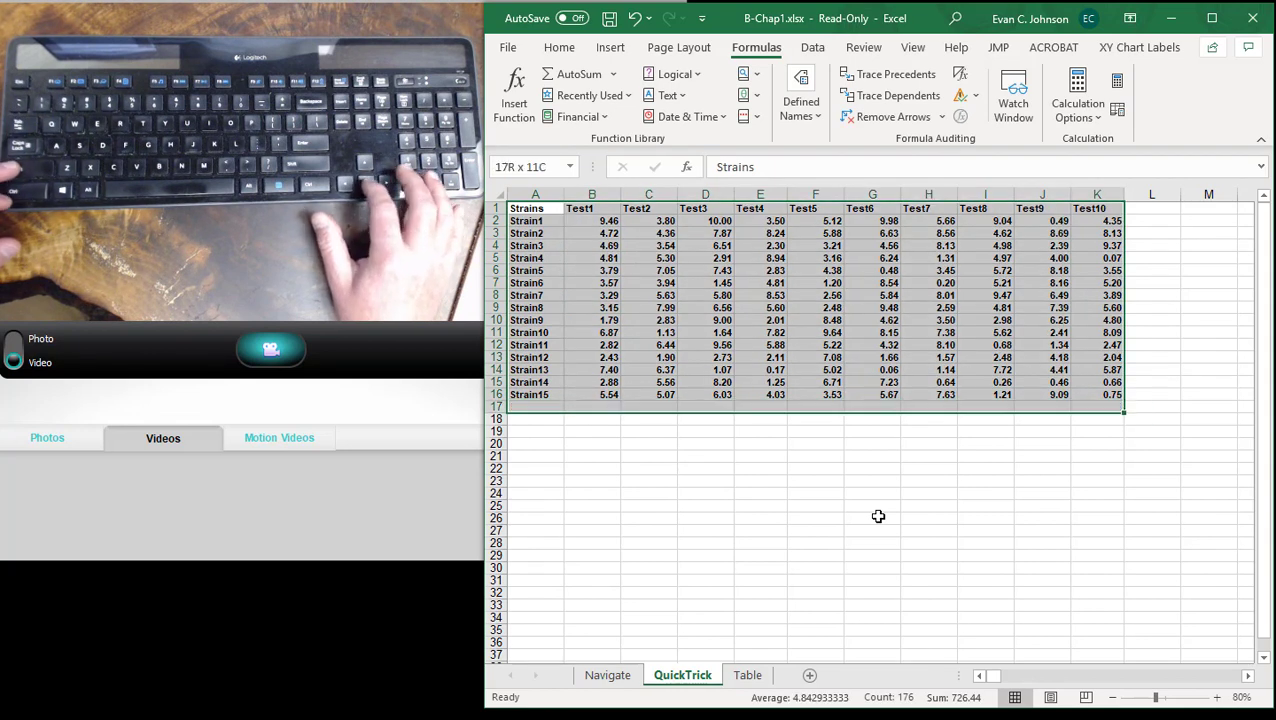
pyautogui.hotkey('shift', 'Right')
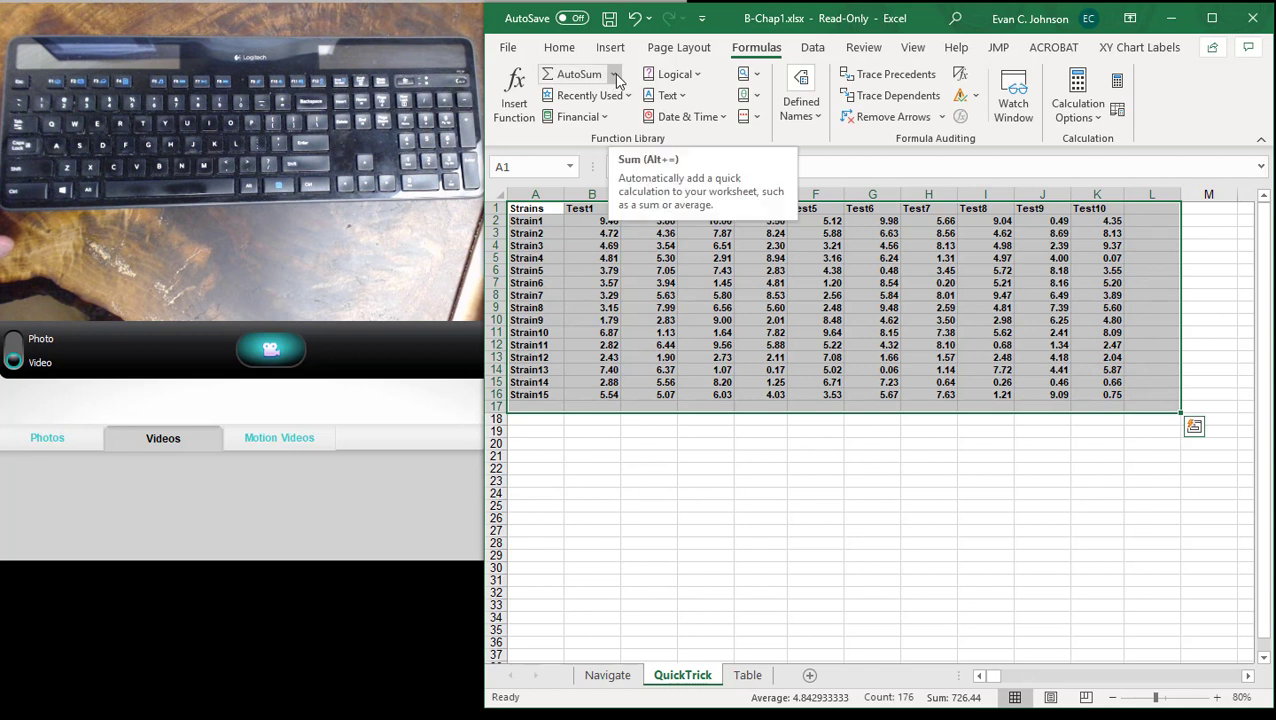
pyautogui.click(615, 76)
pyautogui.click(600, 123)
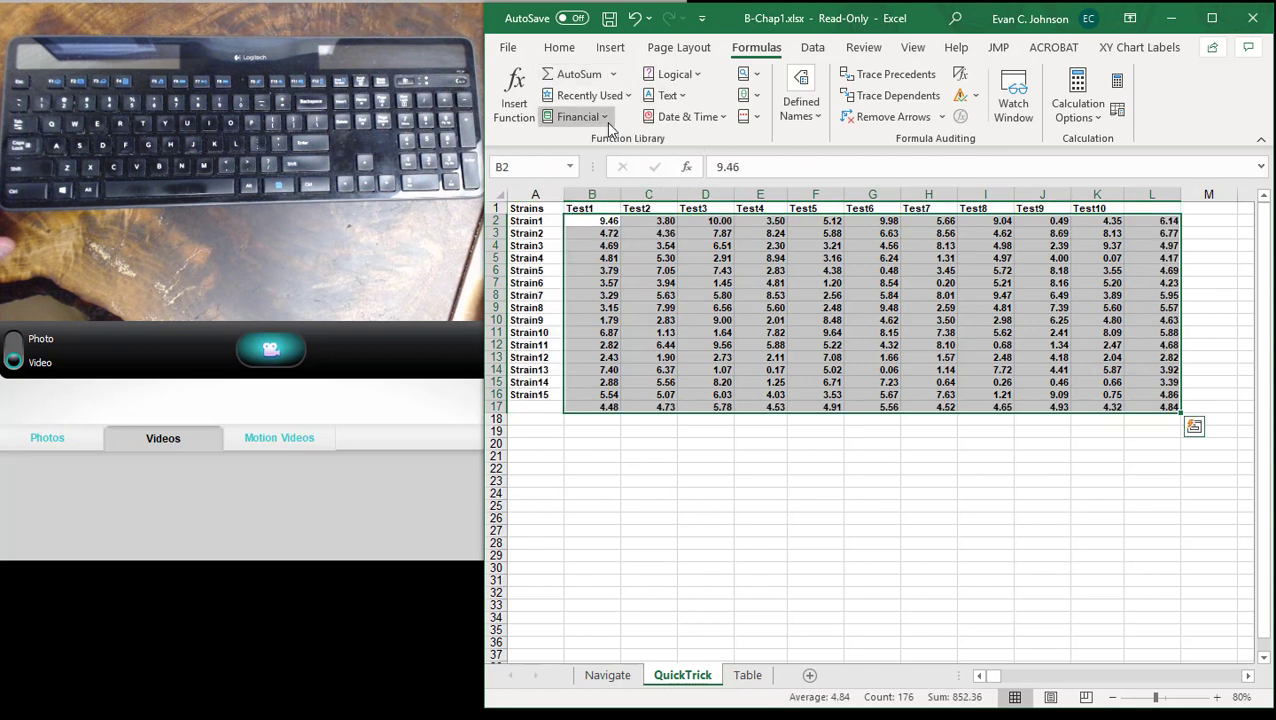
pyautogui.click(966, 647)
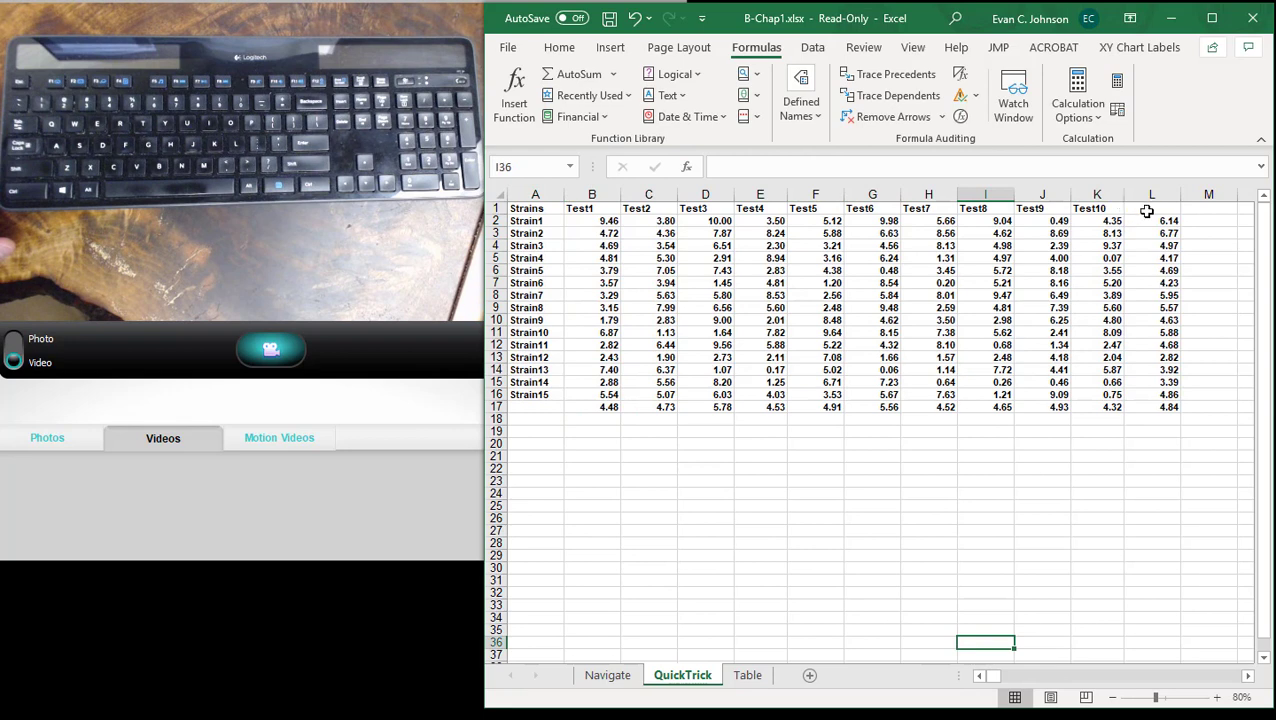
# - Label both the new column in L1 and the new row in A17 "Average"
pyautogui.click(1147, 211)
pyautogui.write('Aver')
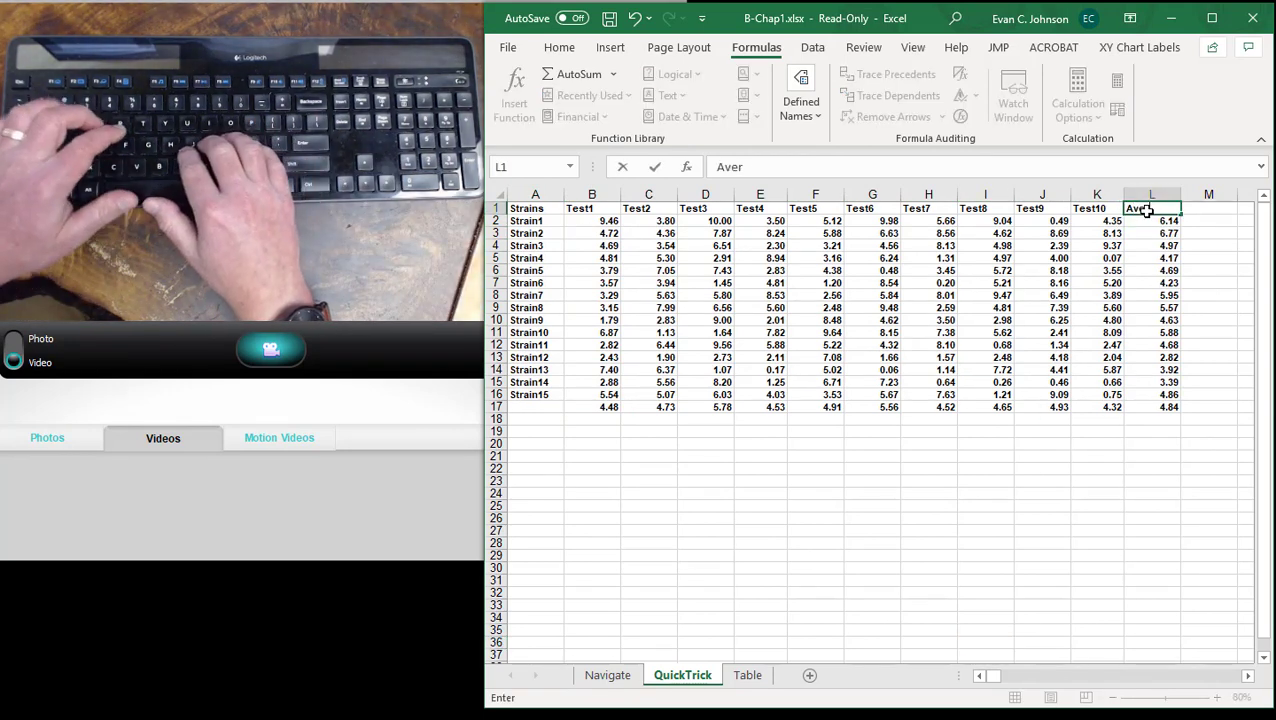
pyautogui.write('age')
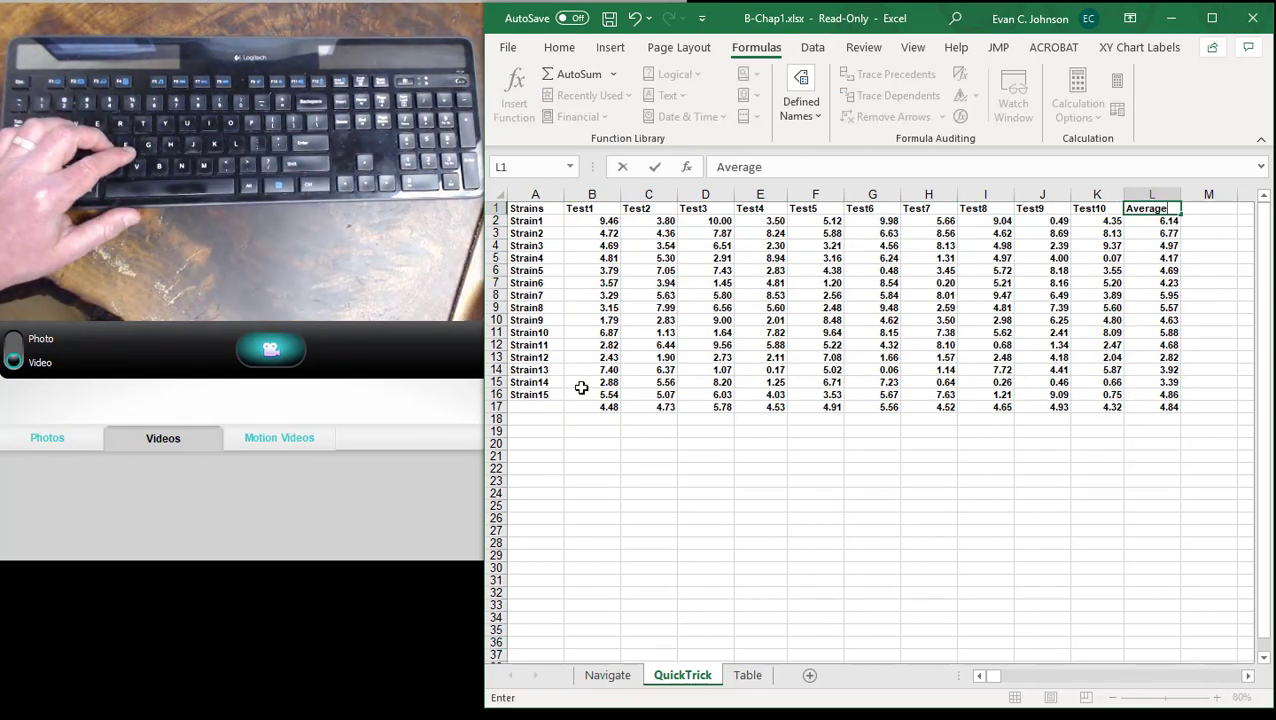
pyautogui.click(545, 405)
pyautogui.write('Ave')
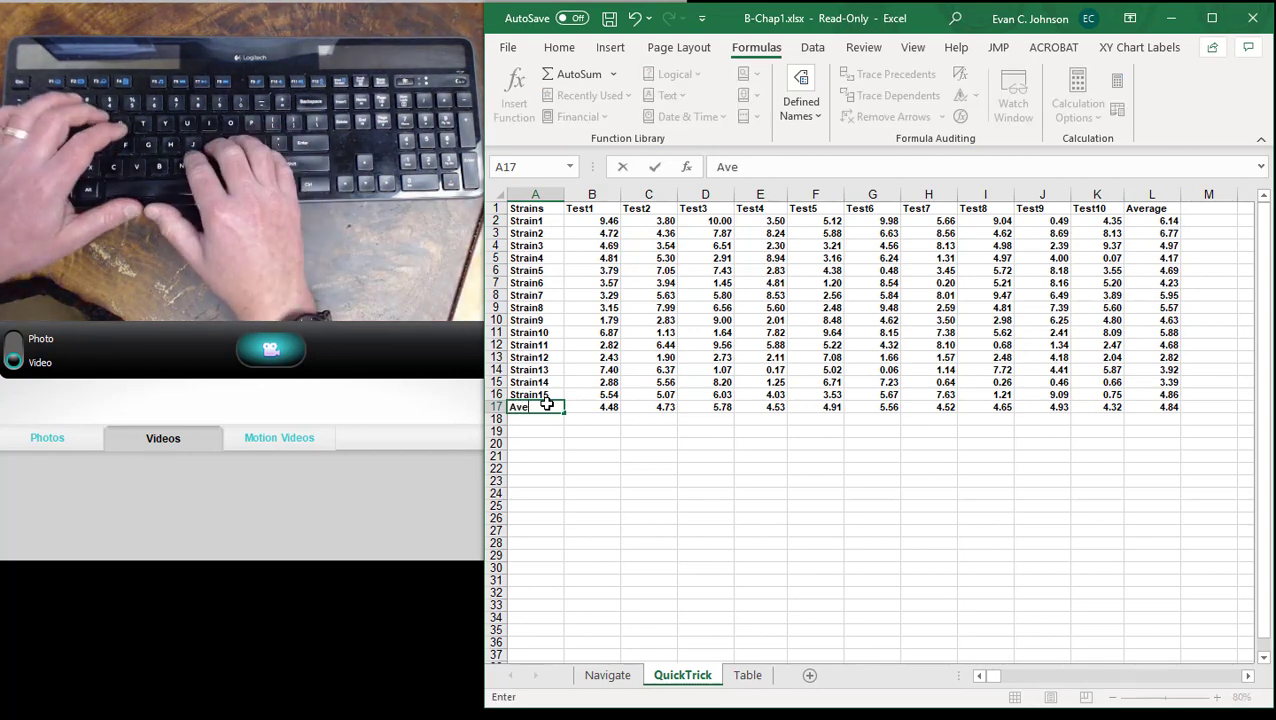
pyautogui.write('rage')
pyautogui.click(630, 557)
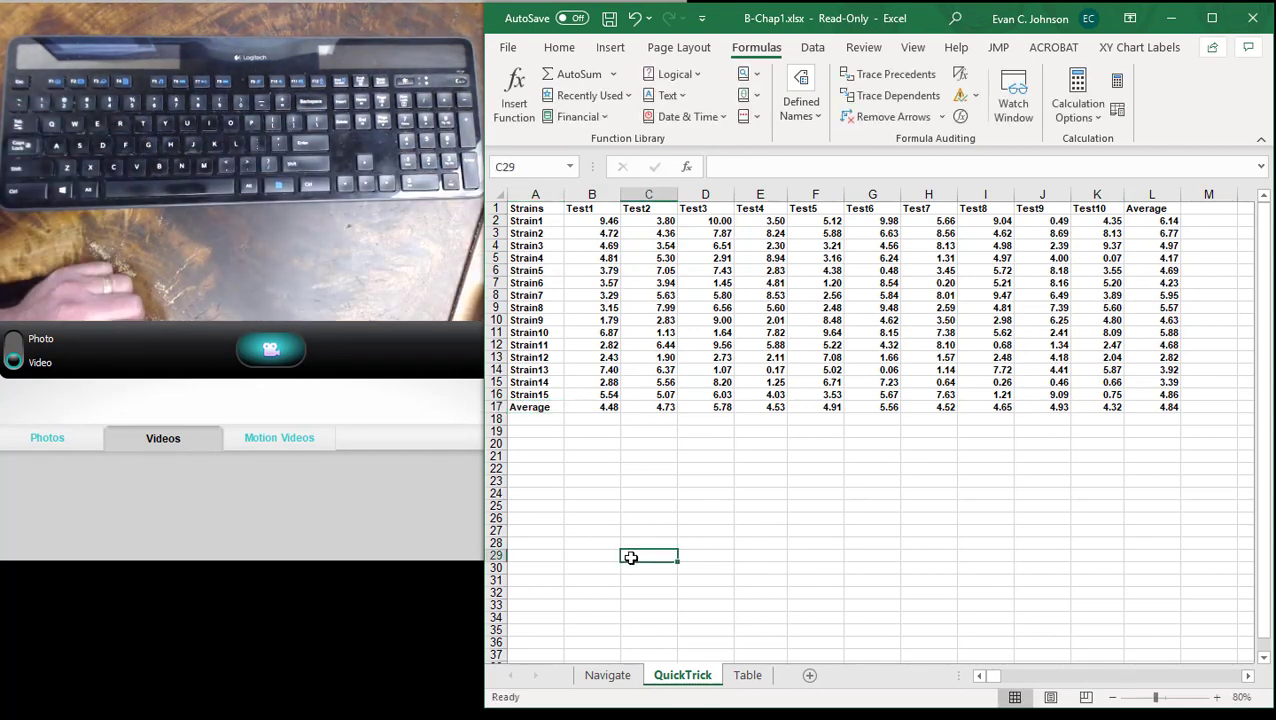
# - Inspect the cell ranges used by the AVERAGE formulas in B17 and L2, leaving both formulas as they are
pyautogui.click(608, 406)
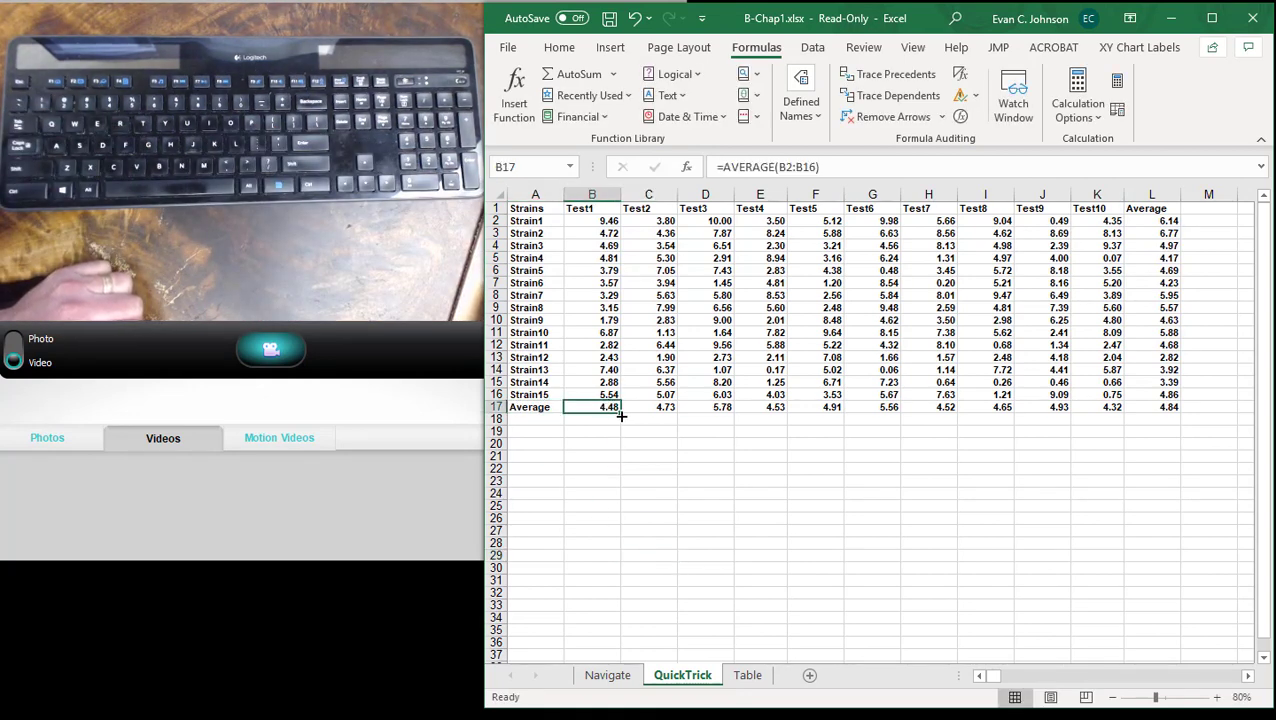
pyautogui.click(799, 167)
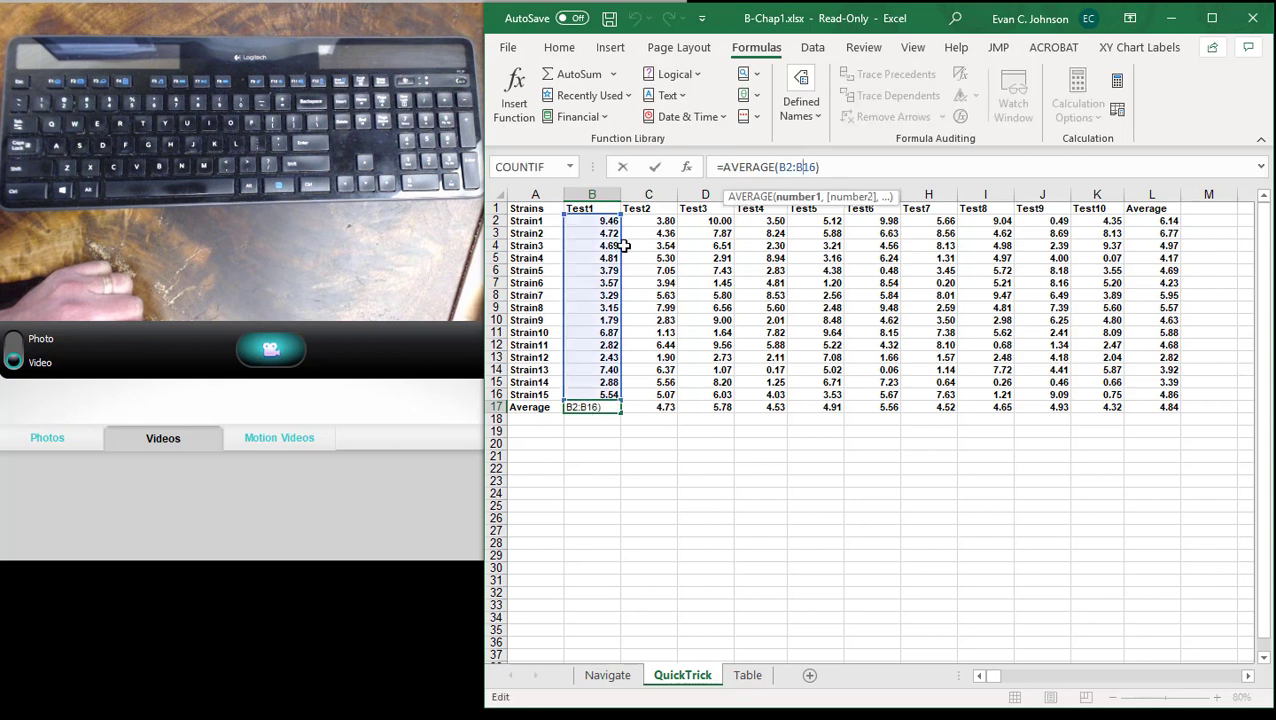
pyautogui.click(696, 510)
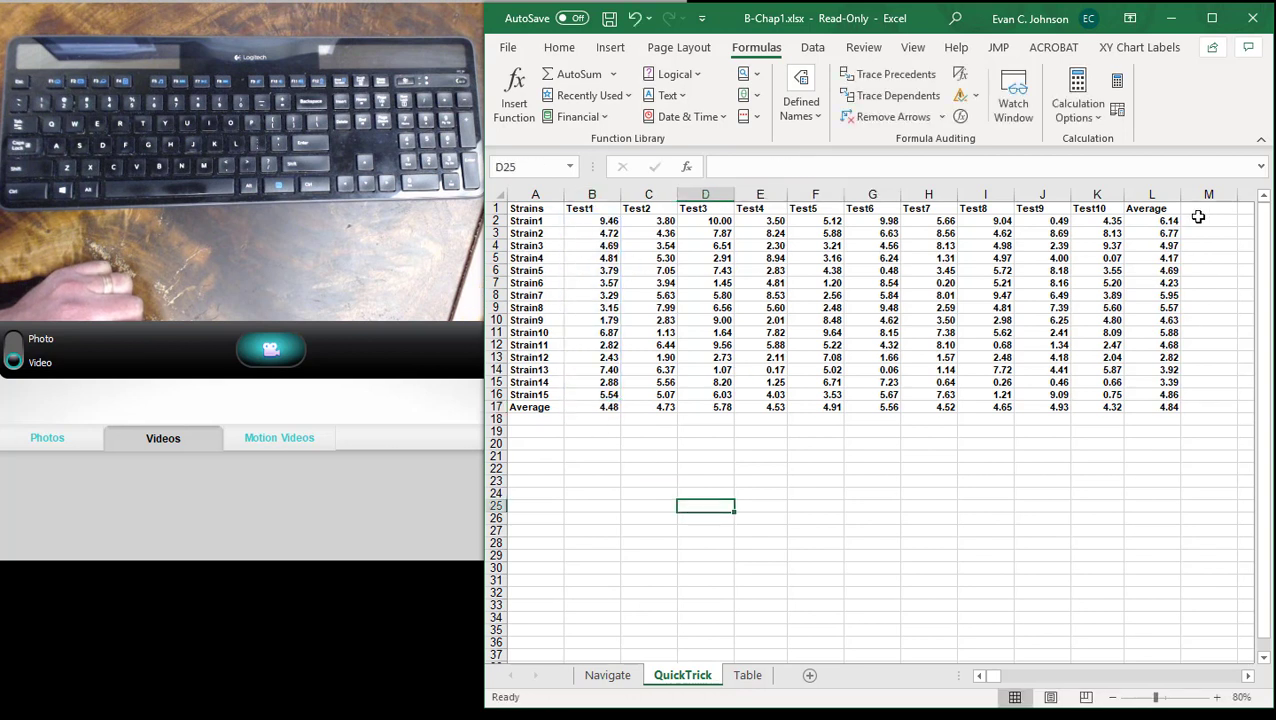
pyautogui.click(1168, 220)
pyautogui.press('F2')
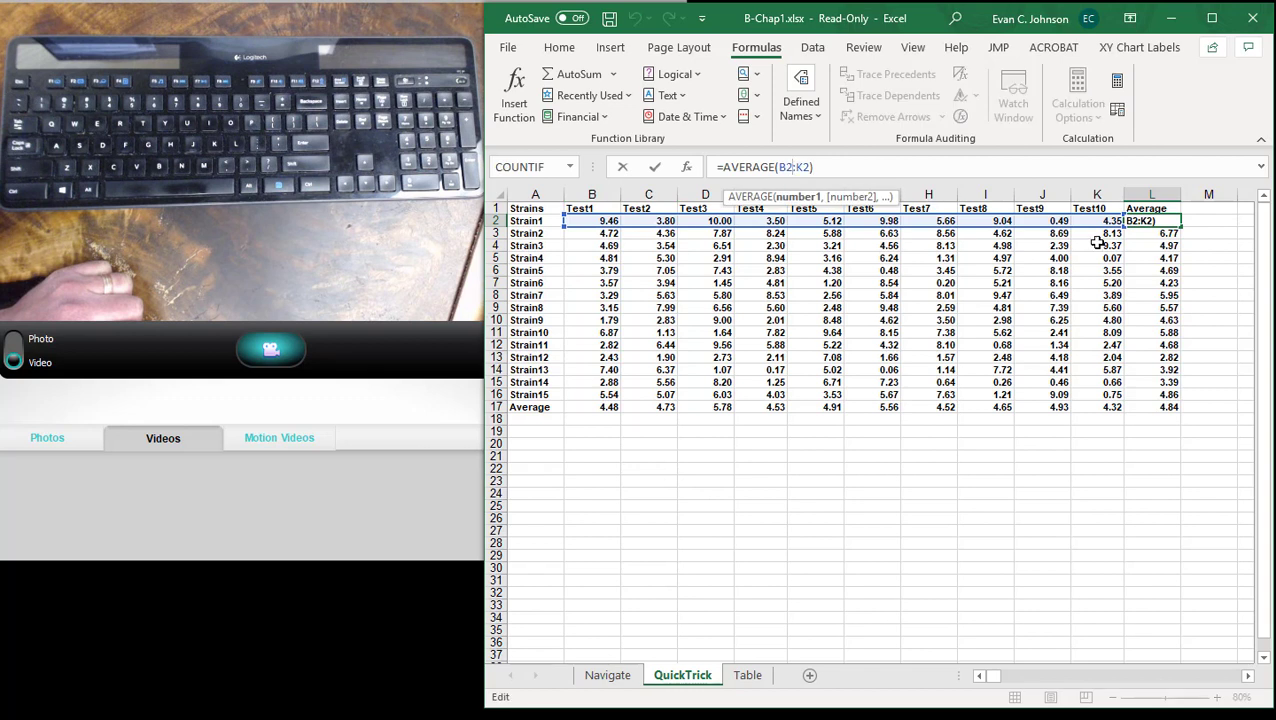
pyautogui.click(943, 525)
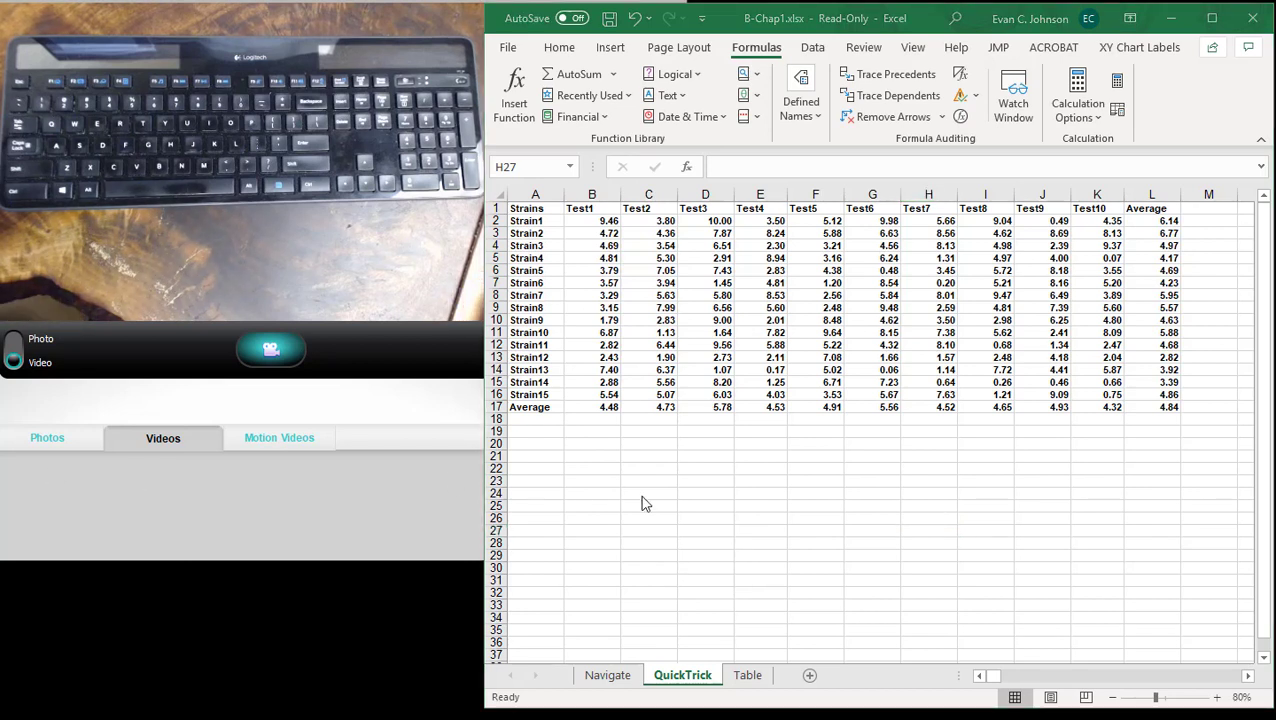
pyautogui.click(712, 476)
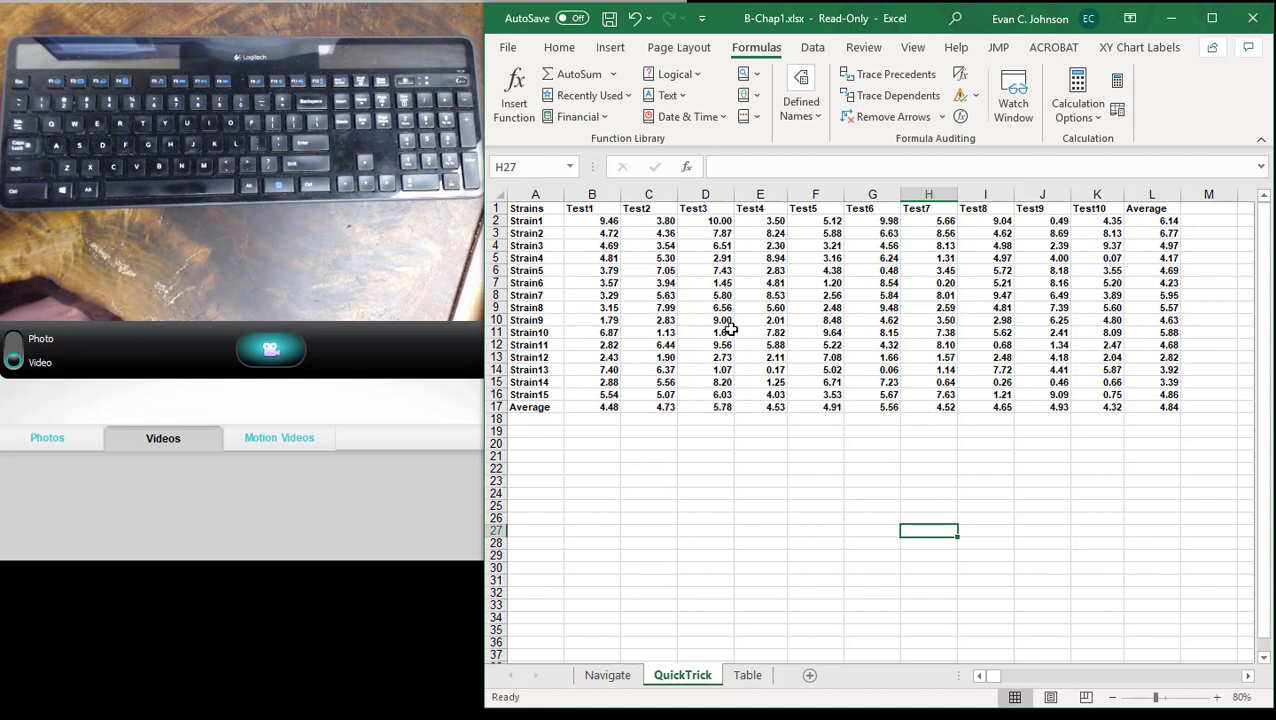
pyautogui.click(675, 518)
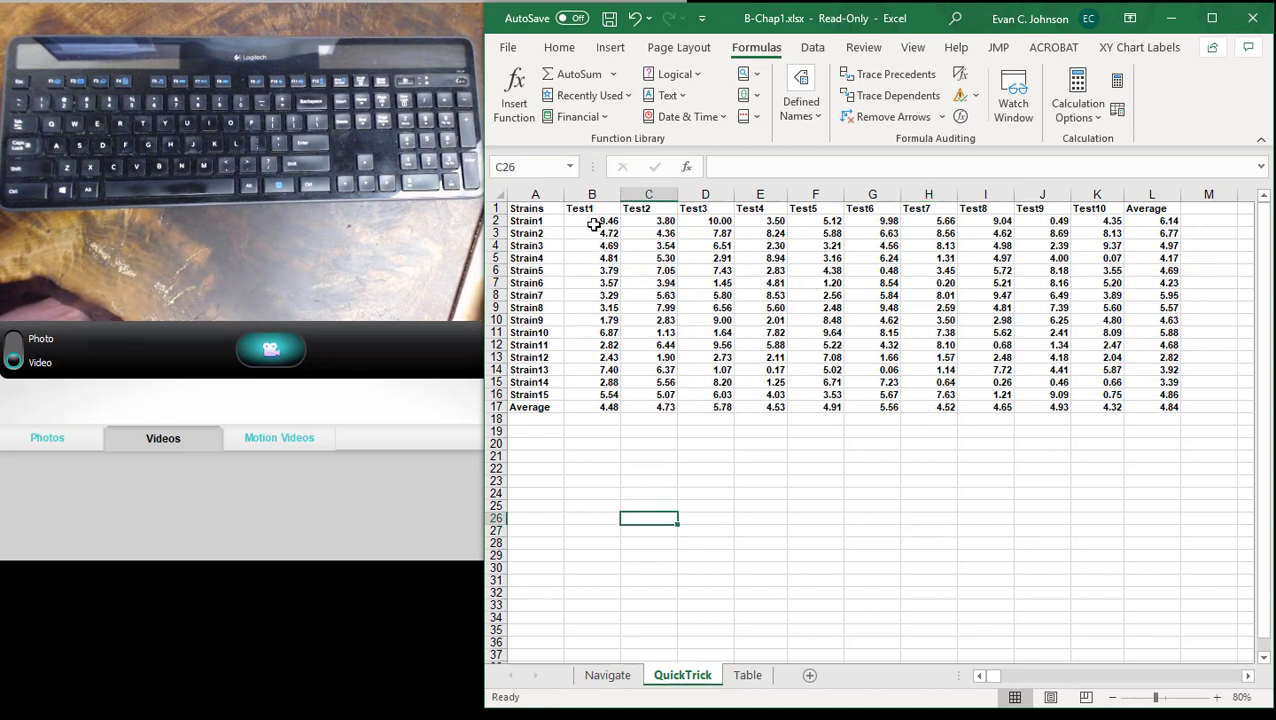
# - Sort A1:L17, headers included, by Test1 cell values from Largest to Smallest
pyautogui.moveTo(548, 208); pyautogui.dragTo(1146, 409)
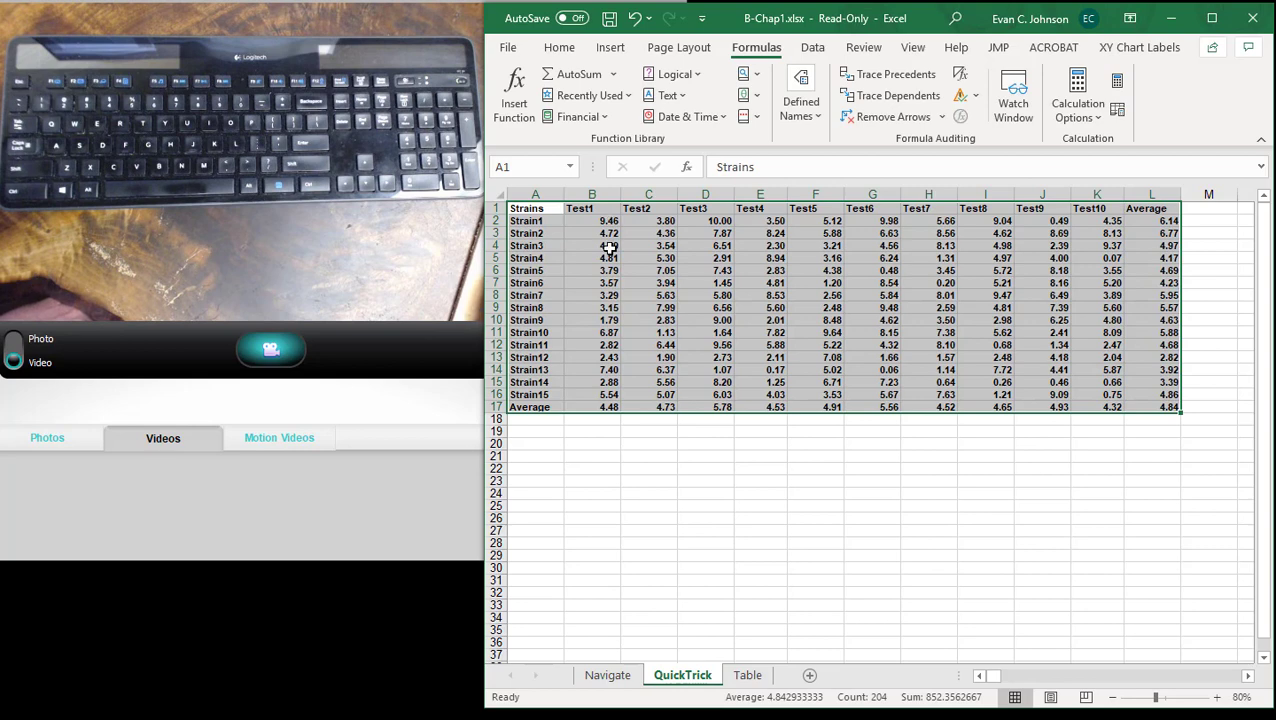
pyautogui.click(812, 52)
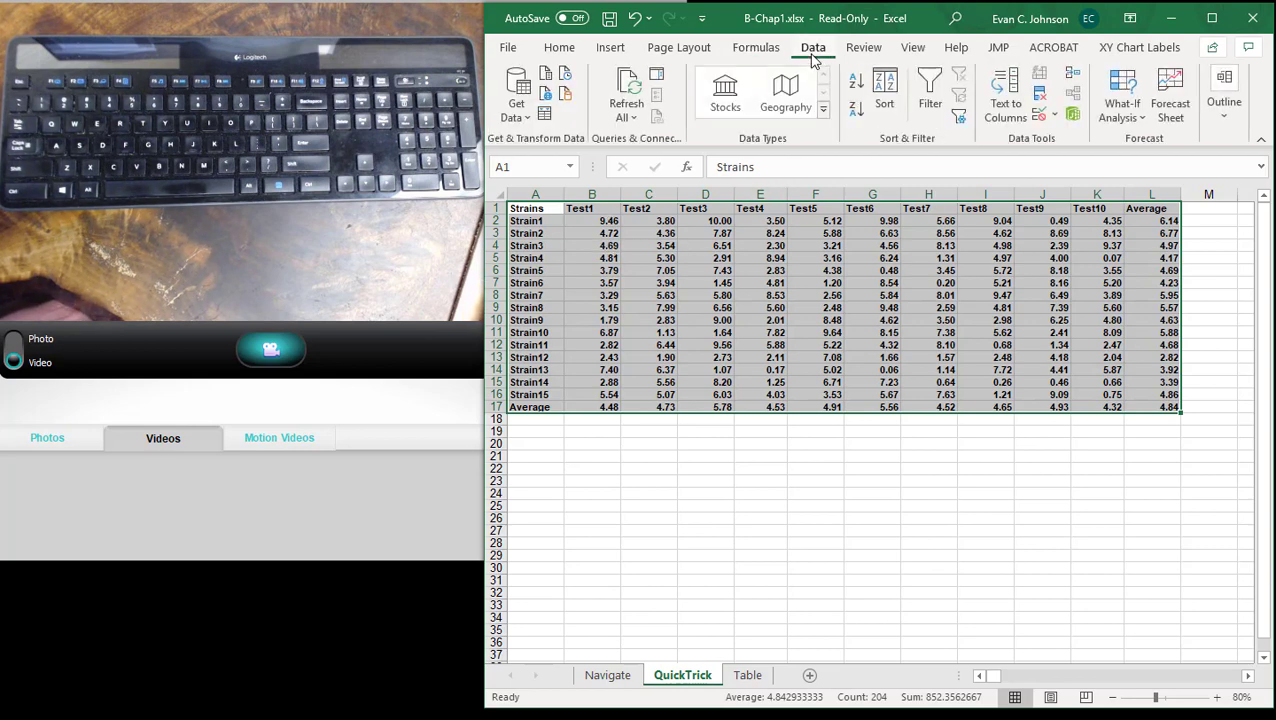
pyautogui.click(884, 85)
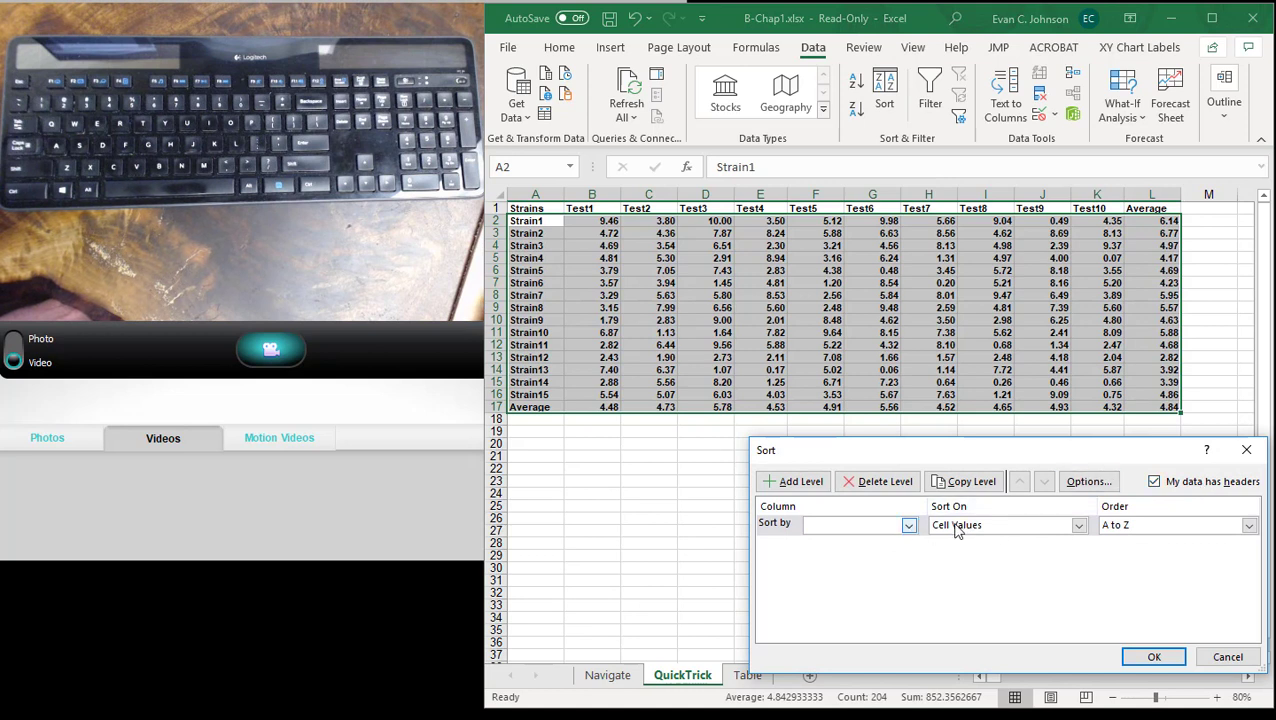
pyautogui.click(908, 526)
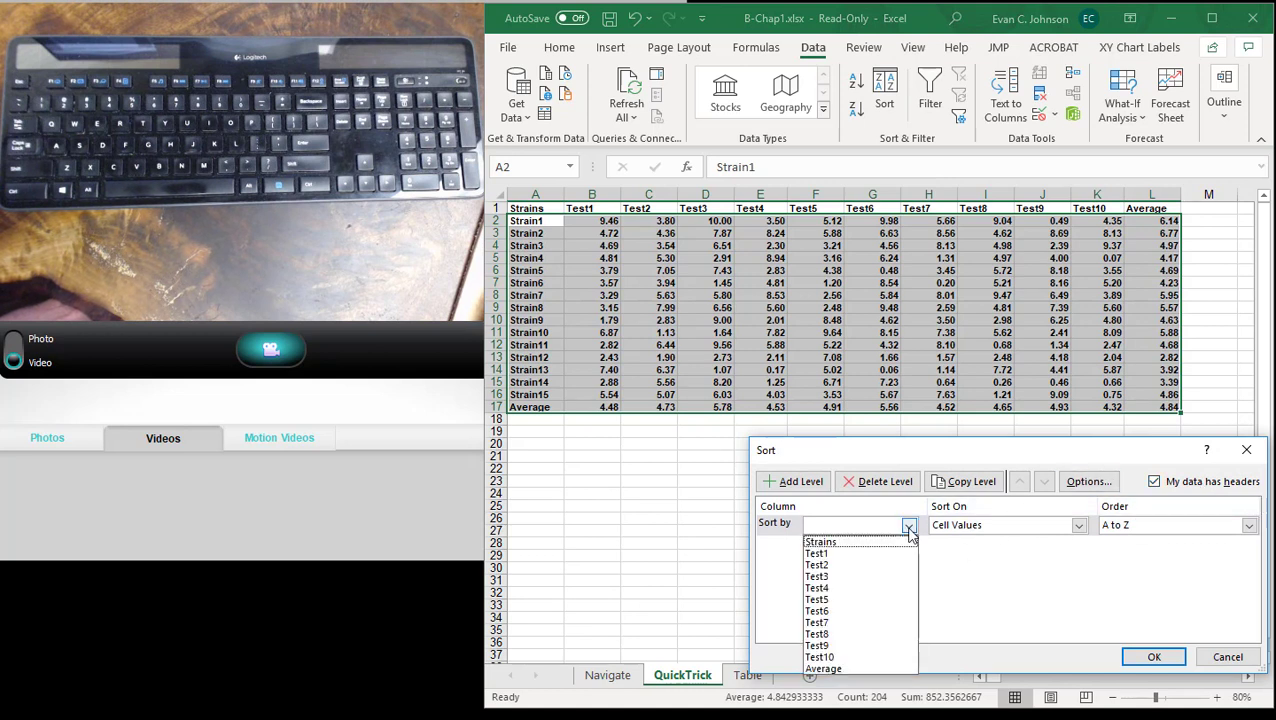
pyautogui.click(866, 555)
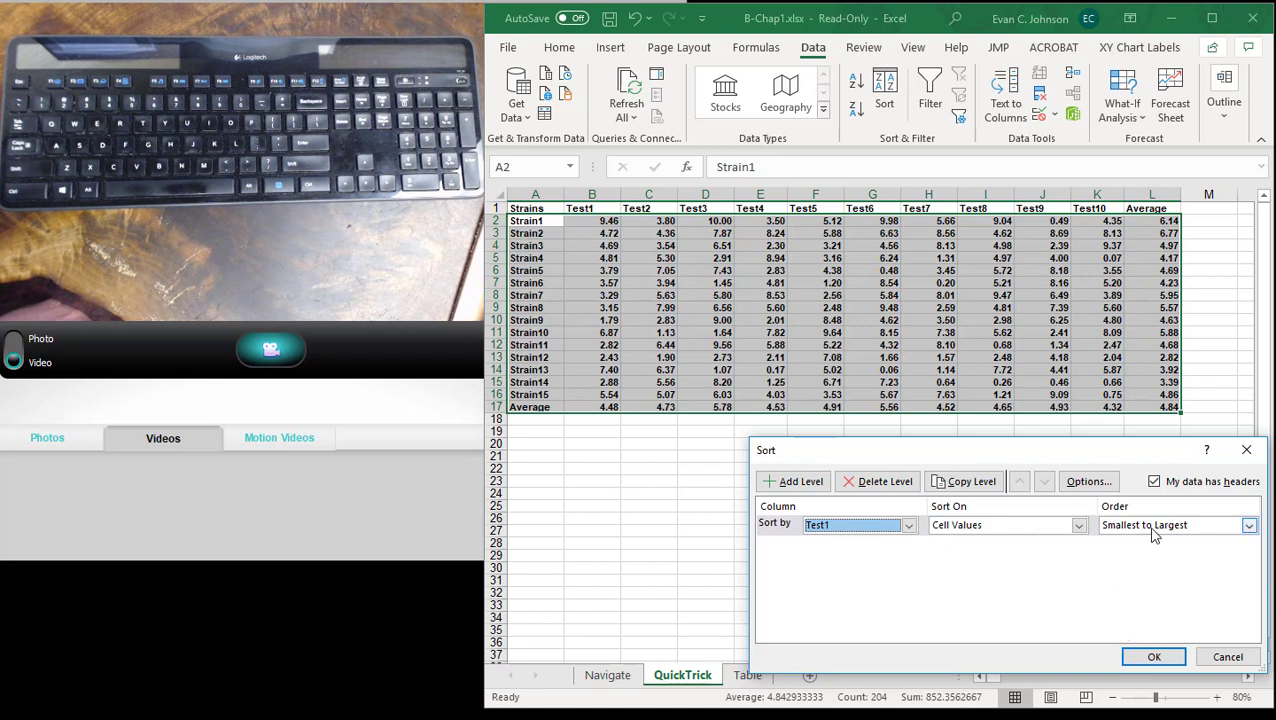
pyautogui.click(1249, 526)
pyautogui.click(1179, 548)
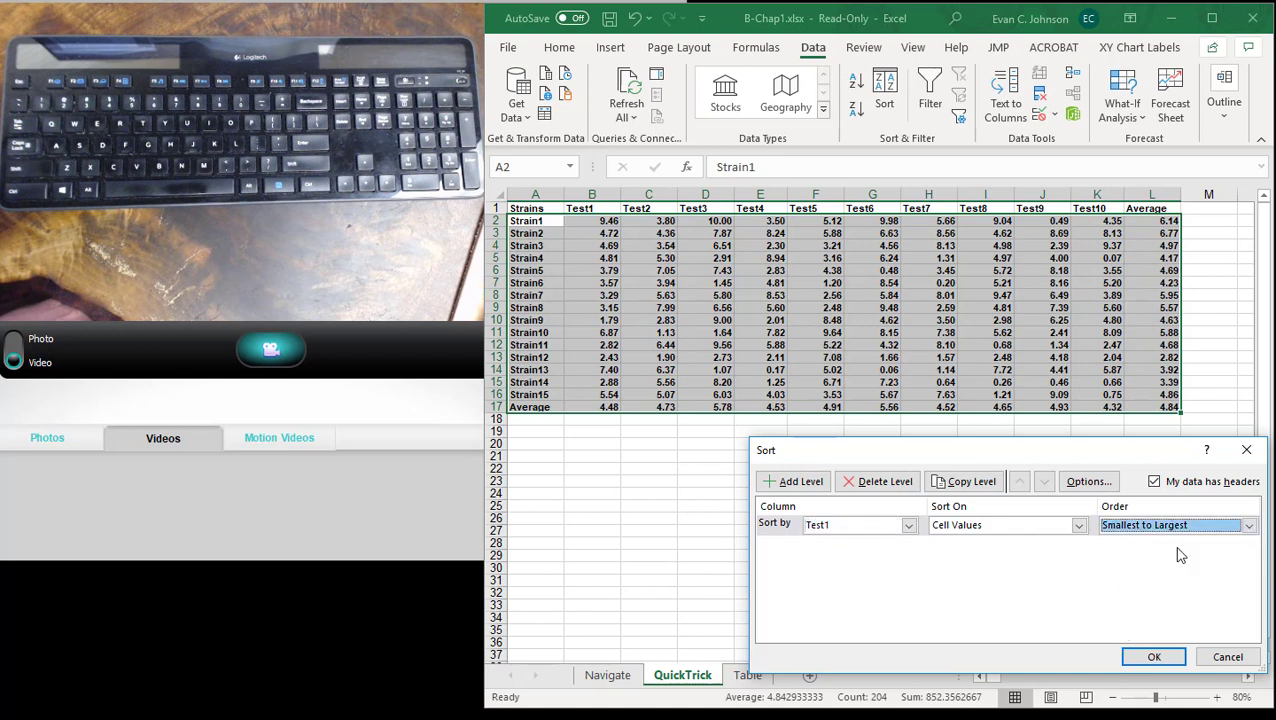
pyautogui.click(1250, 527)
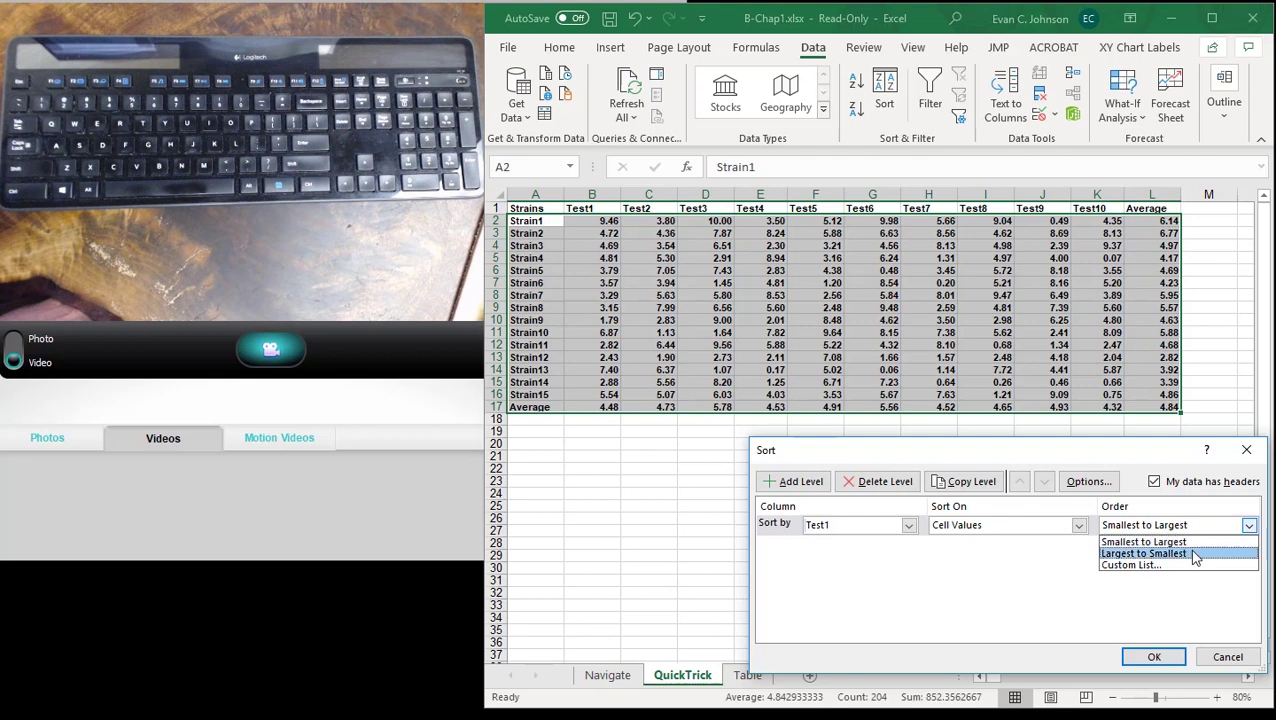
pyautogui.click(1191, 554)
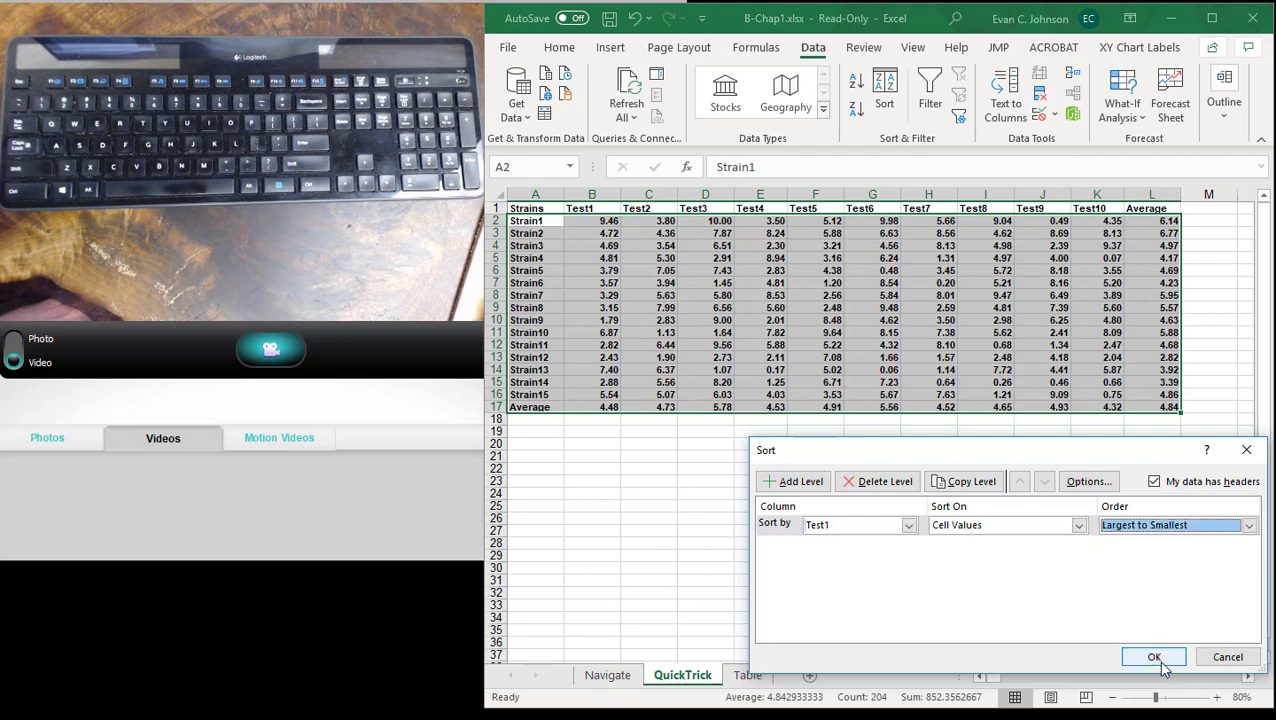
pyautogui.click(1155, 657)
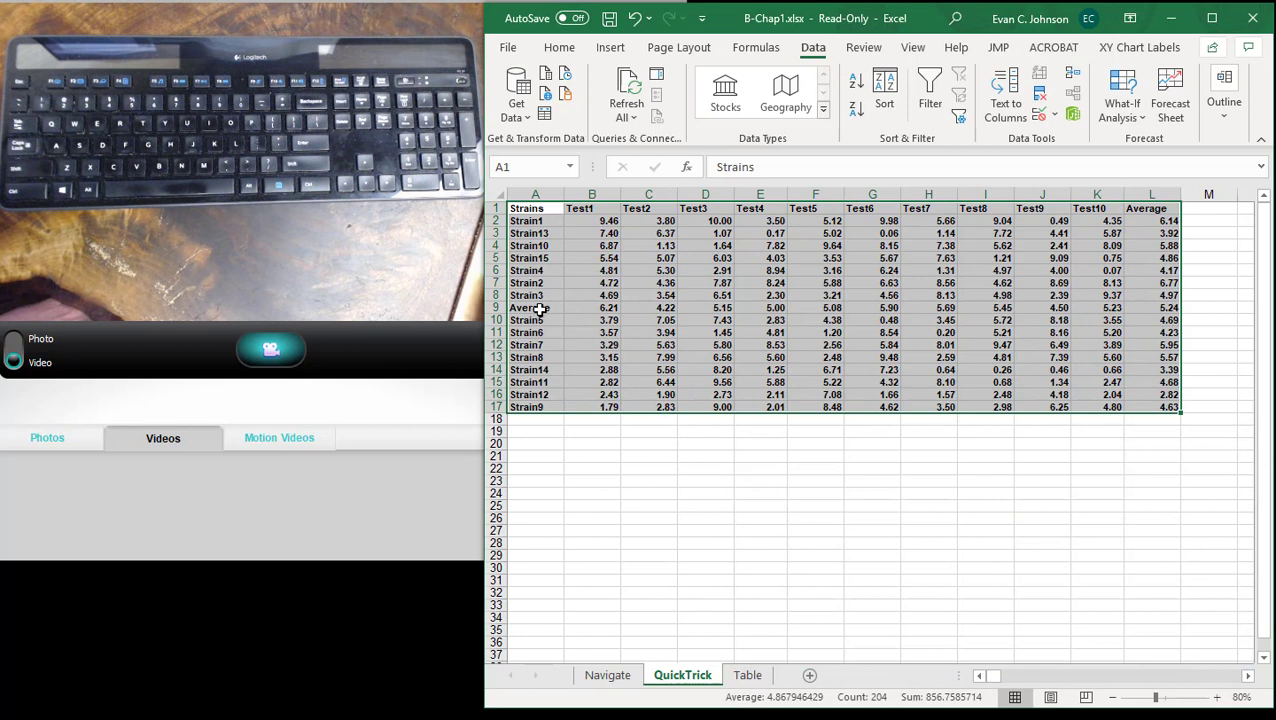
# - Inspect the range used by the AVERAGE formula in B9 of the sorted Average row, leaving it as it is
pyautogui.click(606, 310)
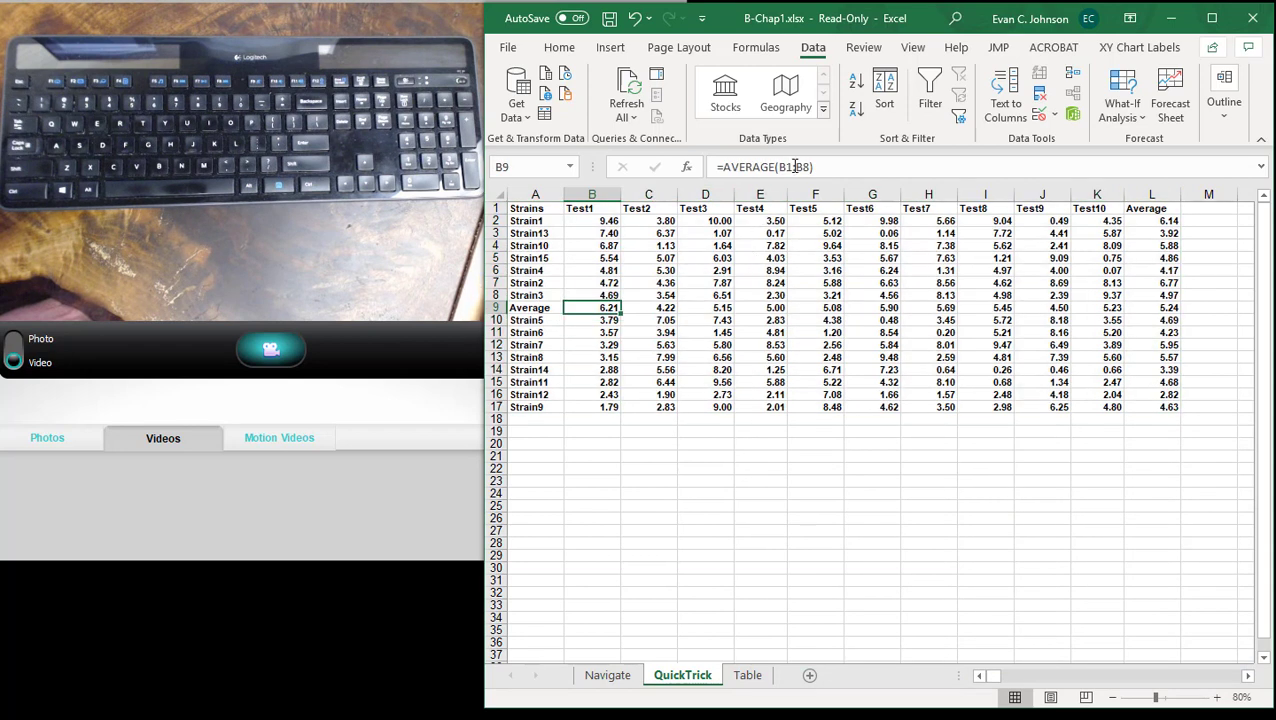
pyautogui.click(795, 166)
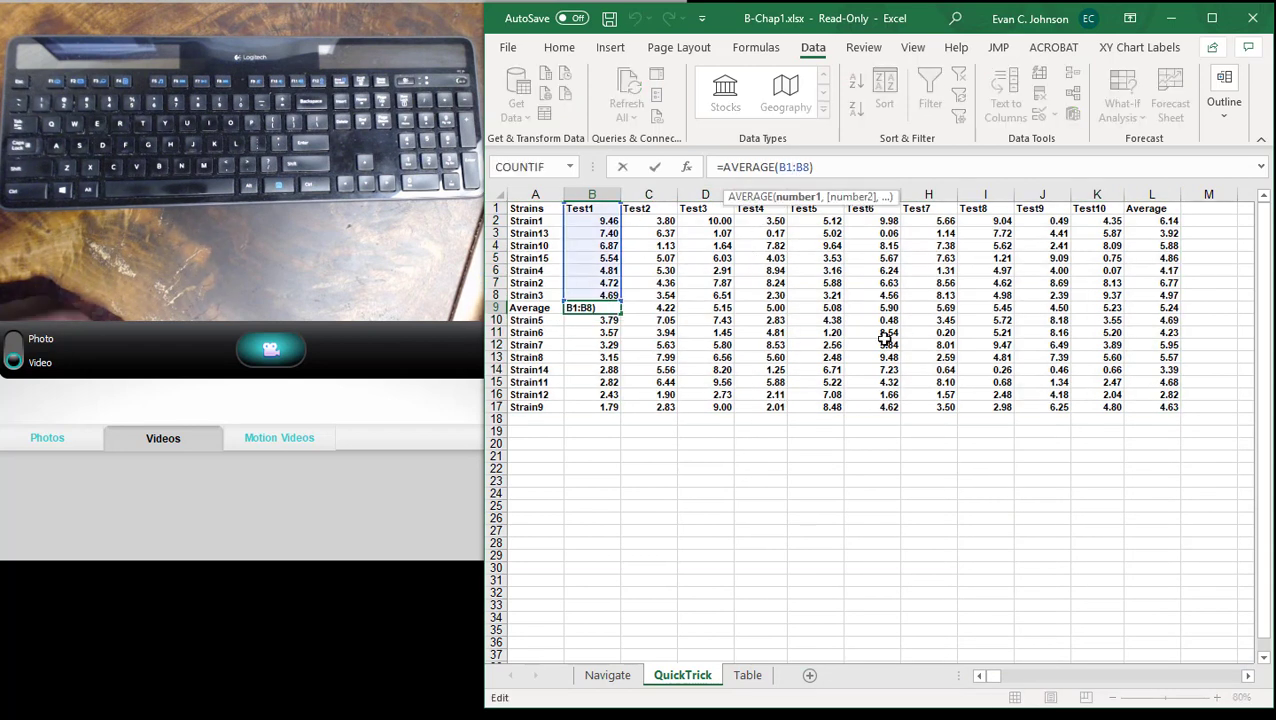
pyautogui.press('Return')
pyautogui.click(815, 543)
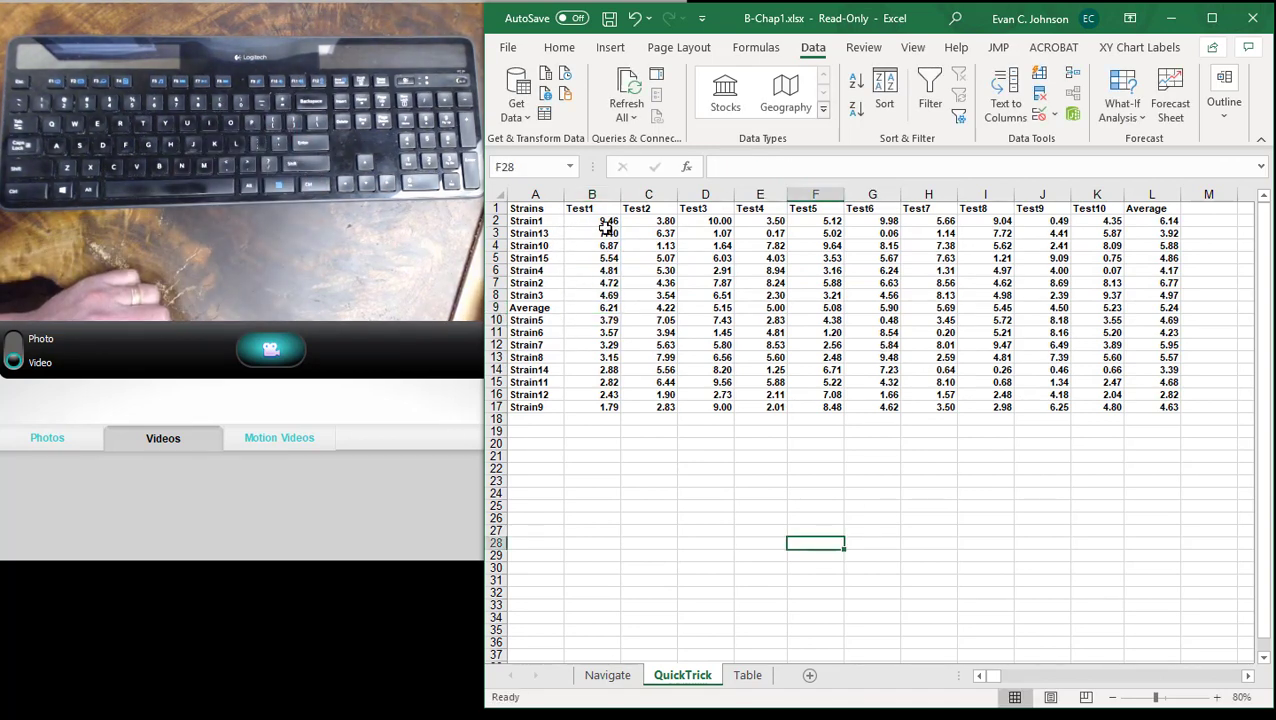
# - Undo the Test1 sort of the strain data and clear the selection
pyautogui.click(637, 19)
pyautogui.click(637, 19)
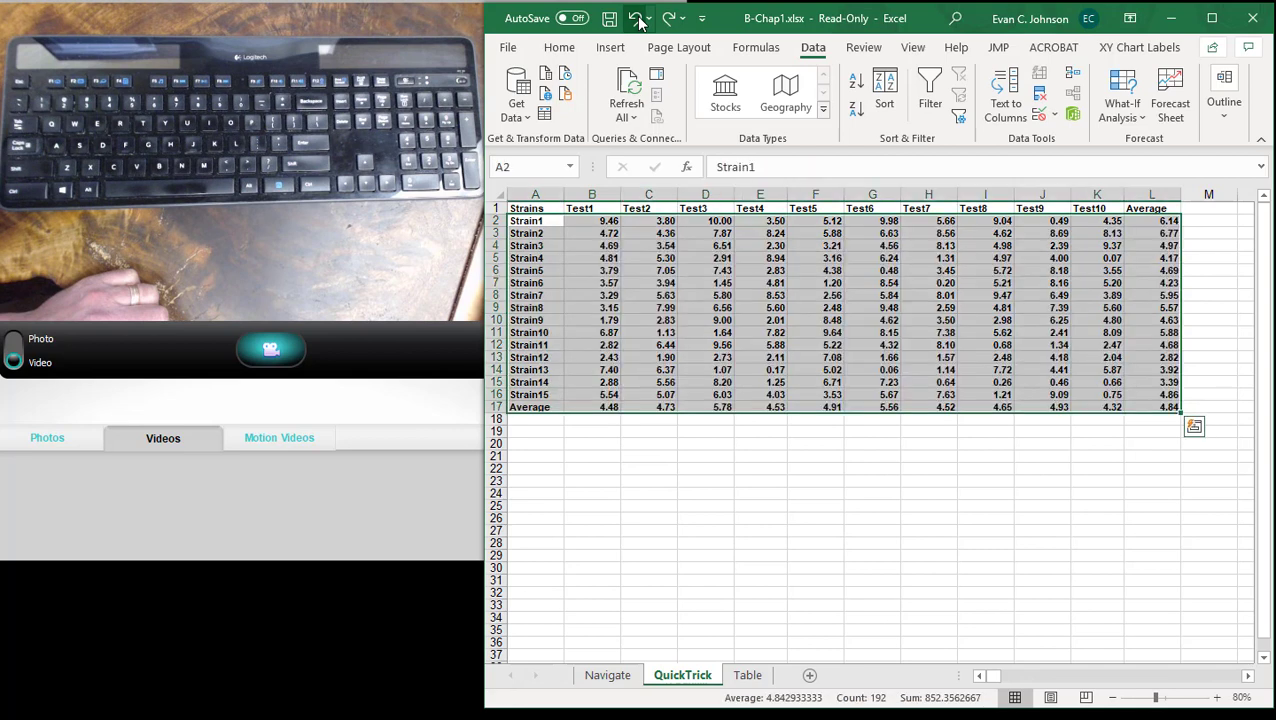
pyautogui.click(705, 530)
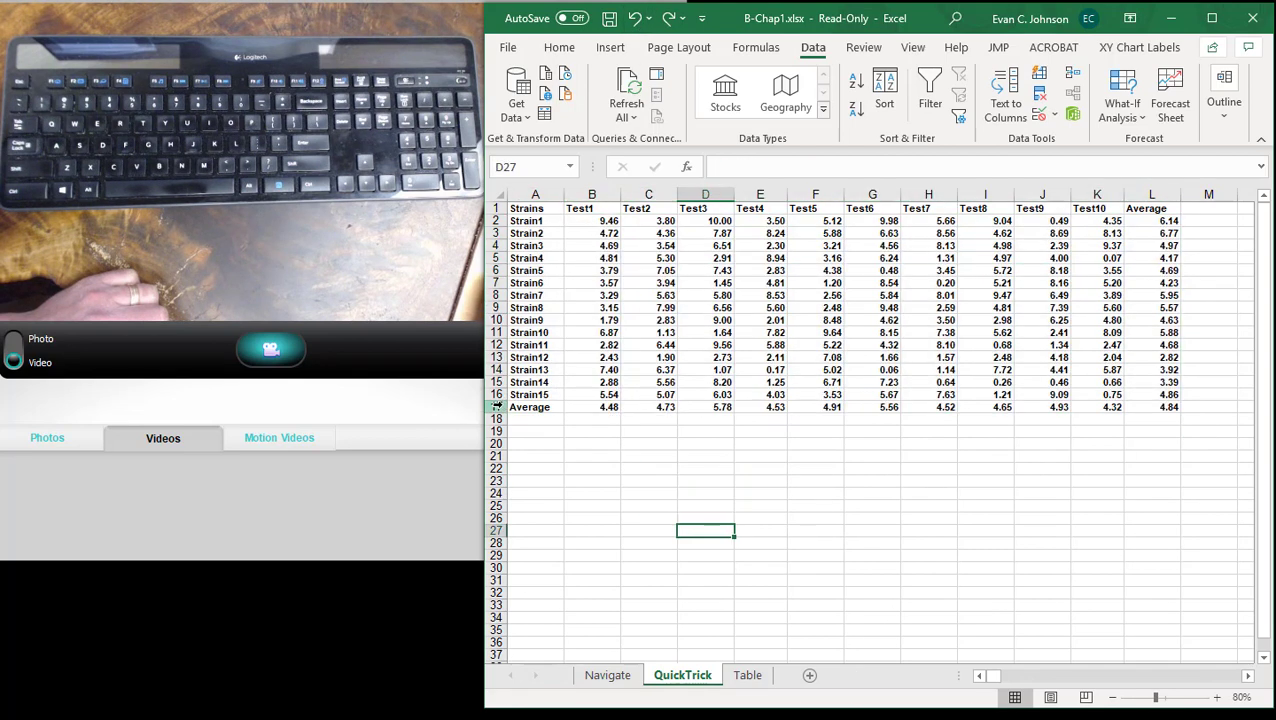
# - Delete the Average row, row 17, below the strain data
pyautogui.click(496, 407)
pyautogui.rightClick(496, 407)
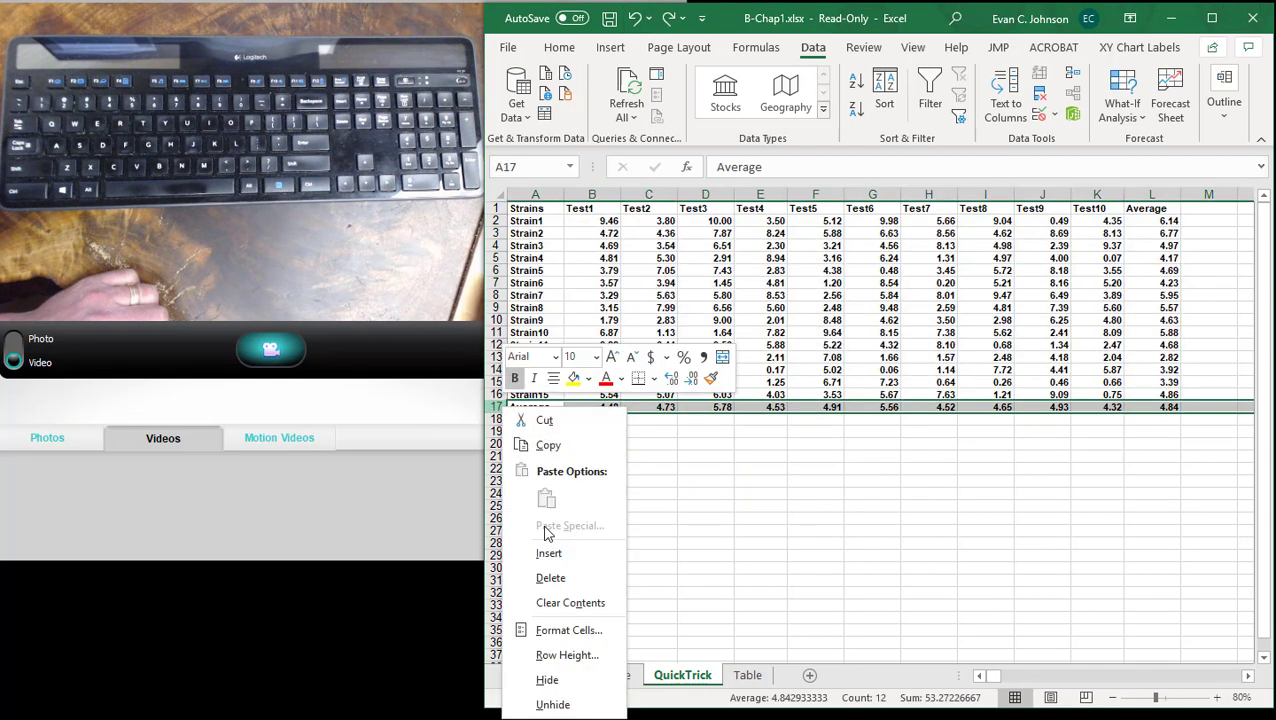
pyautogui.click(553, 580)
pyautogui.click(927, 545)
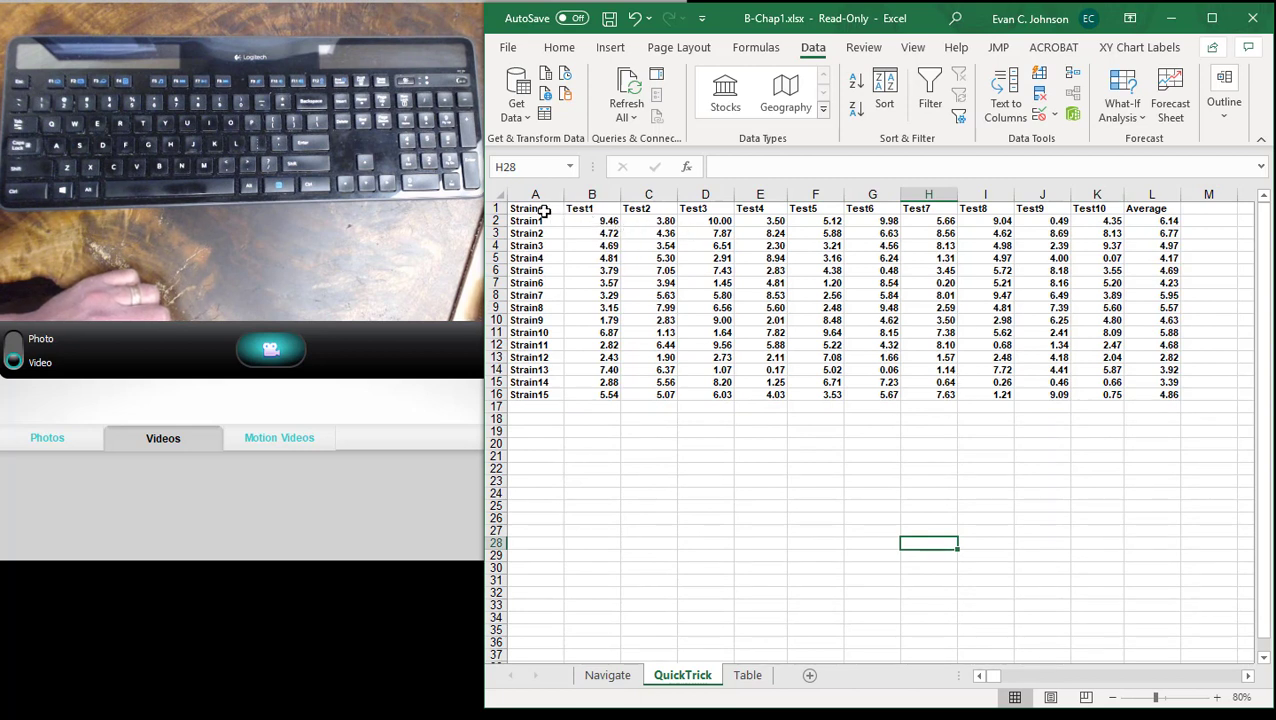
# - Convert the strain data in A1:L16 into a table with headers
pyautogui.moveTo(545, 210); pyautogui.dragTo(1159, 397)
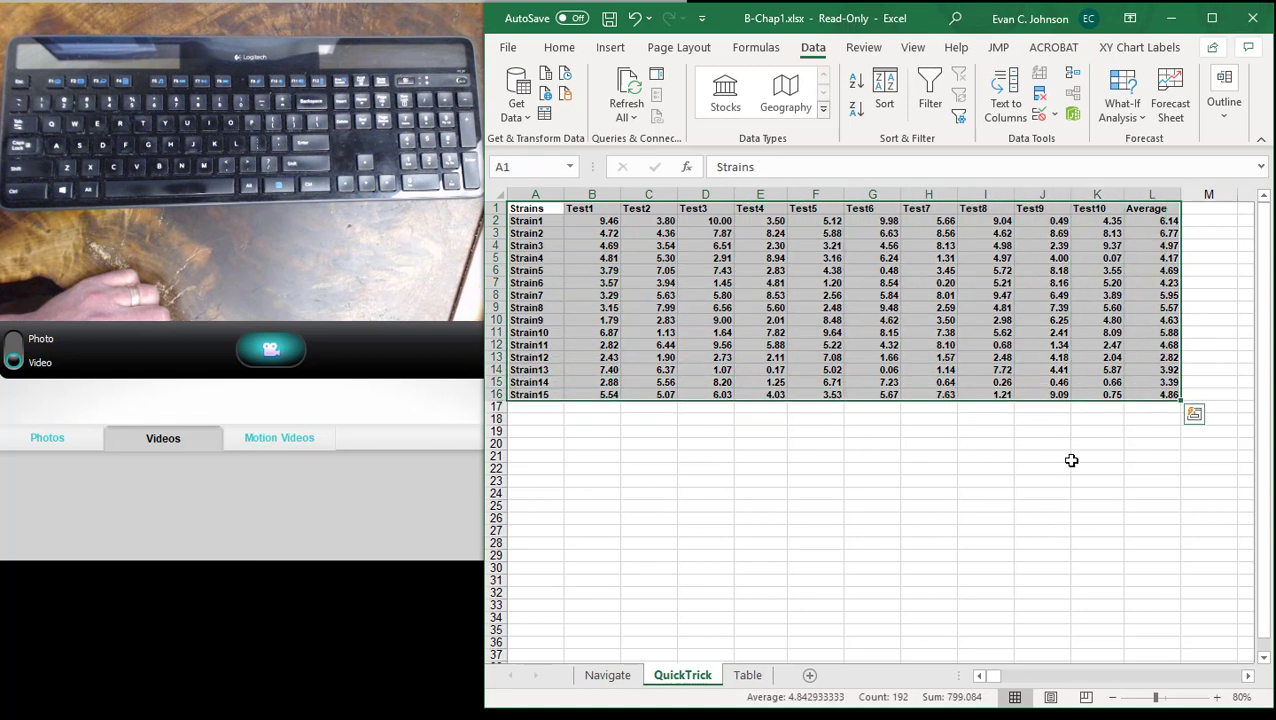
pyautogui.click(612, 48)
pyautogui.click(512, 88)
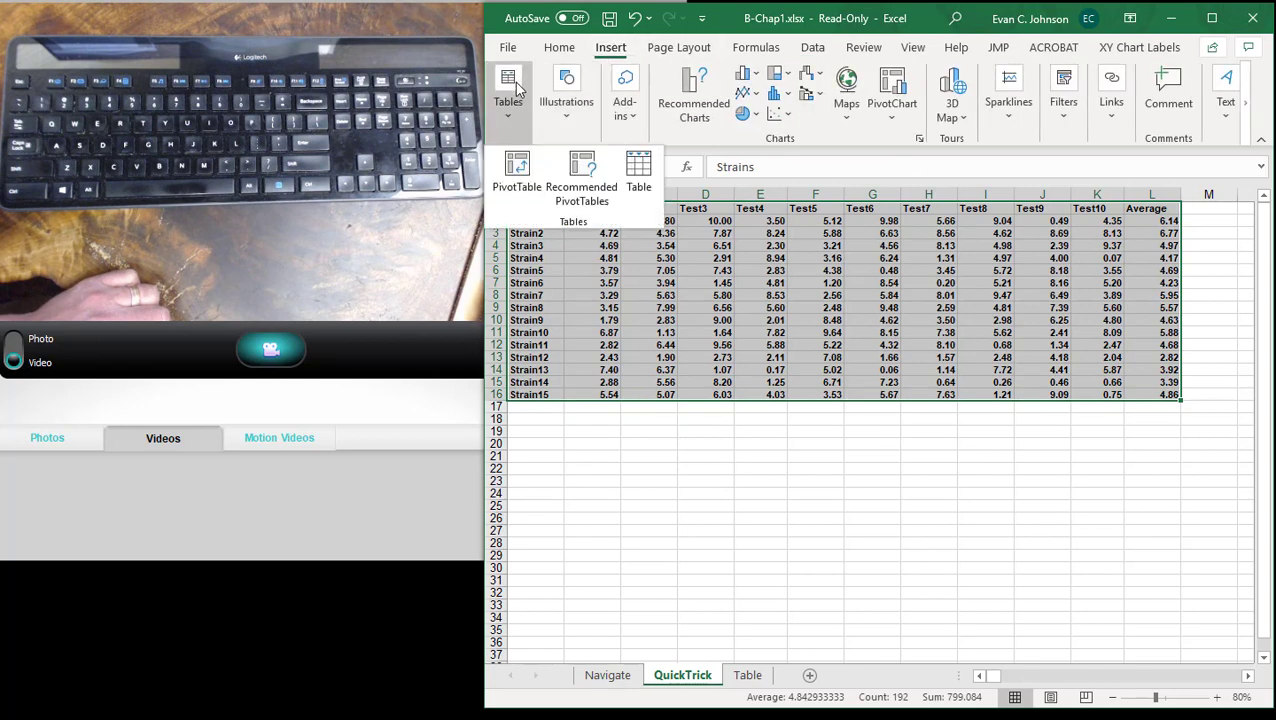
pyautogui.click(640, 170)
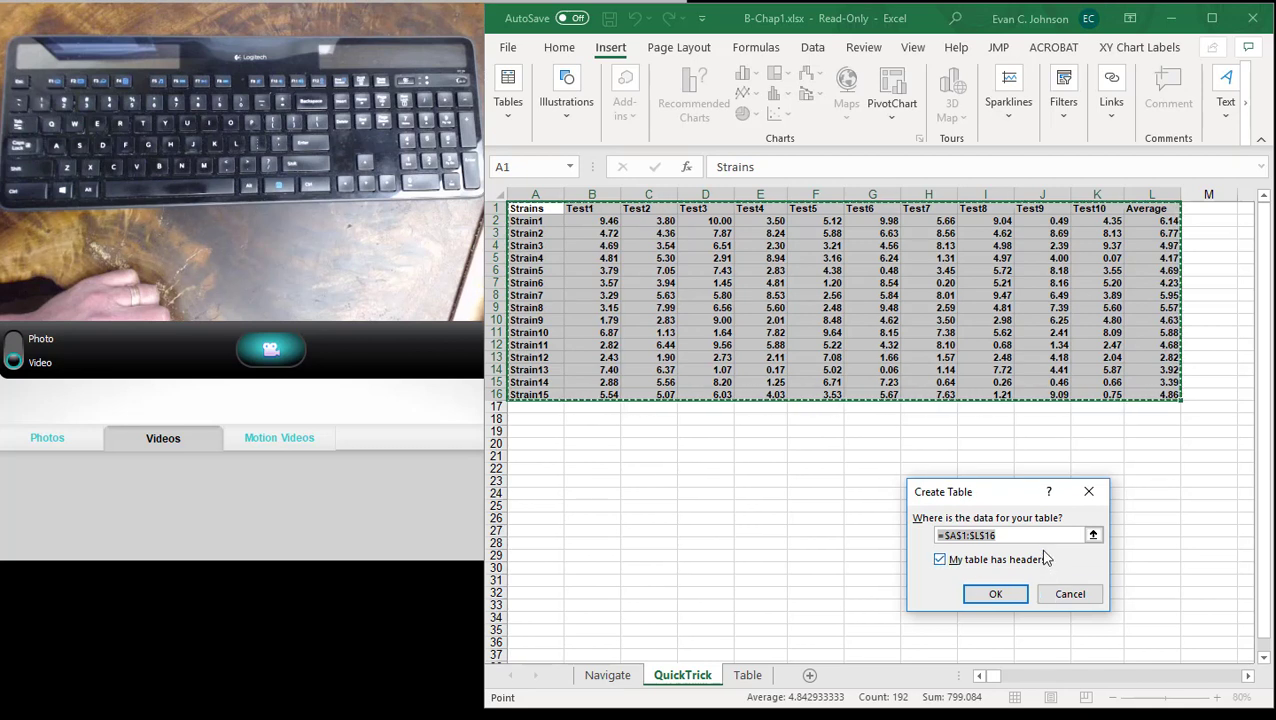
pyautogui.click(995, 595)
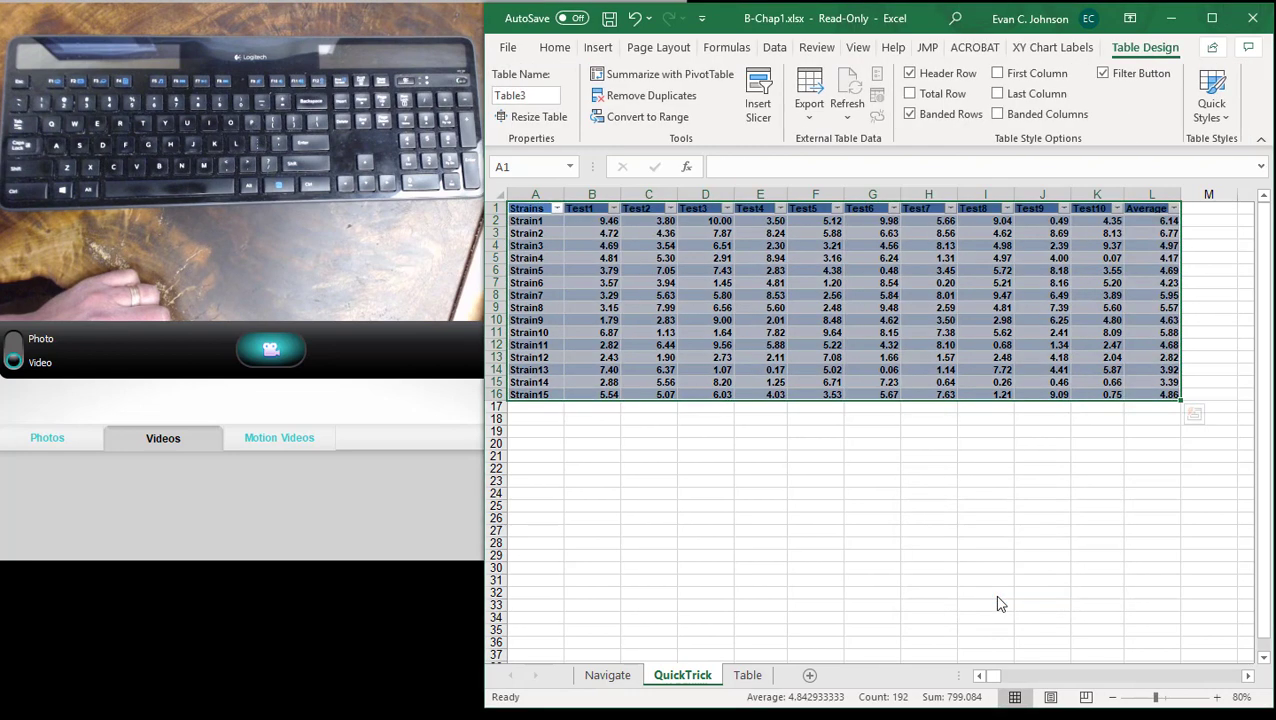
# - Sort the table's Test1 column from largest to smallest using its header filter
pyautogui.click(976, 507)
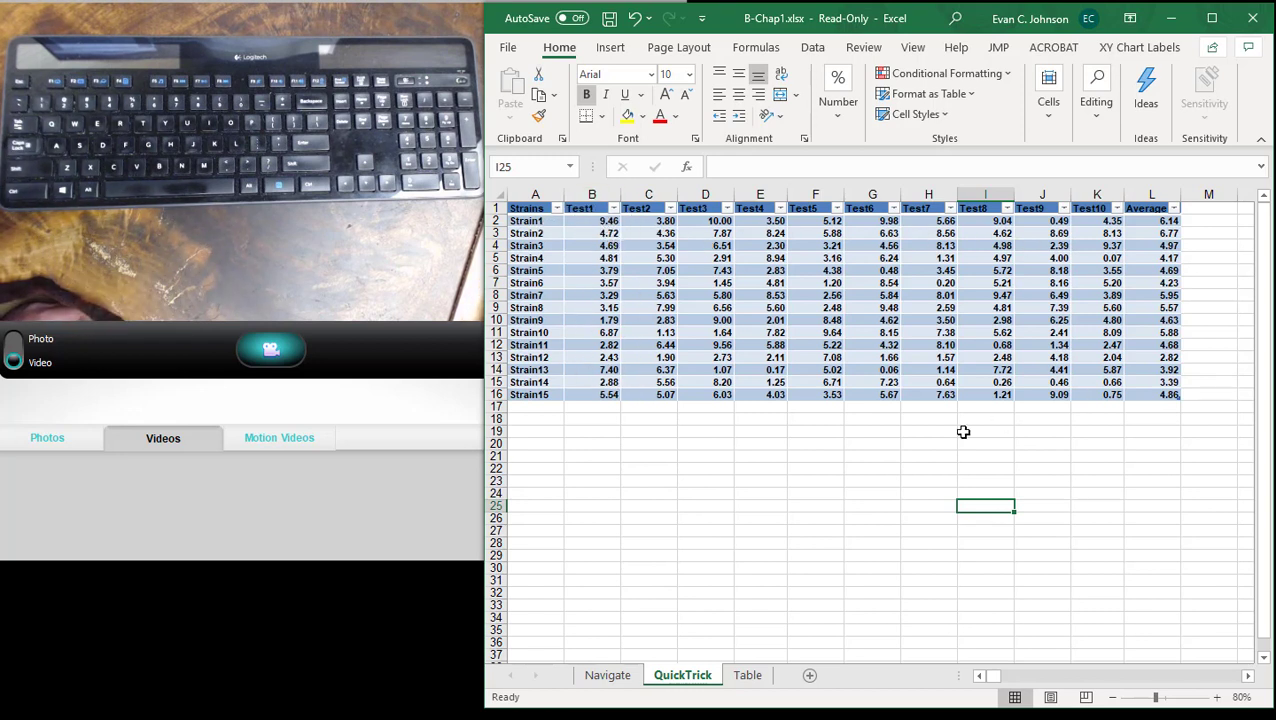
pyautogui.click(613, 209)
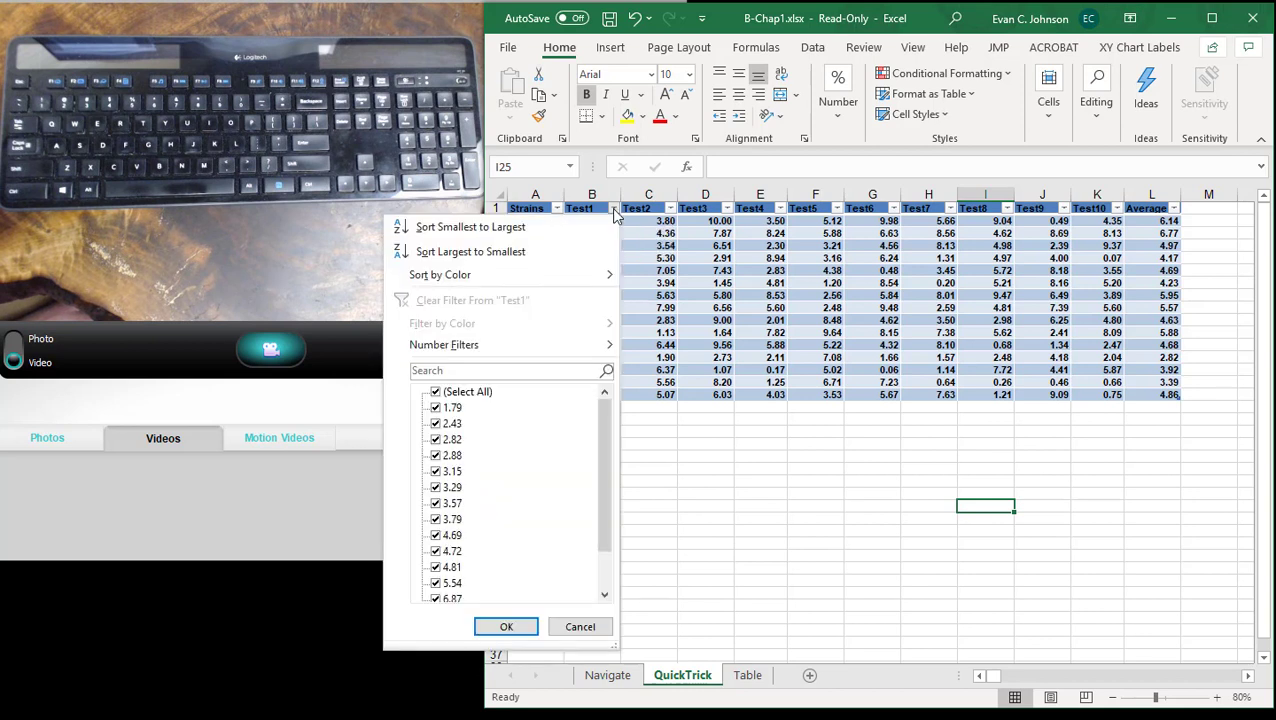
pyautogui.click(526, 251)
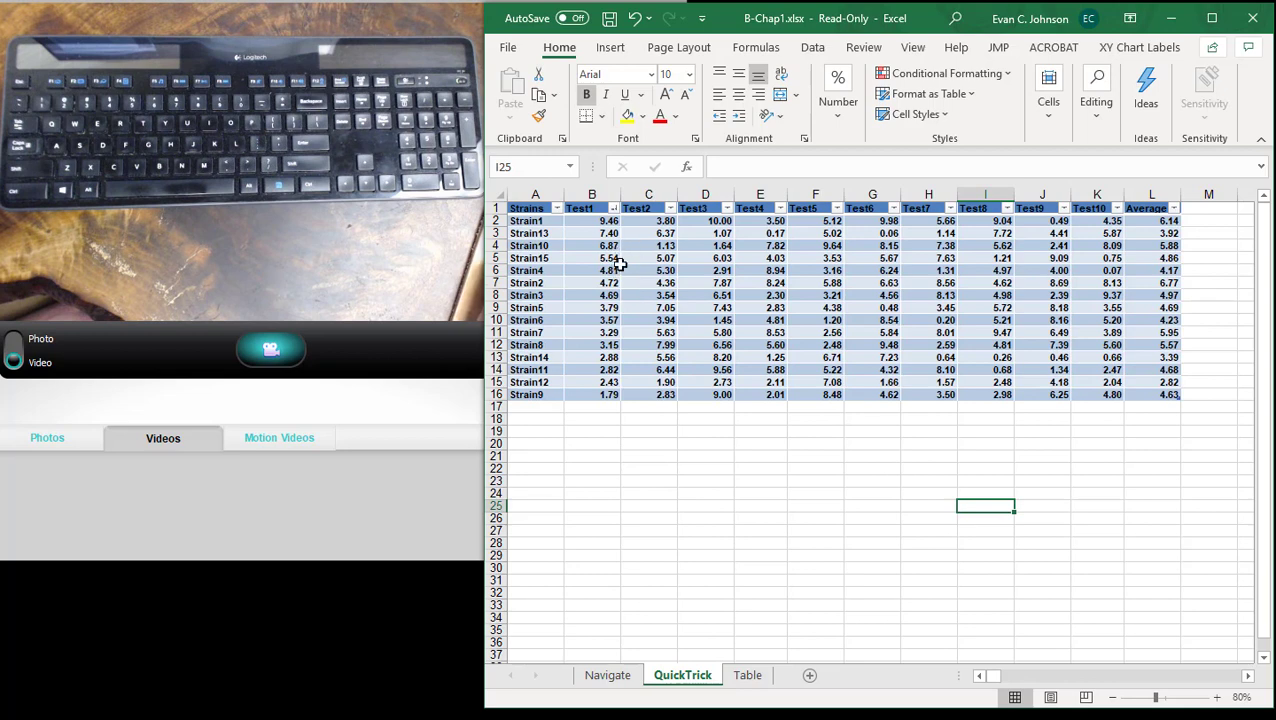
# - Undo the table sort, the table creation and the deletion of the Average row
pyautogui.click(633, 19)
pyautogui.click(633, 19)
pyautogui.click(633, 19)
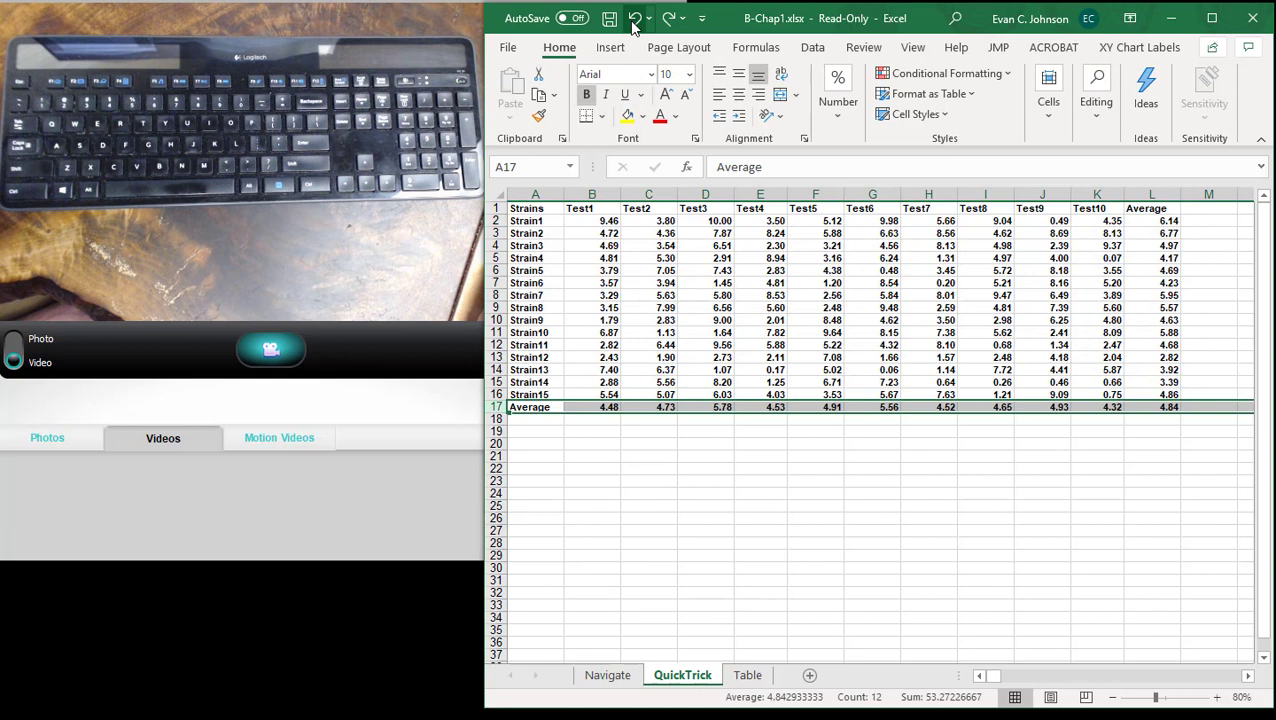
pyautogui.click(703, 529)
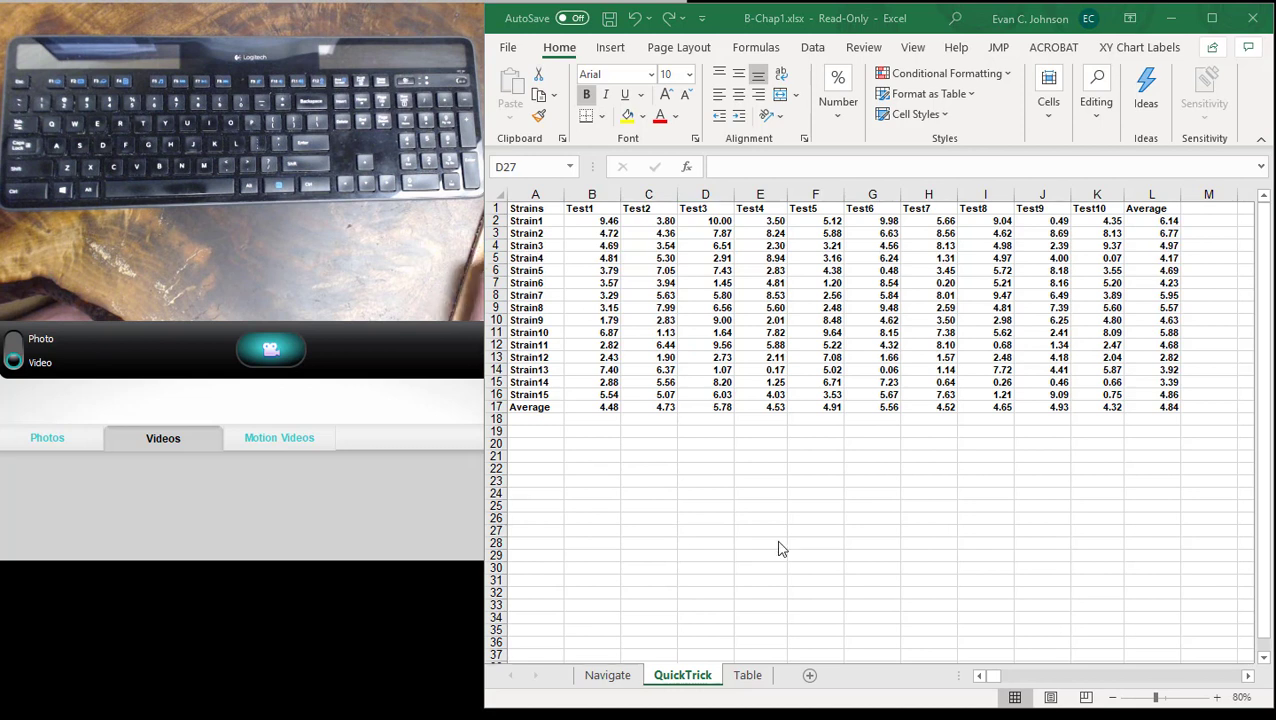
pyautogui.click(817, 558)
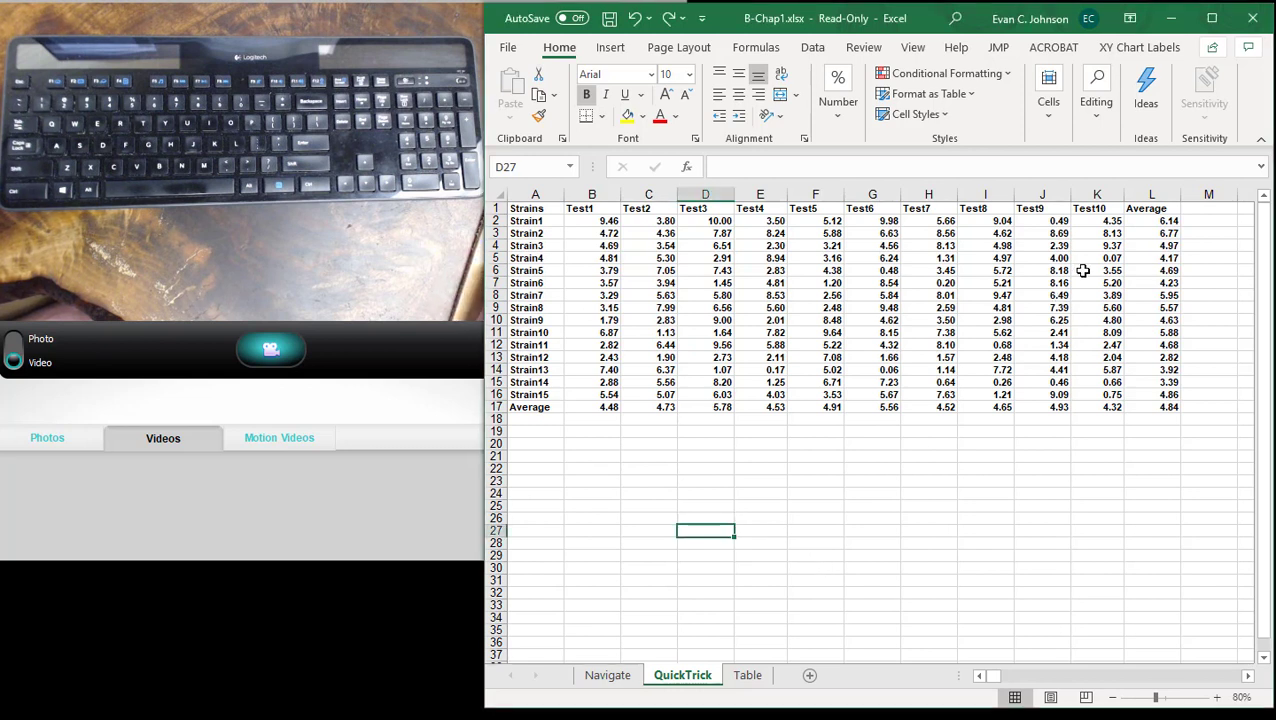
# - Minimize the B-Chap1.xlsx workbook and resize the AutoFill workbook's window so its column A sits beside the keyboard video
pyautogui.click(1176, 24)
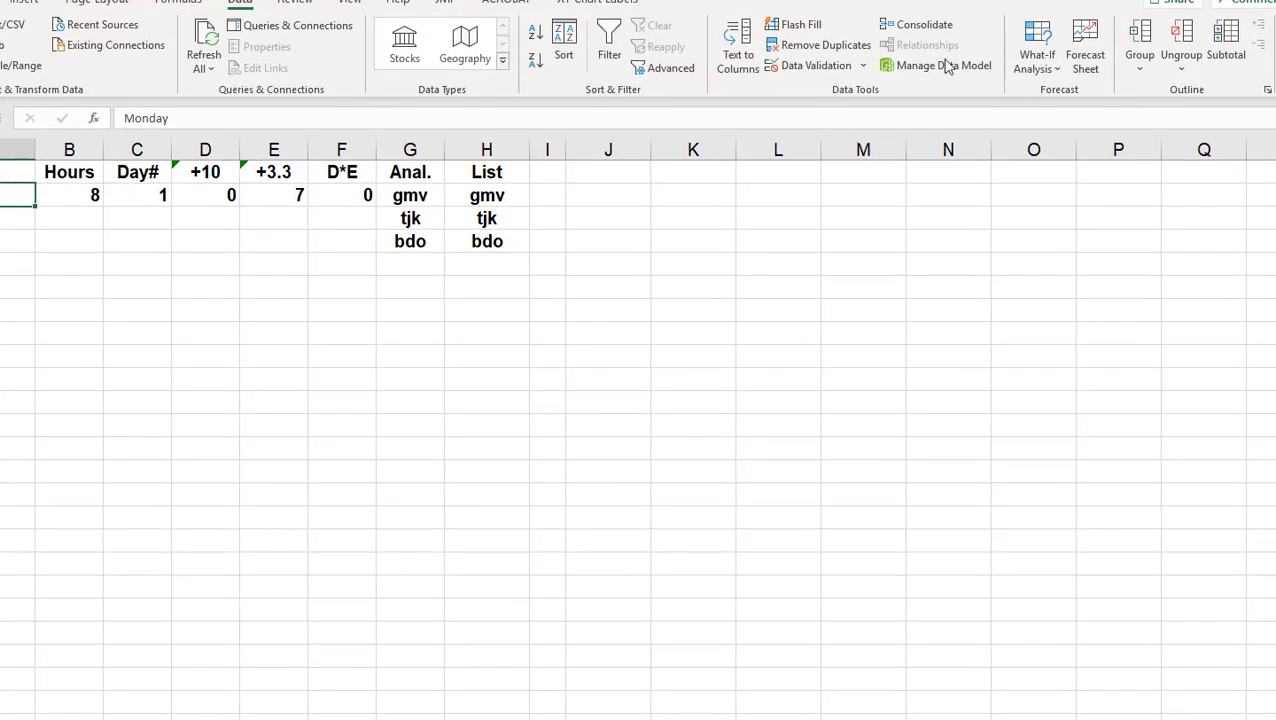
pyautogui.moveTo(0, 719); pyautogui.dragTo(502, 662)
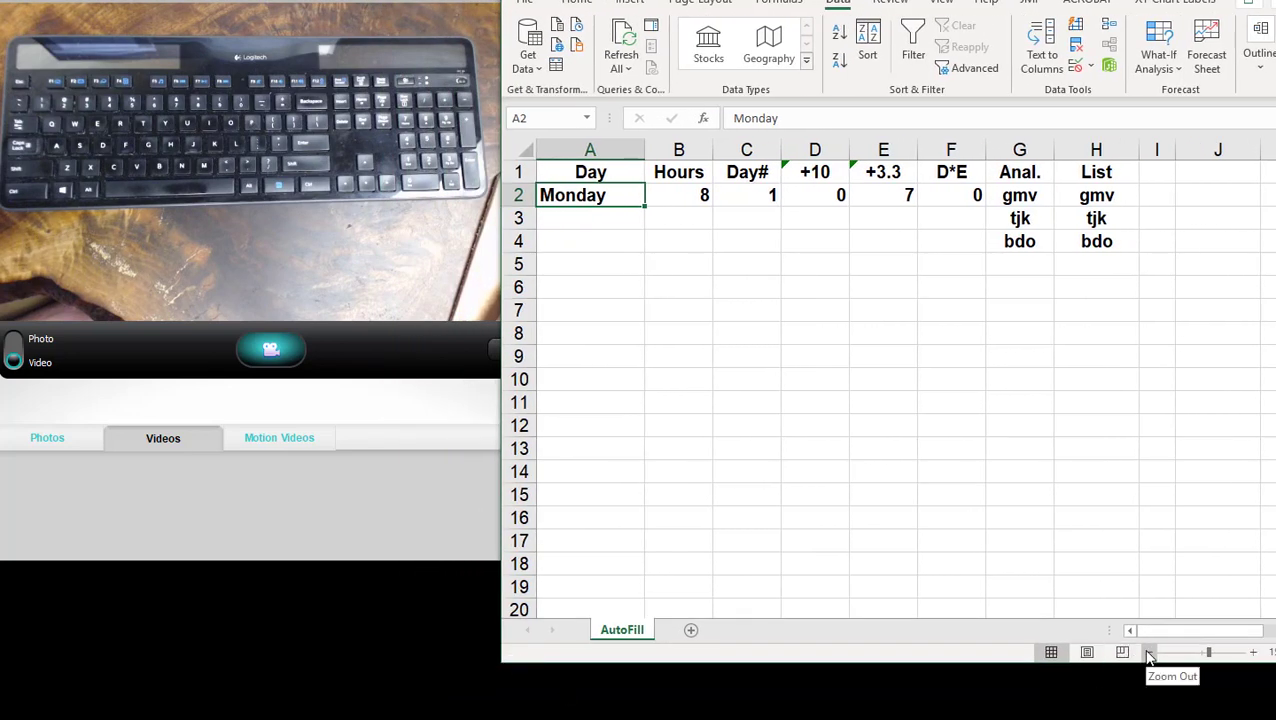
# - AutoFill the weekdays from Monday in A2 down to Friday in A6
pyautogui.click(607, 225)
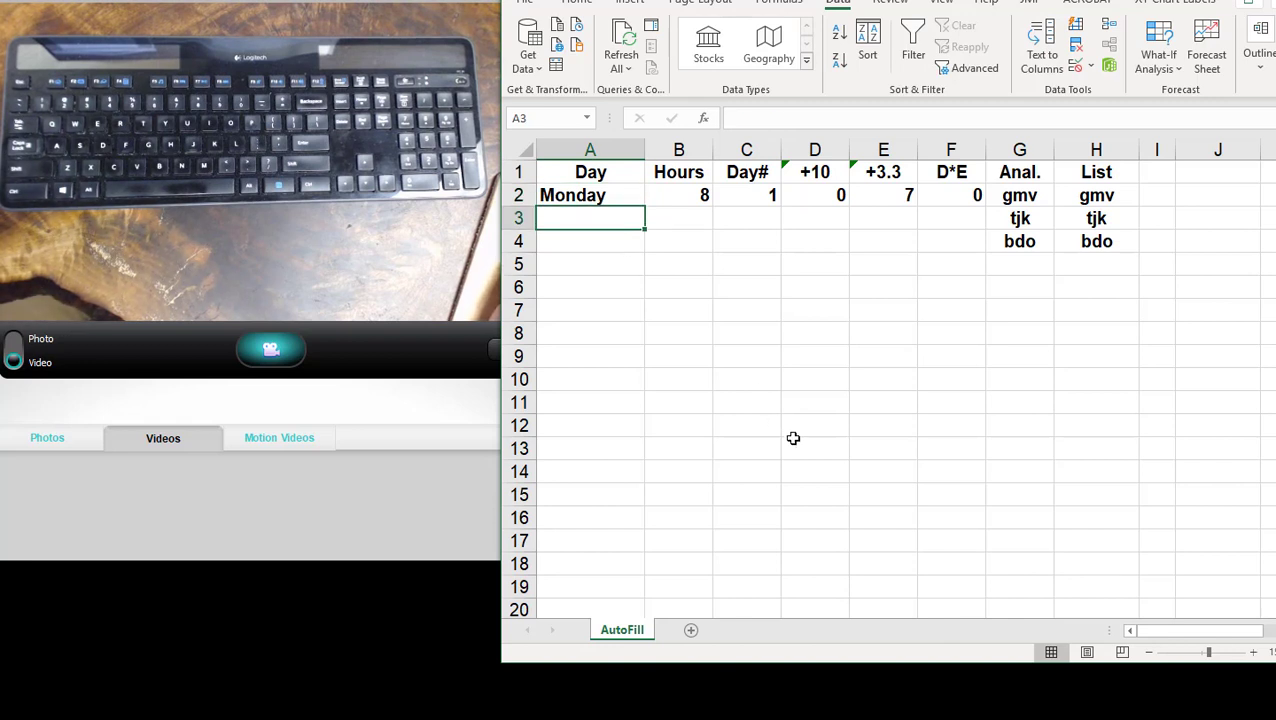
pyautogui.click(643, 197)
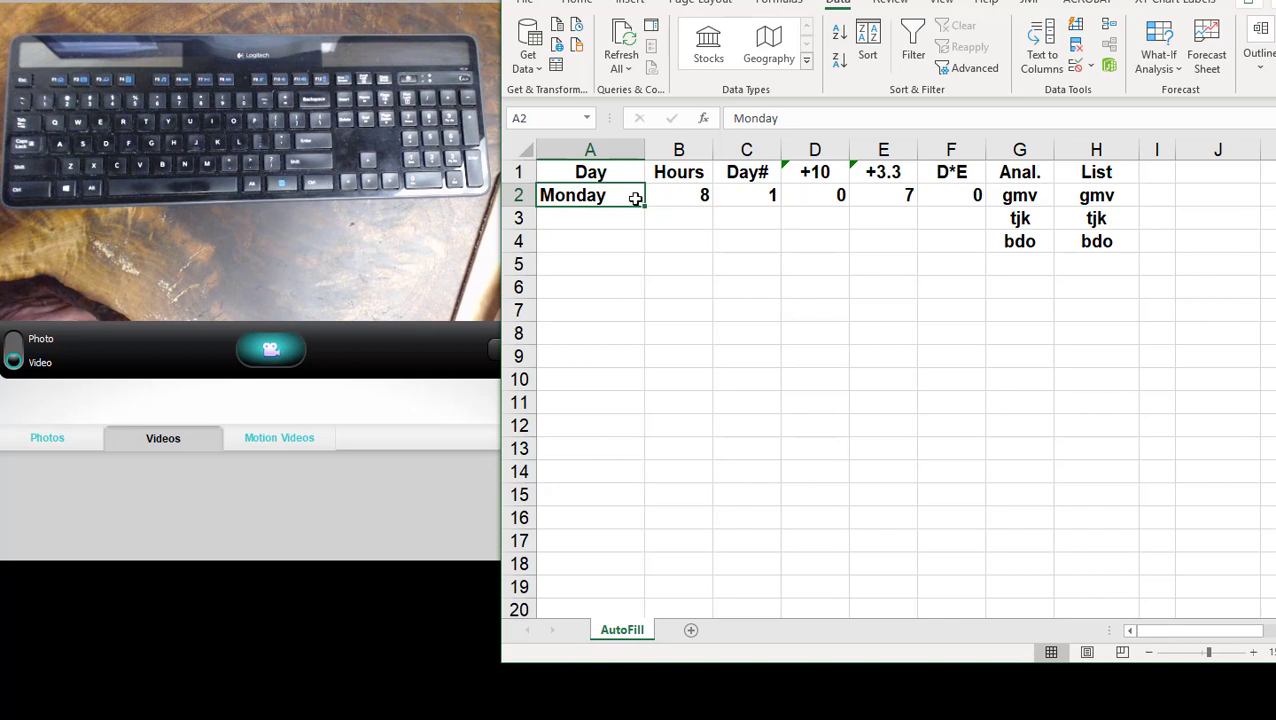
pyautogui.moveTo(643, 203)
pyautogui.mouseDown()
pyautogui.moveTo(646, 374)
pyautogui.moveTo(643, 208)
pyautogui.mouseUp()
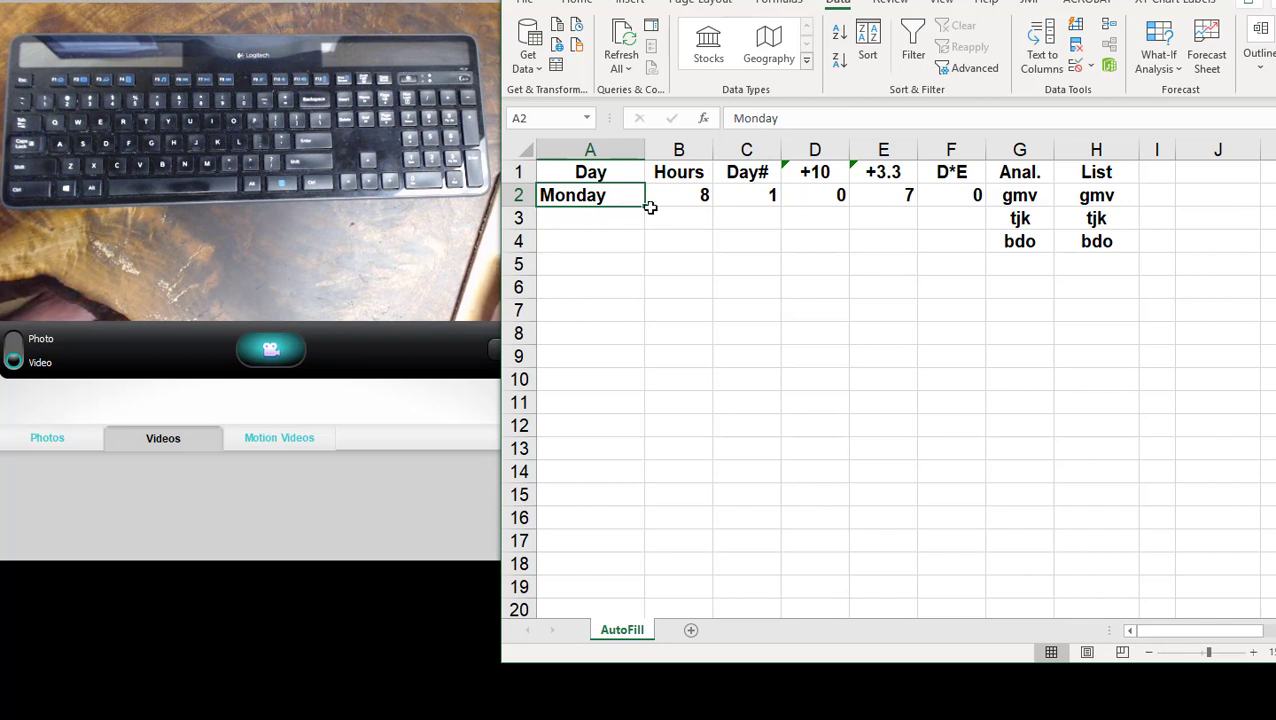
pyautogui.moveTo(647, 208); pyautogui.dragTo(647, 297)
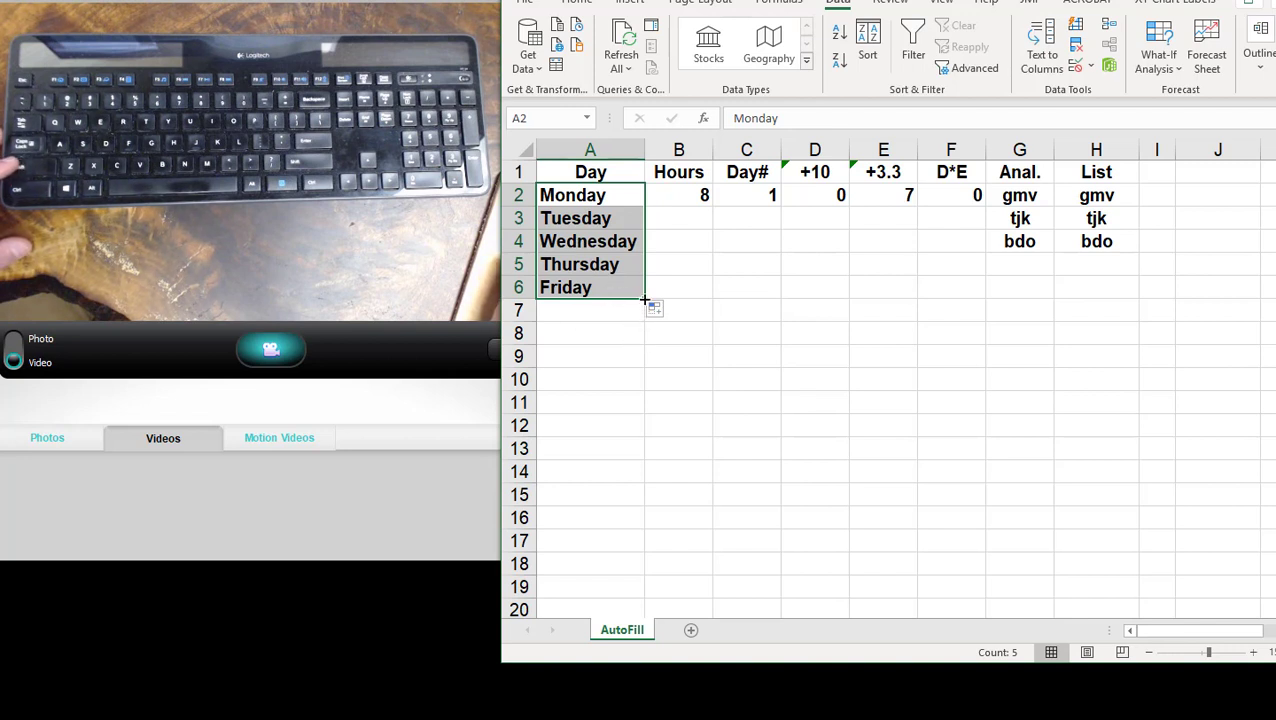
# - Extend the weekday series in column A down to Sunday in A8
pyautogui.click(632, 333)
pyautogui.moveTo(620, 193); pyautogui.dragTo(643, 340)
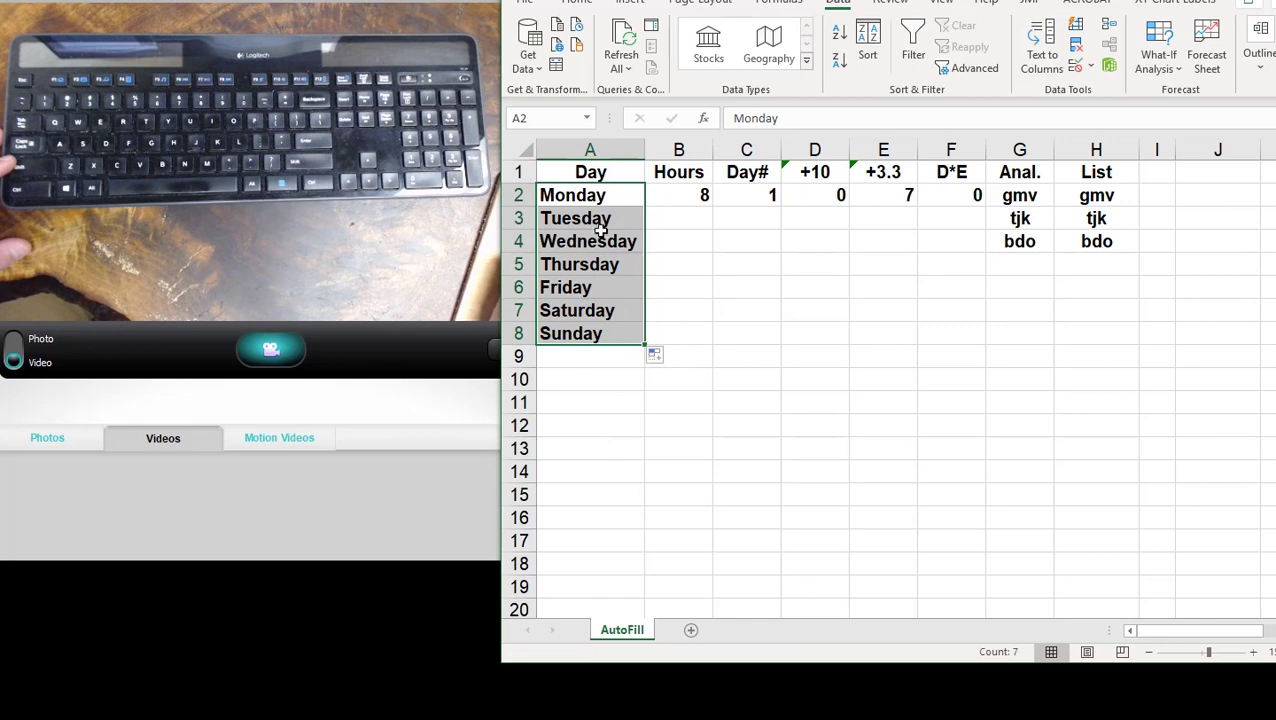
# - Clear Sunday and Saturday from A8 and A7 and AutoFill the Monday-to-Friday pattern in A2:A6 down to A11
pyautogui.click(616, 337)
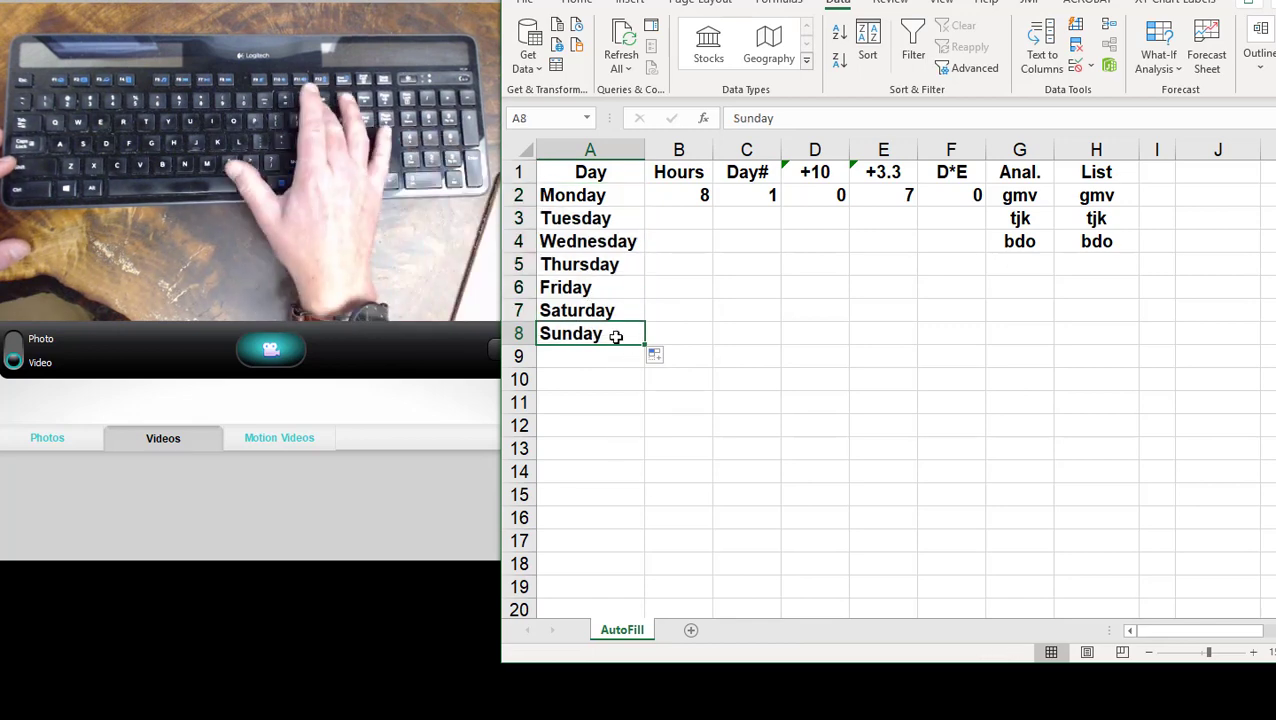
pyautogui.press('BackSpace')
pyautogui.press('Up')
pyautogui.press('BackSpace')
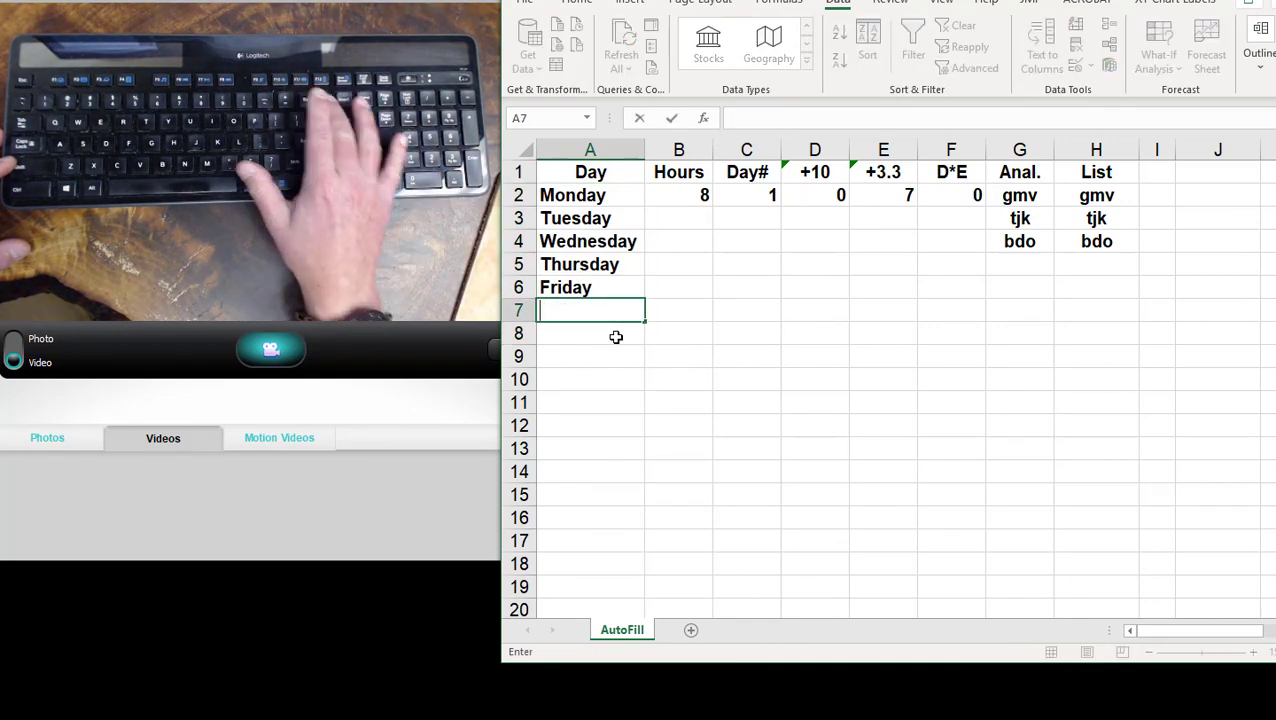
pyautogui.click(609, 288)
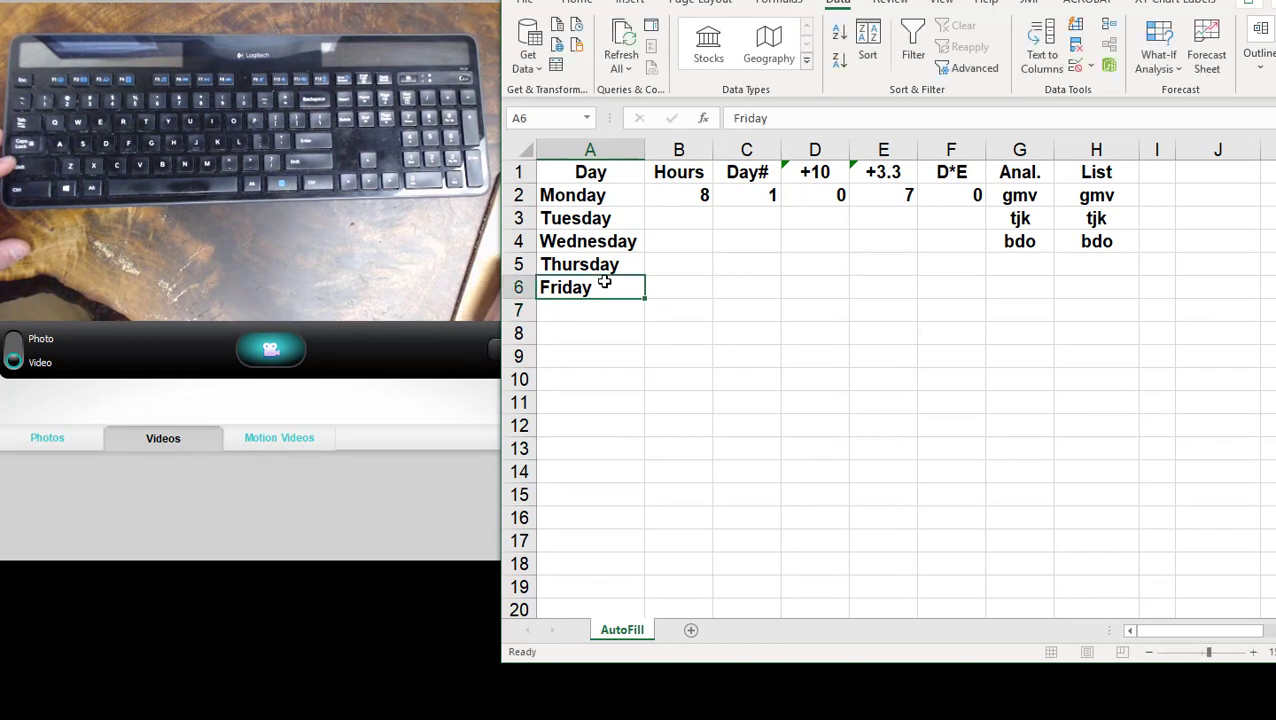
pyautogui.moveTo(612, 195); pyautogui.dragTo(608, 288)
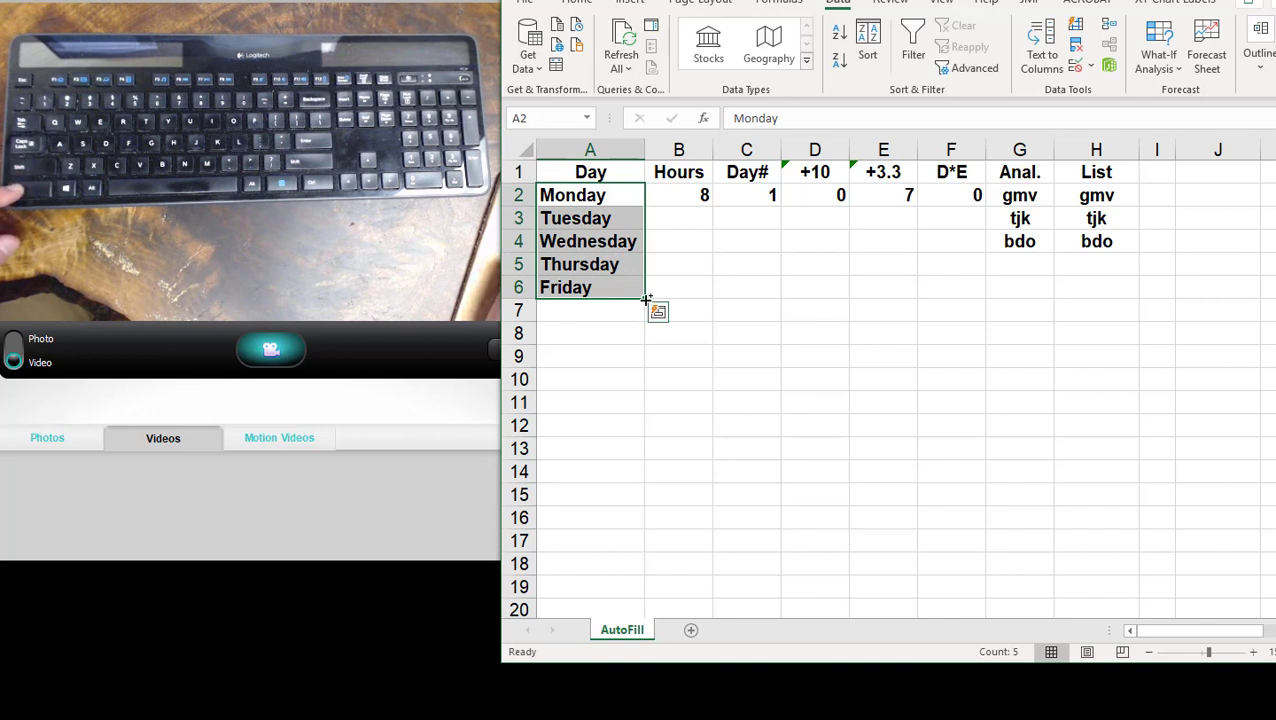
pyautogui.moveTo(646, 299); pyautogui.dragTo(640, 410)
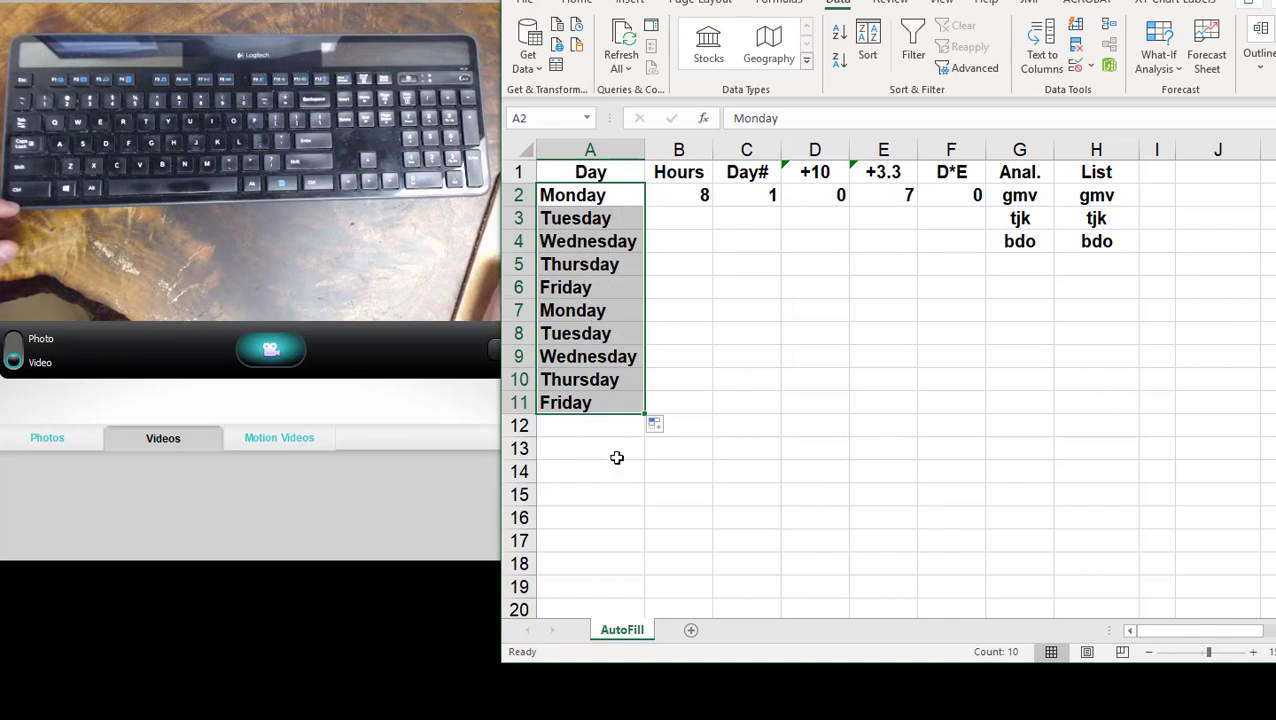
# - AutoFill the 8 in B2 down the Hours column to B11, undo it, and repeat the fill
pyautogui.click(700, 199)
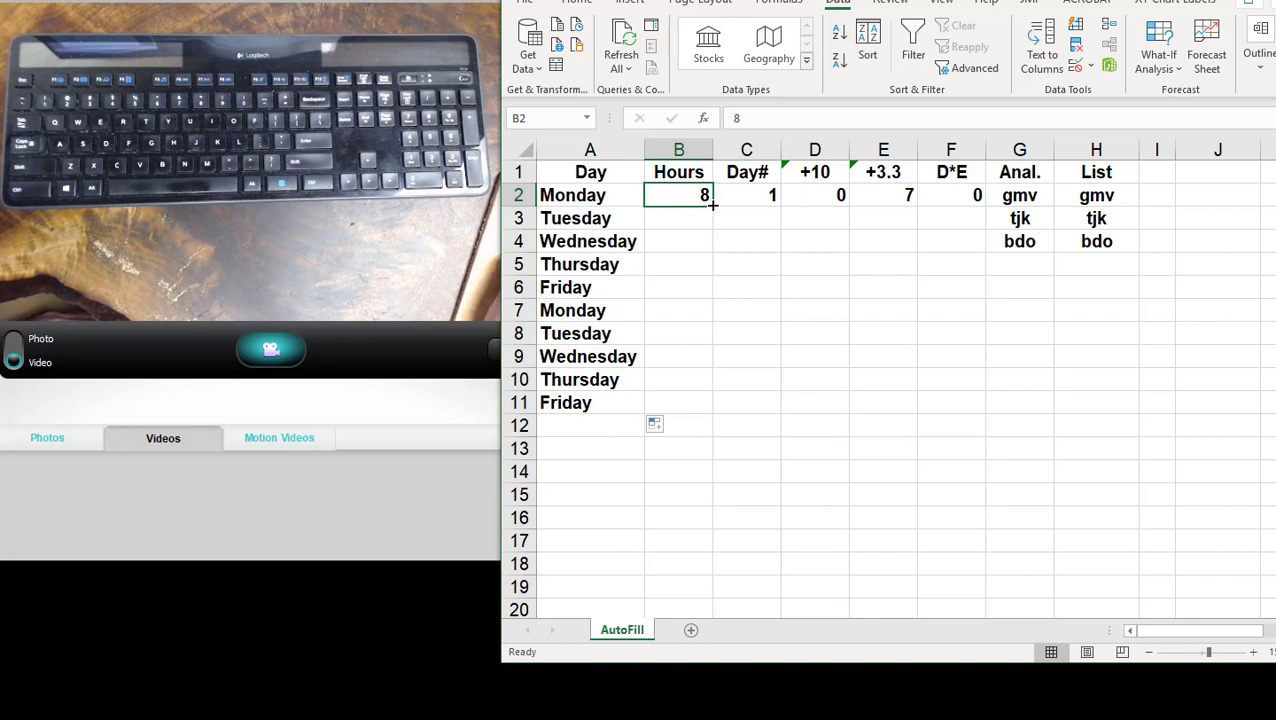
pyautogui.moveTo(712, 204); pyautogui.dragTo(714, 415)
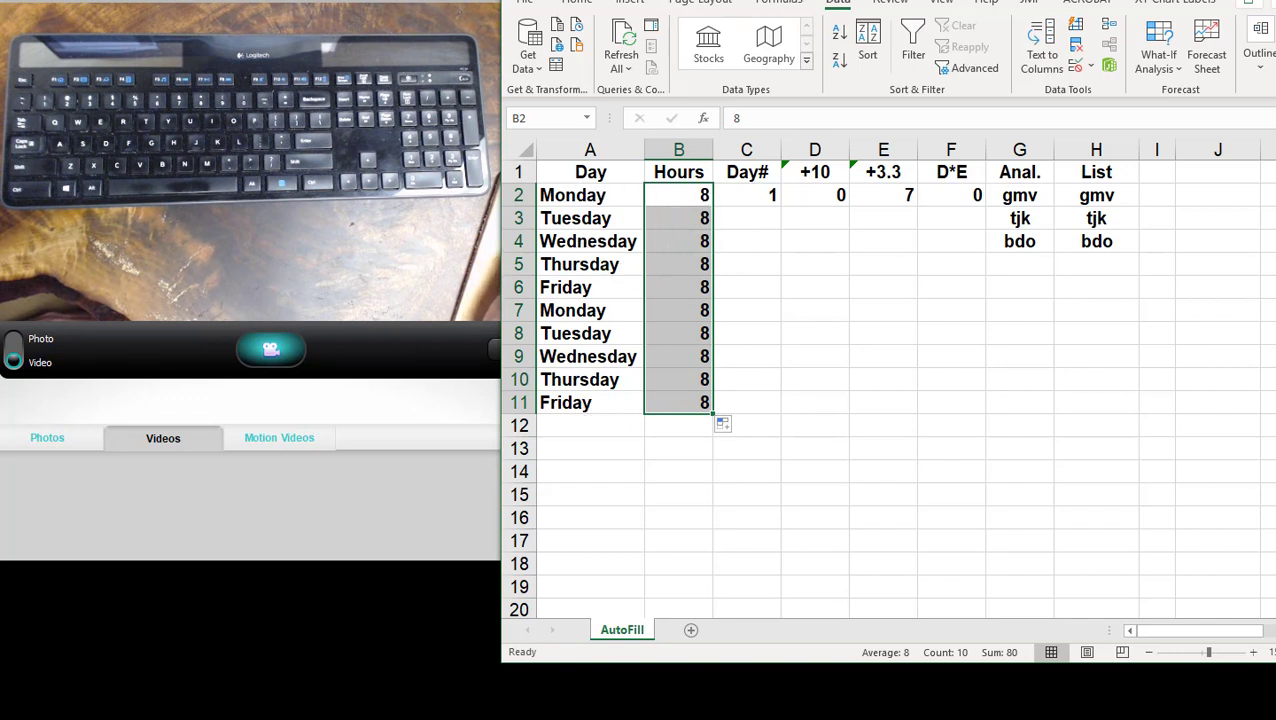
pyautogui.hotkey('ctrl', 'z')
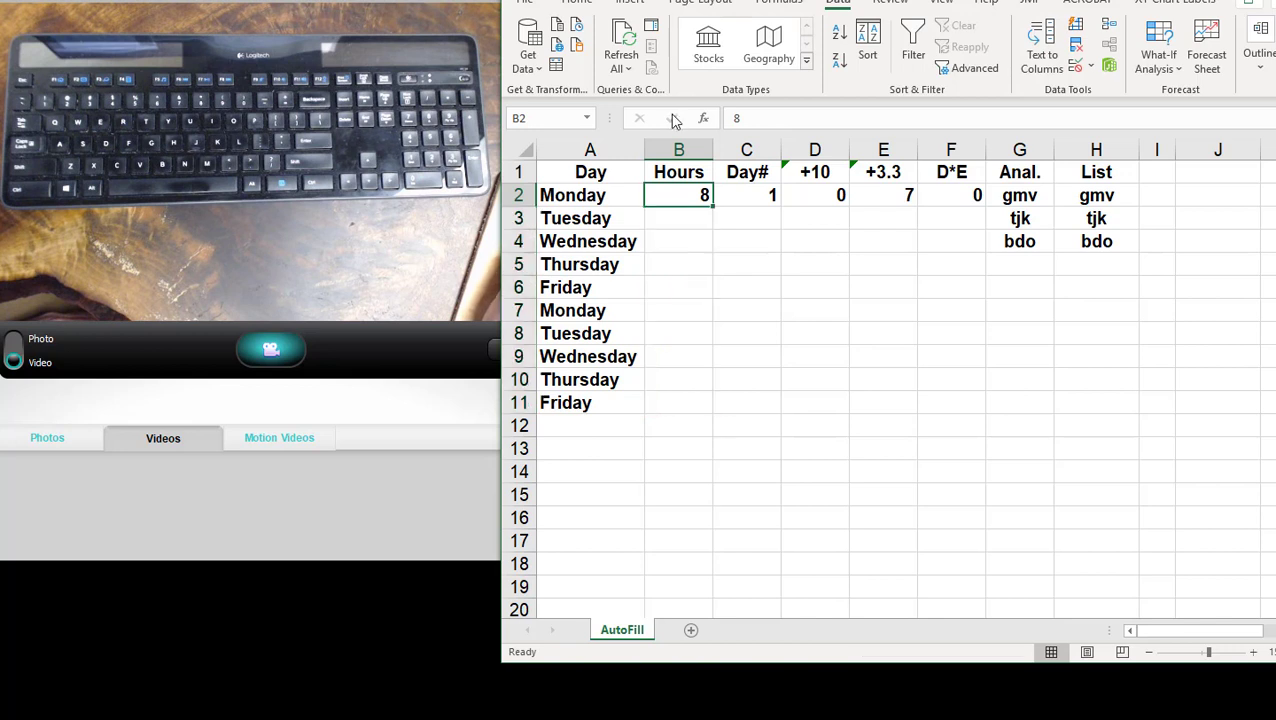
pyautogui.doubleClick(713, 205)
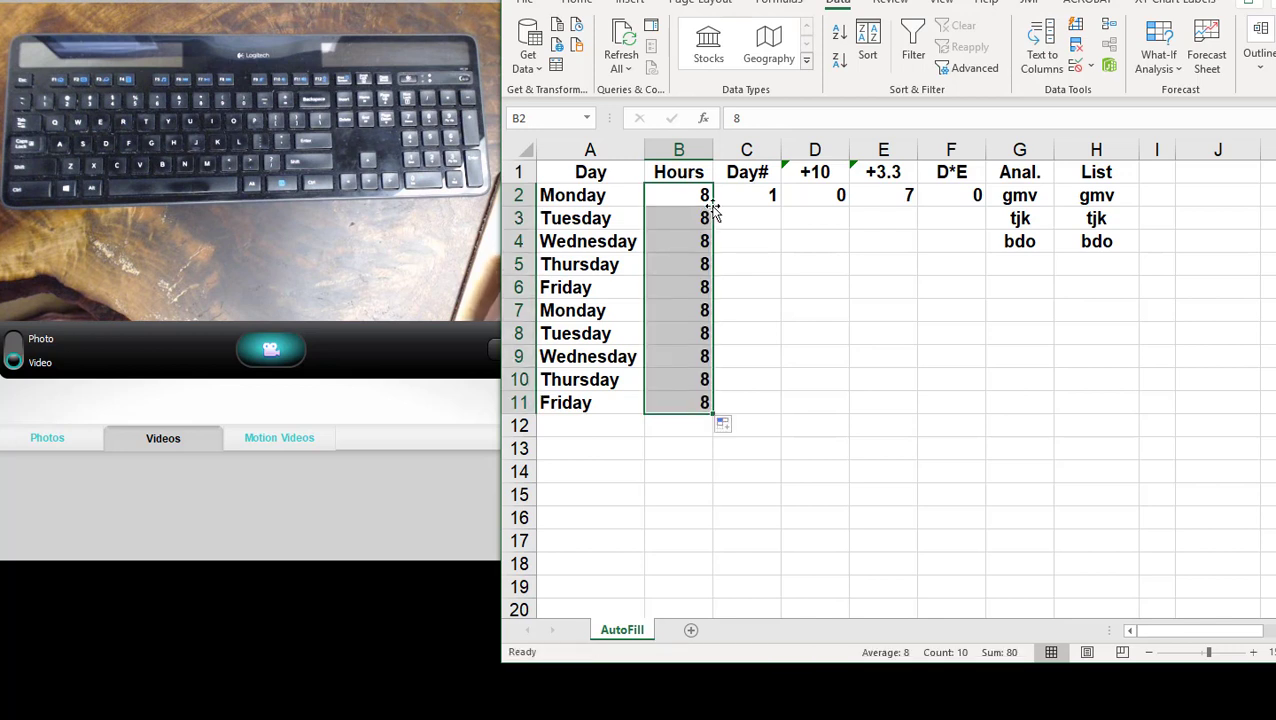
# - AutoFill the 1 in C2 down the Day# column to C11 and change the fill to Fill Series
pyautogui.click(772, 200)
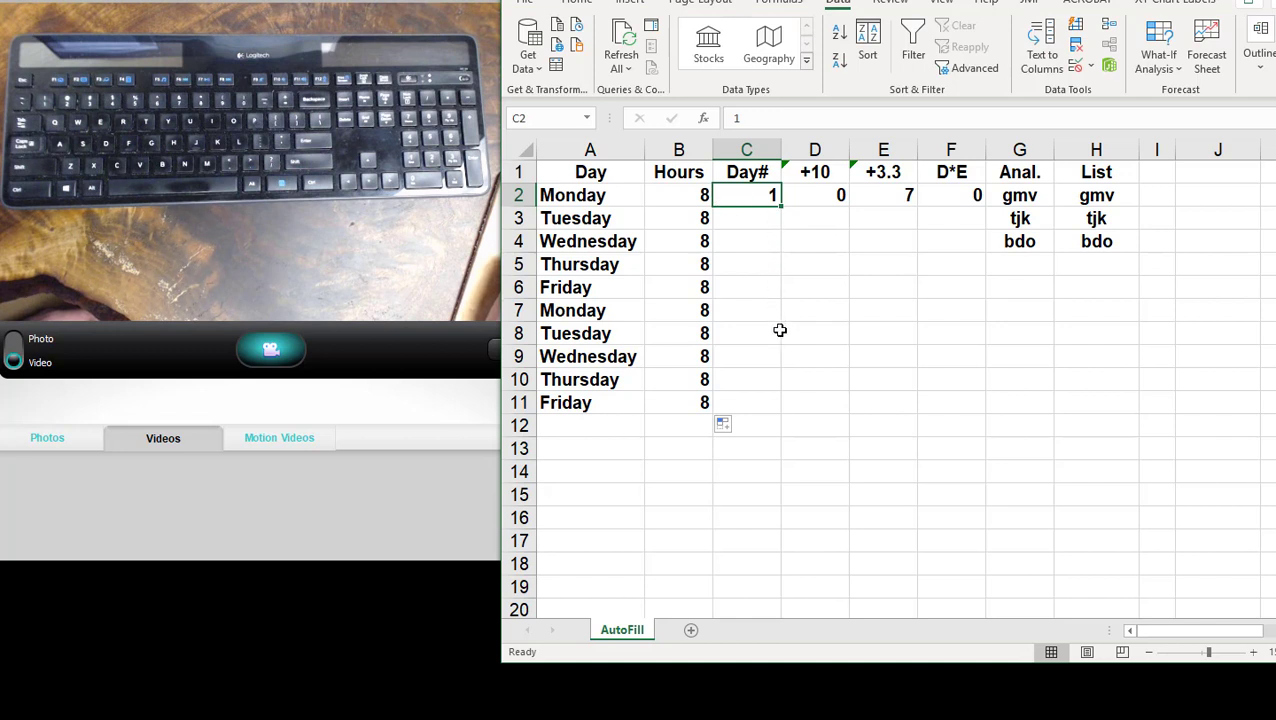
pyautogui.doubleClick(779, 204)
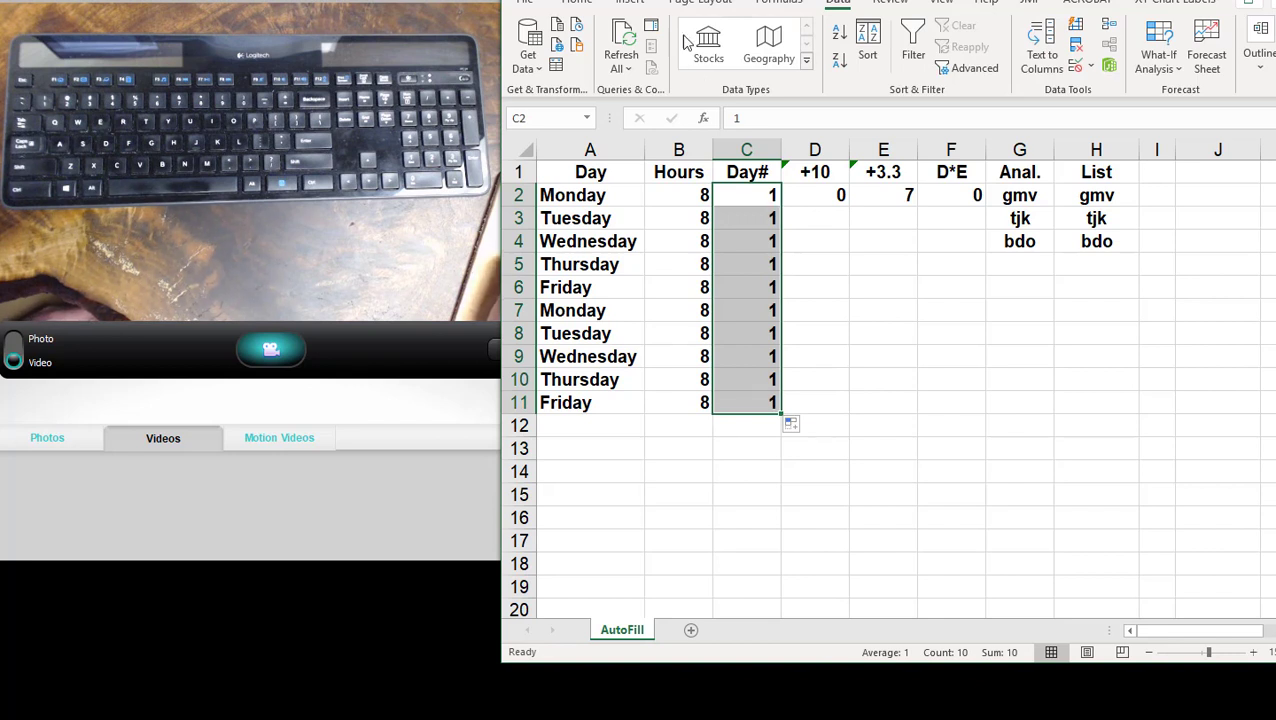
pyautogui.hotkey('ctrl', 'z')
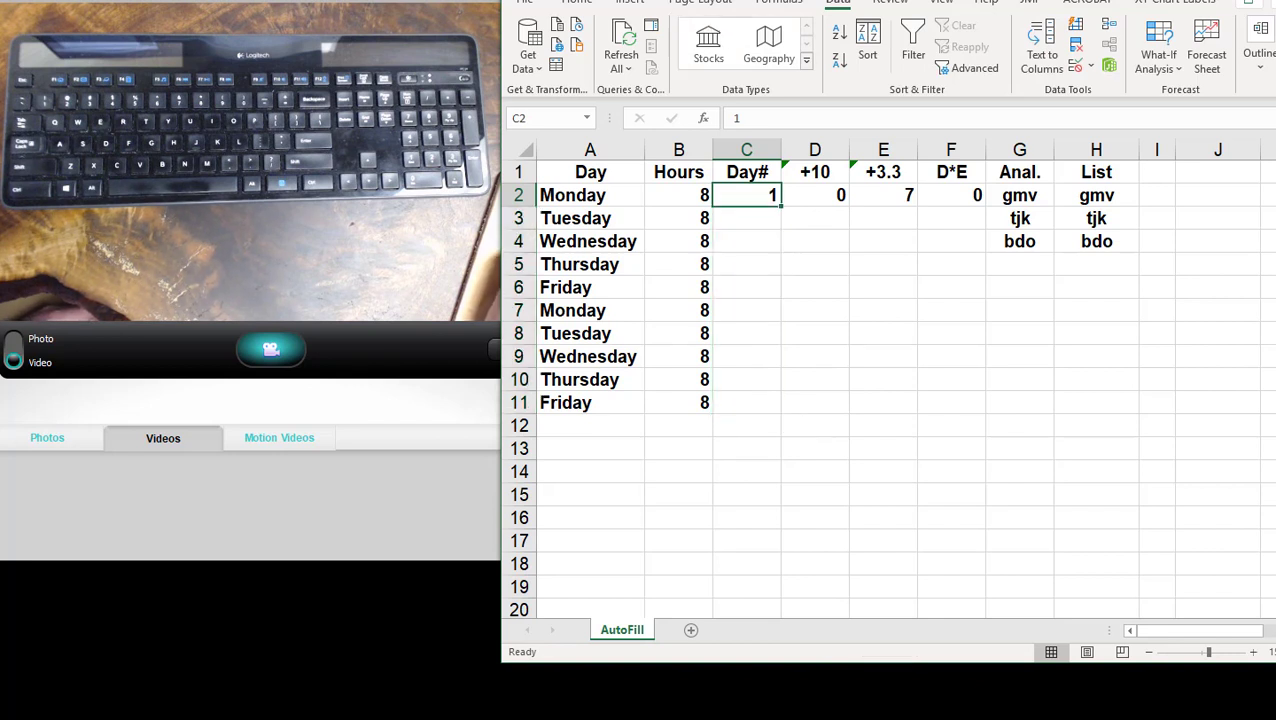
pyautogui.doubleClick(782, 205)
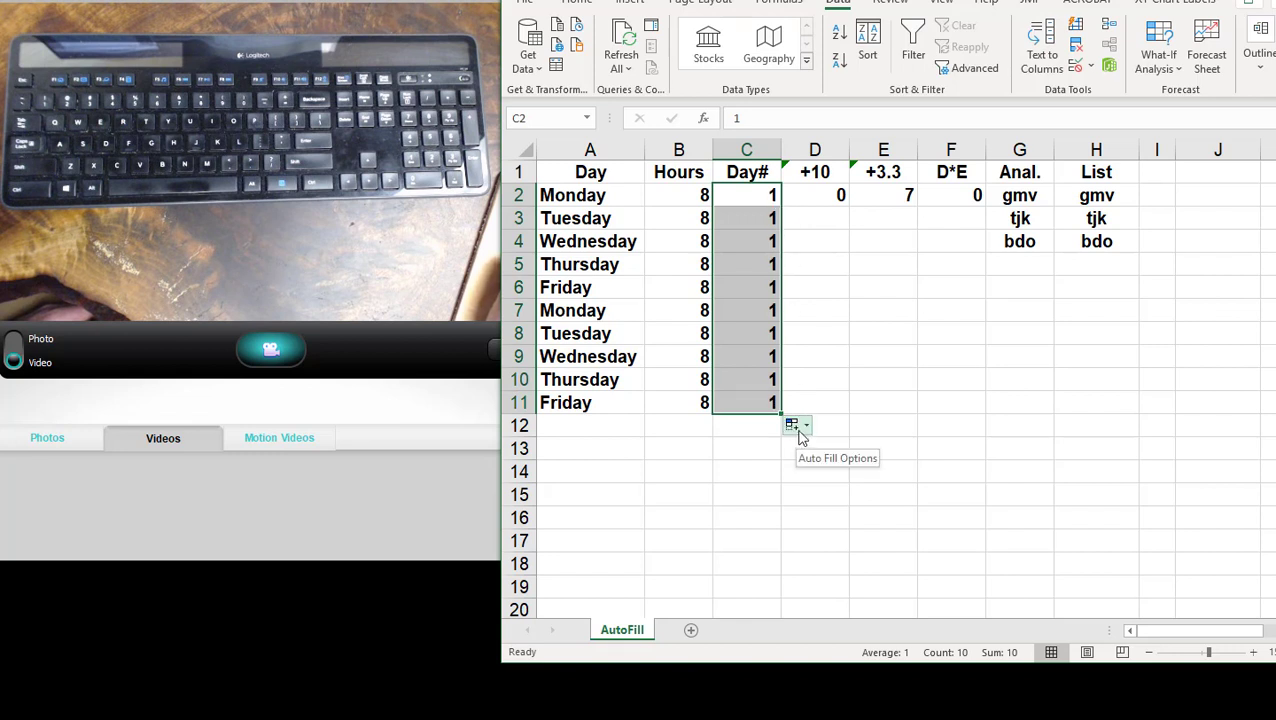
pyautogui.click(806, 426)
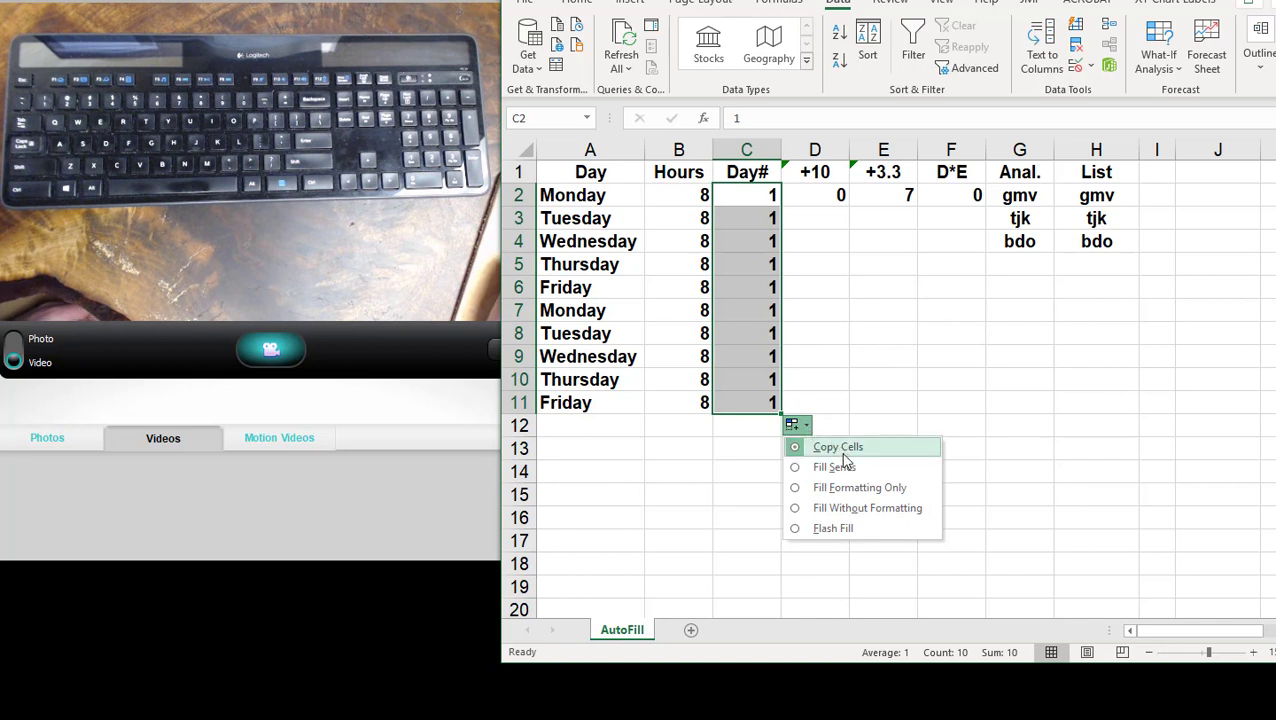
pyautogui.click(834, 467)
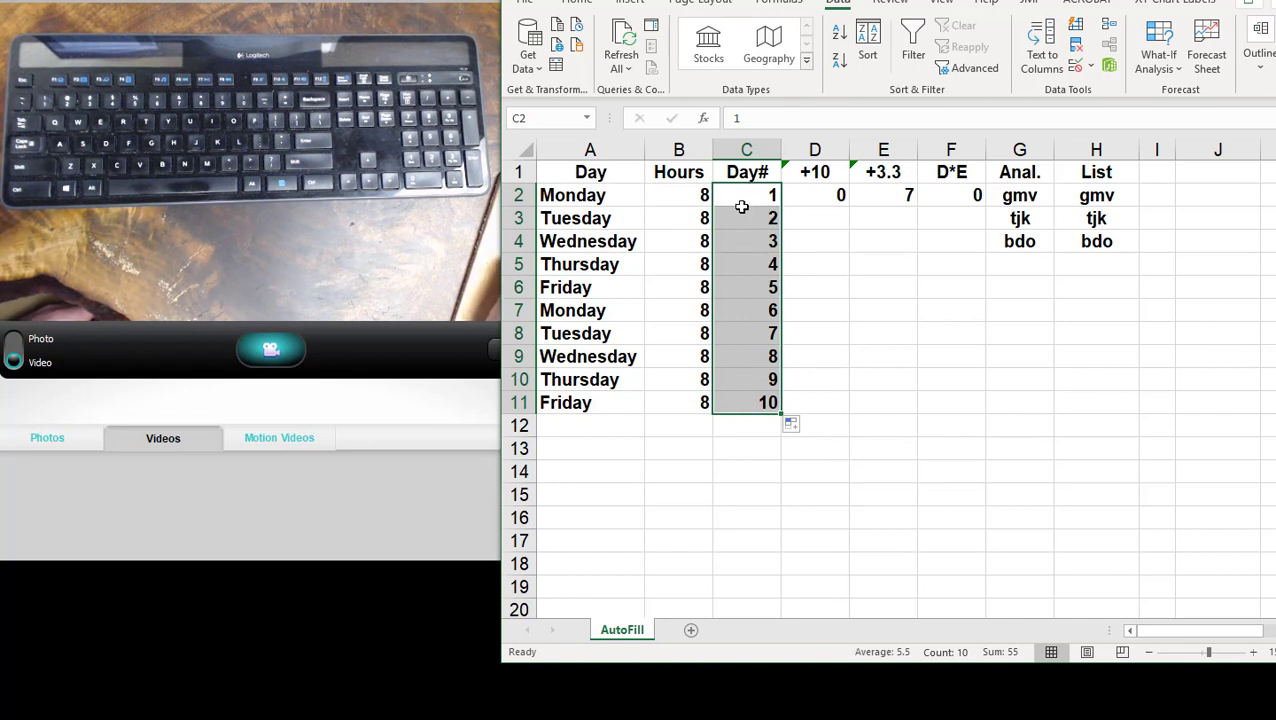
# - Enter 10 in D3 and AutoFill the D2:D3 pattern down the +10 column to D11
pyautogui.click(811, 197)
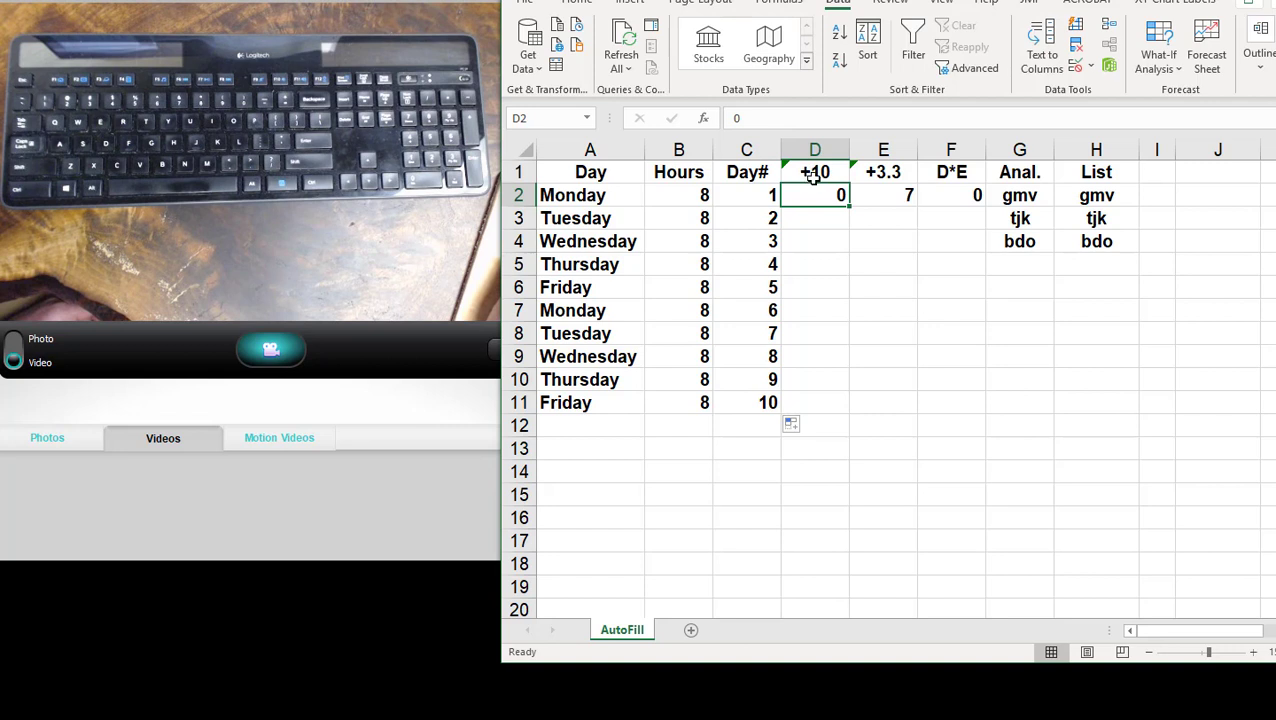
pyautogui.click(822, 225)
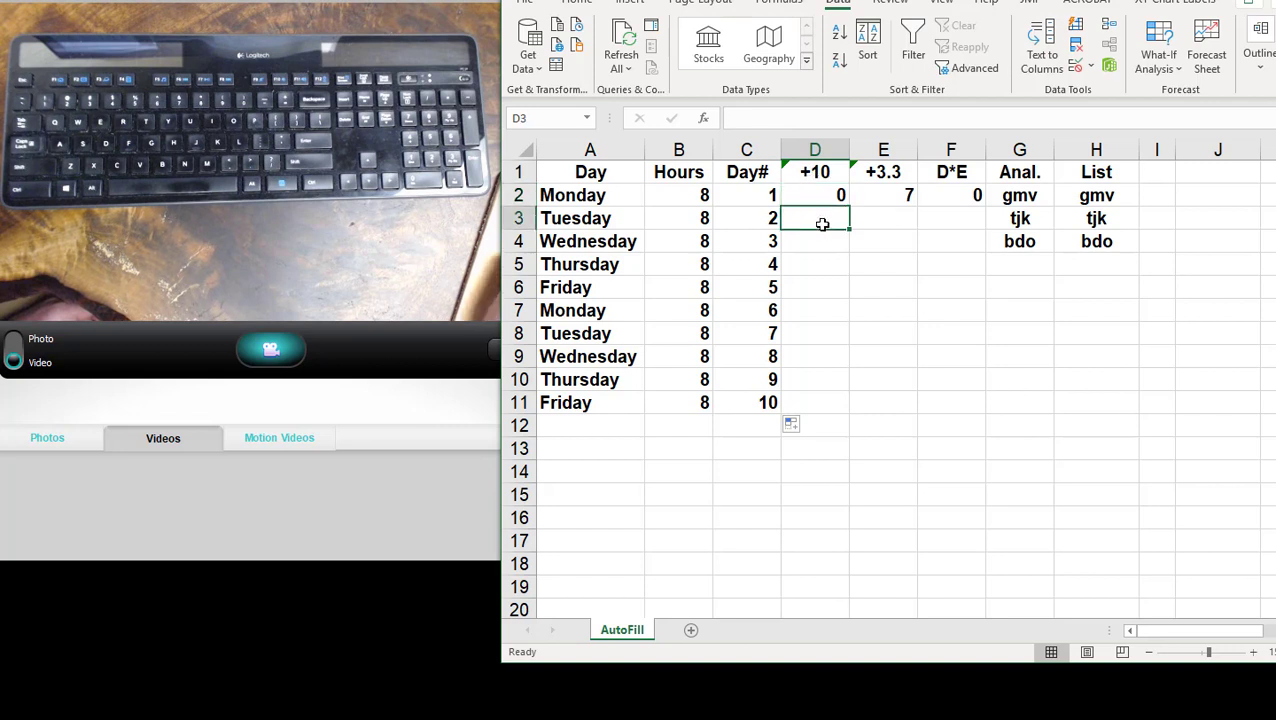
pyautogui.write('10')
pyautogui.press('Return')
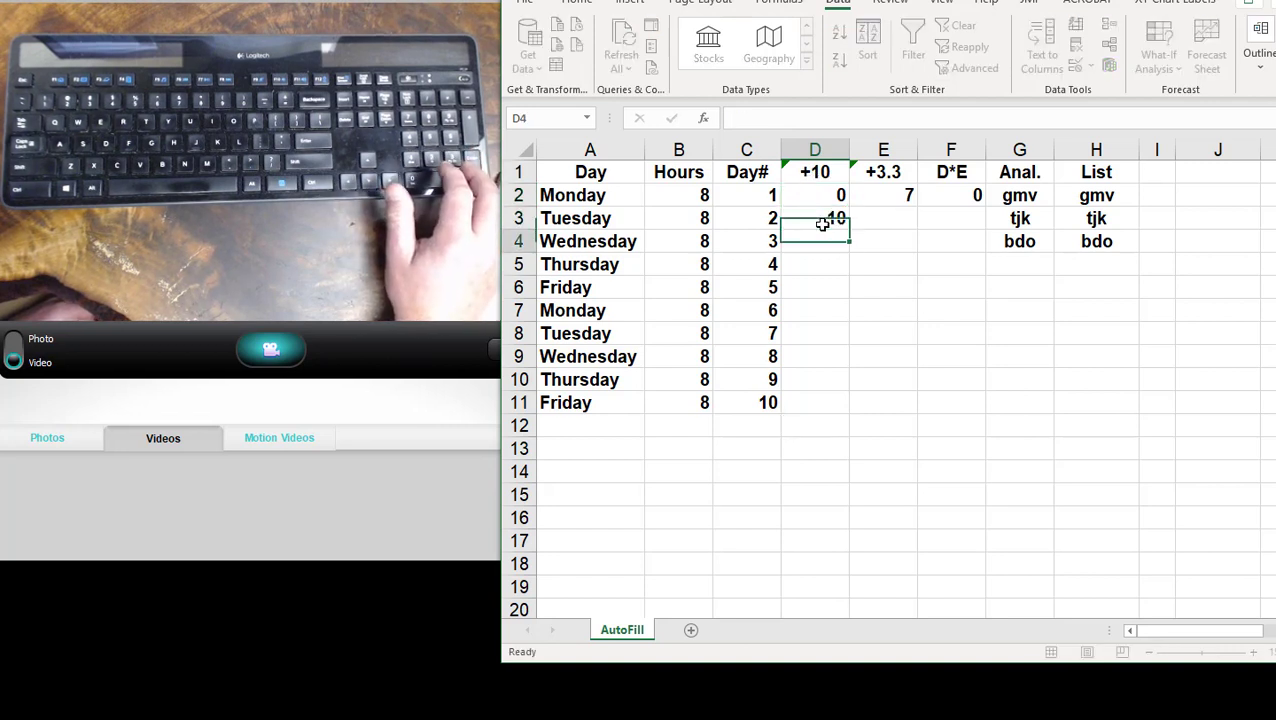
pyautogui.click(825, 193)
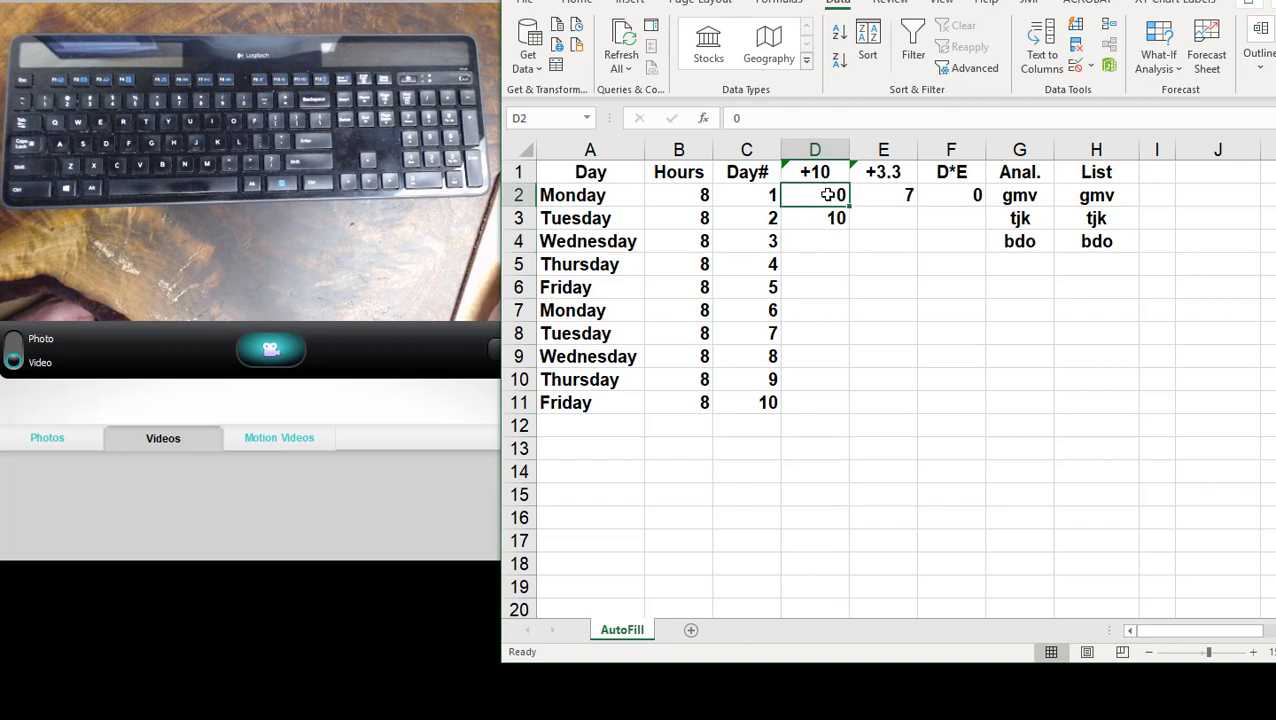
pyautogui.moveTo(829, 194); pyautogui.dragTo(832, 213)
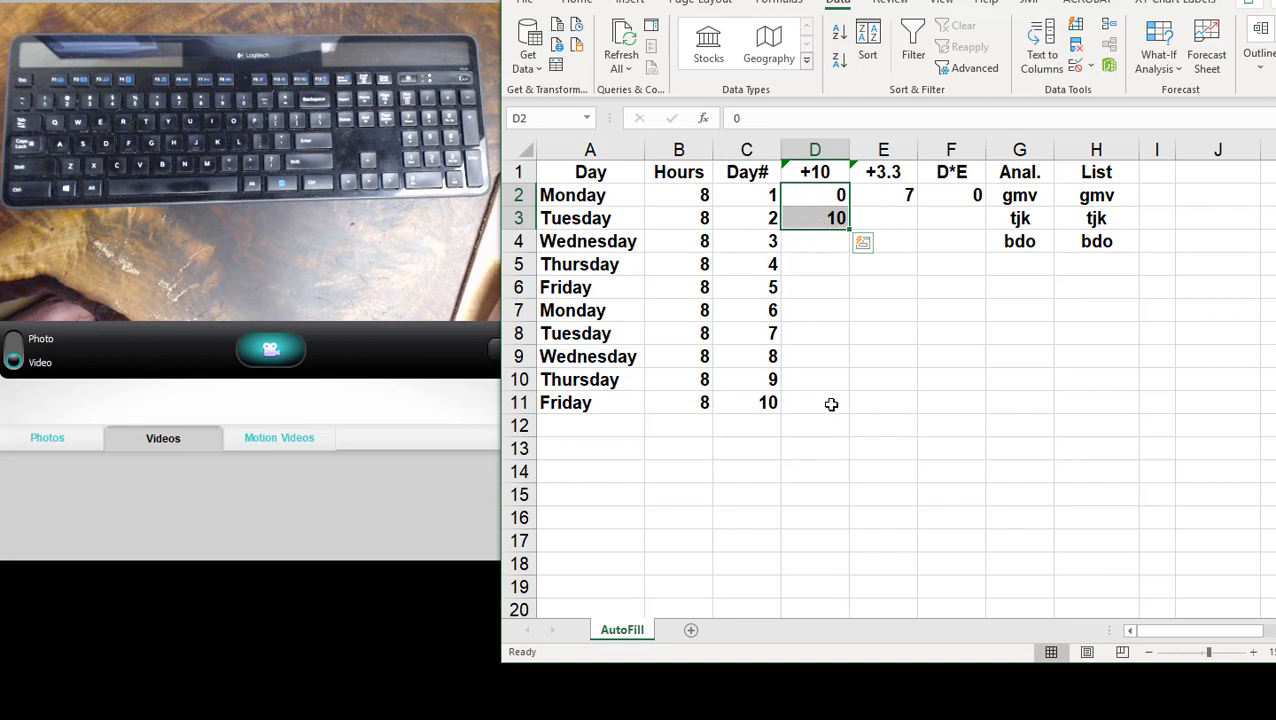
pyautogui.doubleClick(847, 230)
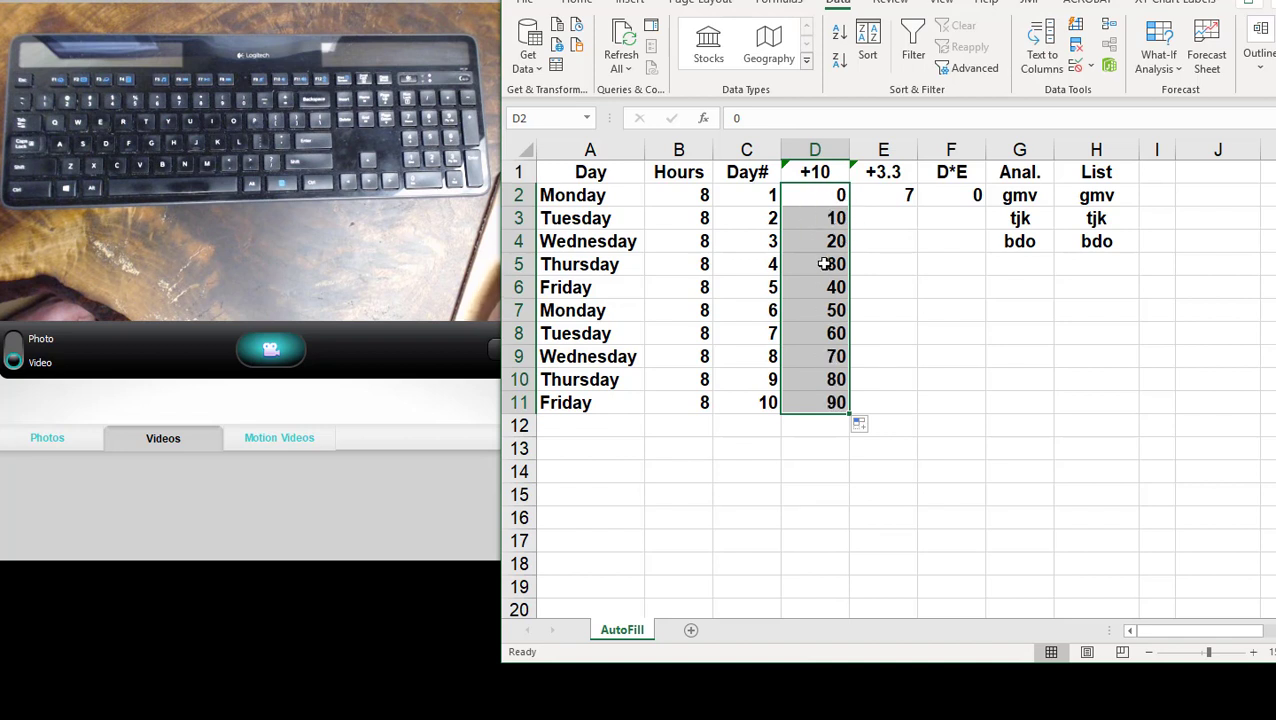
# - Enter 10.3 in E3 and AutoFill the E2:E3 pattern down the +3.3 column to E11
pyautogui.click(887, 197)
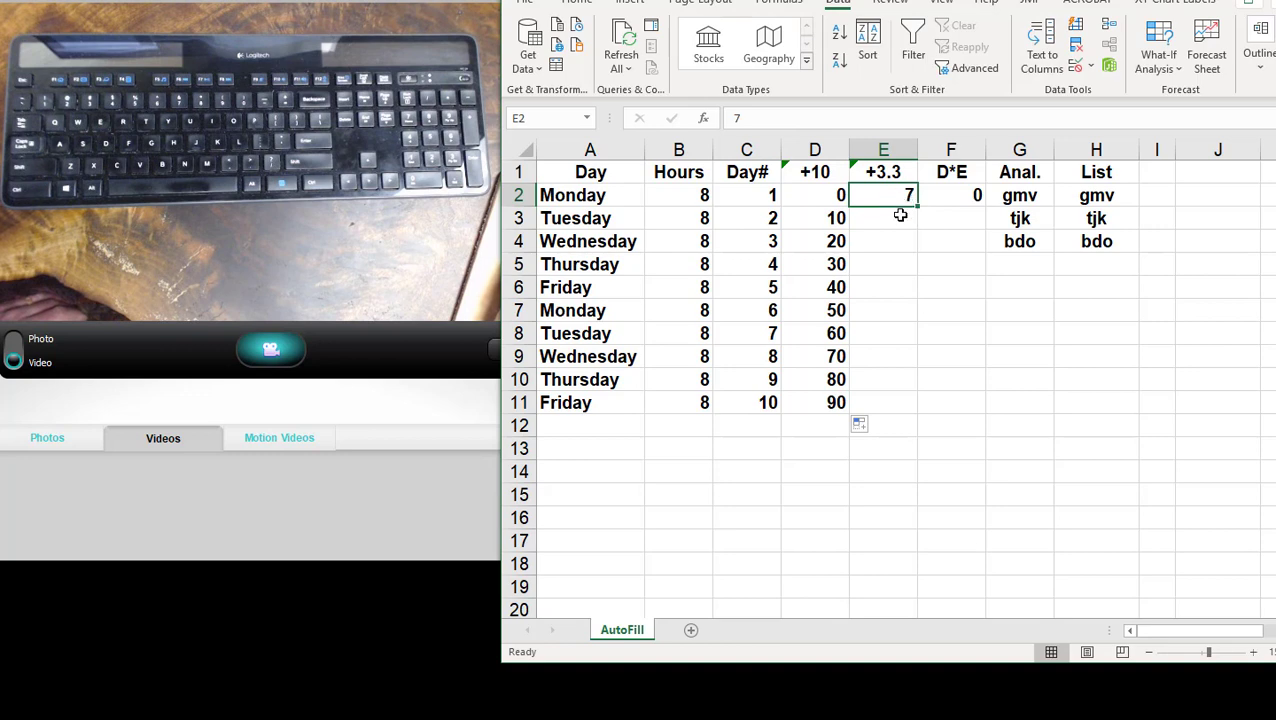
pyautogui.click(900, 216)
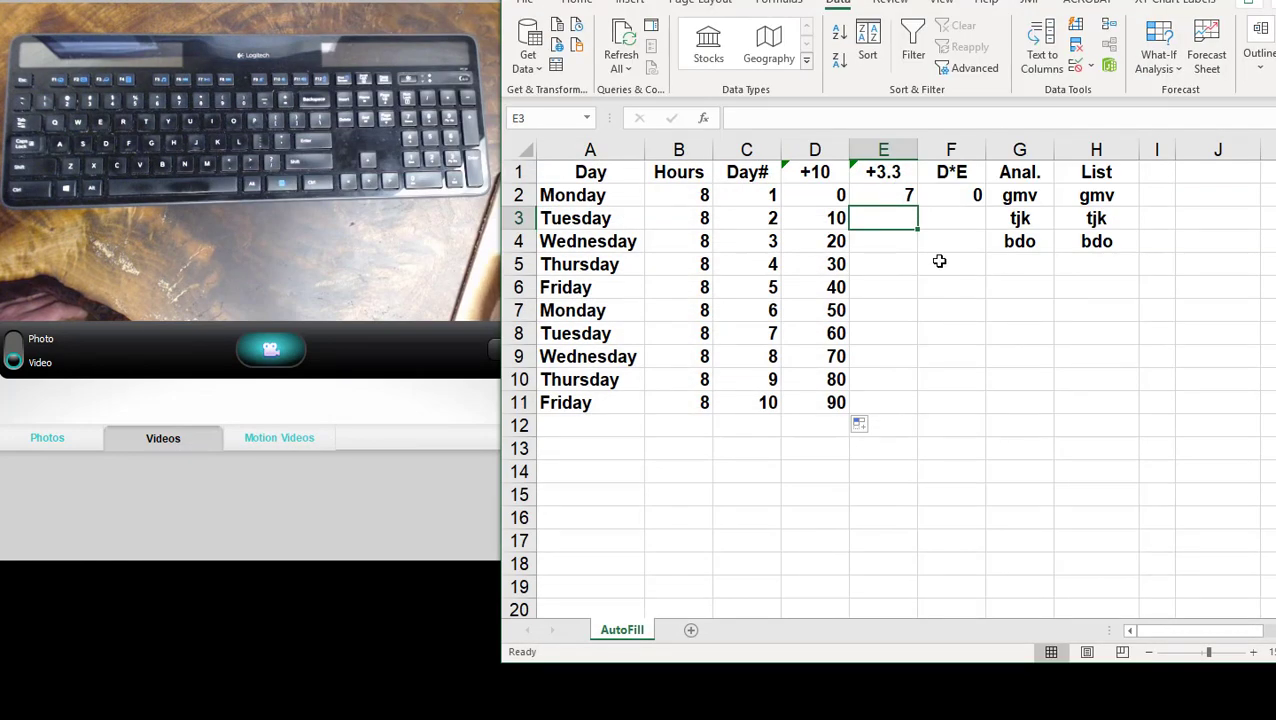
pyautogui.write('10')
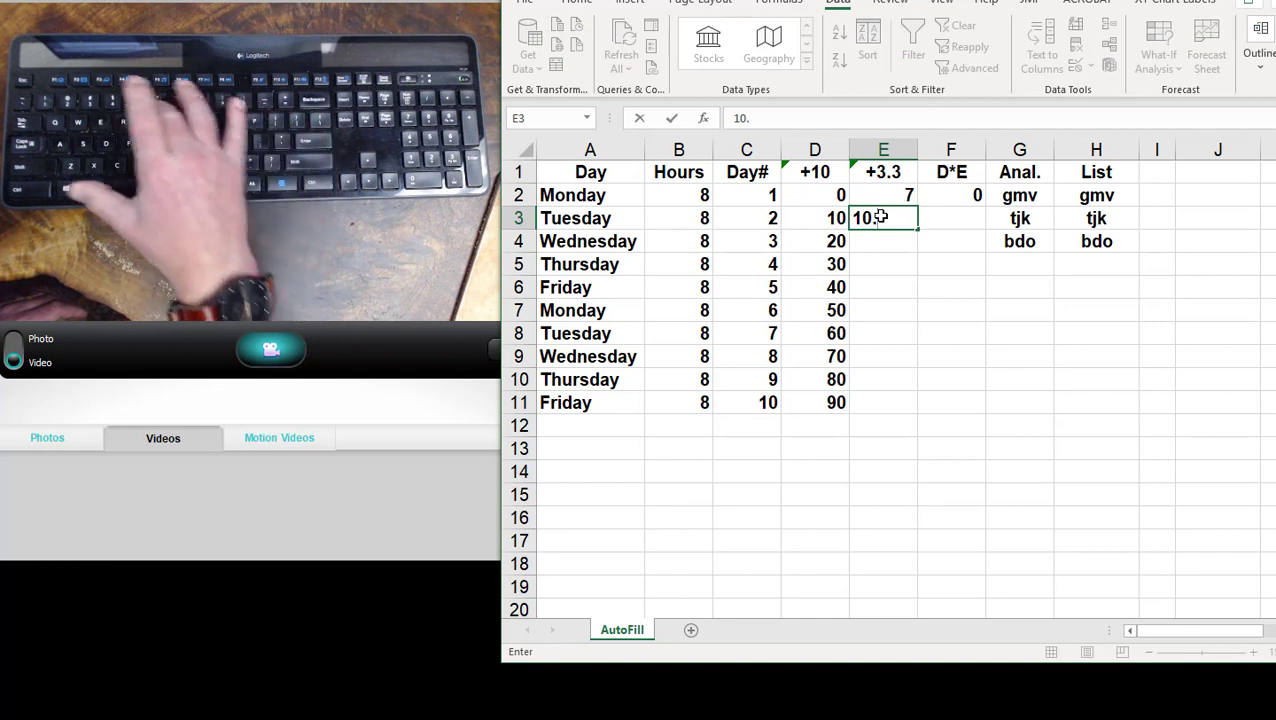
pyautogui.write('.3')
pyautogui.click(900, 290)
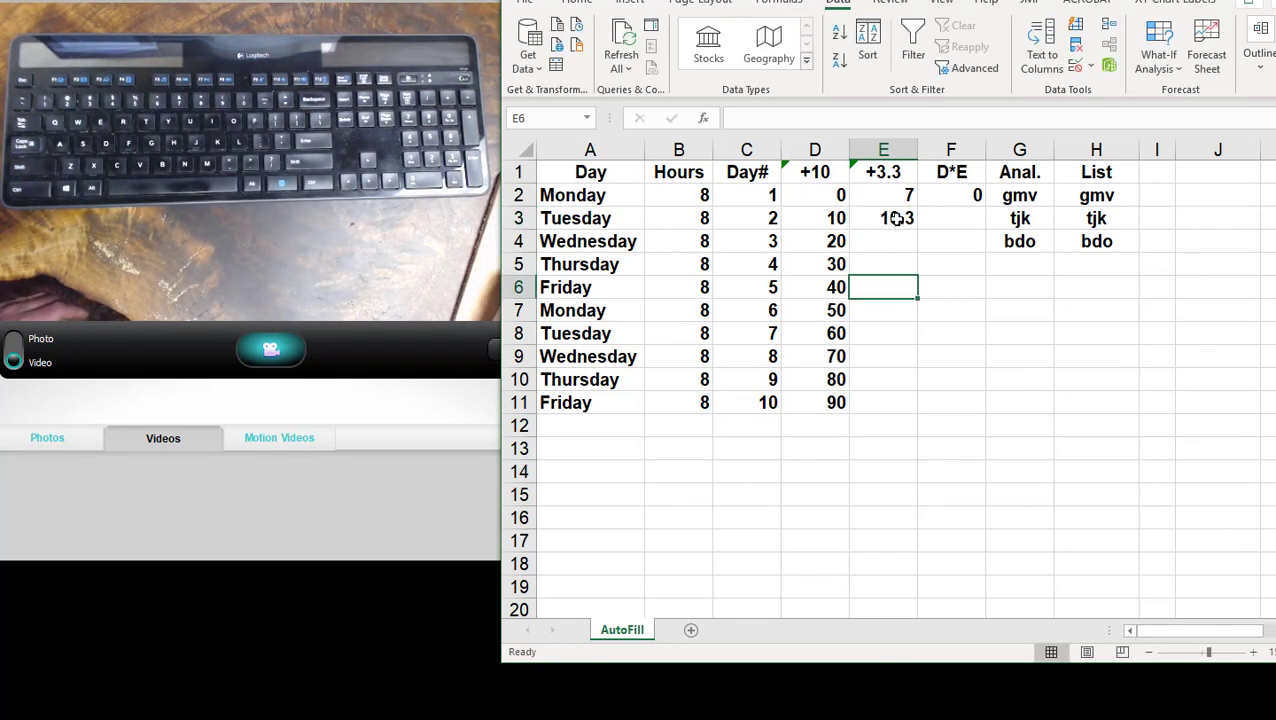
pyautogui.moveTo(892, 195); pyautogui.dragTo(920, 420)
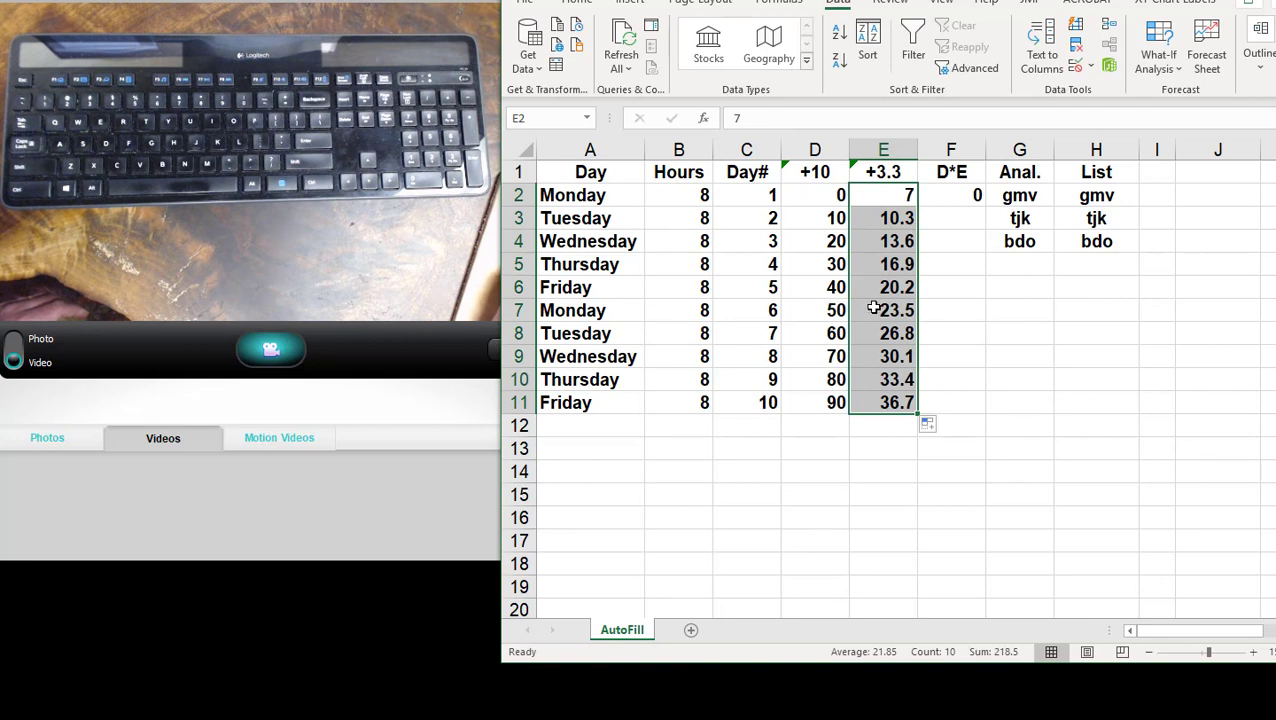
# - Clear the filled values from E3:E11, keeping only the 7 in E2
pyautogui.click(889, 402)
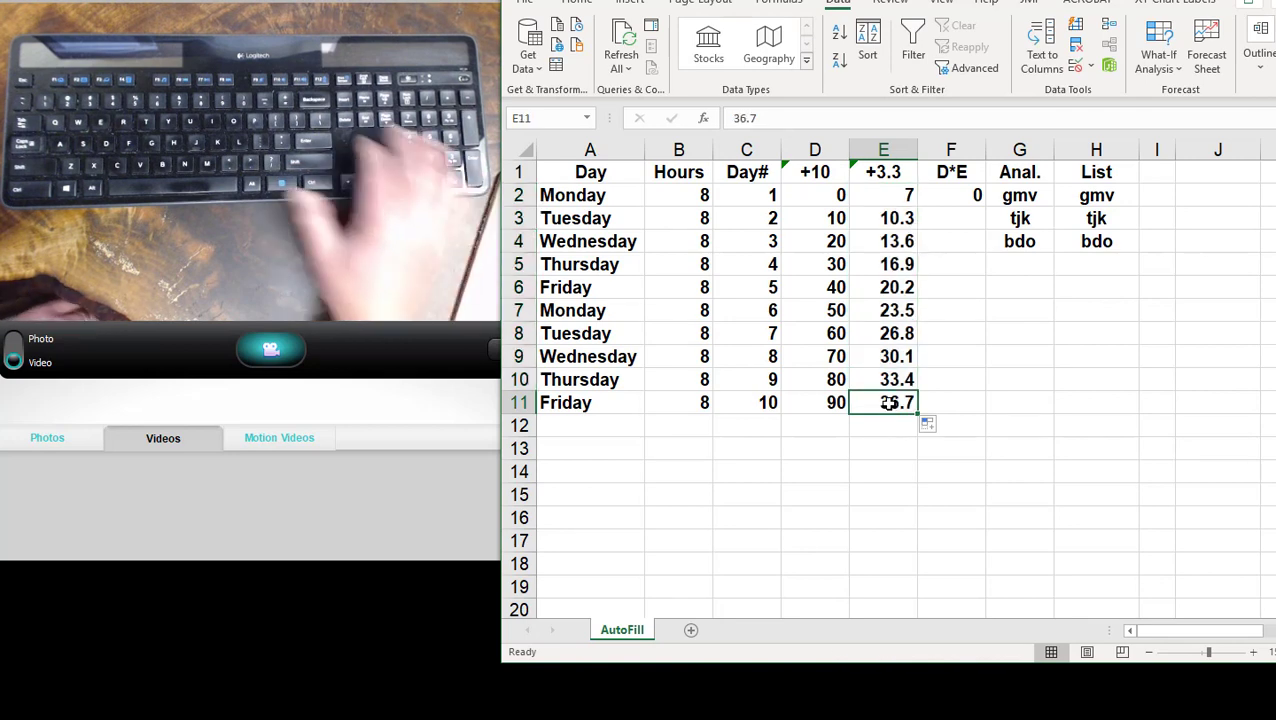
pyautogui.press('BackSpace')
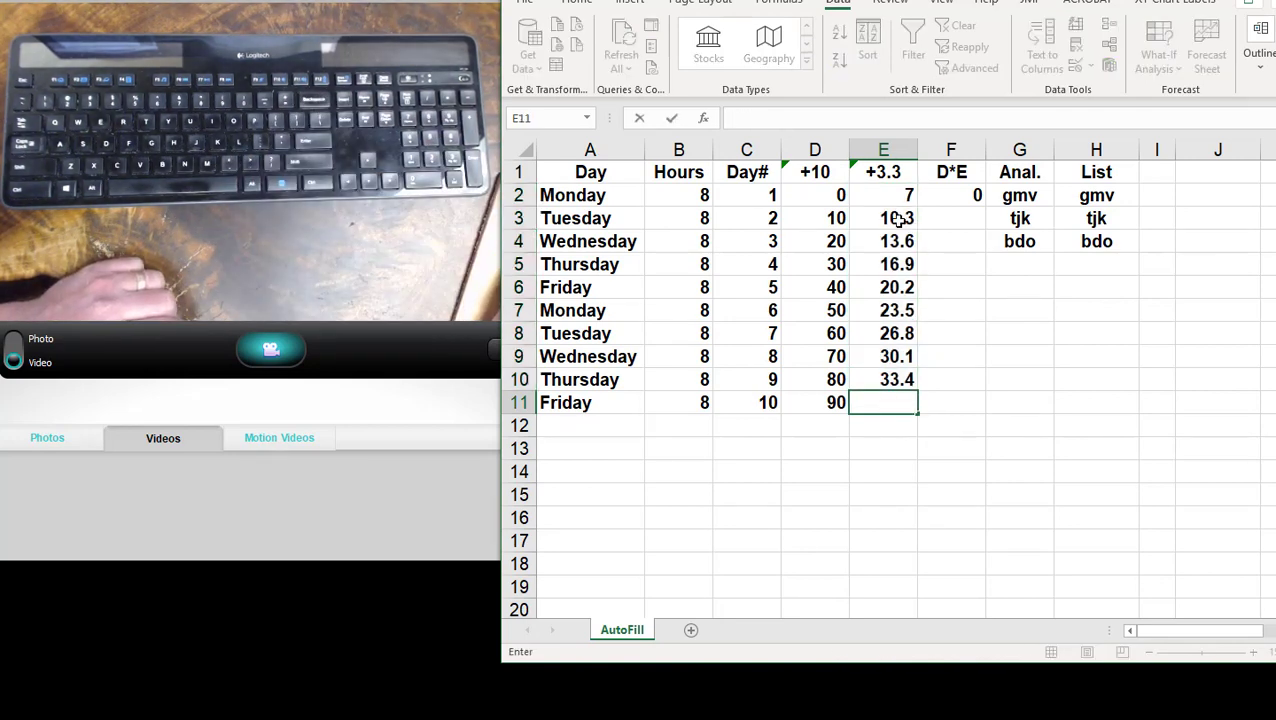
pyautogui.moveTo(900, 214); pyautogui.dragTo(897, 380)
pyautogui.press('Delete')
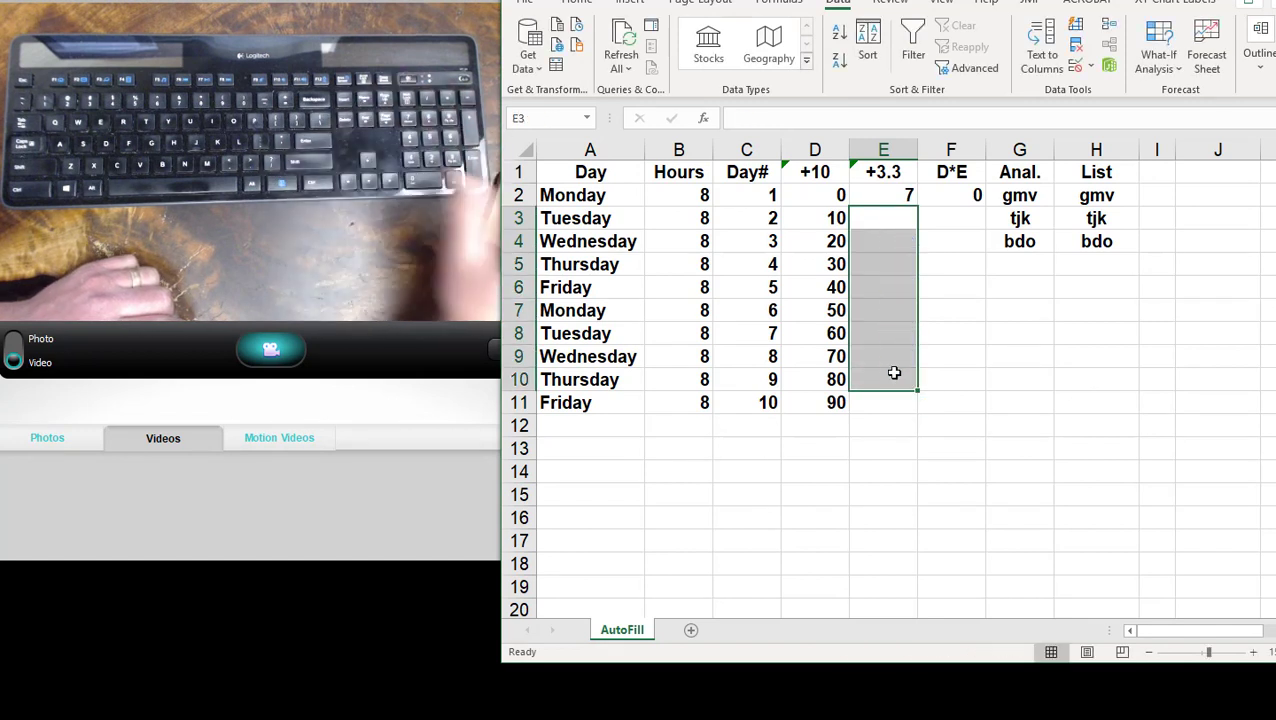
# - AutoFill the 7 in E2 down the +3.3 column to E11 and check the available Auto Fill options
pyautogui.click(903, 196)
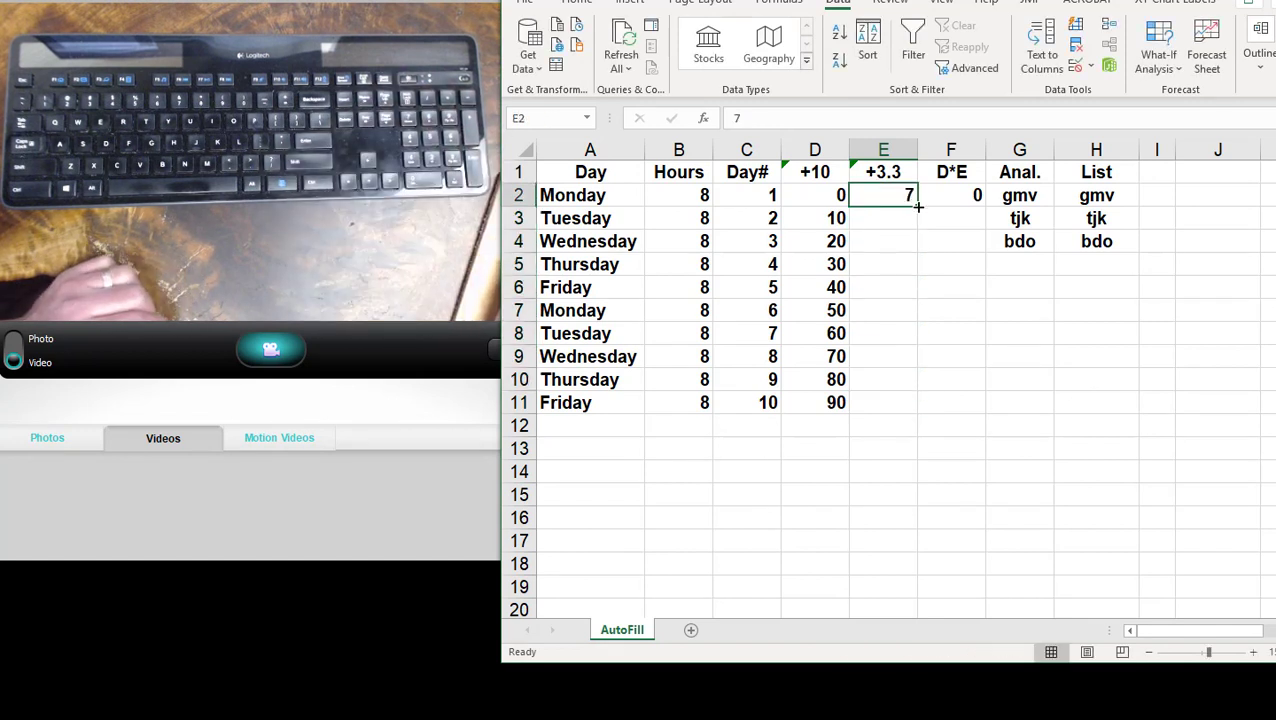
pyautogui.doubleClick(916, 207)
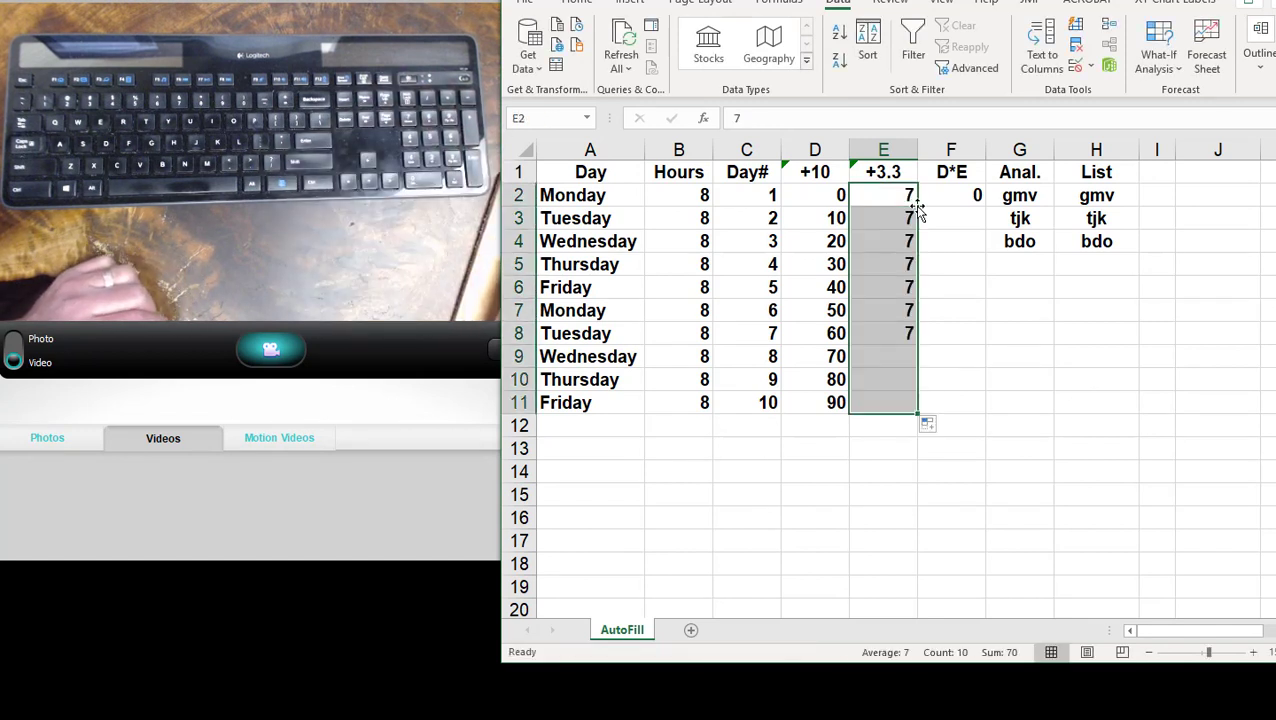
pyautogui.click(936, 427)
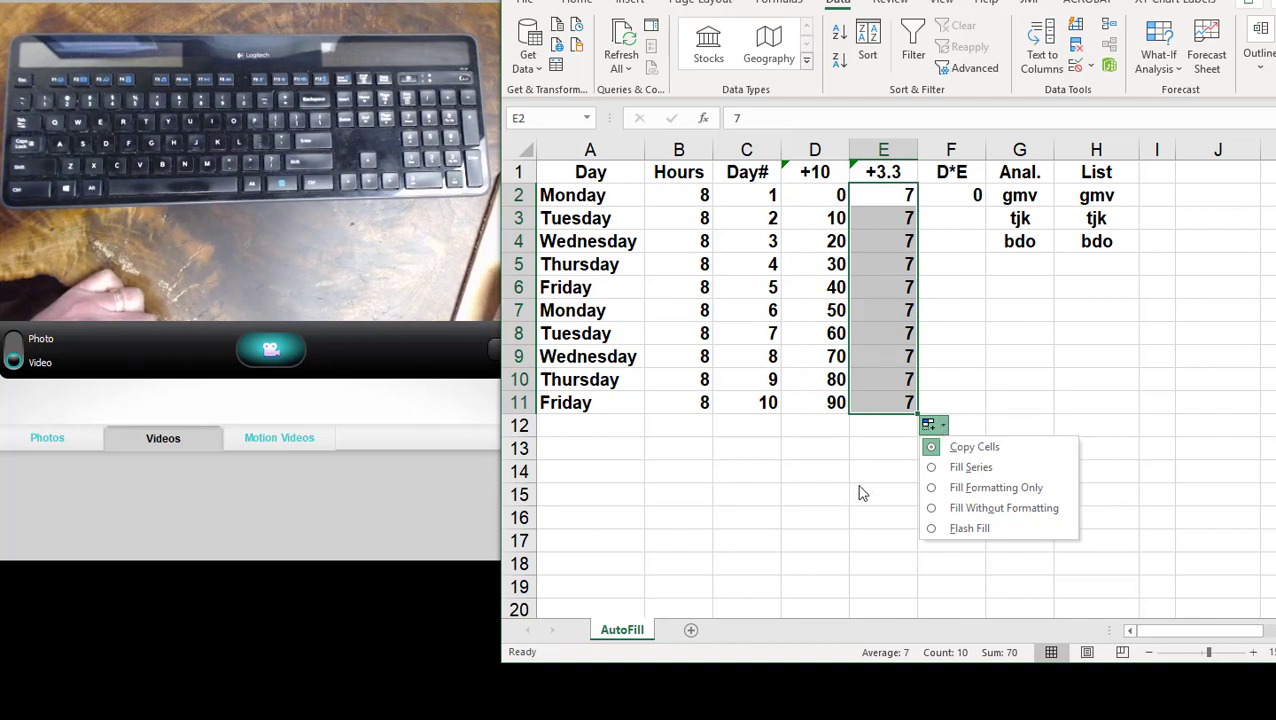
pyautogui.click(893, 187)
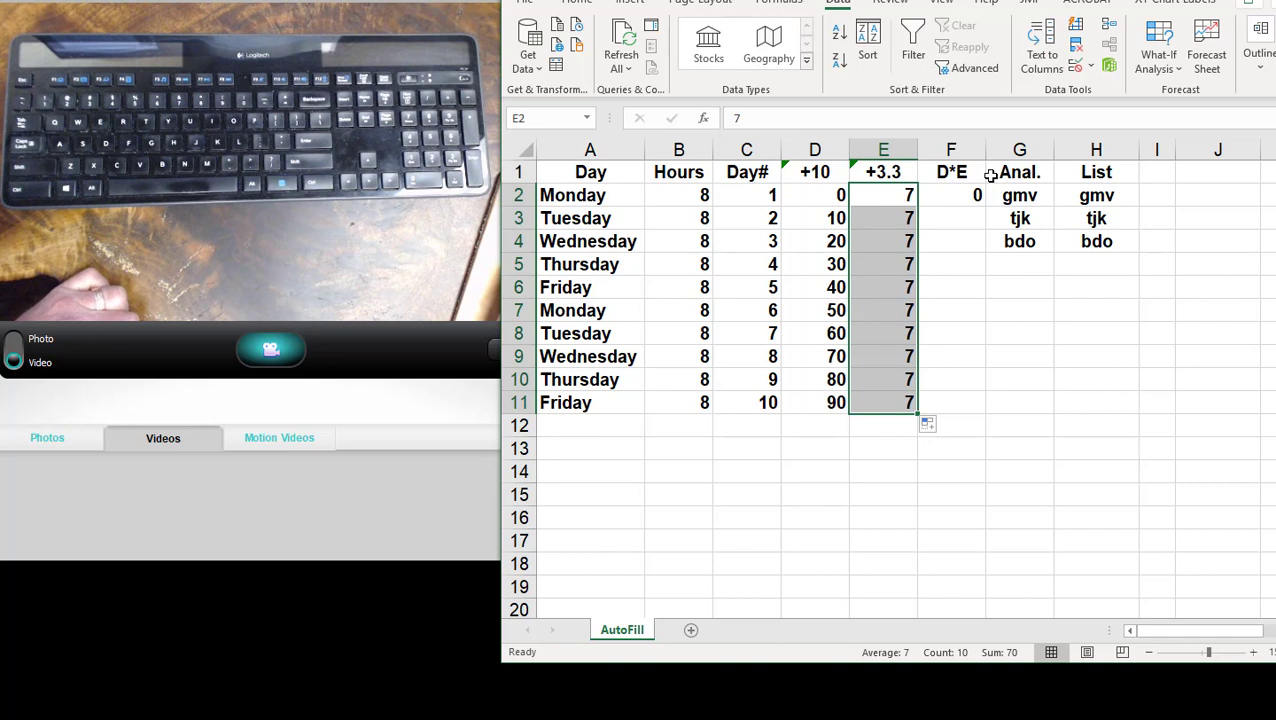
# - Show the Home commands and widen the workbook window over the keyboard video to expose the Editing commands
pyautogui.click(573, 4)
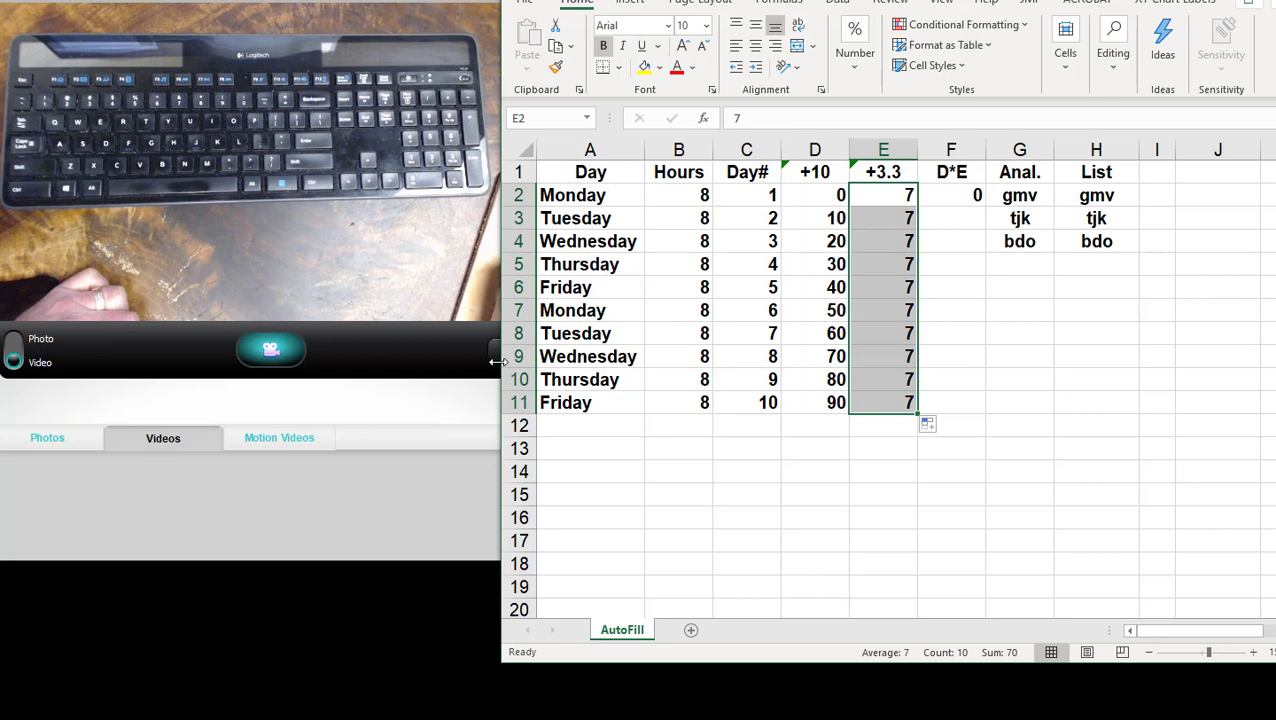
pyautogui.moveTo(495, 362); pyautogui.dragTo(316, 357)
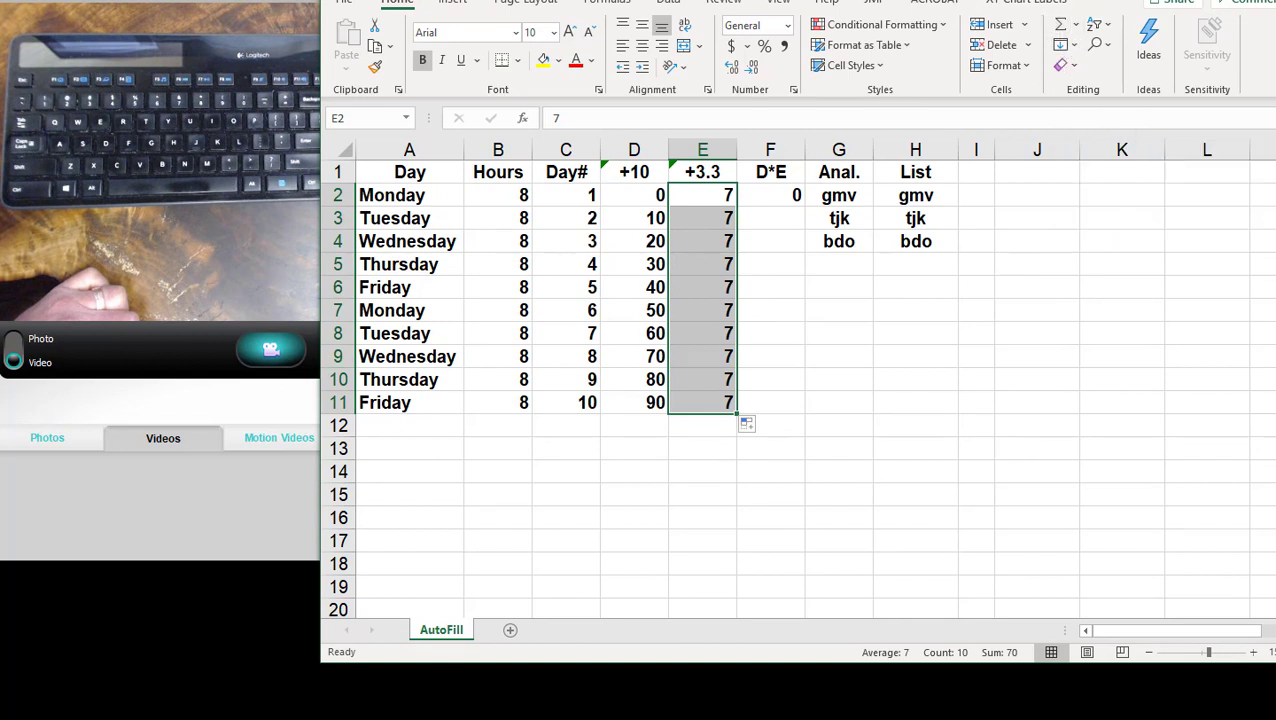
# - Fill E2:E11 as a linear series in columns with a step value of 3.3
pyautogui.moveTo(1000, 0); pyautogui.dragTo(1142, 3)
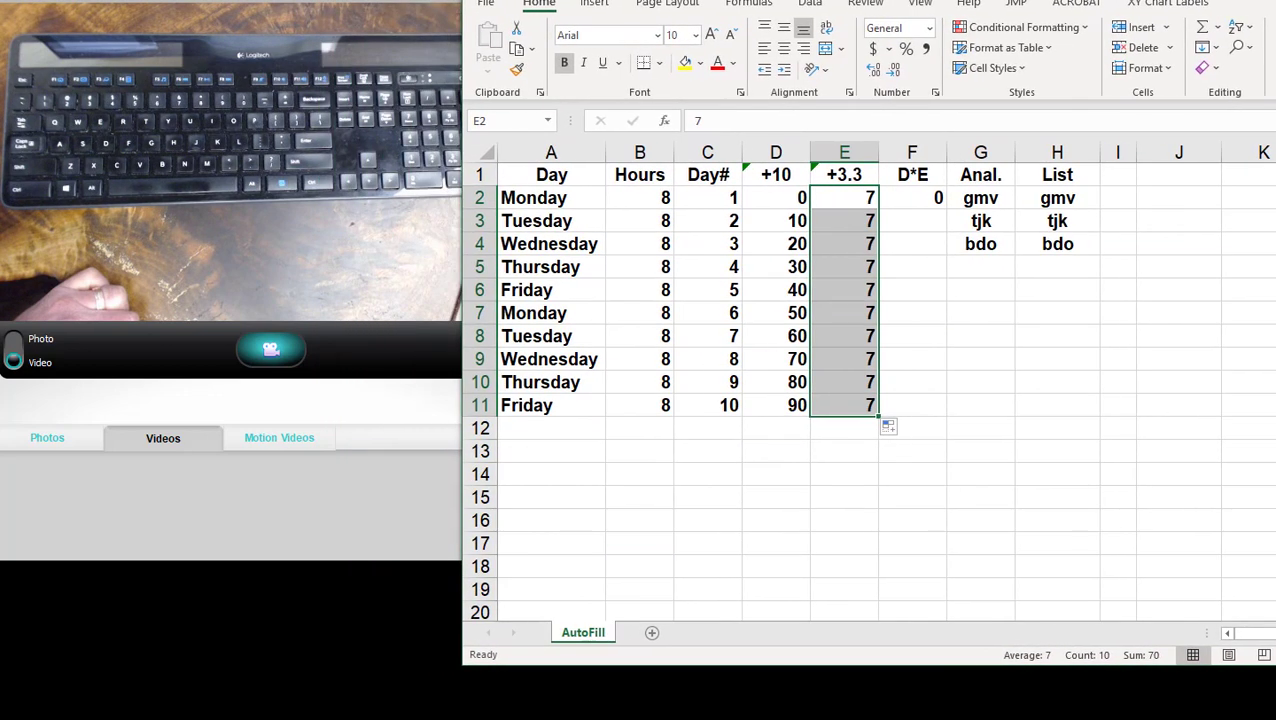
pyautogui.click(1219, 50)
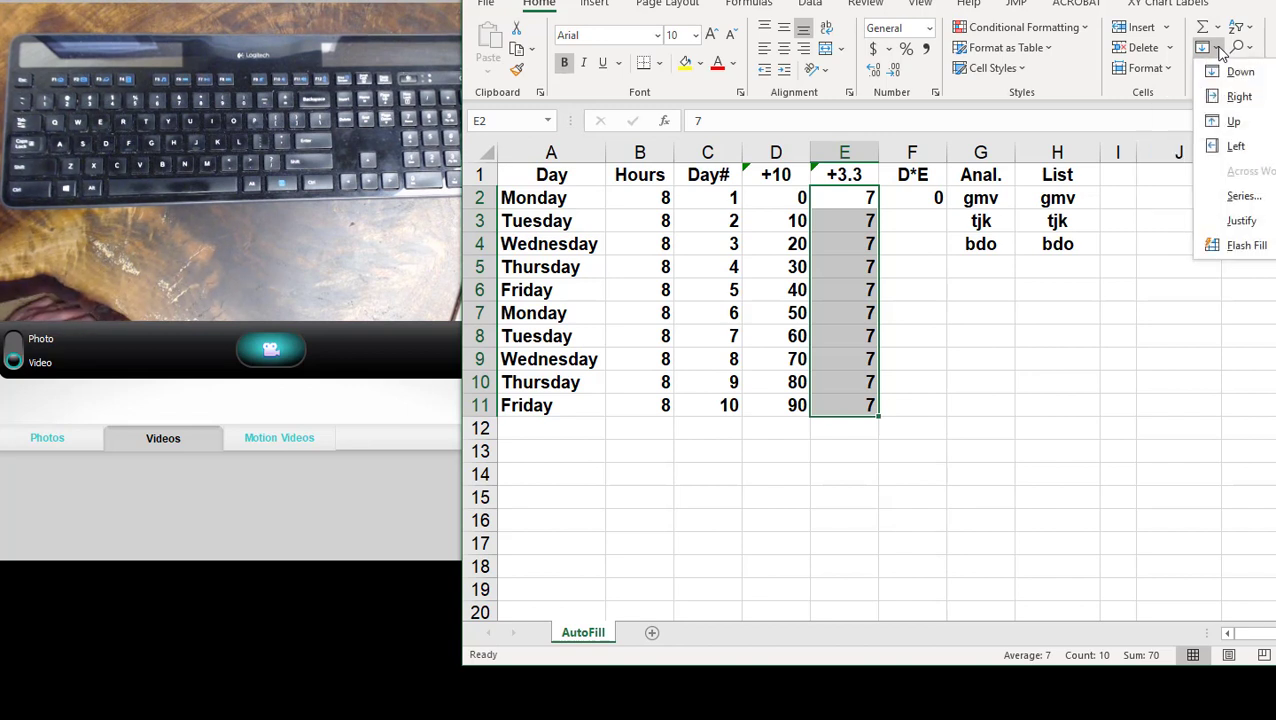
pyautogui.click(1241, 197)
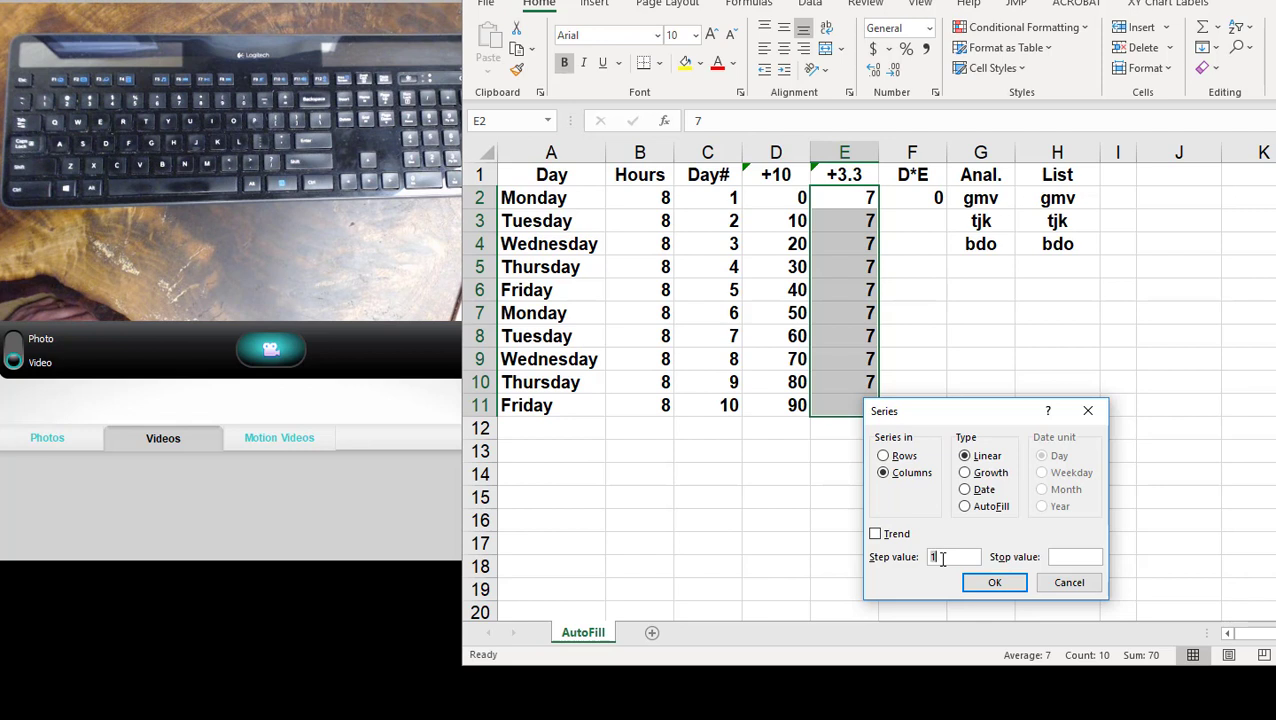
pyautogui.write('3.3')
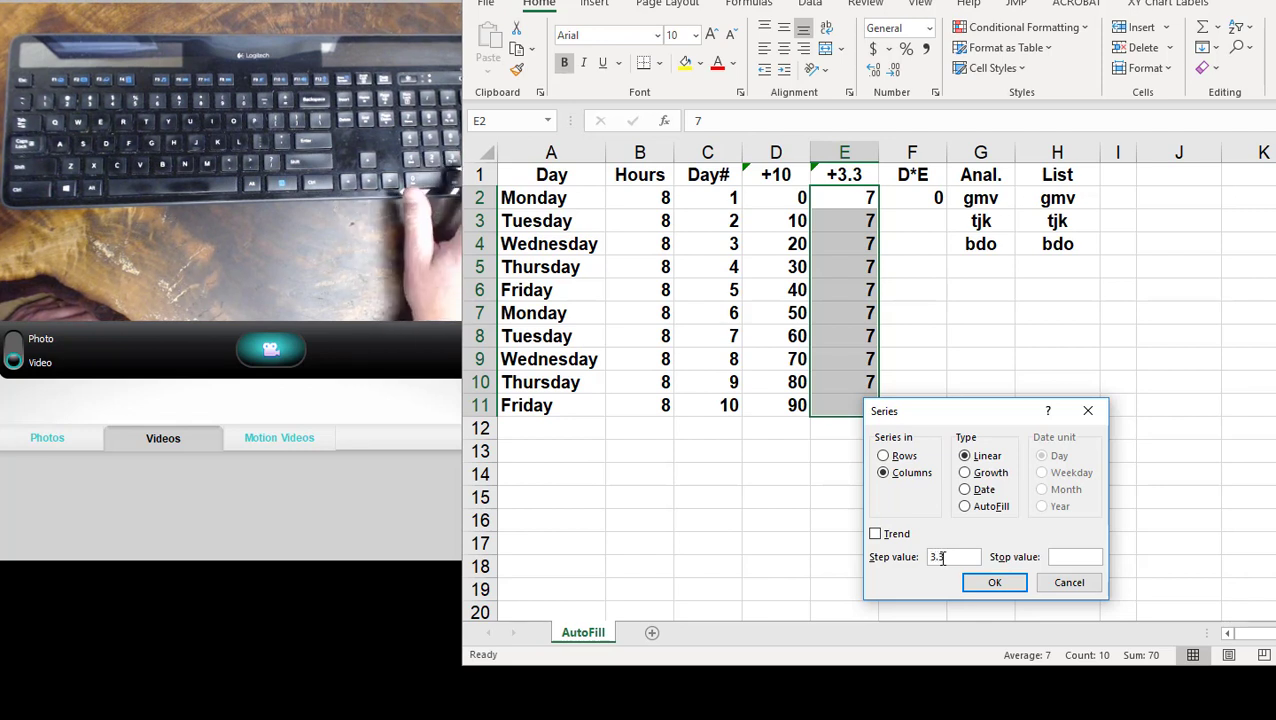
pyautogui.press('Return')
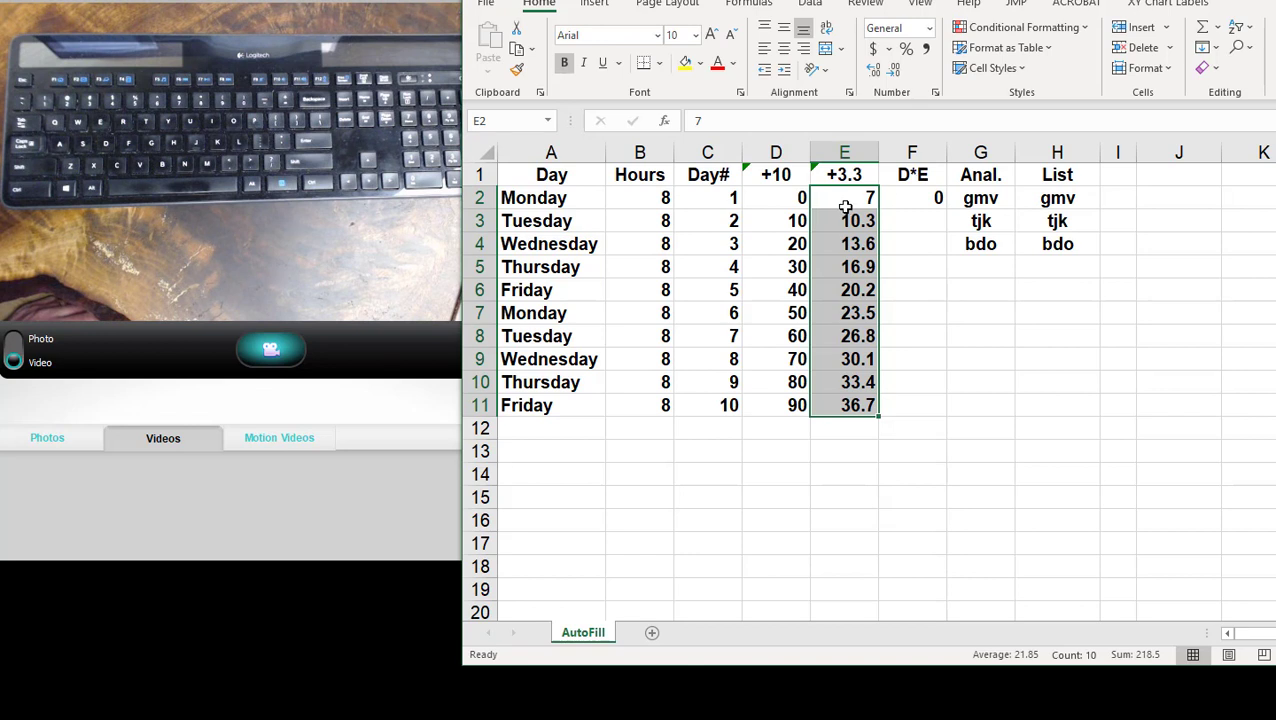
# - Replace the contents of F2 in the D*E column with the formula =D2*E2
pyautogui.click(935, 198)
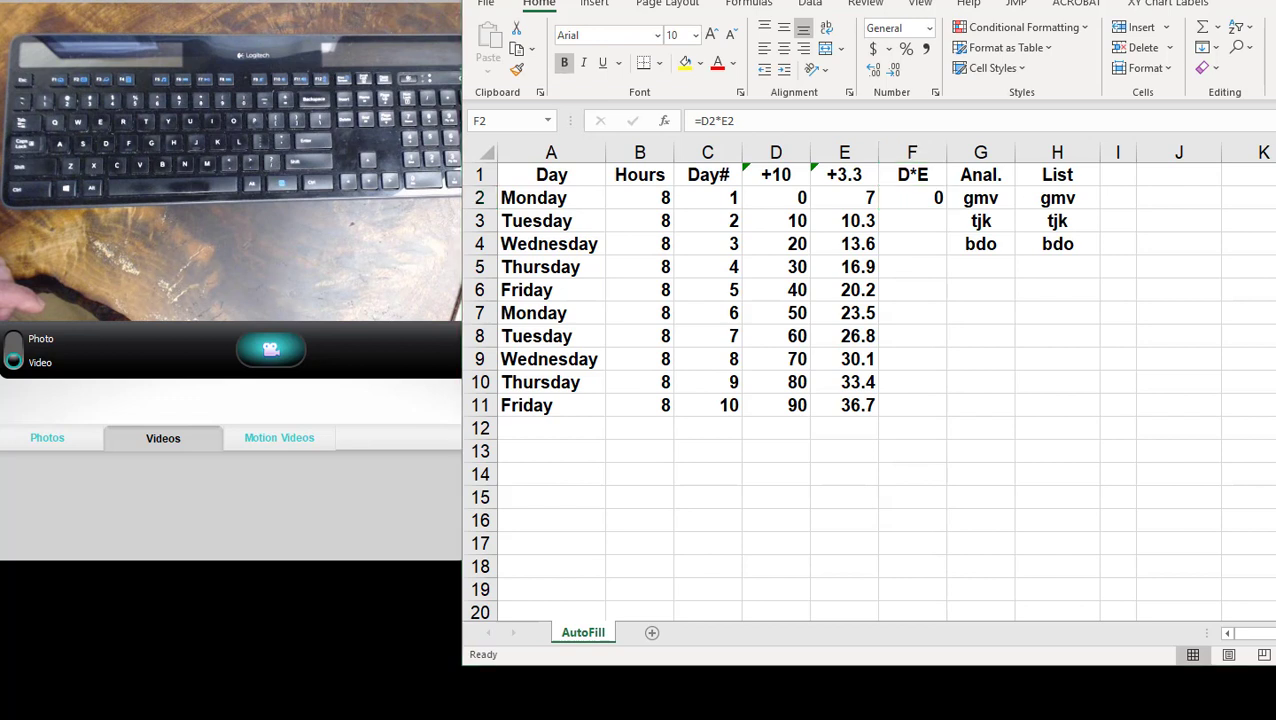
pyautogui.click(928, 210)
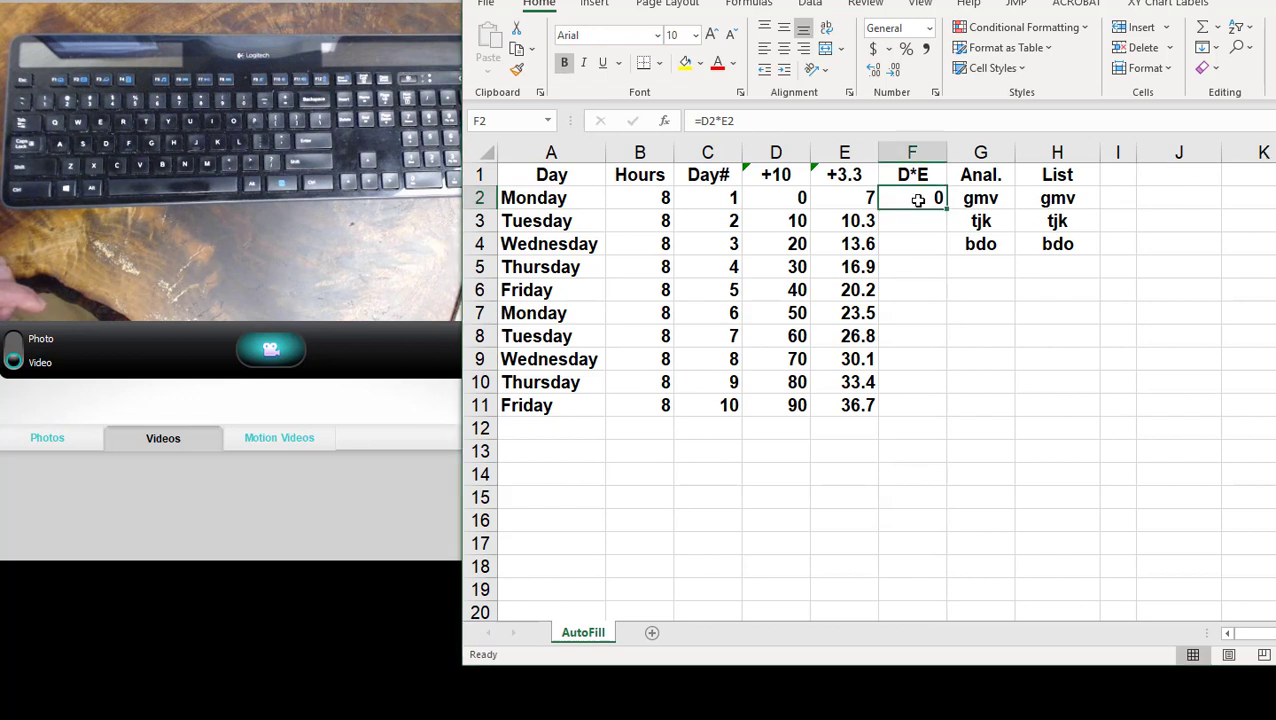
pyautogui.press('F2')
pyautogui.press('BackSpace')
pyautogui.press('BackSpace')
pyautogui.press('BackSpace')
pyautogui.press('BackSpace')
pyautogui.press('BackSpace')
pyautogui.press('BackSpace')
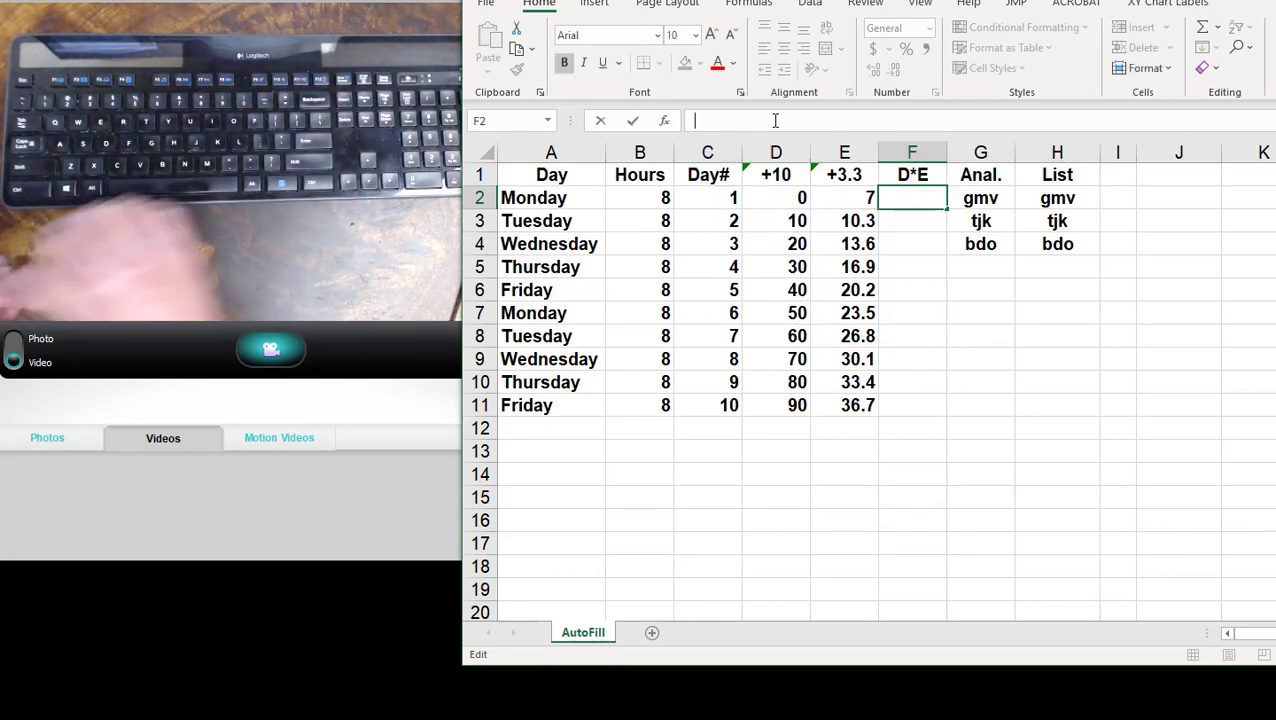
pyautogui.write('=')
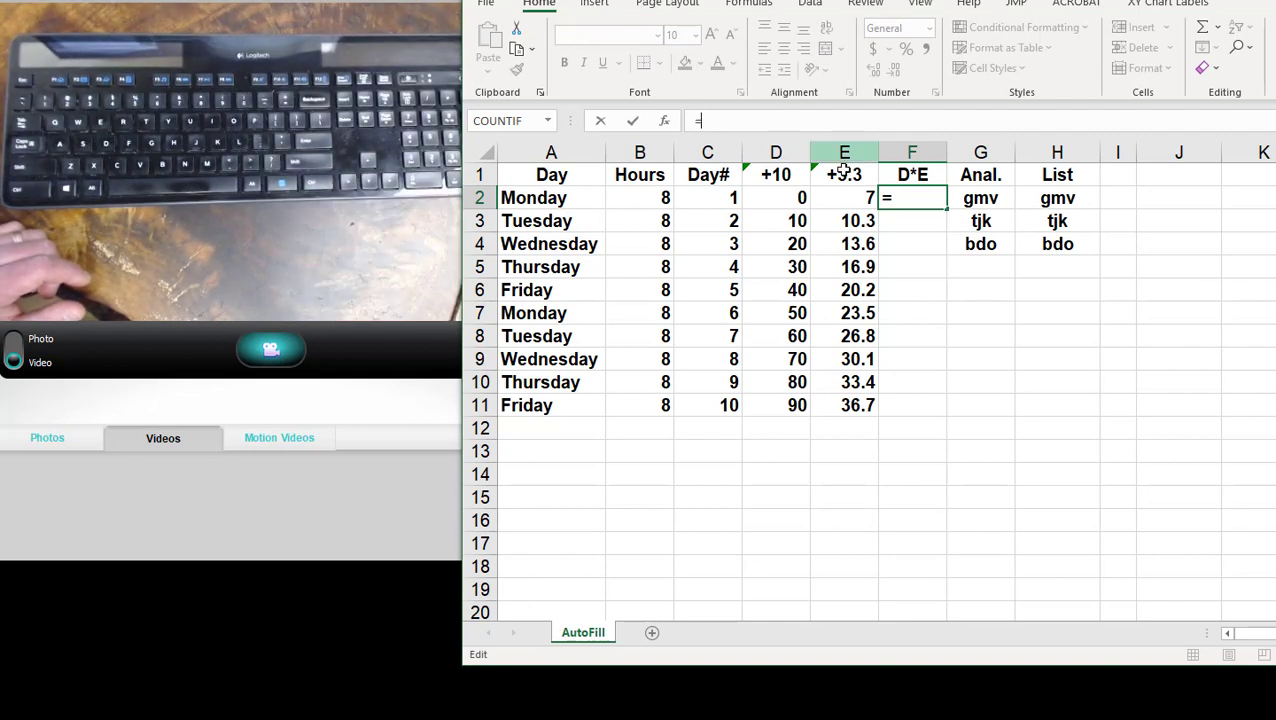
pyautogui.click(797, 200)
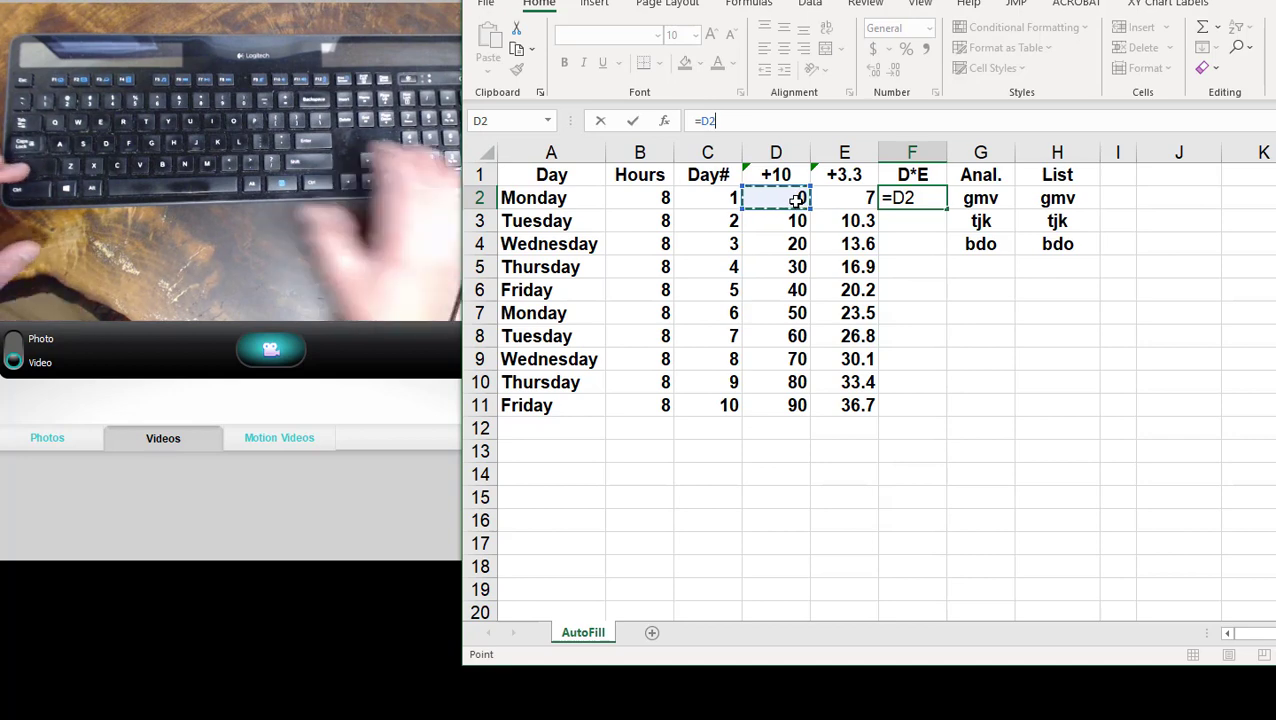
pyautogui.write('*')
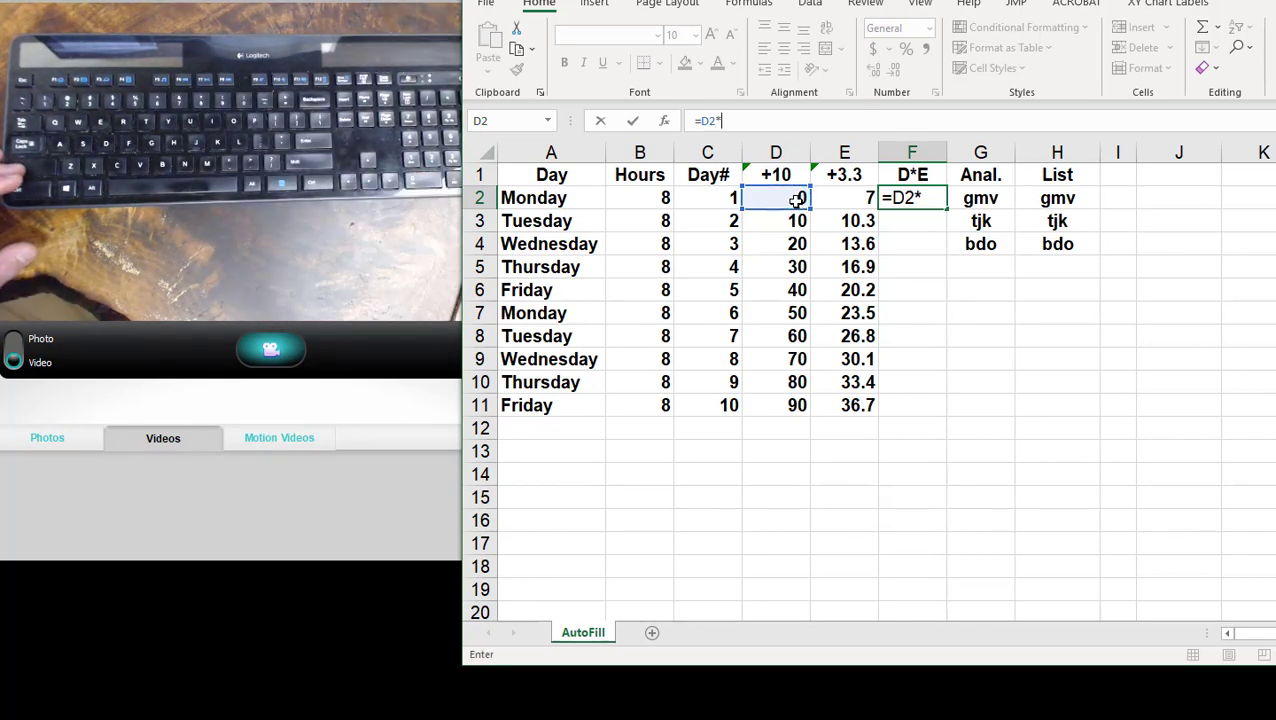
pyautogui.click(836, 200)
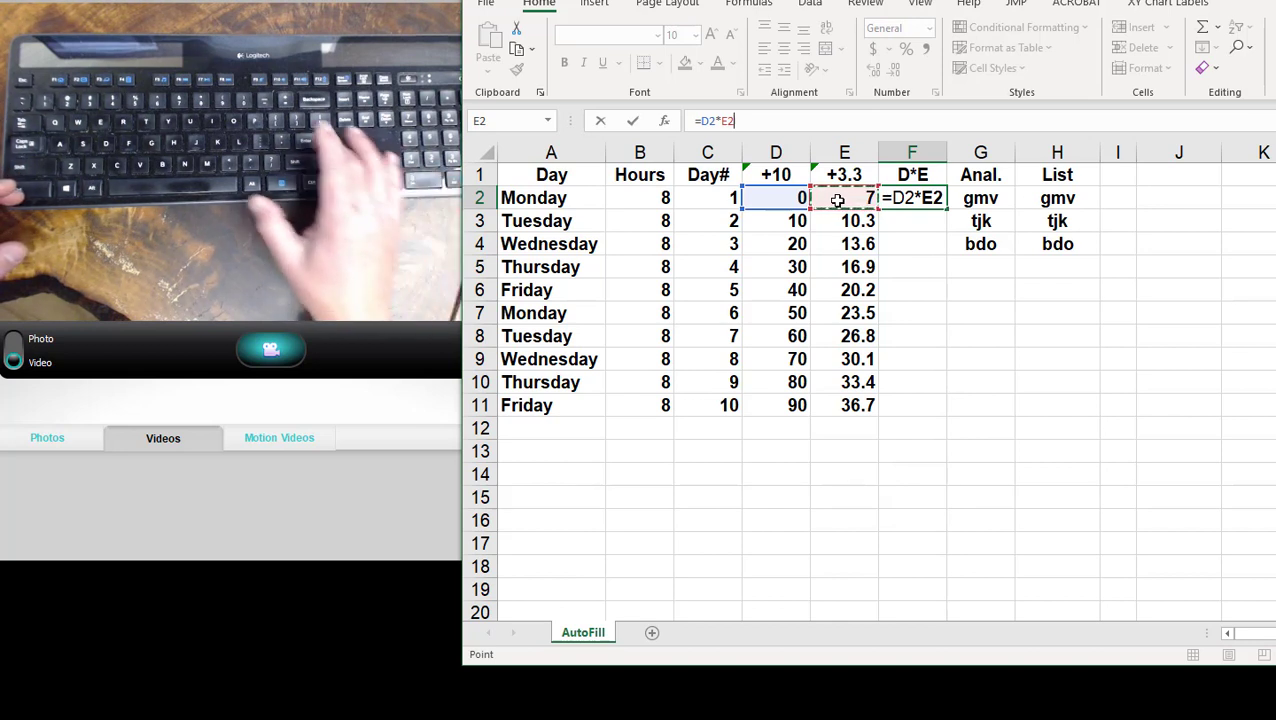
pyautogui.hotkey('ctrl', 'Return')
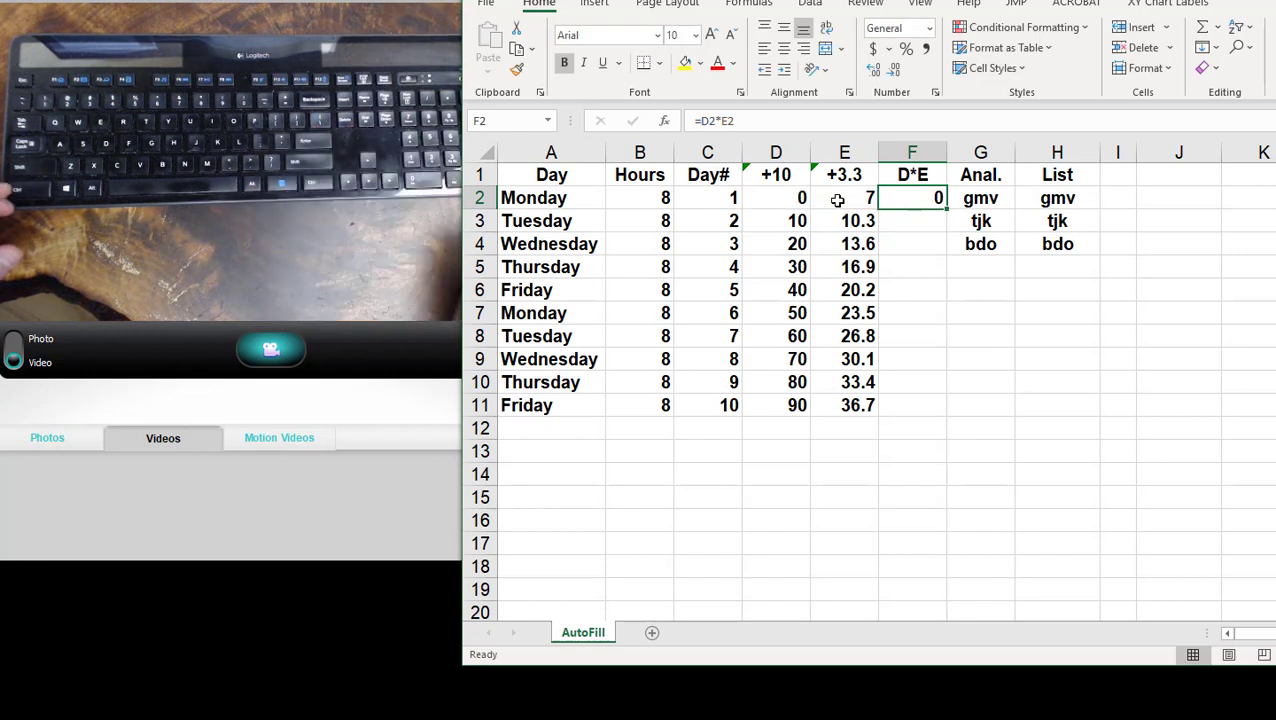
# - AutoFill the F2 formula down the D*E column to F11 and check the cell references in F2 and F3
pyautogui.doubleClick(944, 209)
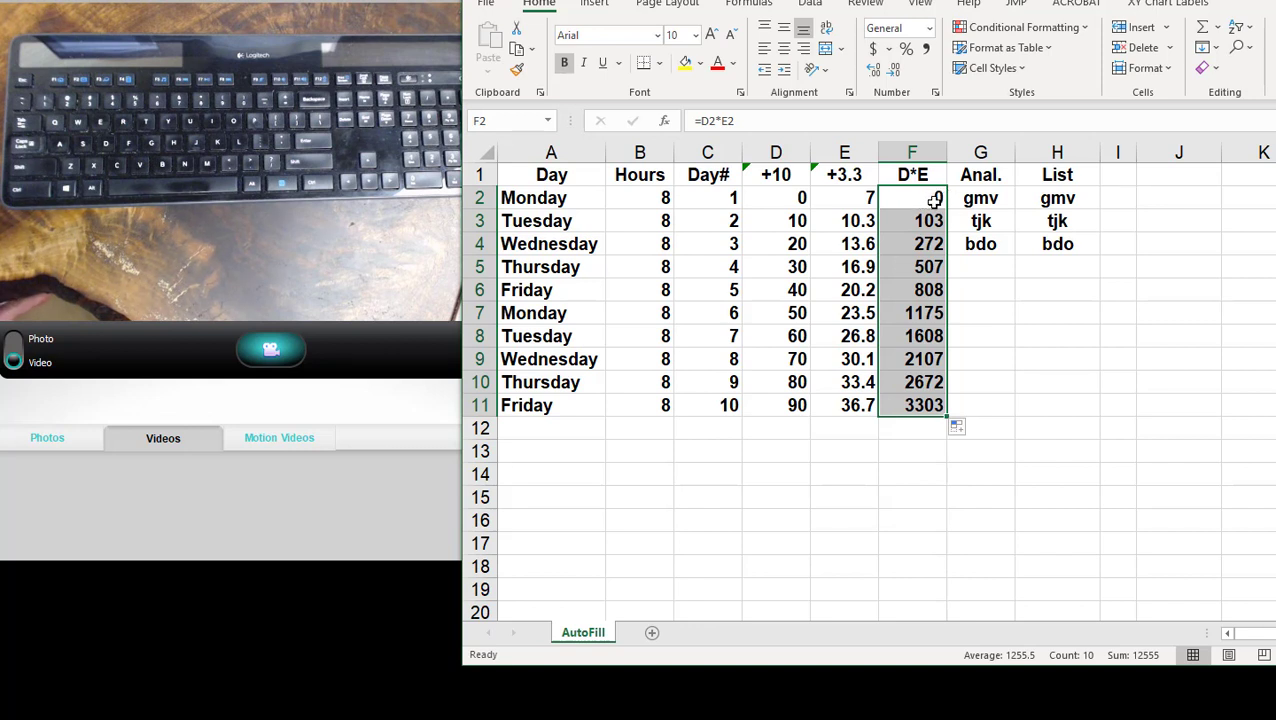
pyautogui.click(935, 198)
pyautogui.click(908, 222)
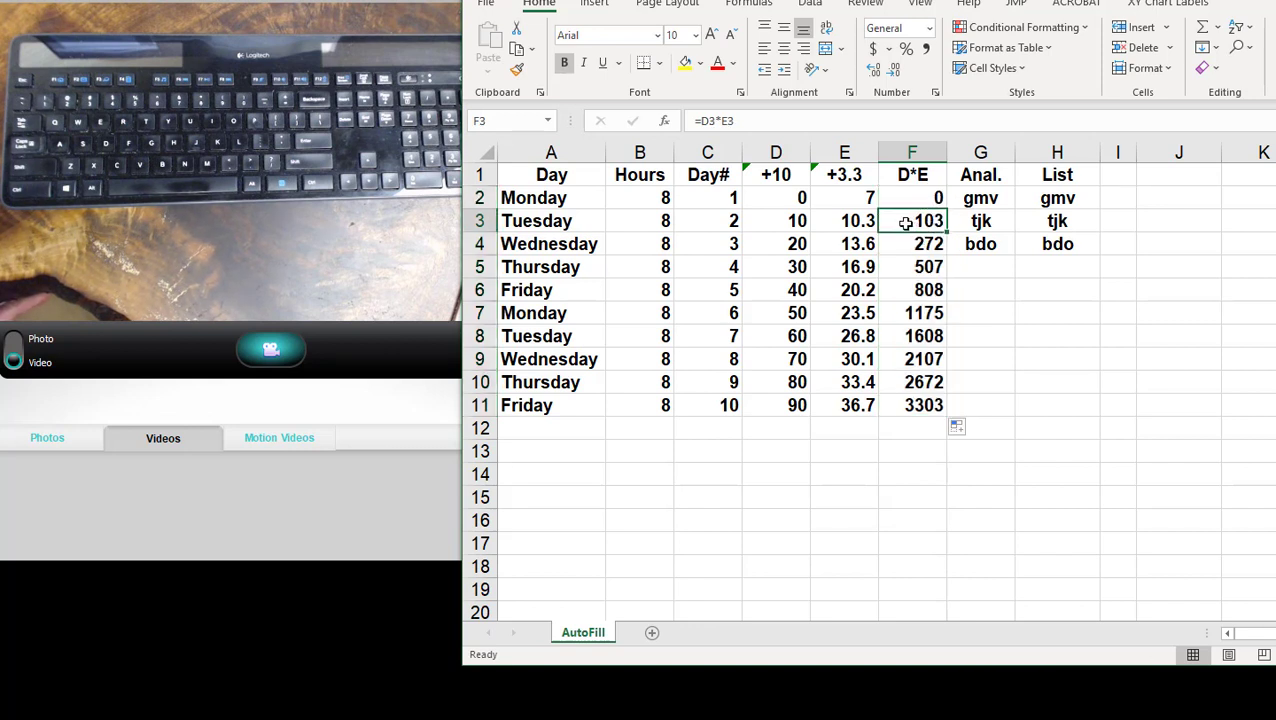
pyautogui.click(800, 219)
pyautogui.click(843, 224)
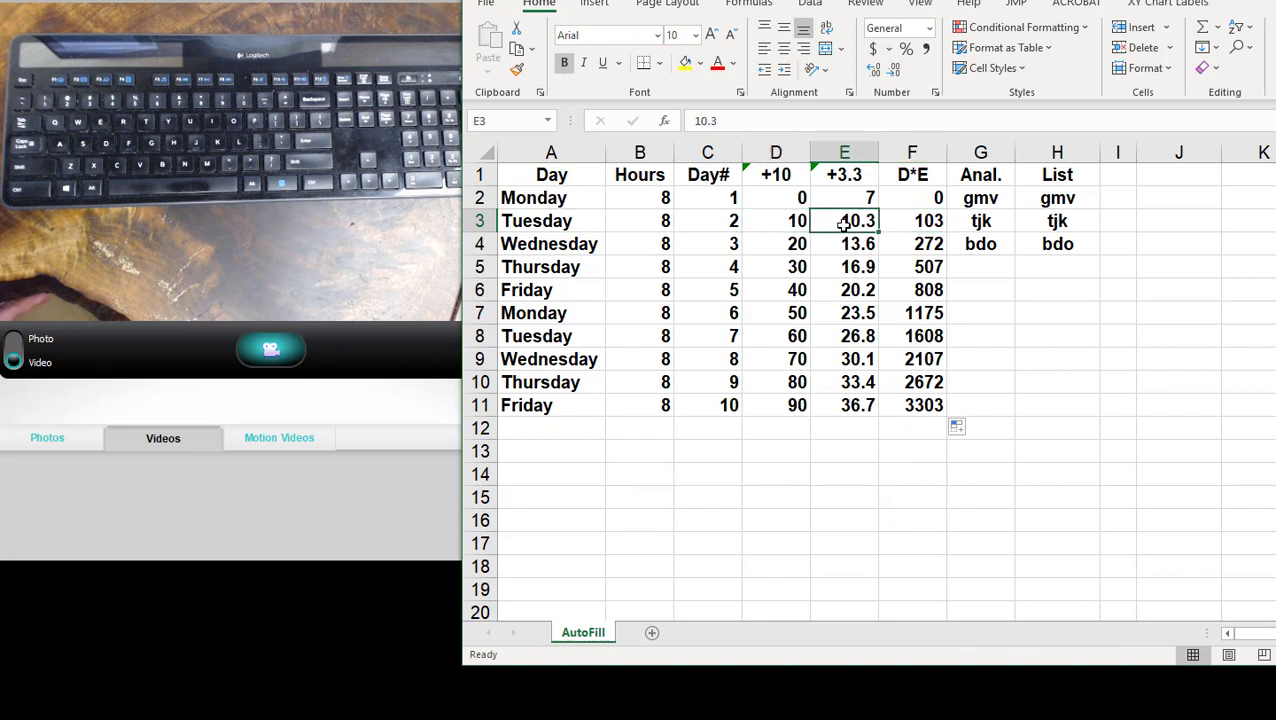
pyautogui.click(928, 200)
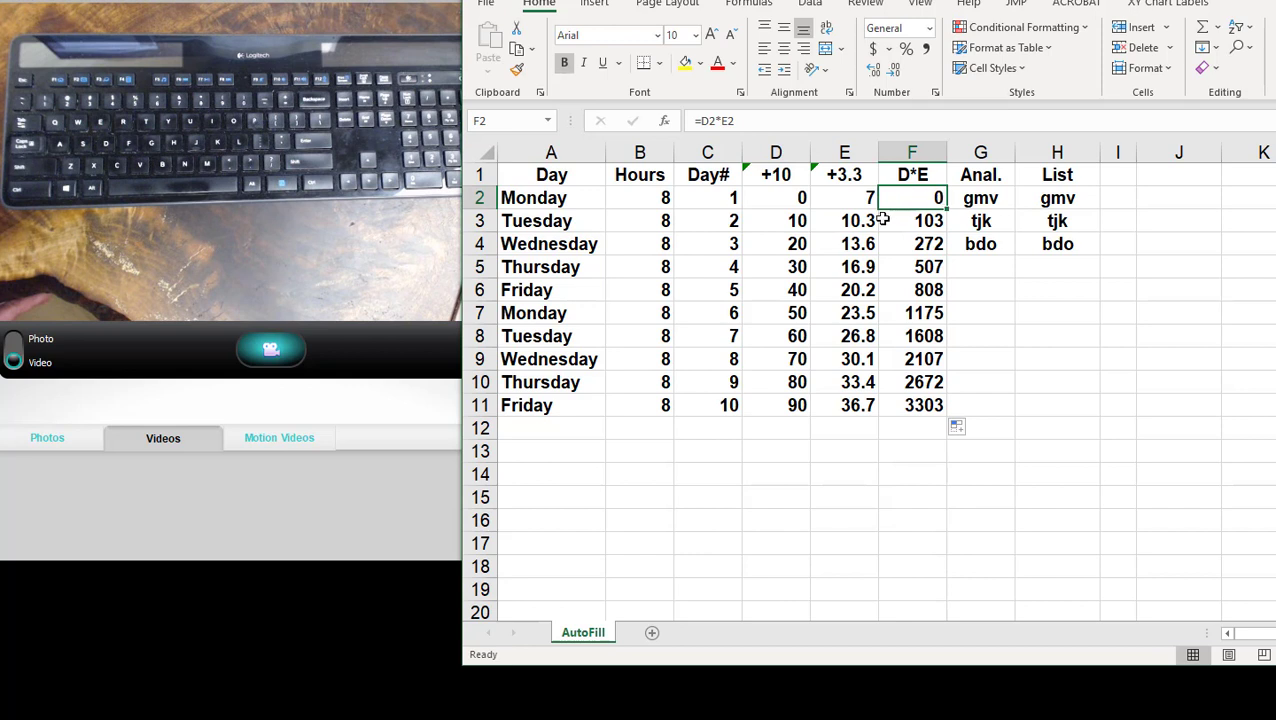
pyautogui.click(905, 221)
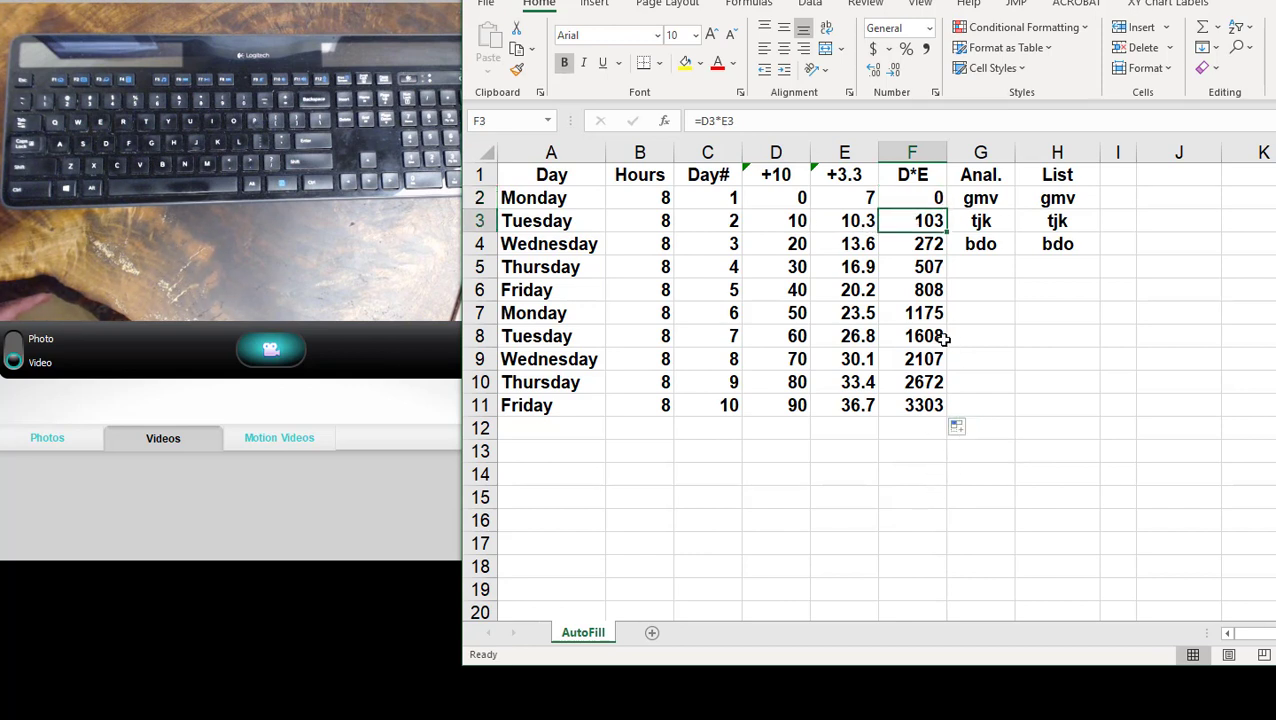
# - AutoFill the three-entry pattern in G2:G4 down the Anal. column to G11 and check the repeated entries
pyautogui.click(981, 201)
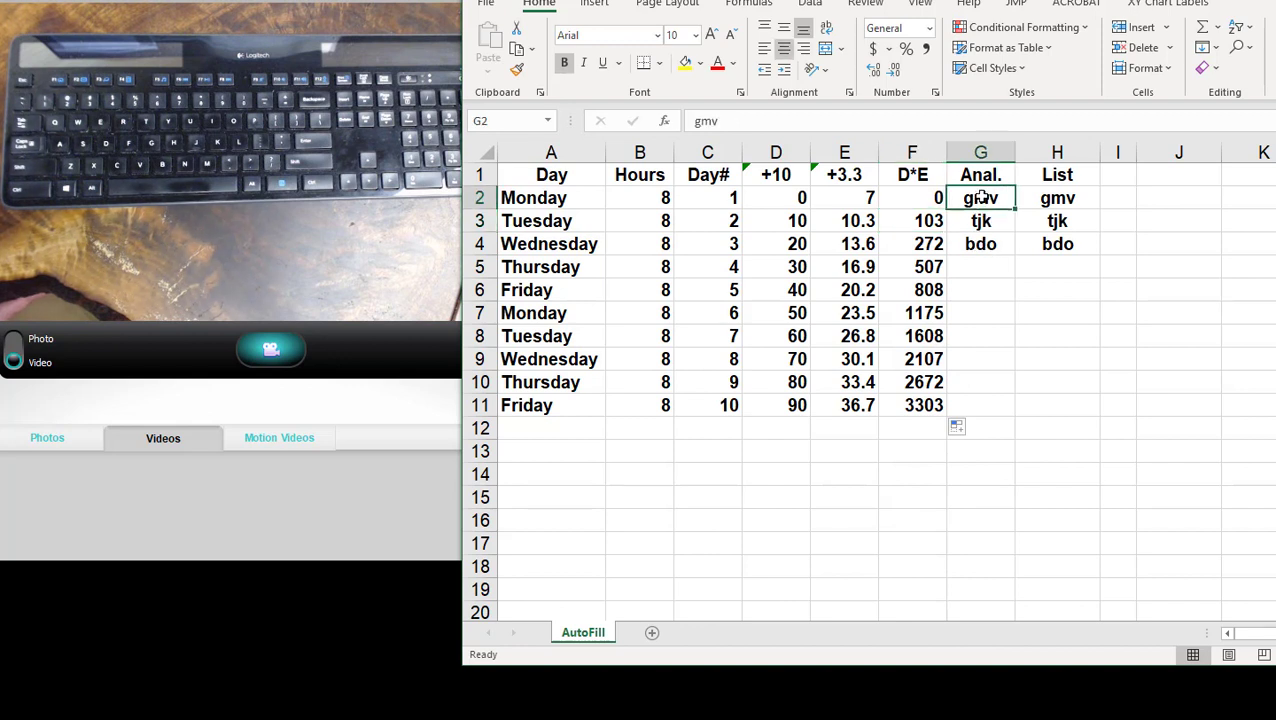
pyautogui.click(979, 224)
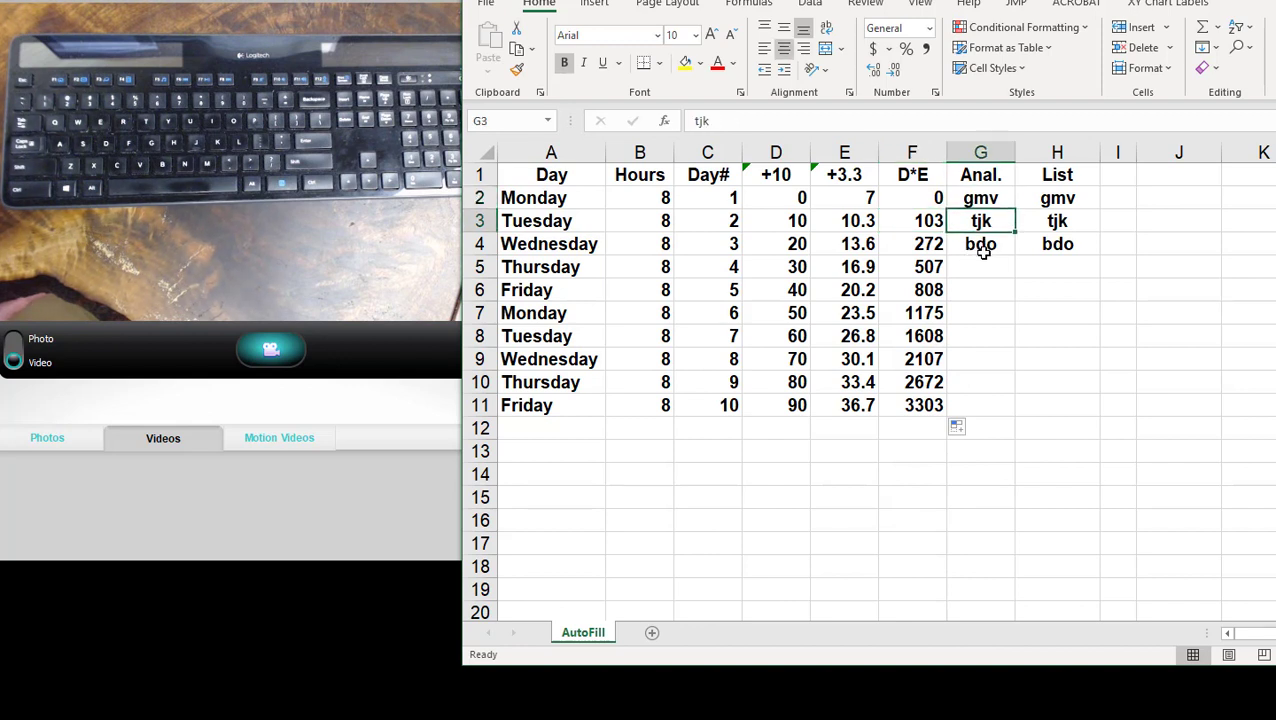
pyautogui.click(980, 247)
pyautogui.click(574, 203)
pyautogui.click(574, 223)
pyautogui.click(575, 242)
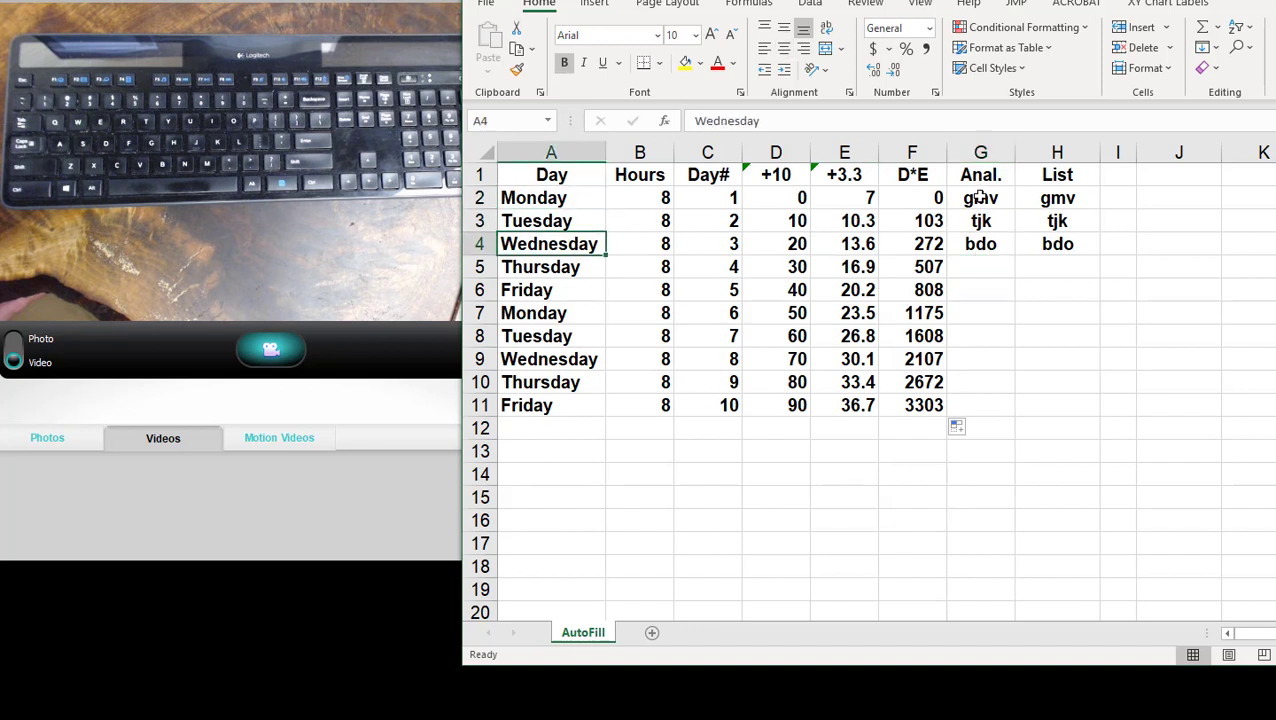
pyautogui.moveTo(981, 199); pyautogui.dragTo(981, 245)
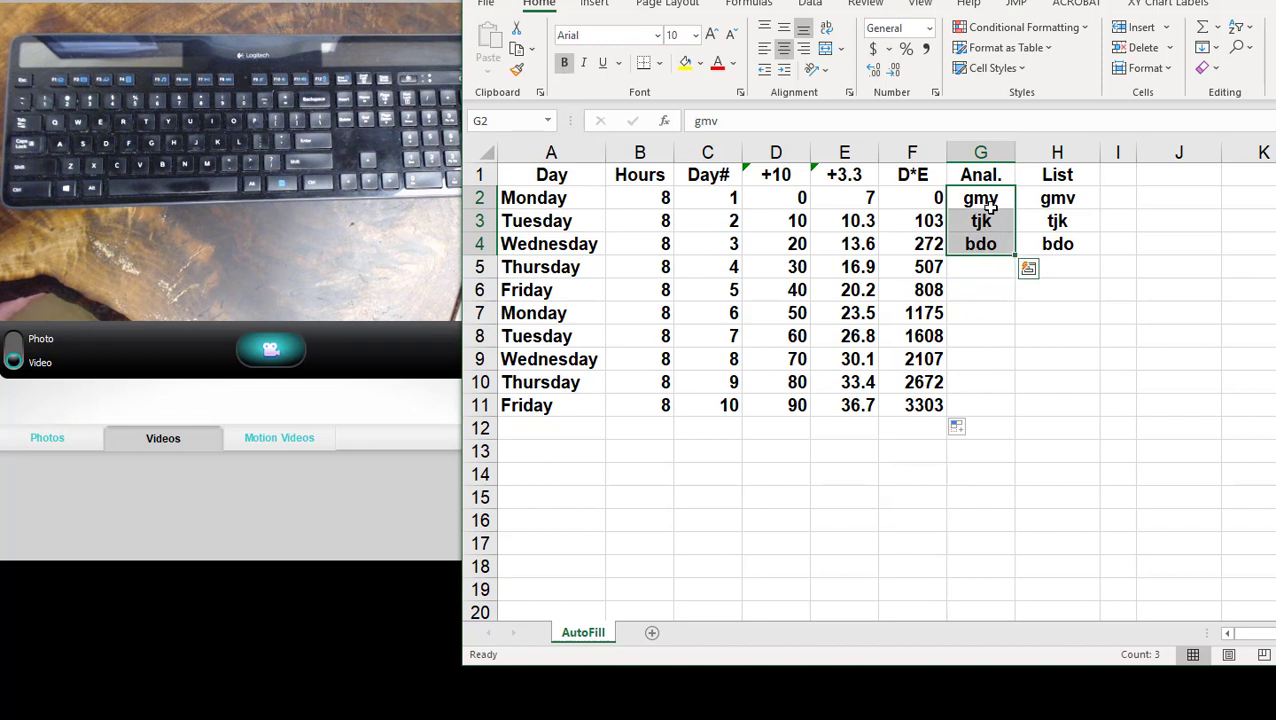
pyautogui.doubleClick(1016, 258)
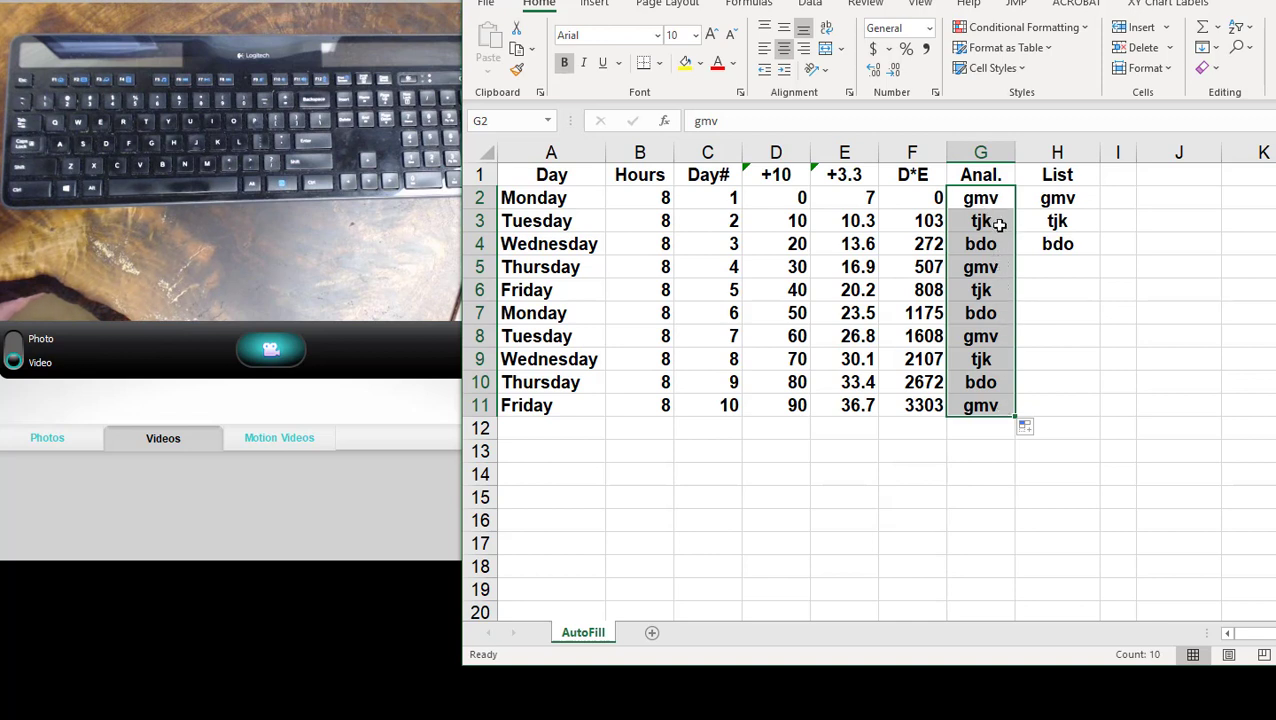
pyautogui.click(999, 224)
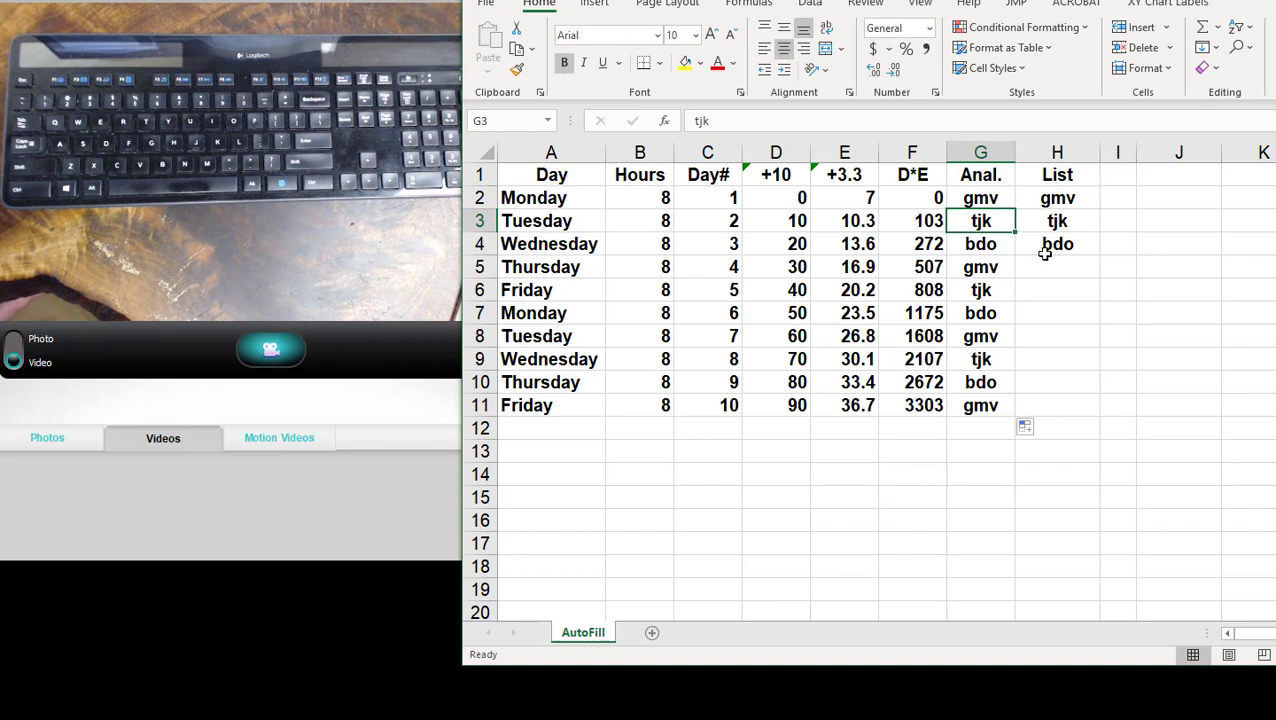
pyautogui.click(998, 247)
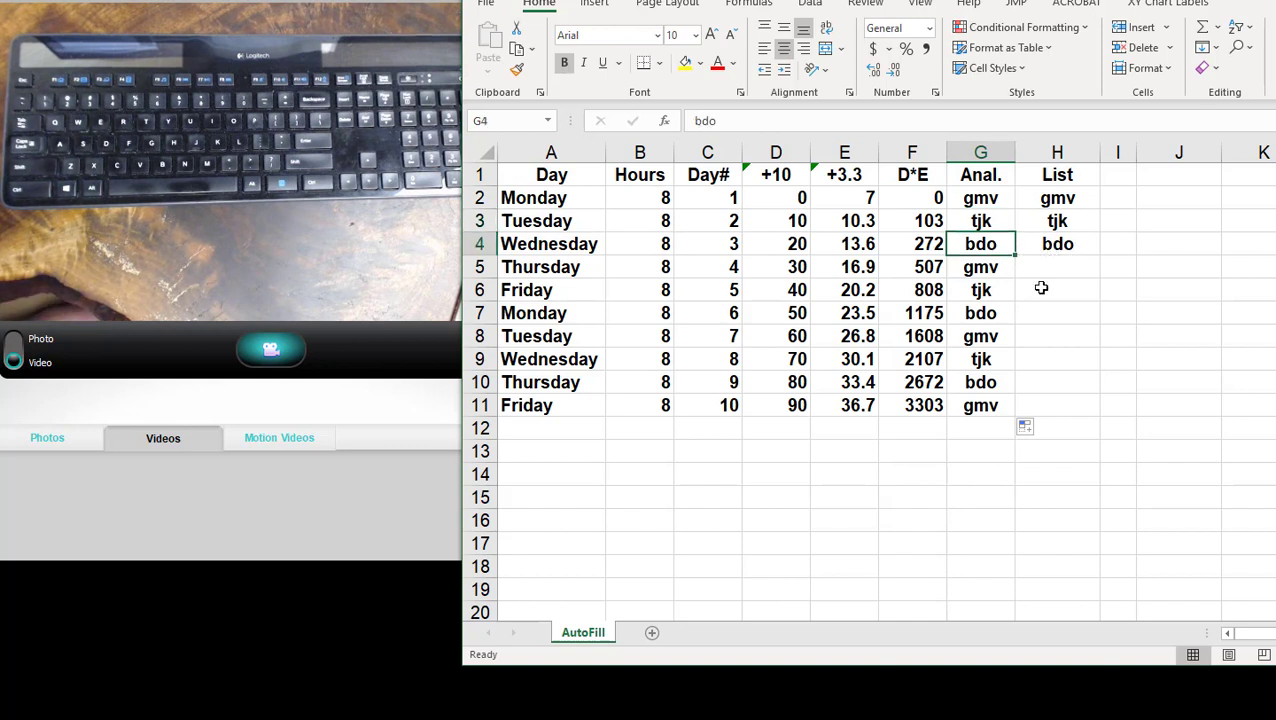
pyautogui.click(995, 272)
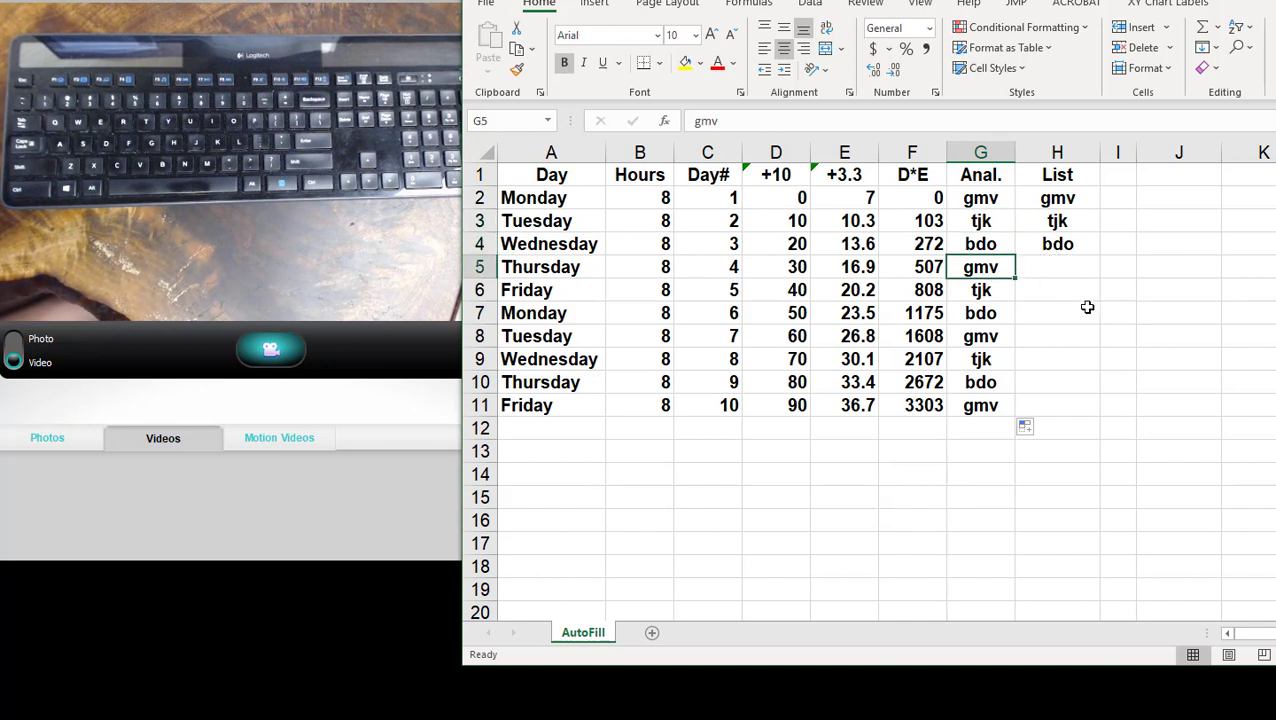
# - Select H2:H4 in the List column and open the custom lists editor from Excel's advanced options
pyautogui.click(1068, 222)
pyautogui.click(1065, 198)
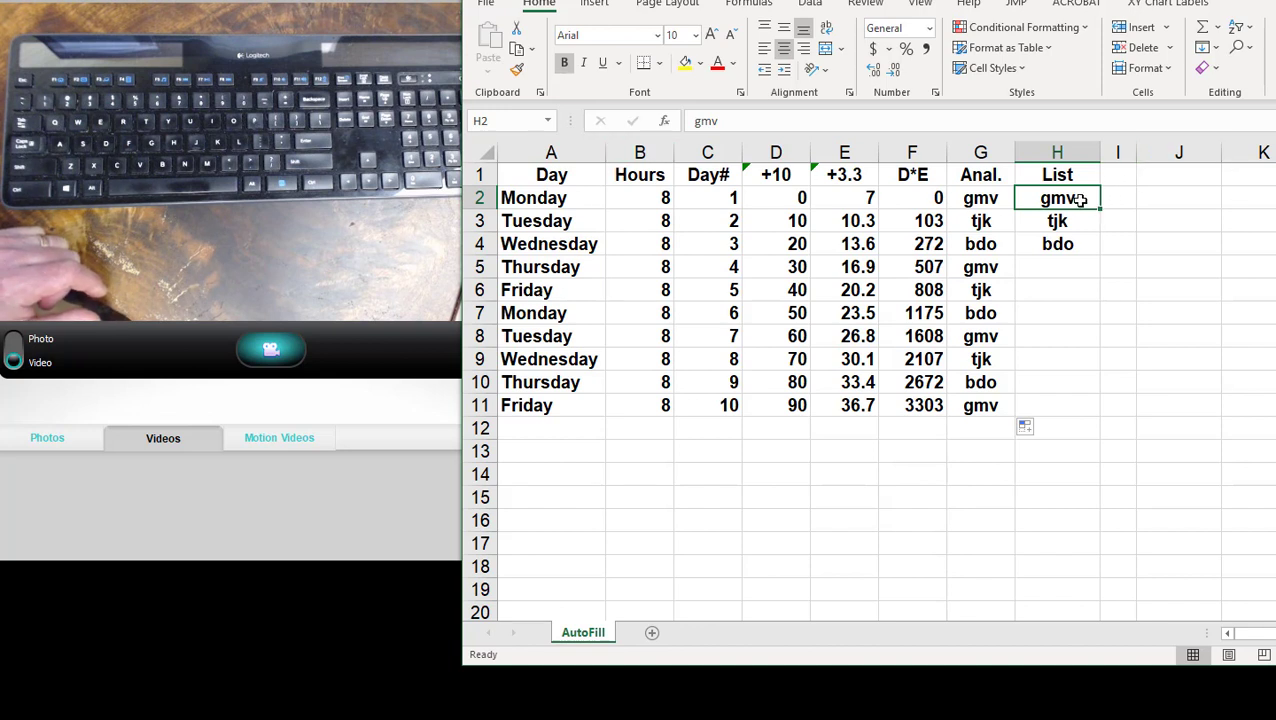
pyautogui.moveTo(1080, 200); pyautogui.dragTo(1086, 245)
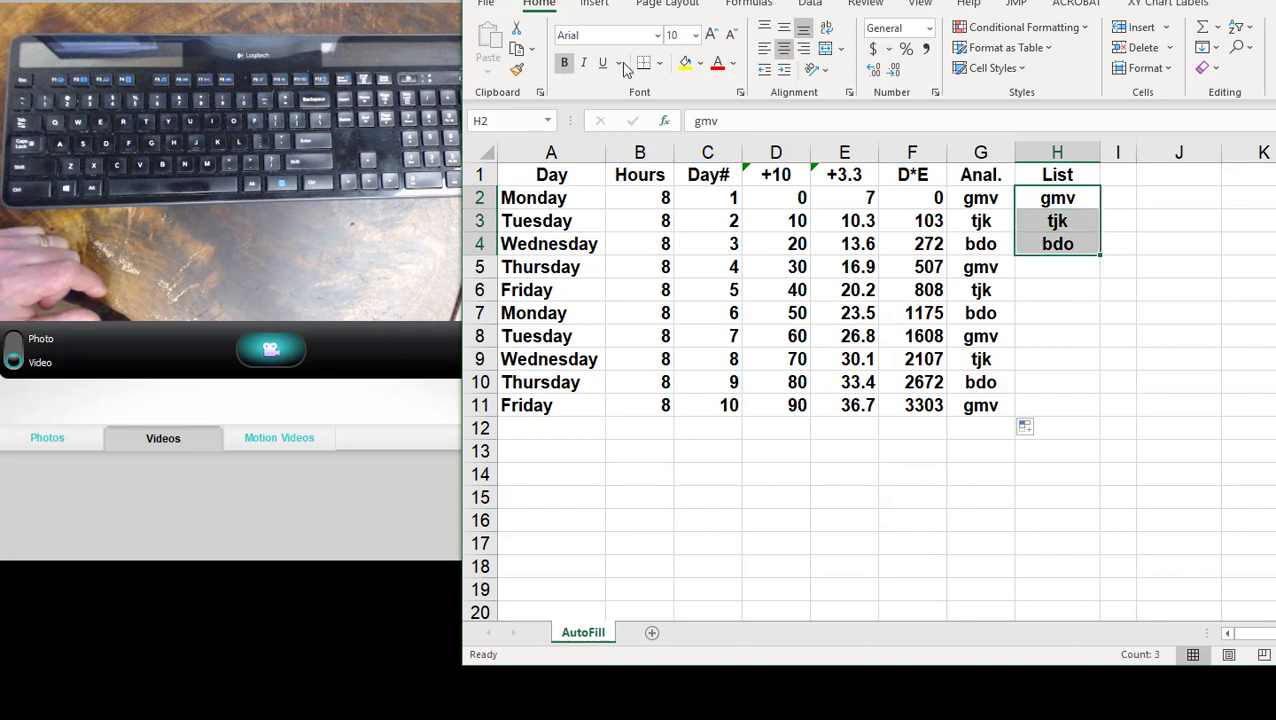
pyautogui.click(488, 5)
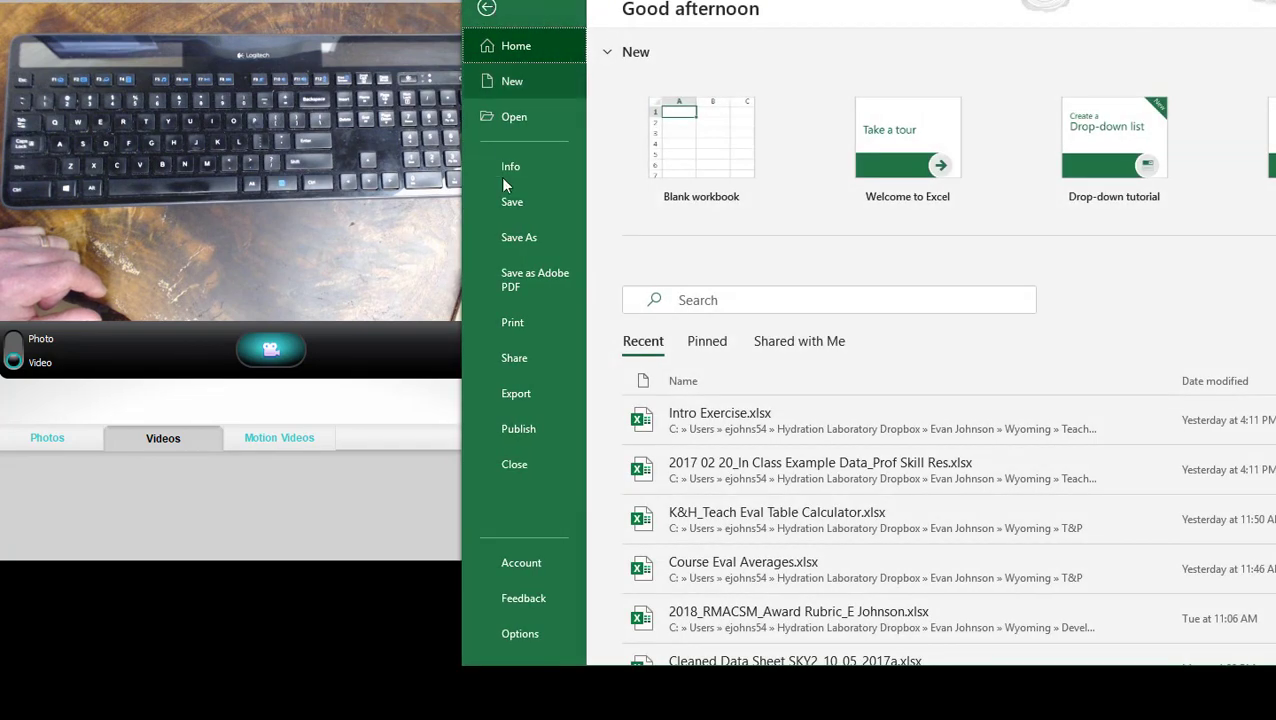
pyautogui.click(520, 636)
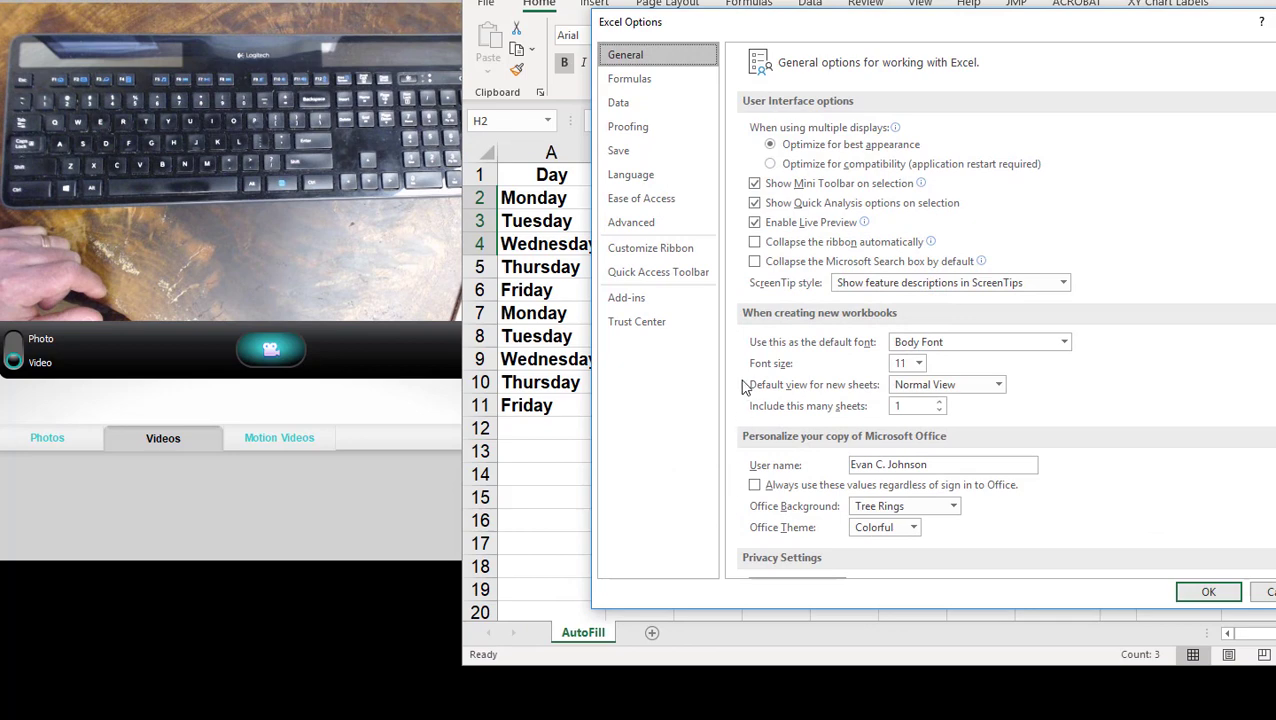
pyautogui.click(654, 226)
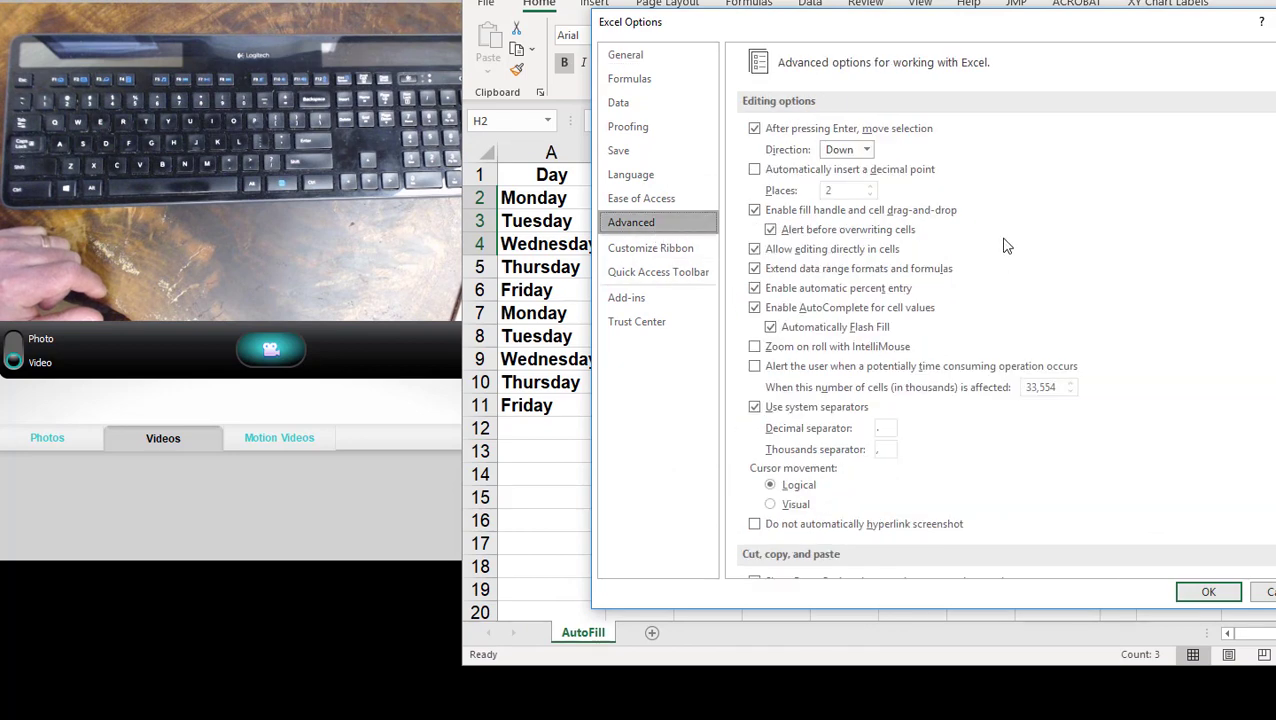
pyautogui.scroll(-8, 1010, 250)
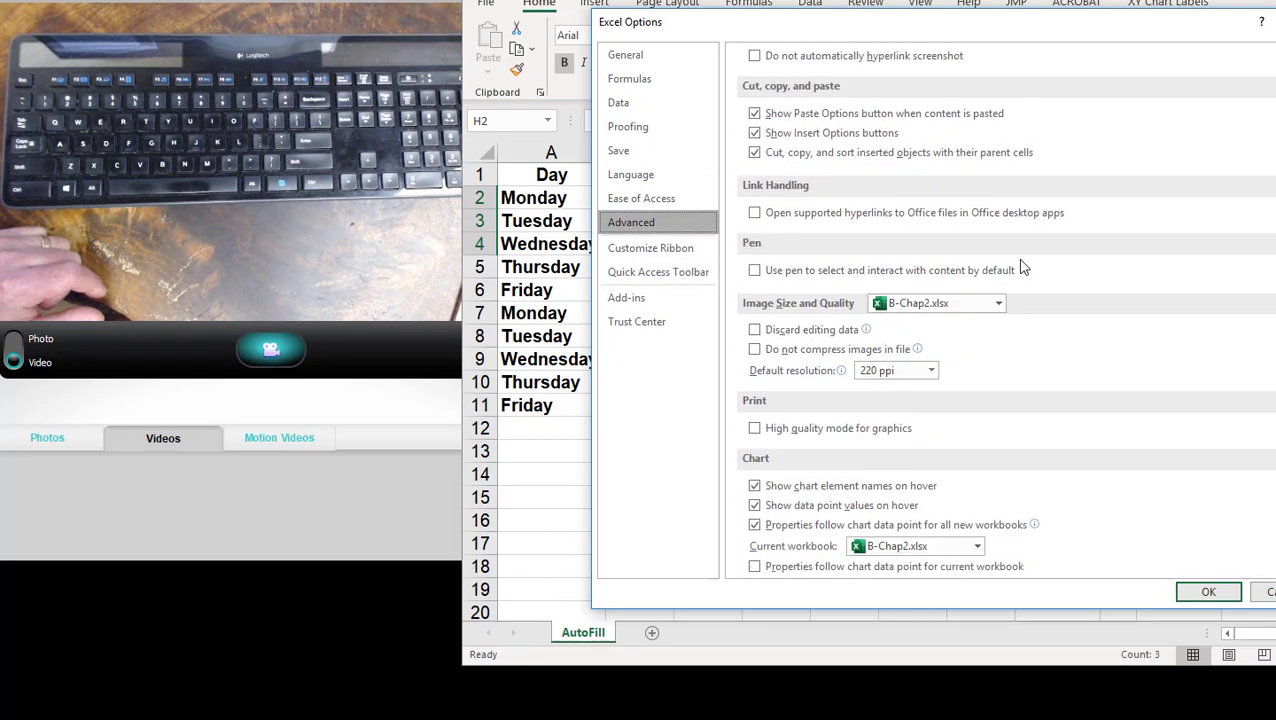
pyautogui.scroll(-8, 1022, 267)
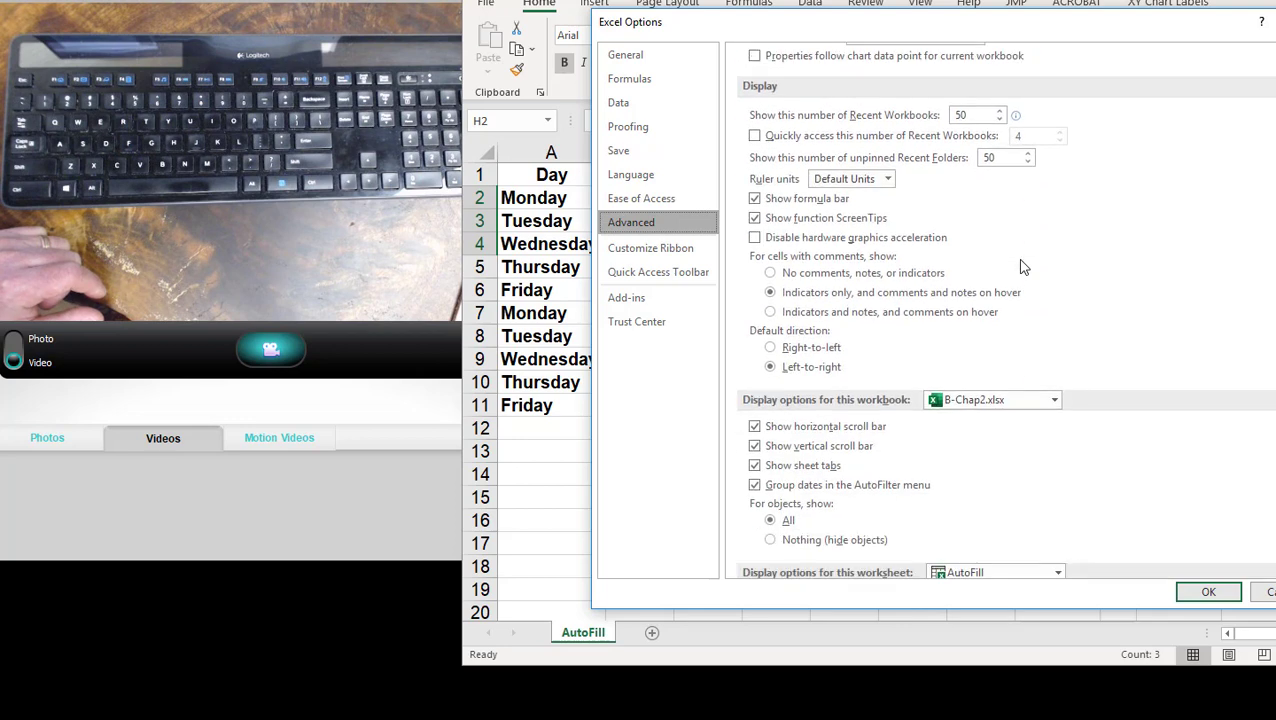
pyautogui.scroll(-10, 1022, 267)
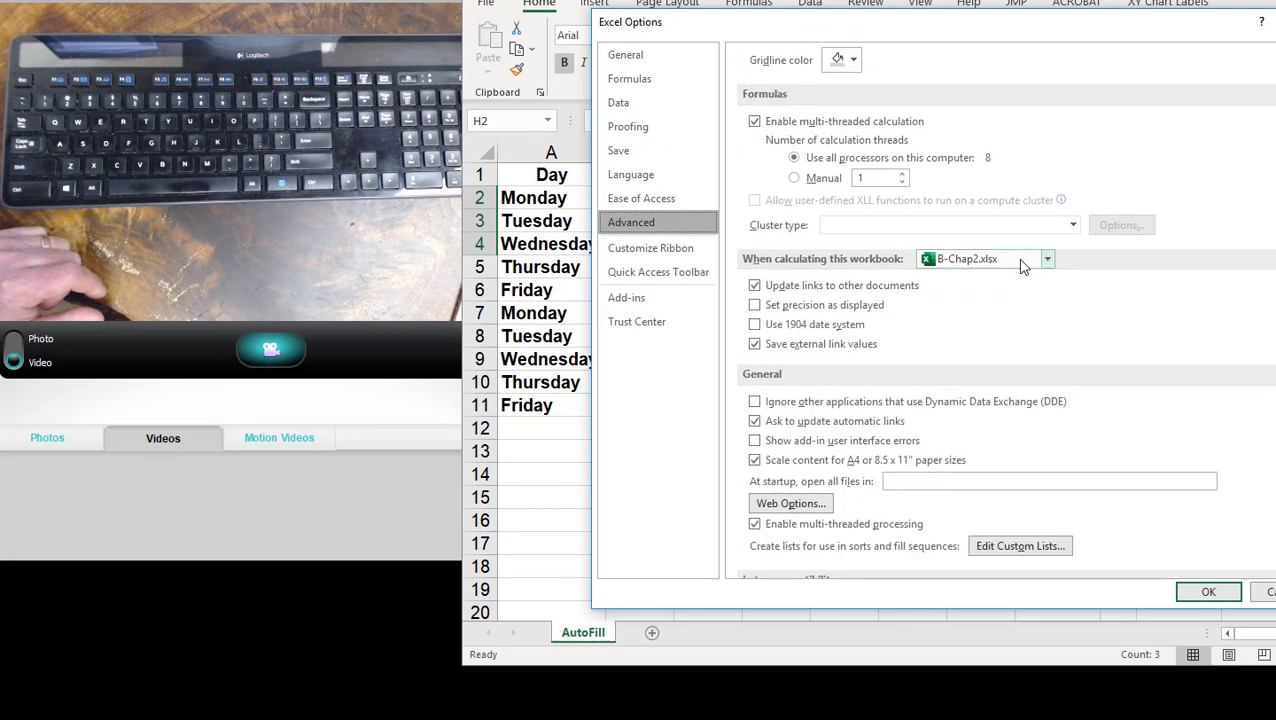
pyautogui.scroll(-3, 1022, 265)
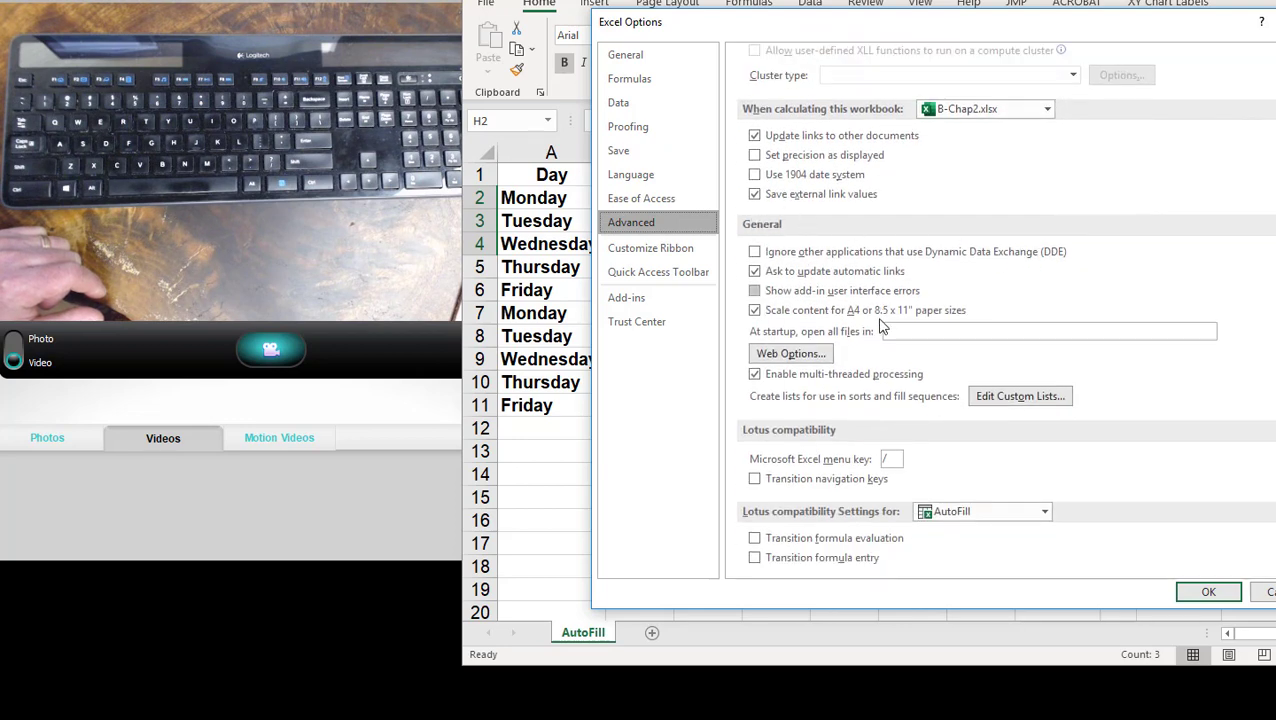
pyautogui.click(1022, 397)
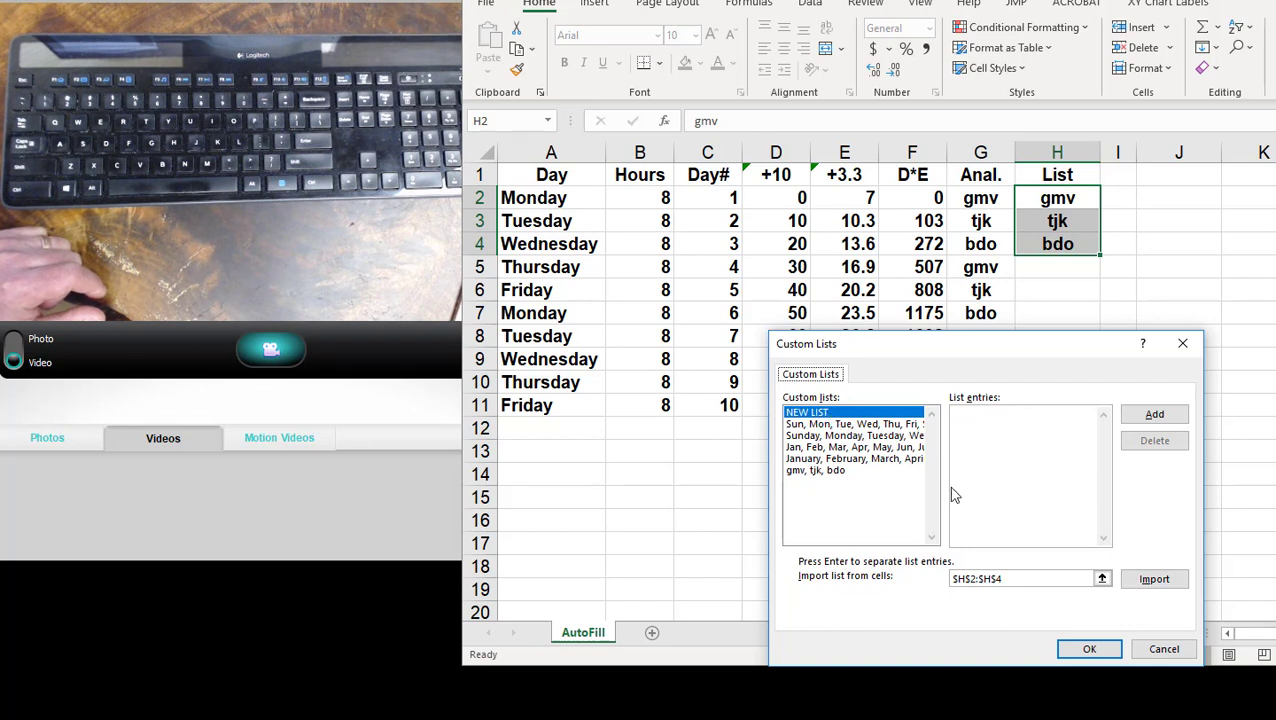
# - Import the custom list from cells H2:H4, review the gmv, tjk, bdo entries, and accept the settings
pyautogui.click(1146, 586)
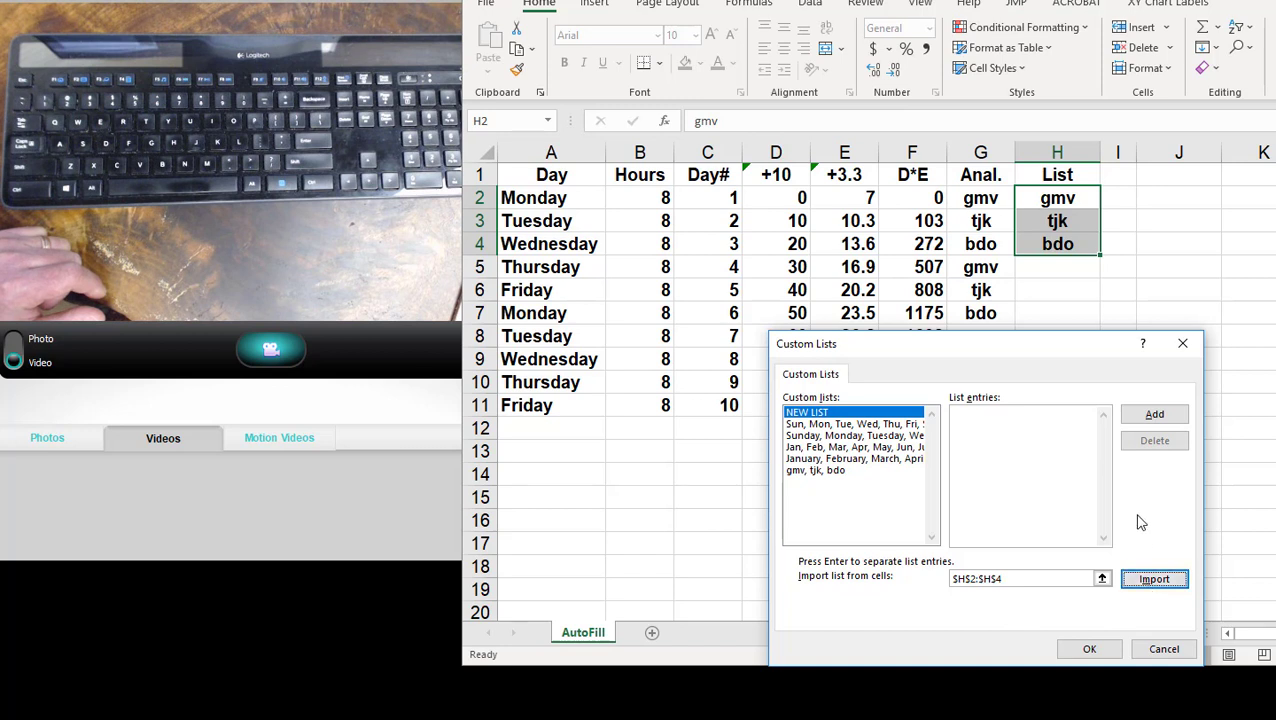
pyautogui.click(826, 474)
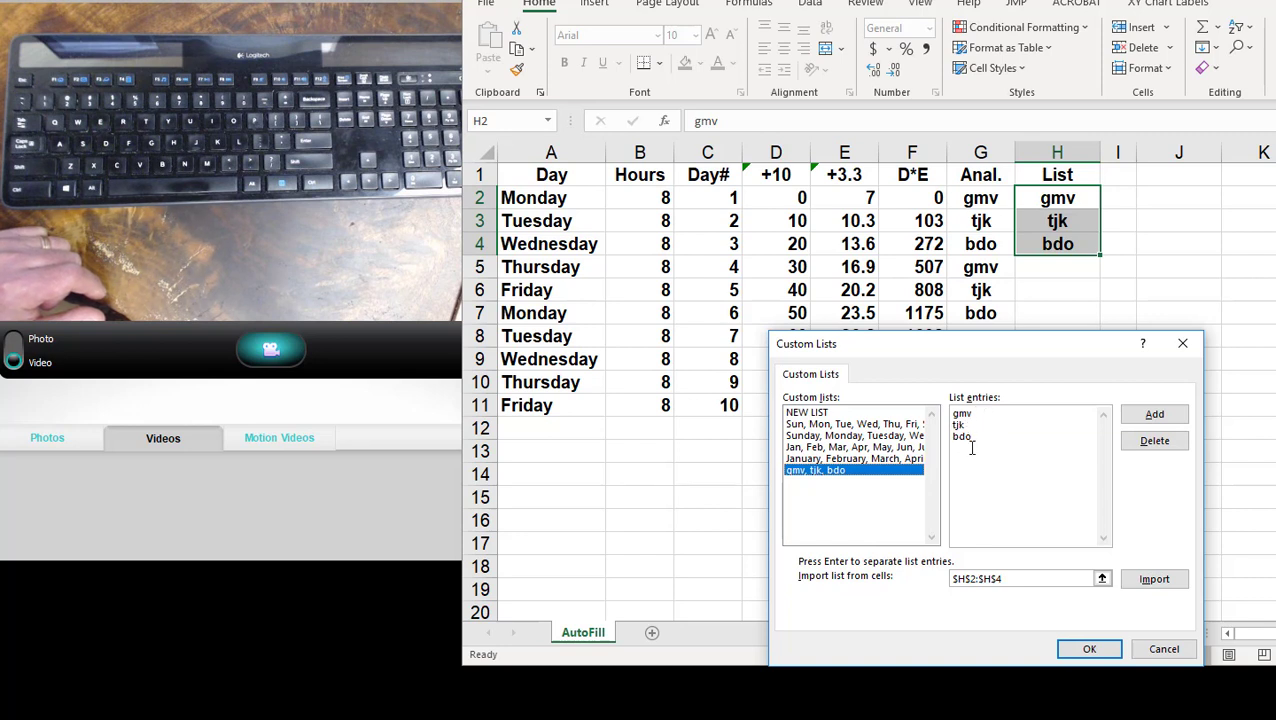
pyautogui.click(1089, 649)
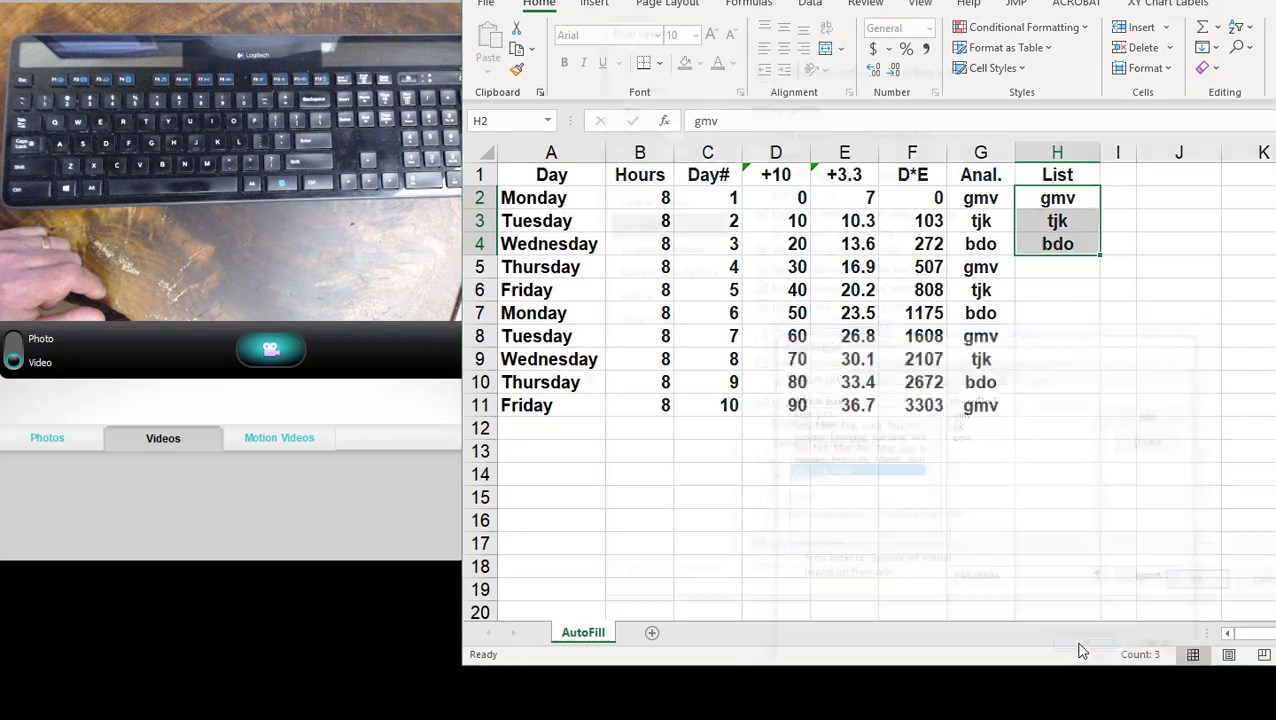
pyautogui.click(1207, 592)
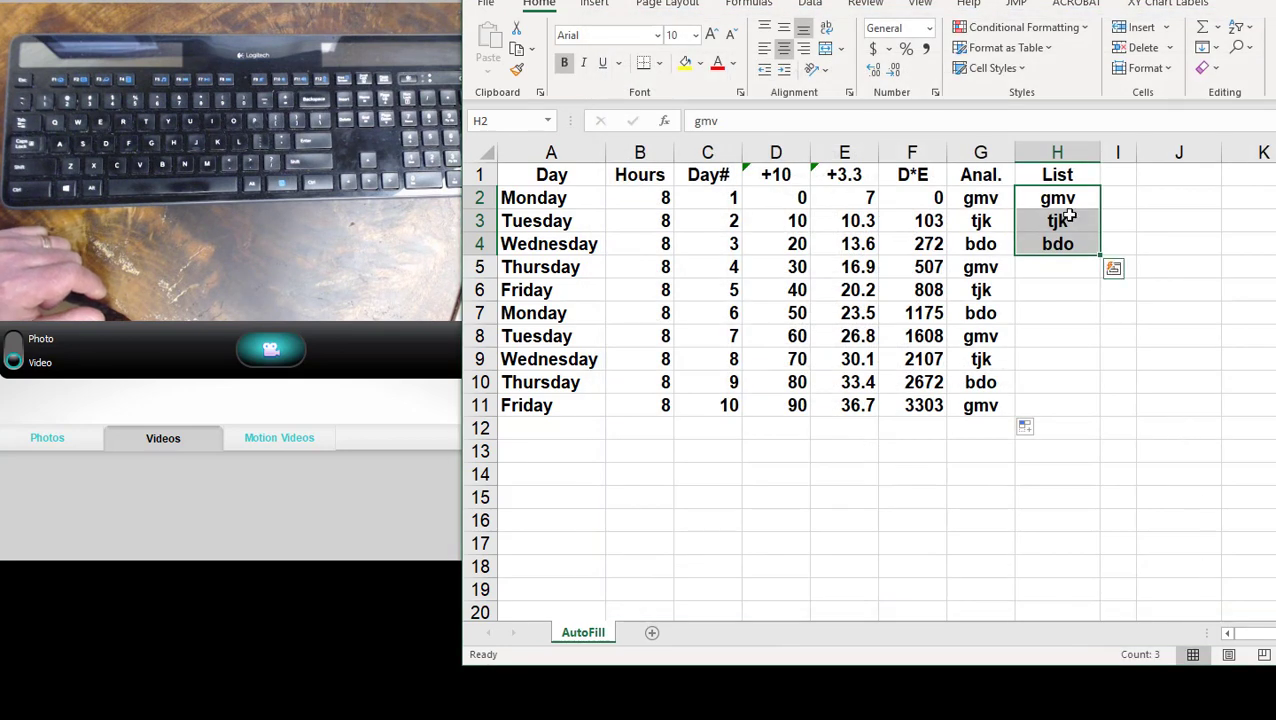
# - Enter gmv in K9 and AutoFill the custom list down to K11
pyautogui.click(1262, 361)
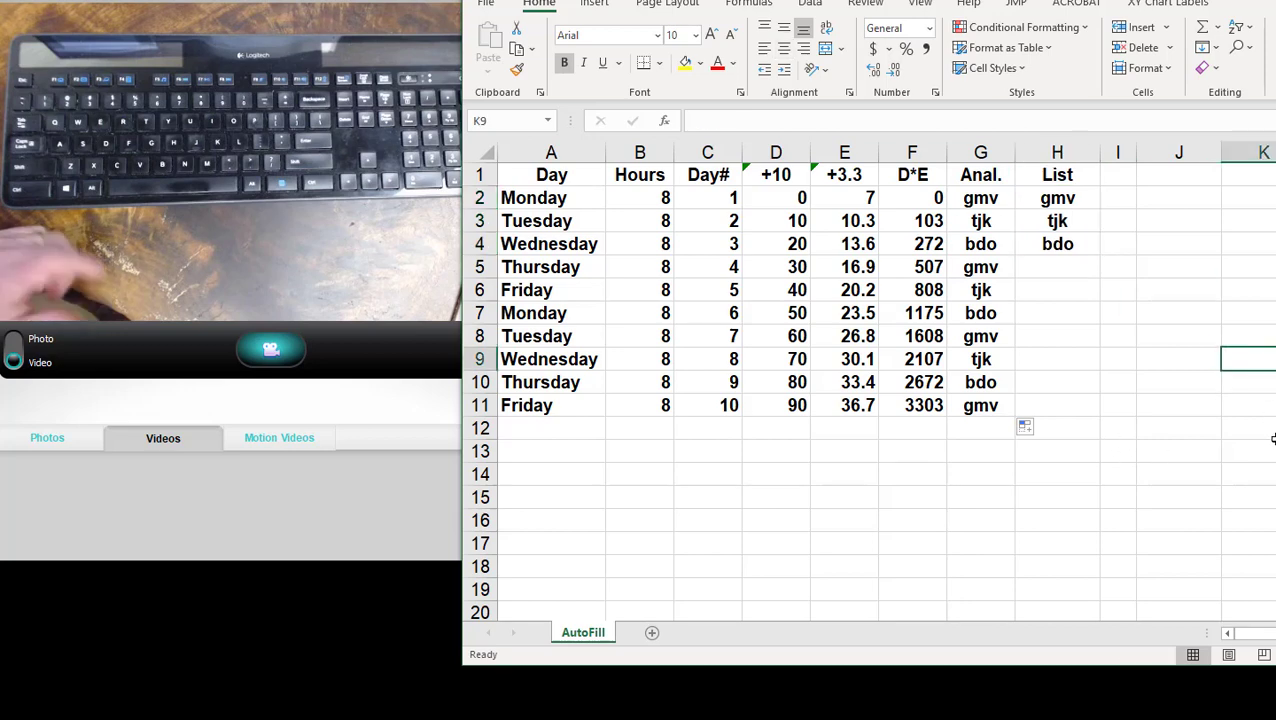
pyautogui.write('gmv')
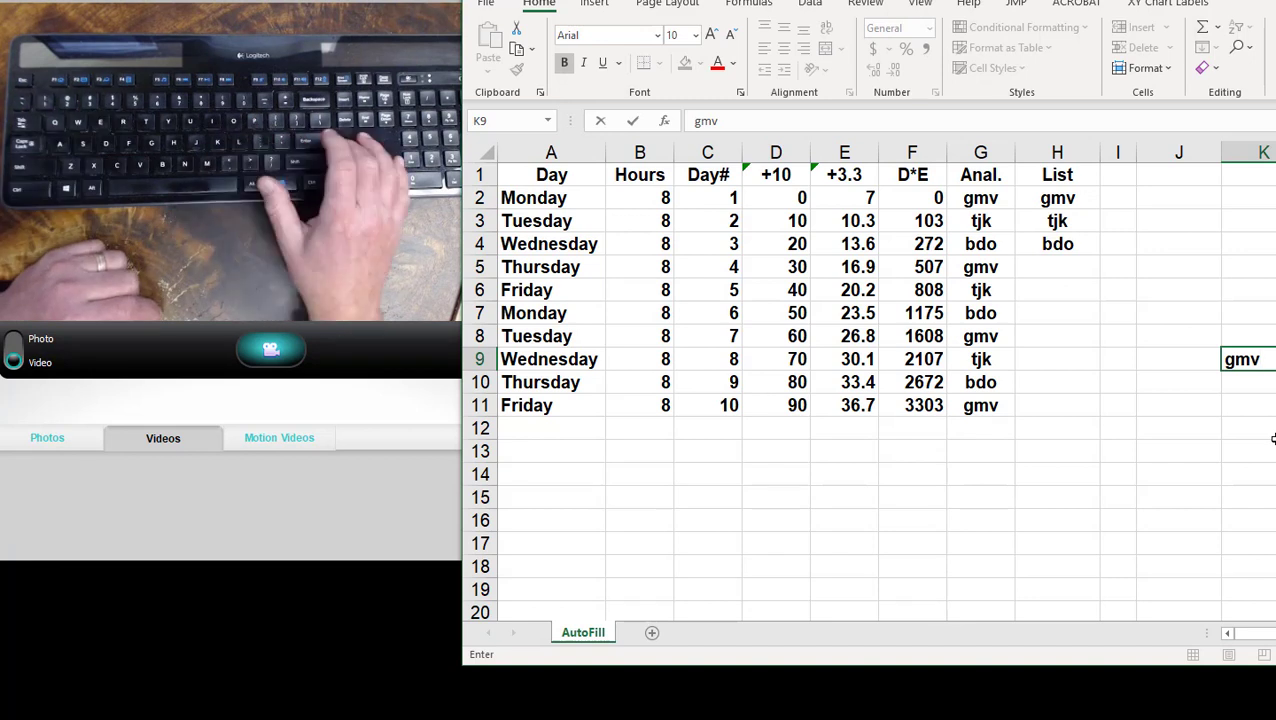
pyautogui.press('Return')
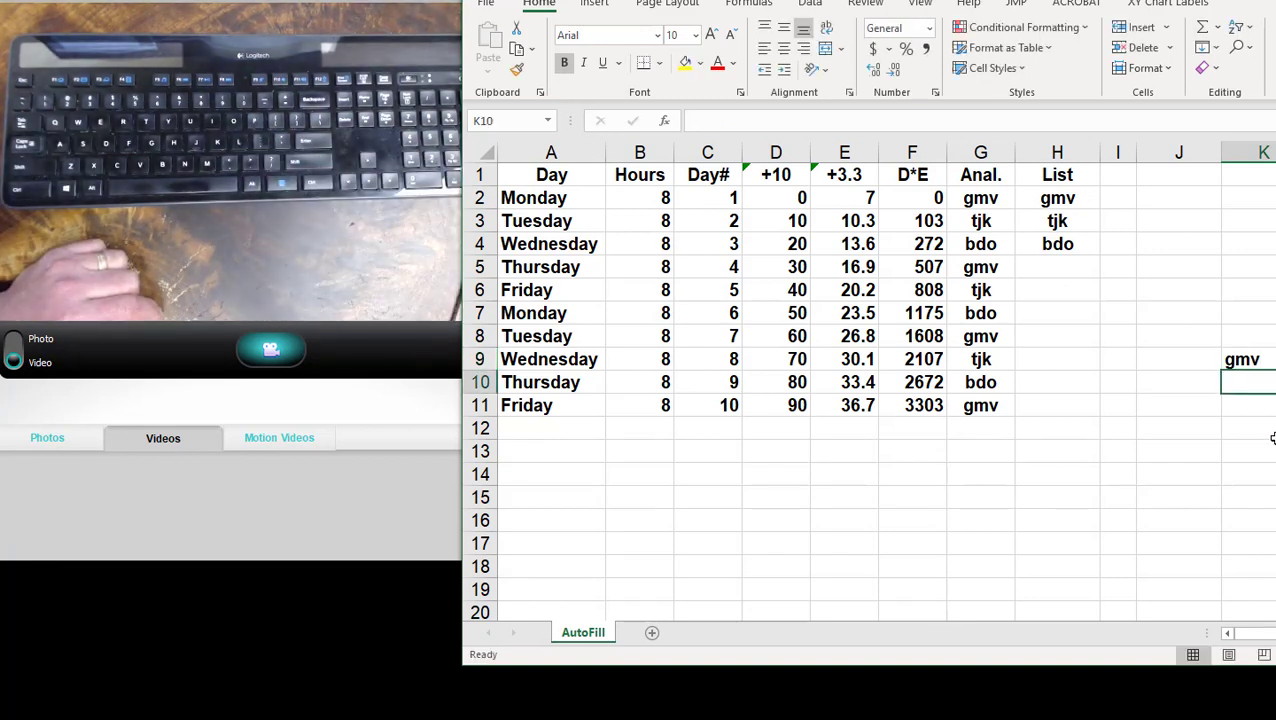
pyautogui.press('Up')
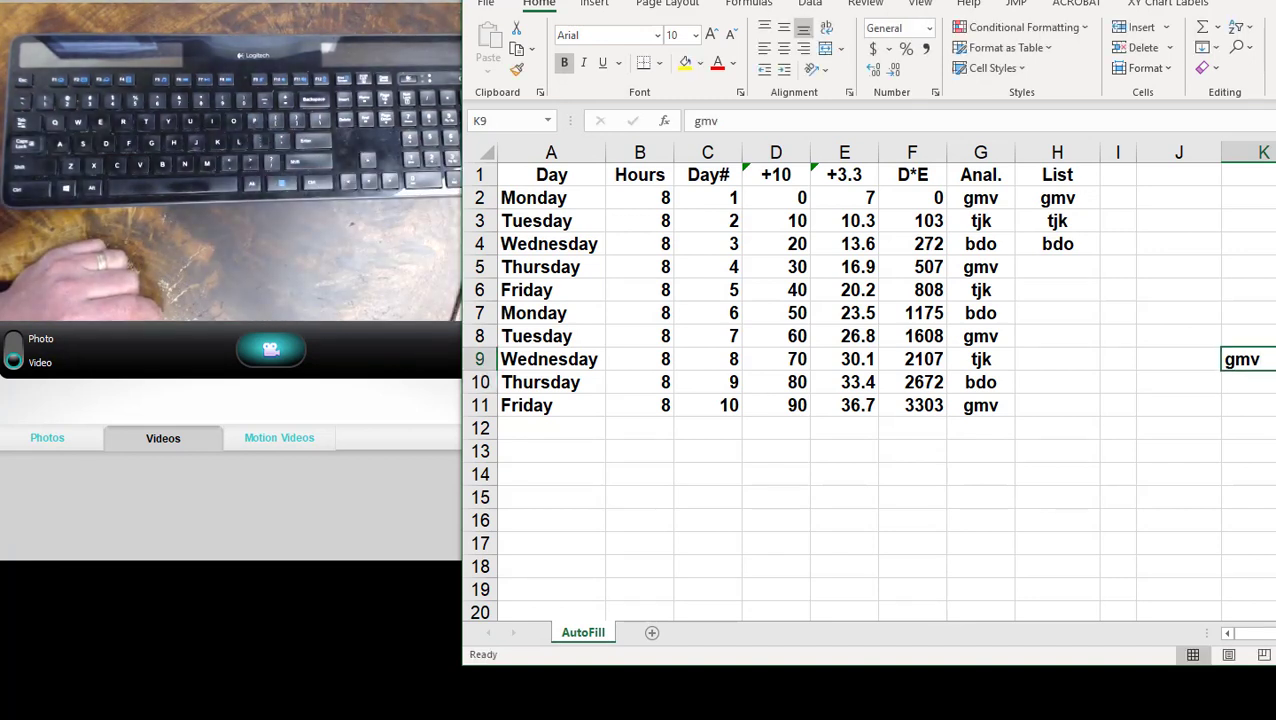
pyautogui.moveTo(1275, 370); pyautogui.dragTo(1275, 405)
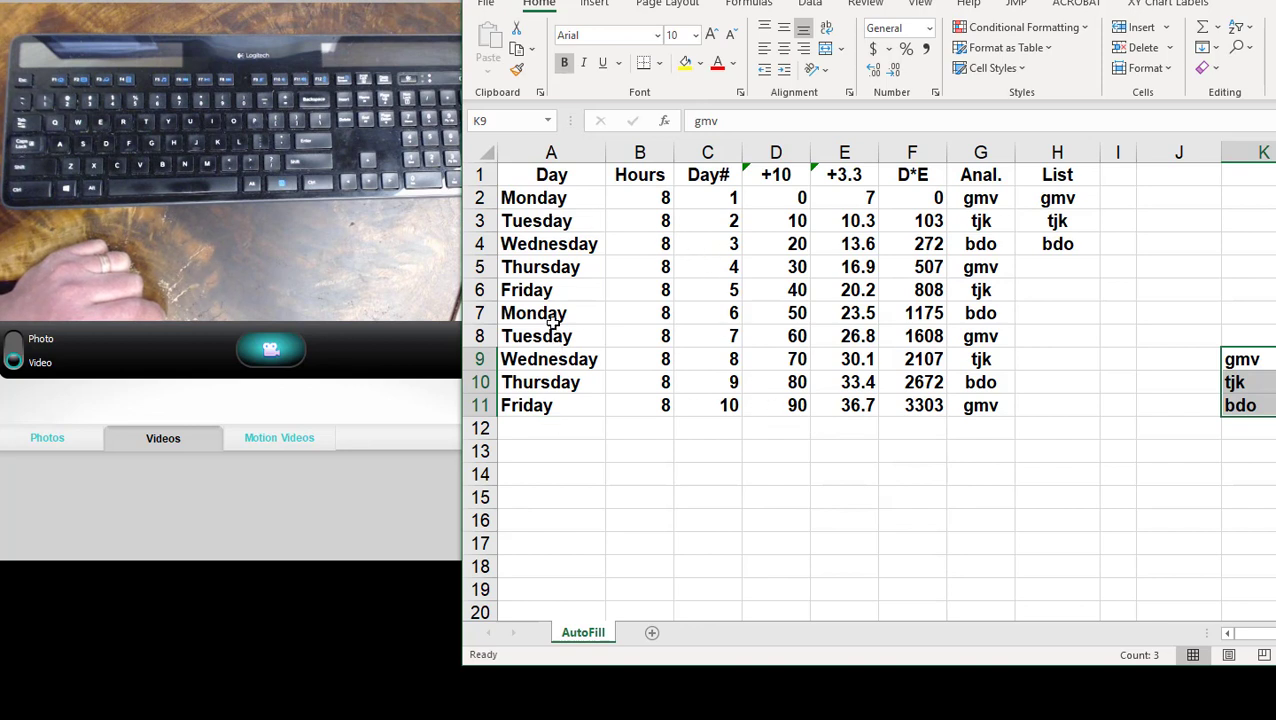
pyautogui.click(731, 197)
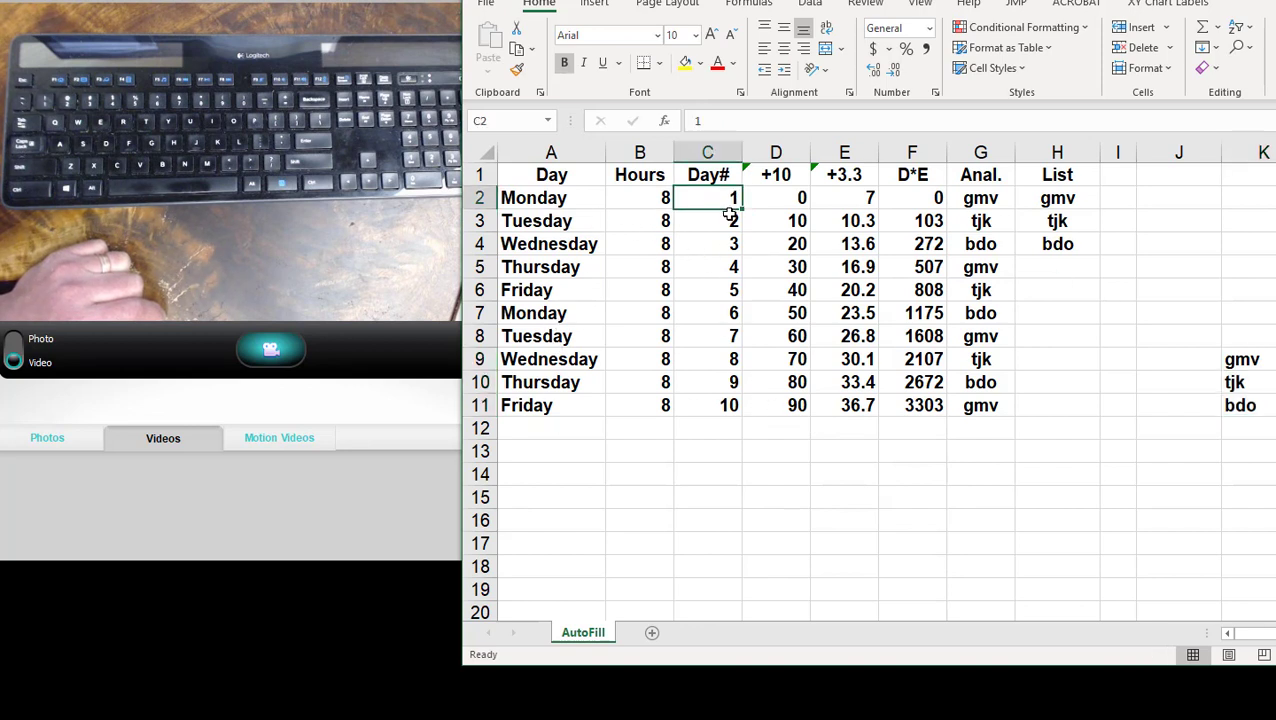
pyautogui.click(733, 221)
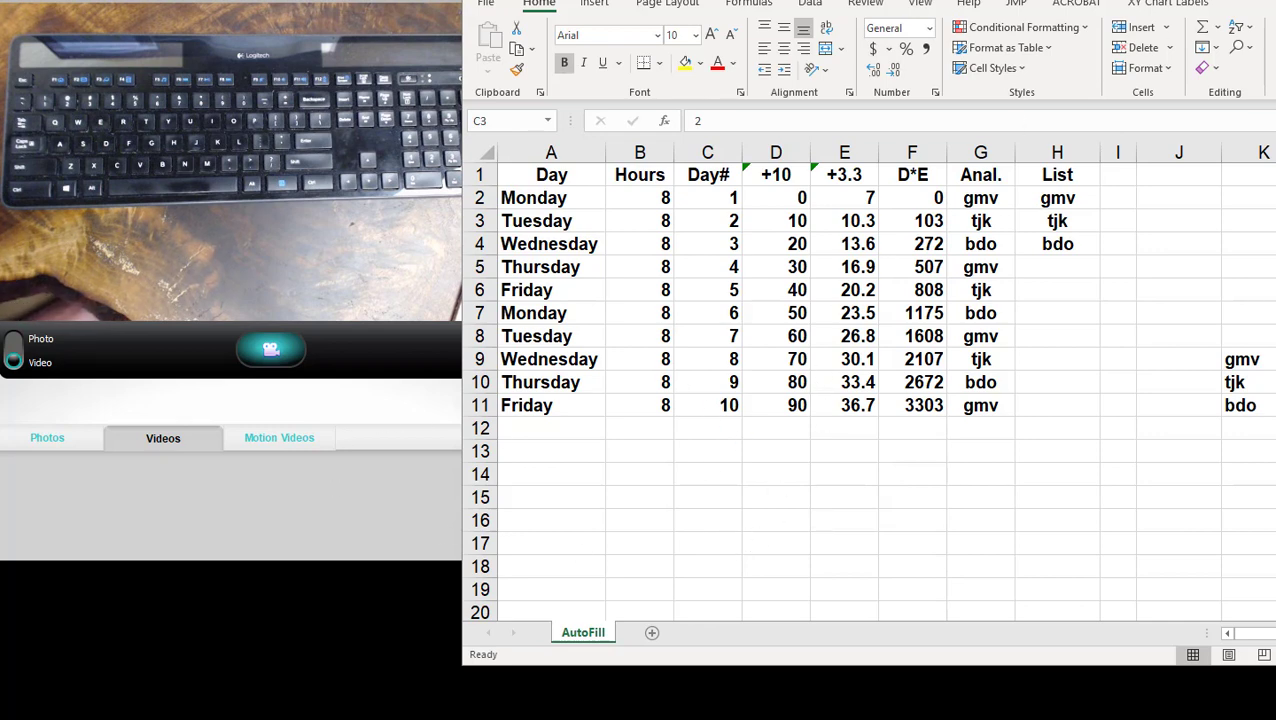
# - Minimize the AutoFill workbook, switch to the population growth workbook, and fit its window beside the camera view with Sheet1 at 90% zoom
pyautogui.press('super+Down')
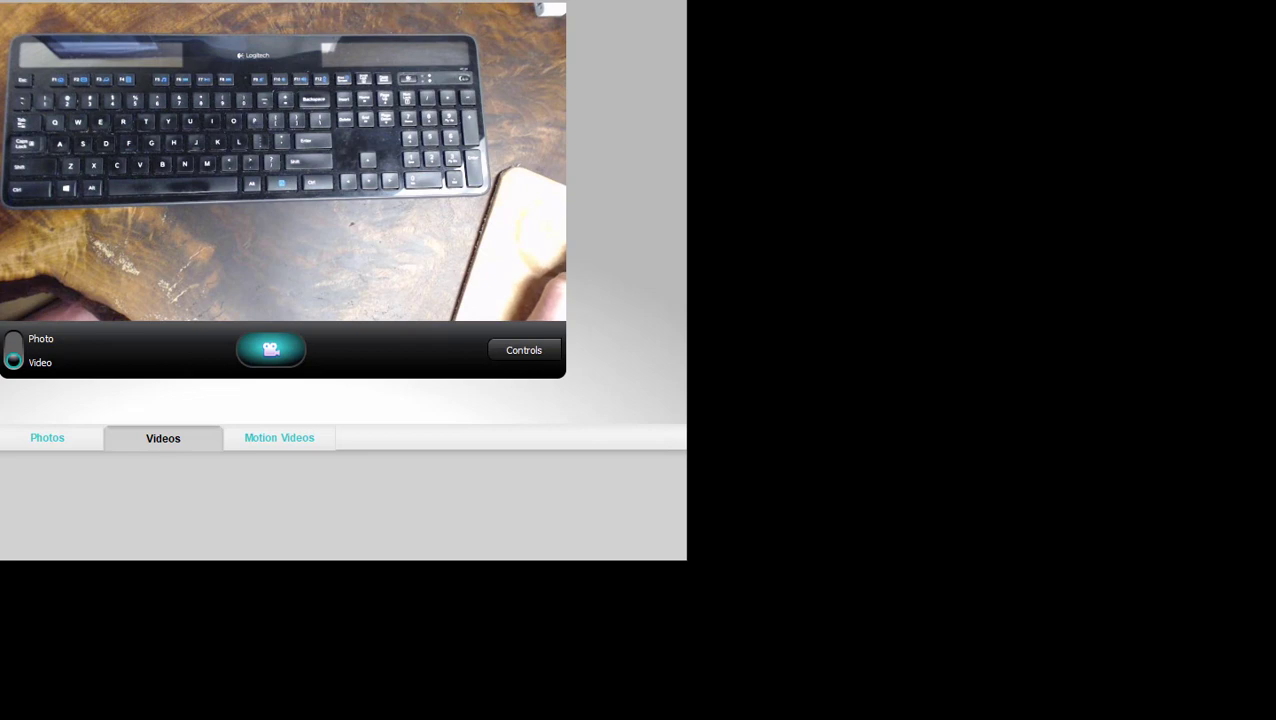
pyautogui.hotkey('alt', 'Tab')
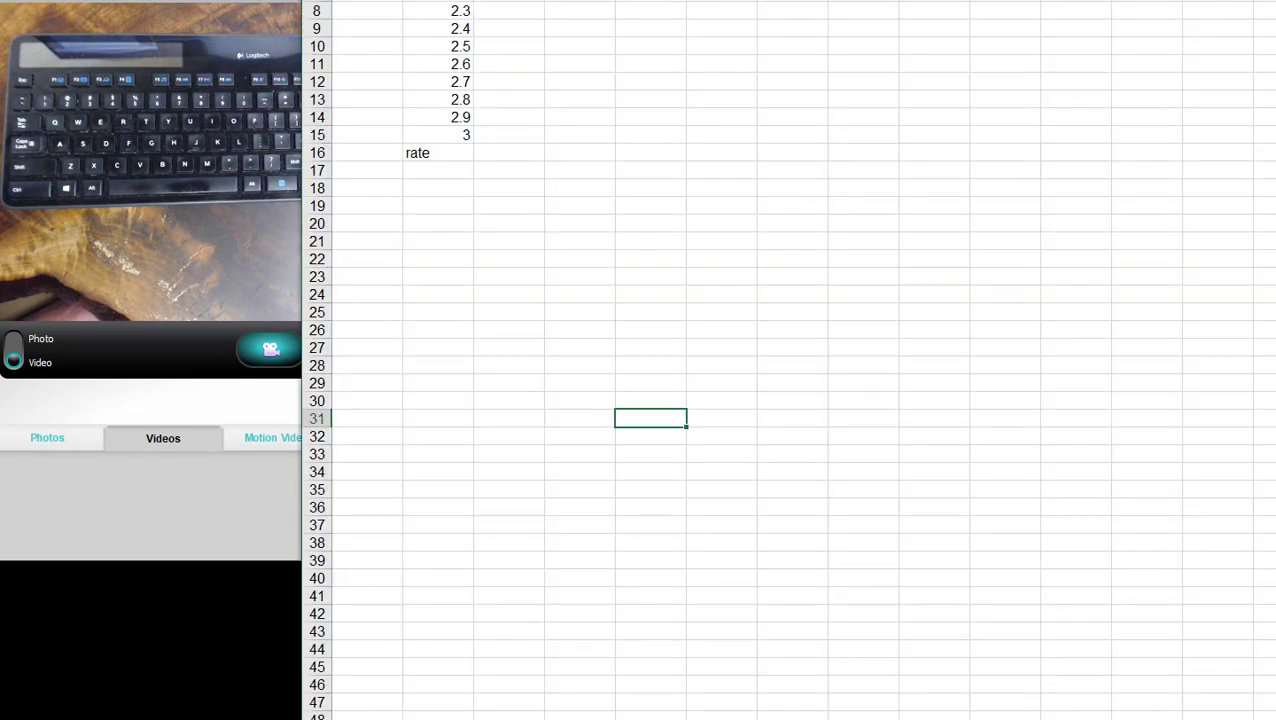
pyautogui.moveTo(302, 718); pyautogui.dragTo(504, 623)
pyautogui.moveTo(890, 0); pyautogui.dragTo(854, 258)
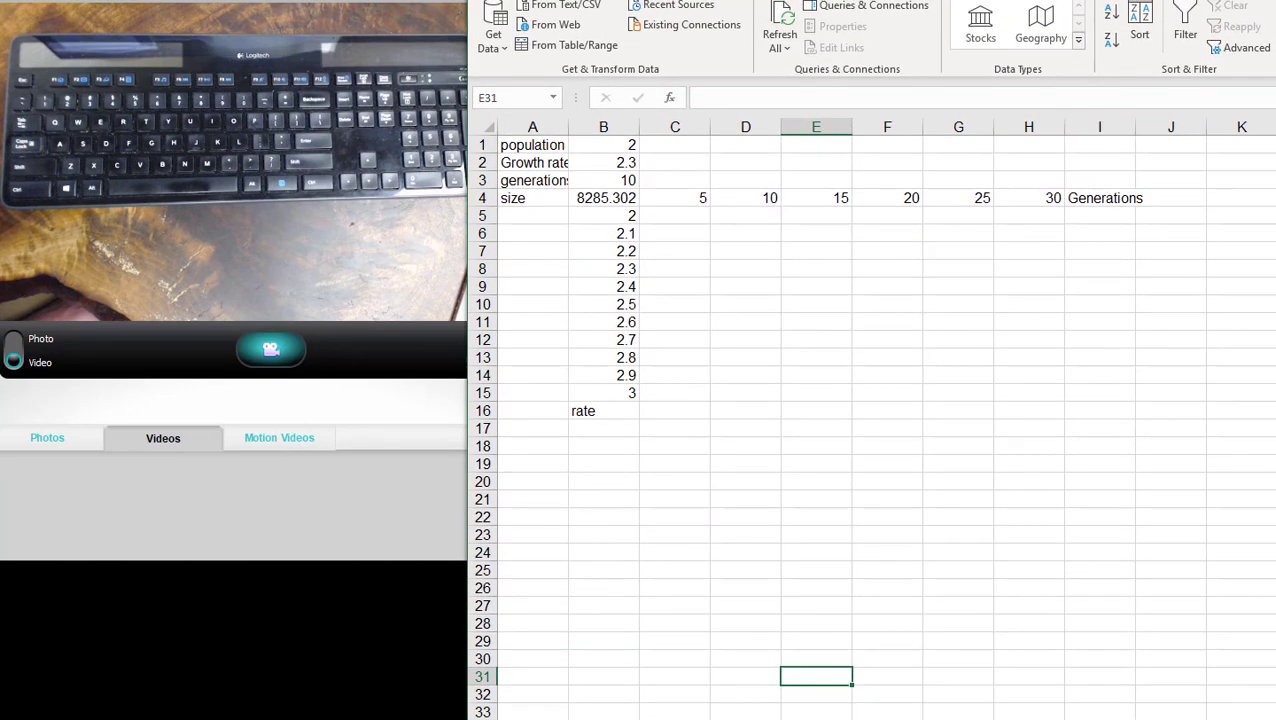
pyautogui.moveTo(966, 0); pyautogui.dragTo(358, 0)
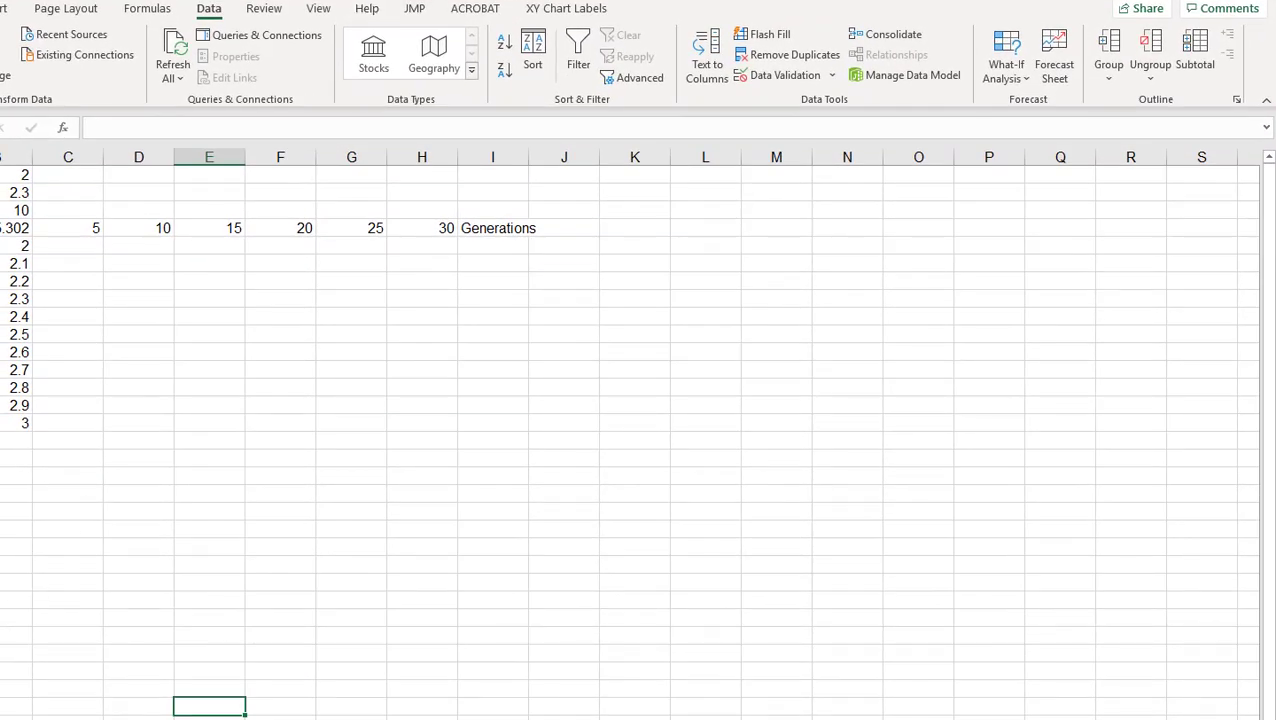
pyautogui.moveTo(0, 719); pyautogui.dragTo(499, 700)
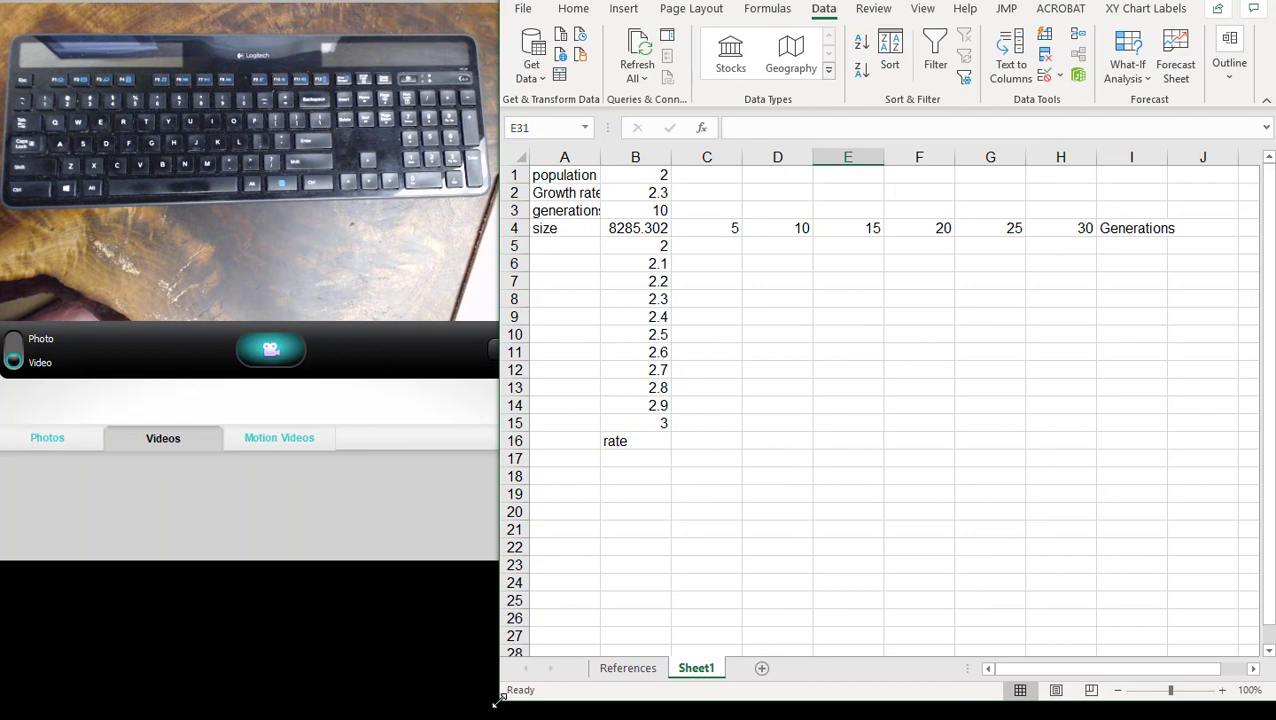
pyautogui.click(1118, 693)
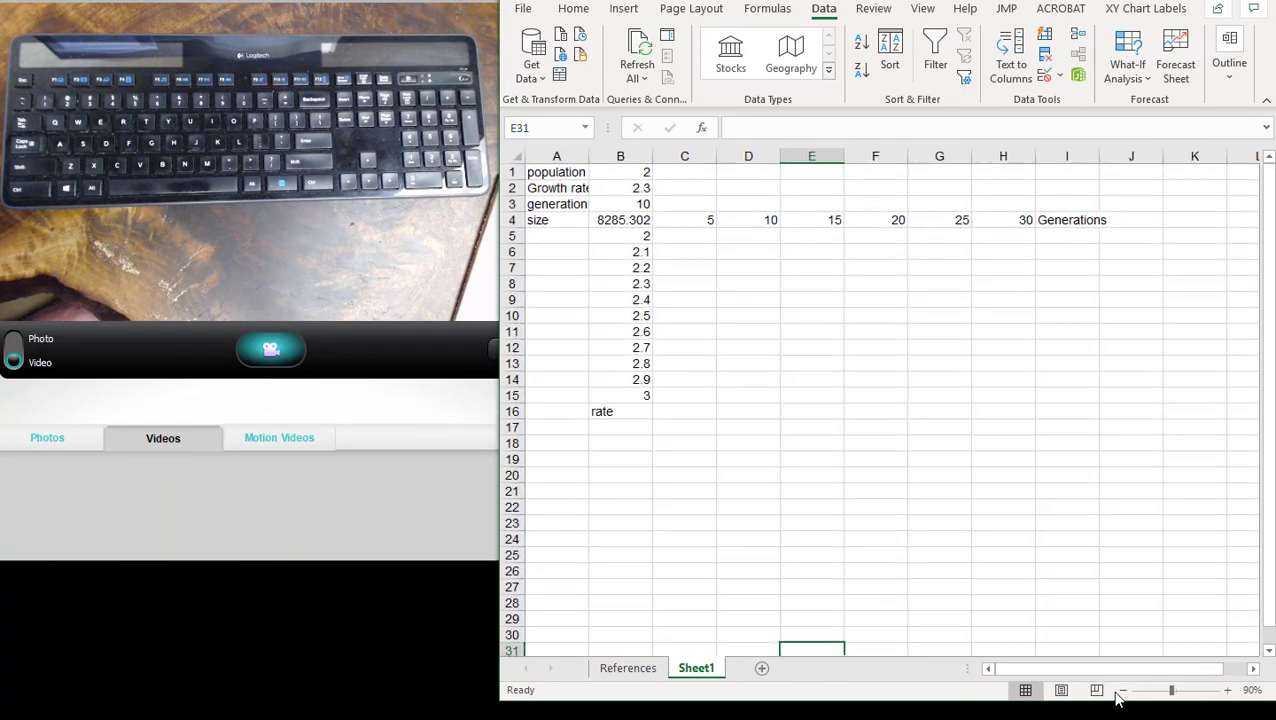
# - Open the References sheet, examine the formula in C1, and bring column A into view
pyautogui.click(628, 668)
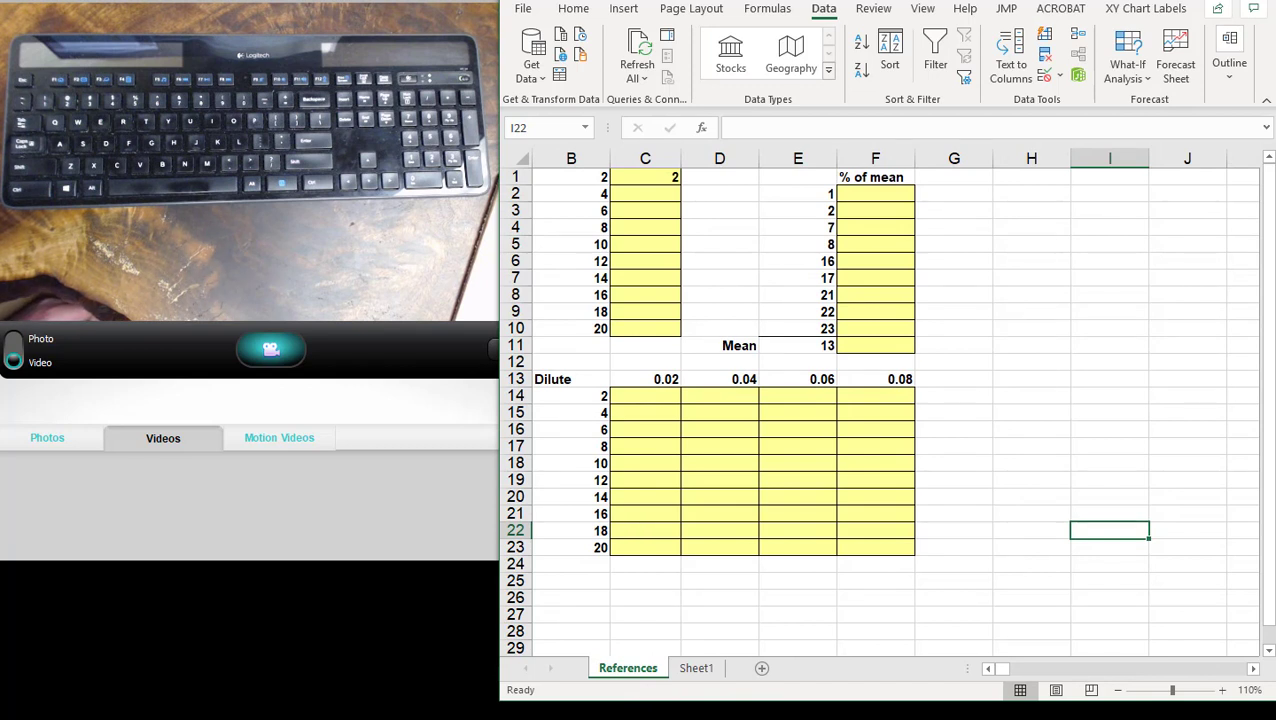
pyautogui.click(672, 177)
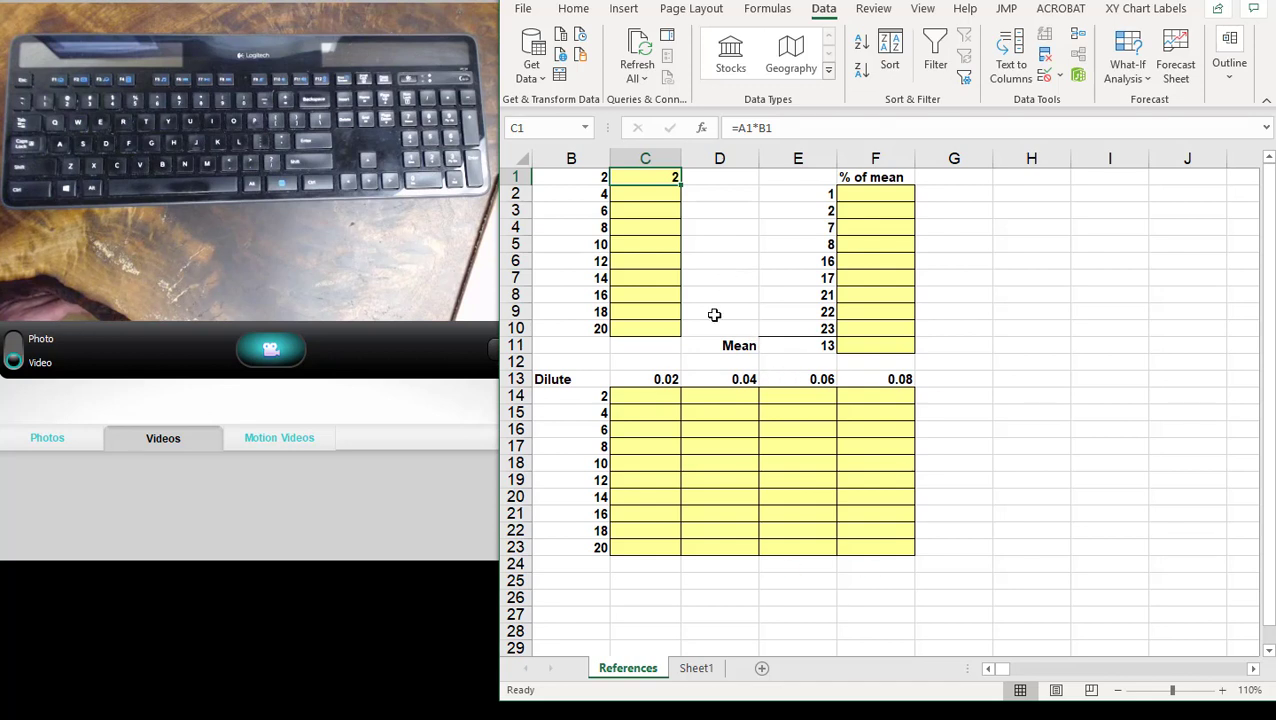
pyautogui.click(596, 181)
pyautogui.click(676, 179)
pyautogui.click(987, 672)
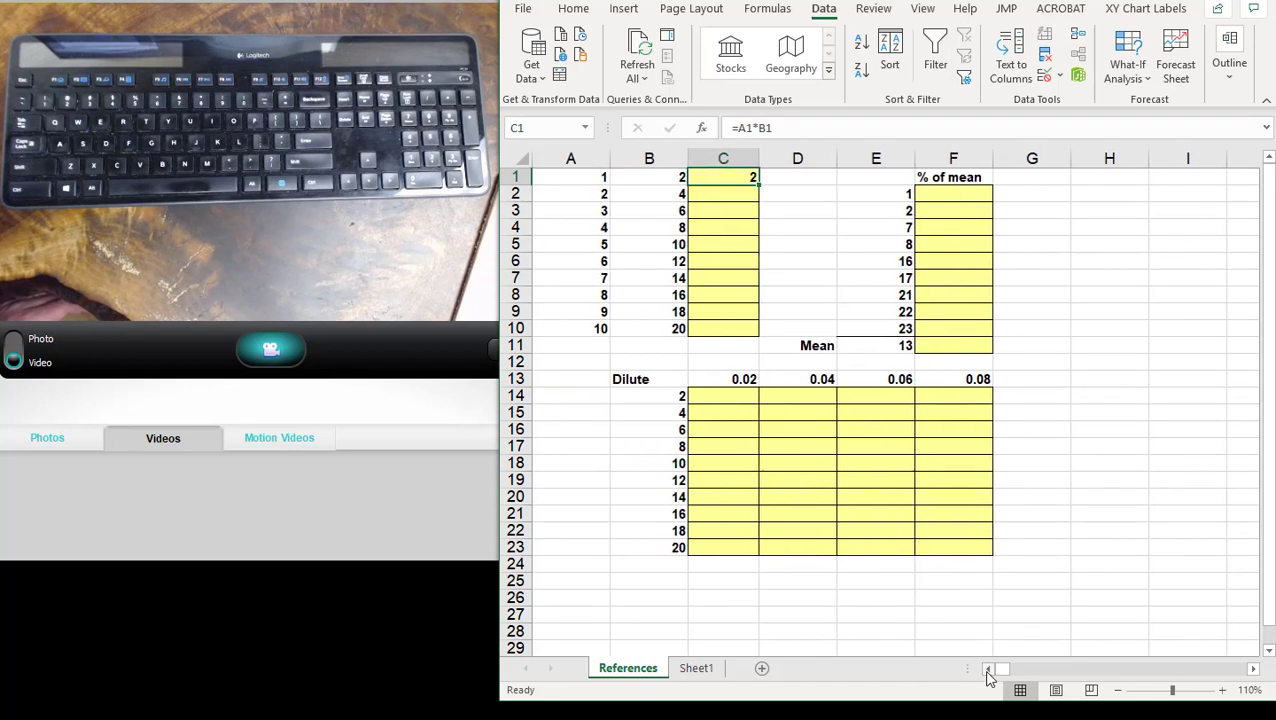
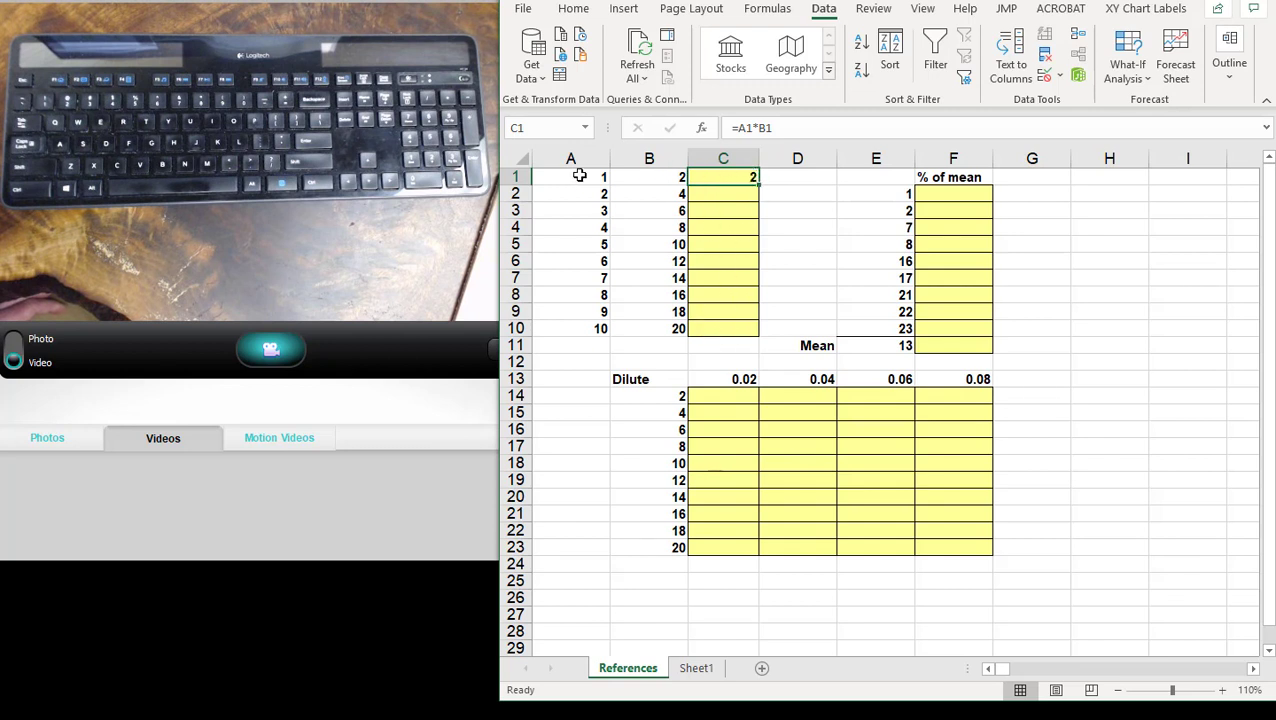
# - AutoFill the C1 product formula down through C10 and inspect the mean formula in E11
pyautogui.doubleClick(758, 182)
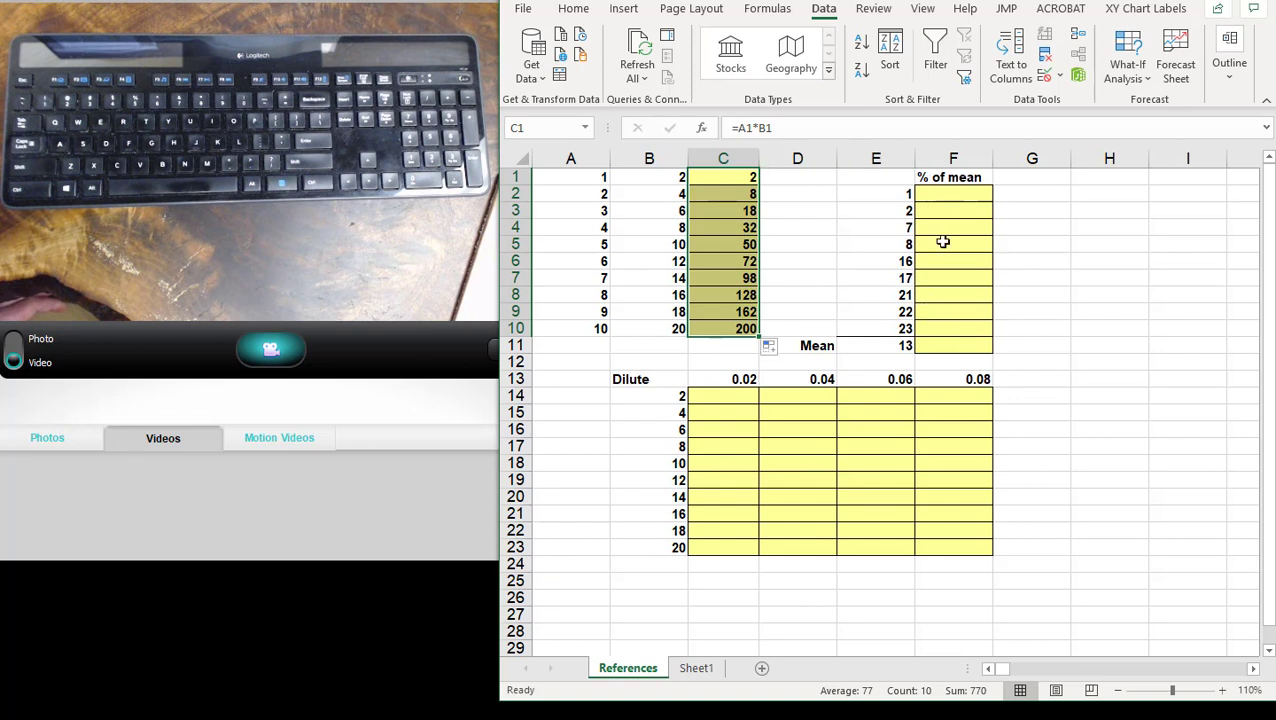
pyautogui.moveTo(905, 193); pyautogui.dragTo(906, 332)
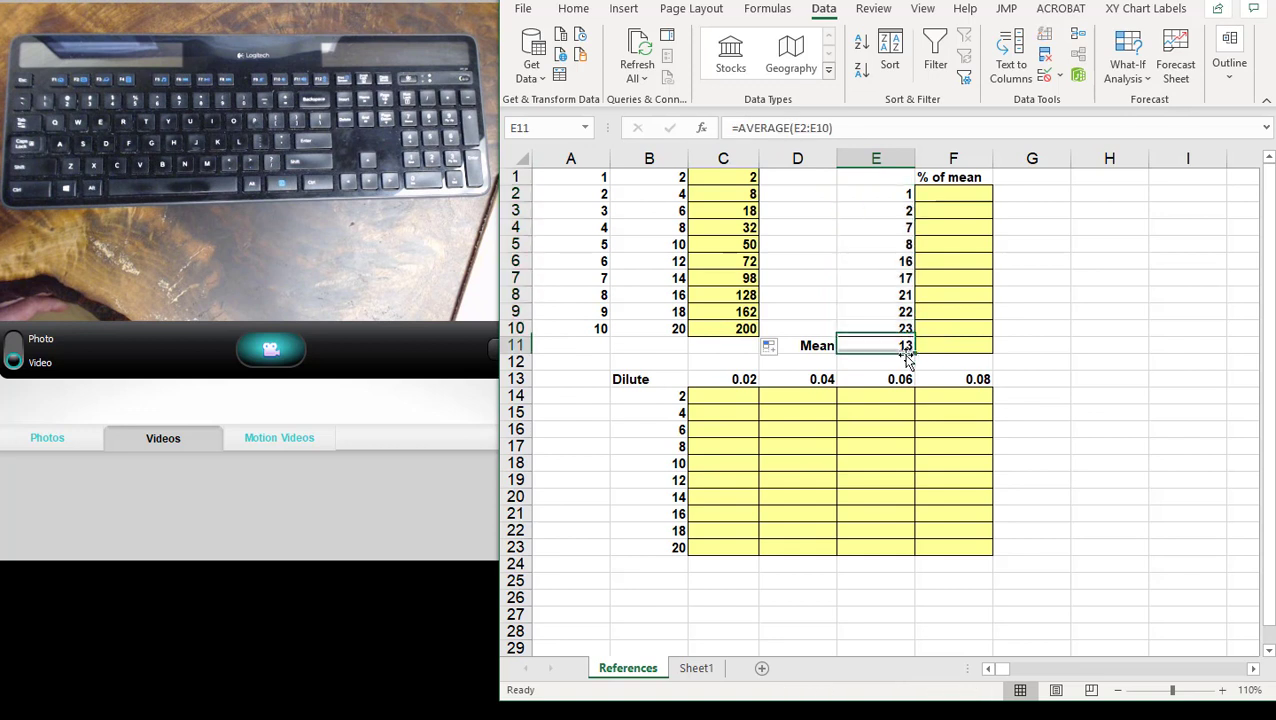
# - Enter the formula =E2/E11 in F2 to calculate the first value's percentage of the mean
pyautogui.click(955, 194)
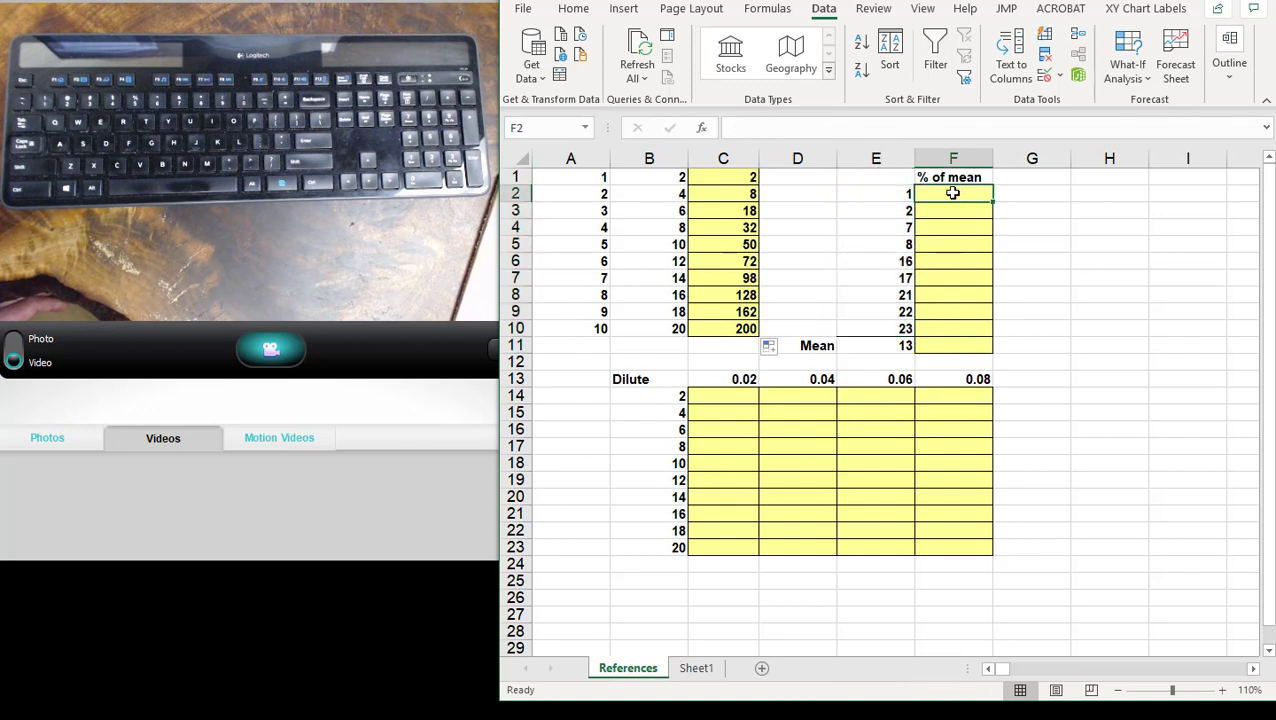
pyautogui.click(894, 194)
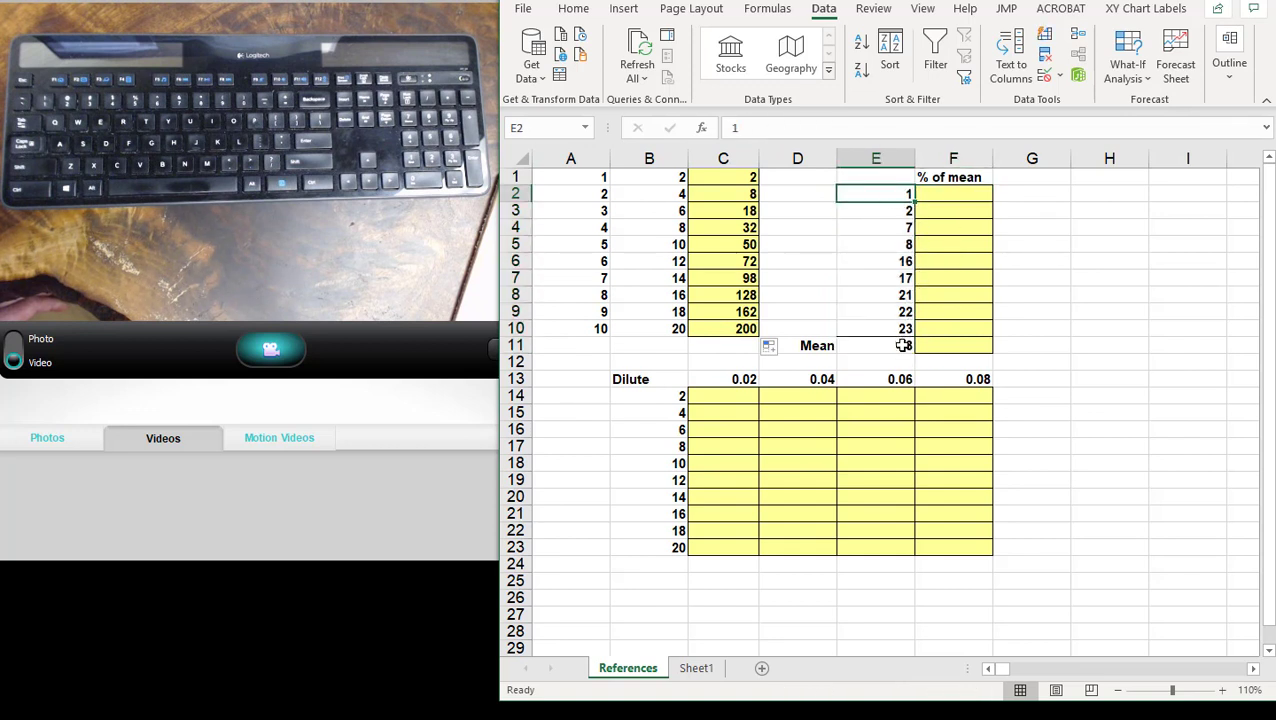
pyautogui.click(903, 345)
pyautogui.click(957, 192)
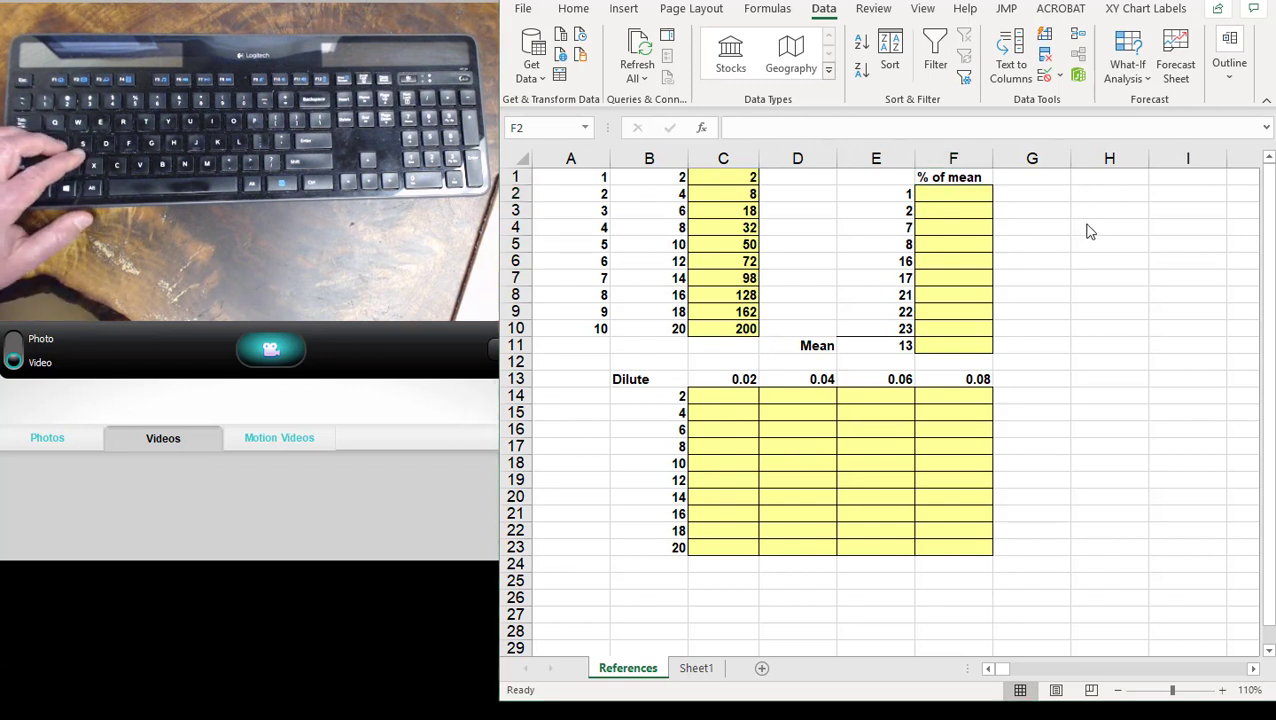
pyautogui.click(969, 194)
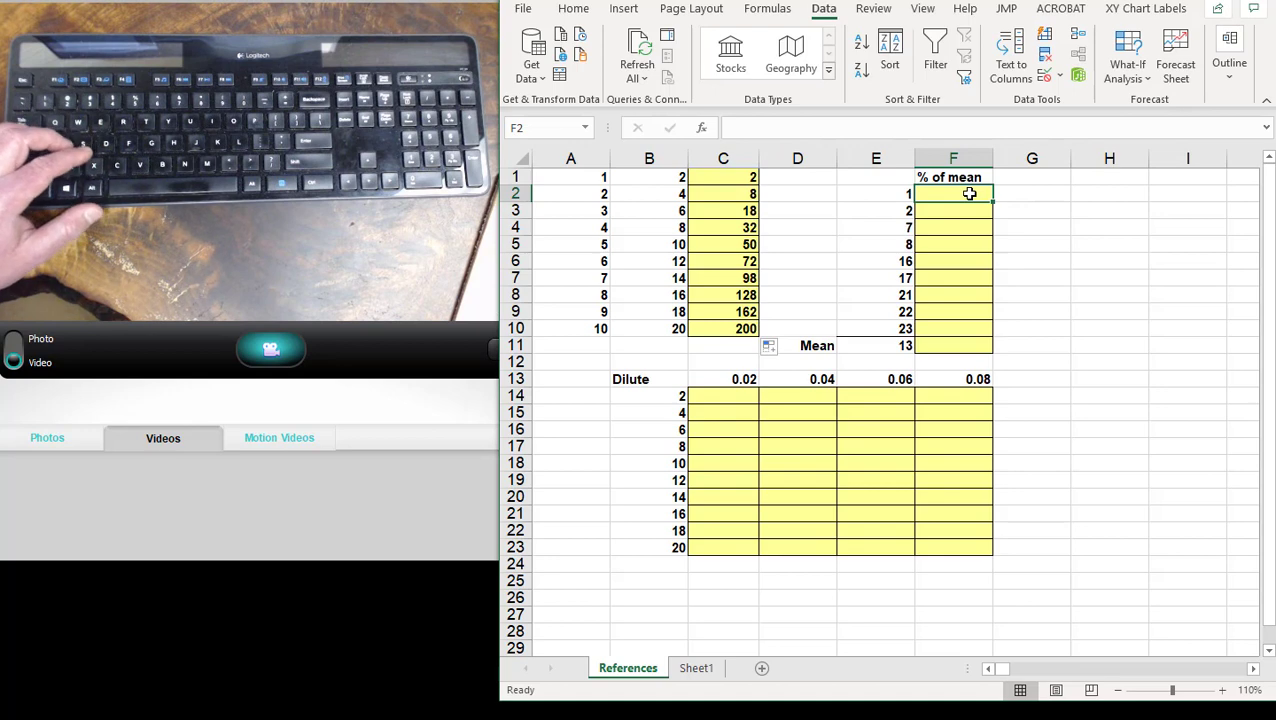
pyautogui.write('=')
pyautogui.click(901, 198)
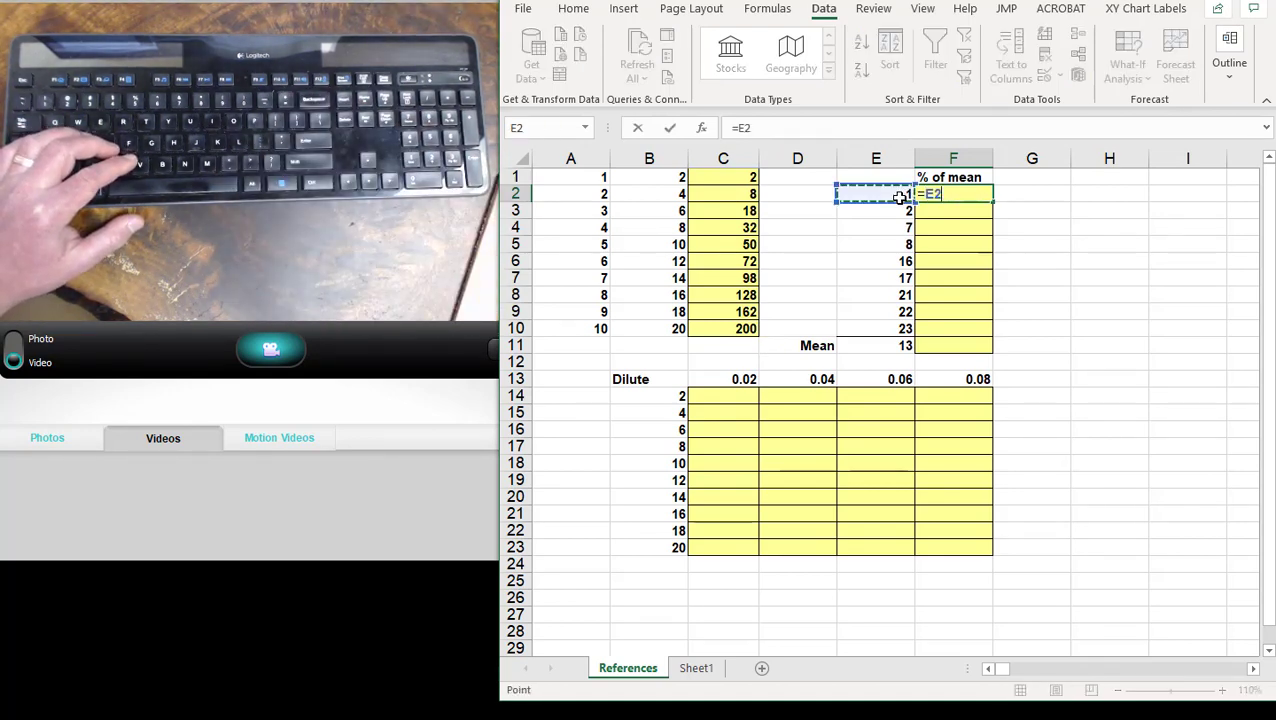
pyautogui.write('/')
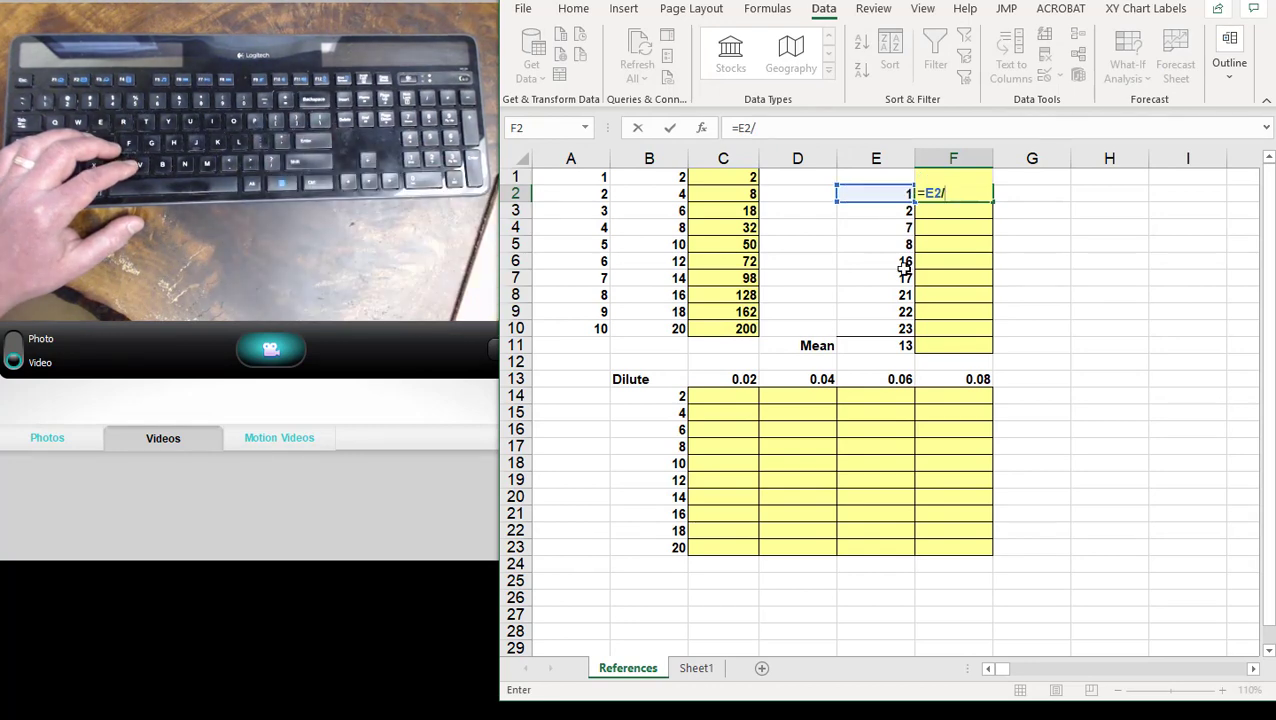
pyautogui.click(906, 346)
pyautogui.press('Return')
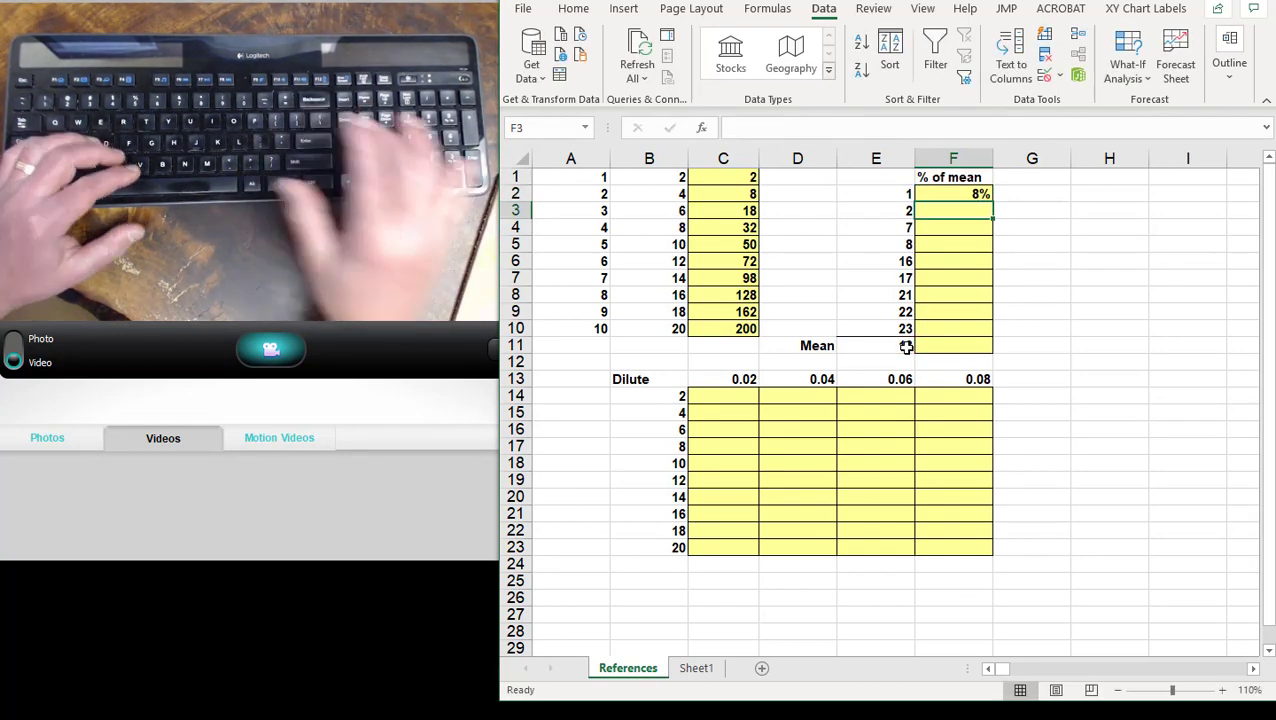
# - Fill the F2 formula down to F3 and examine which cells the copied formula references
pyautogui.click(896, 197)
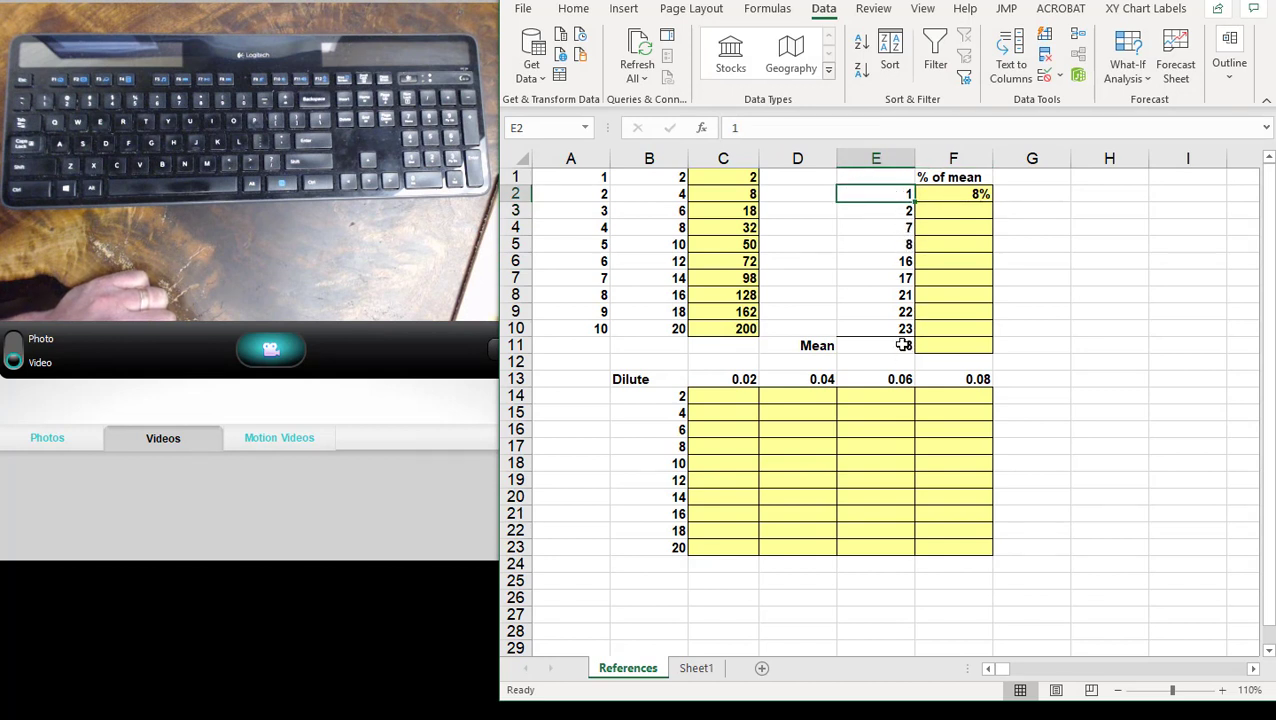
pyautogui.click(966, 196)
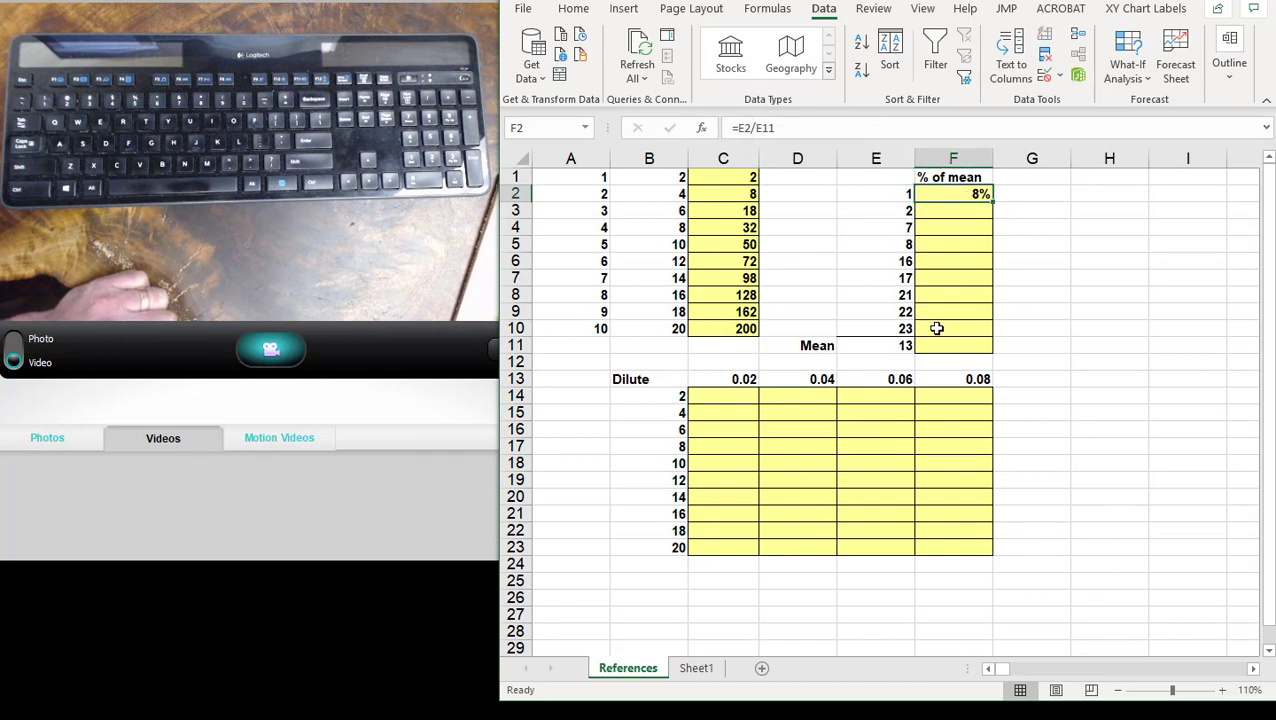
pyautogui.moveTo(993, 200); pyautogui.dragTo(994, 218)
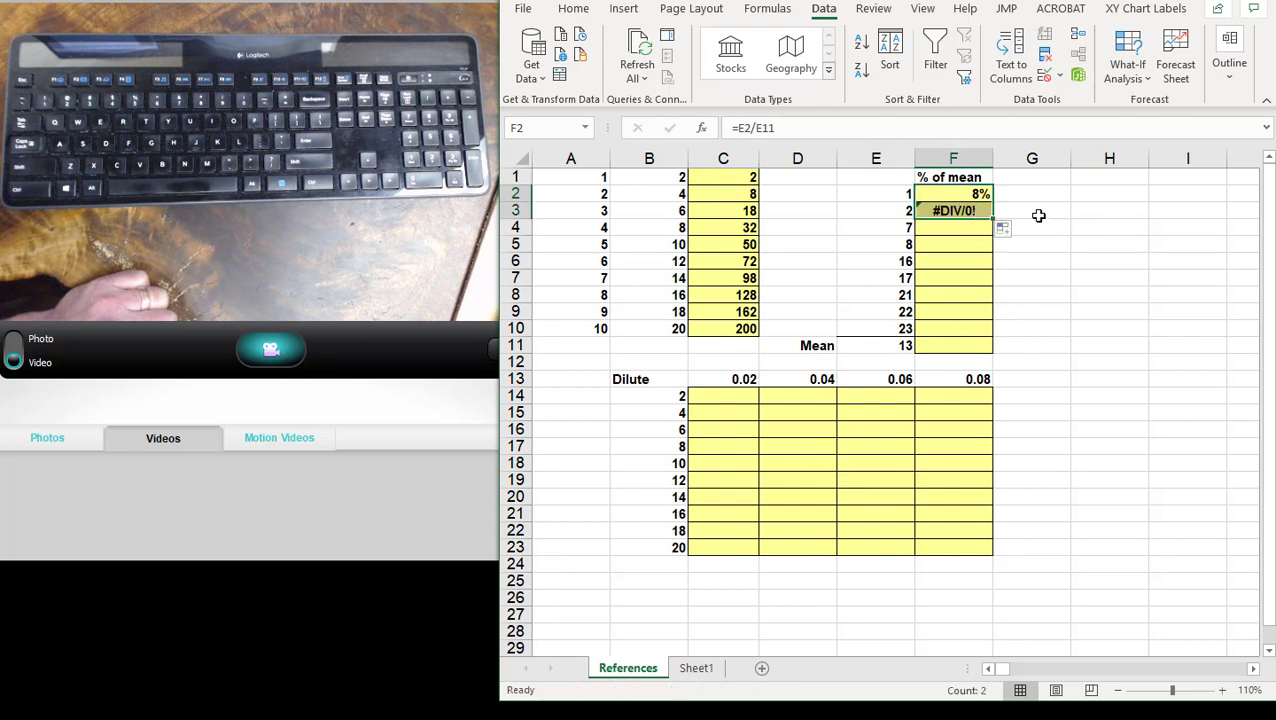
pyautogui.click(969, 212)
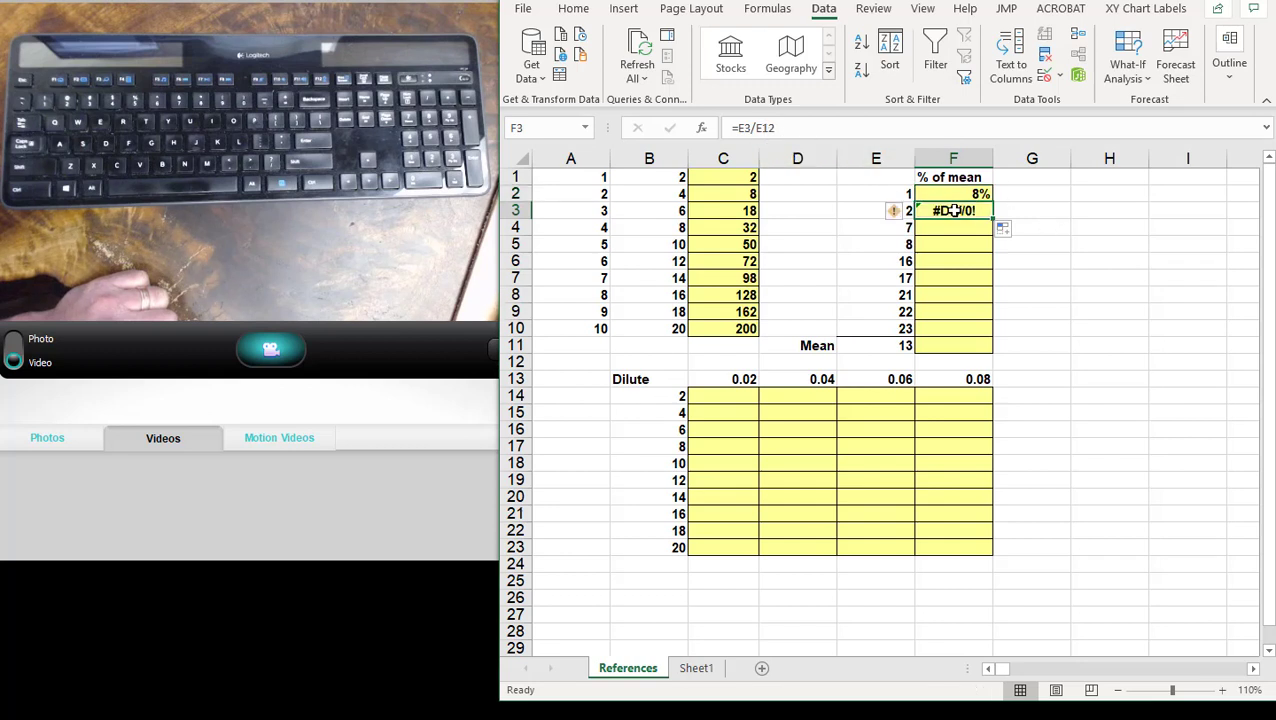
pyautogui.click(754, 128)
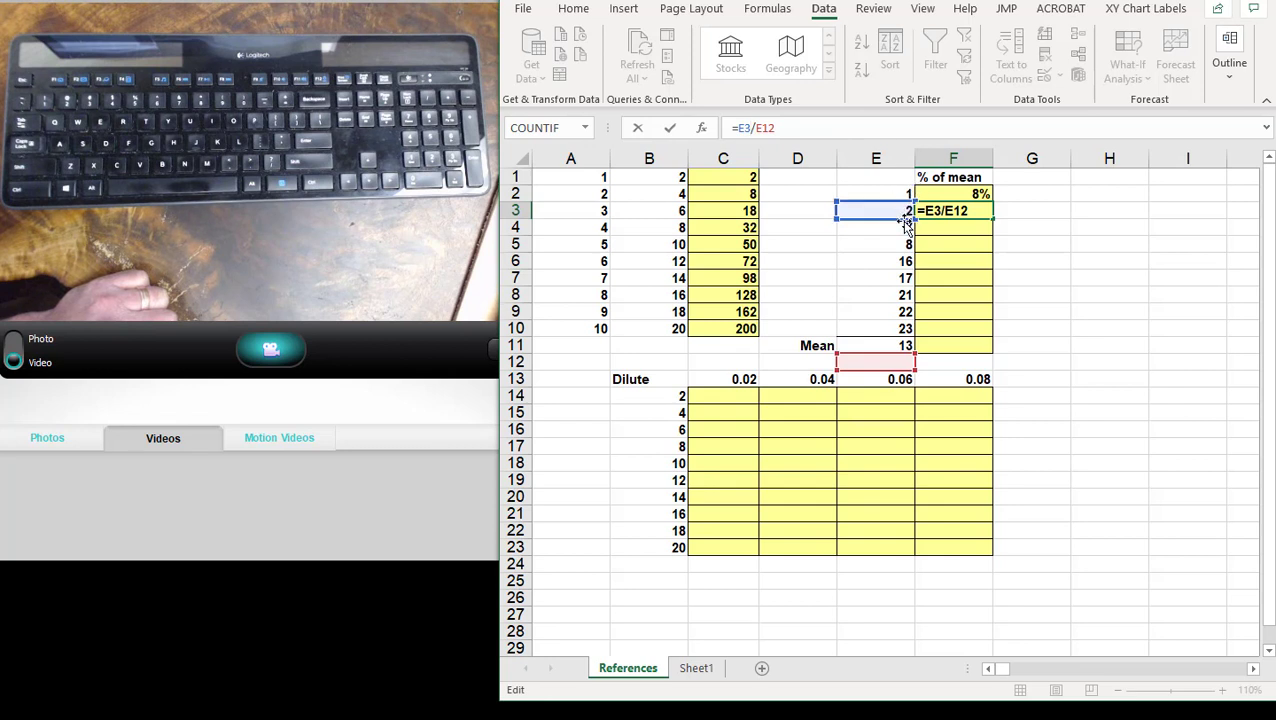
pyautogui.moveTo(904, 204); pyautogui.dragTo(896, 360)
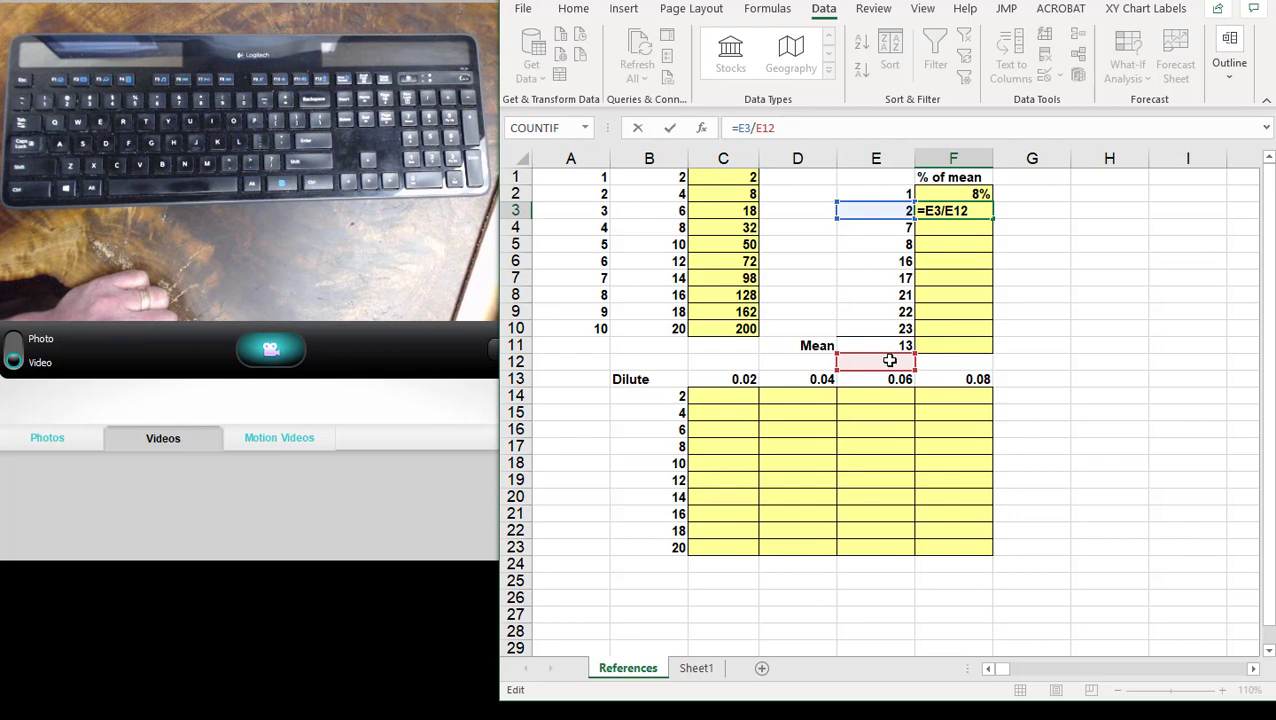
pyautogui.click(976, 211)
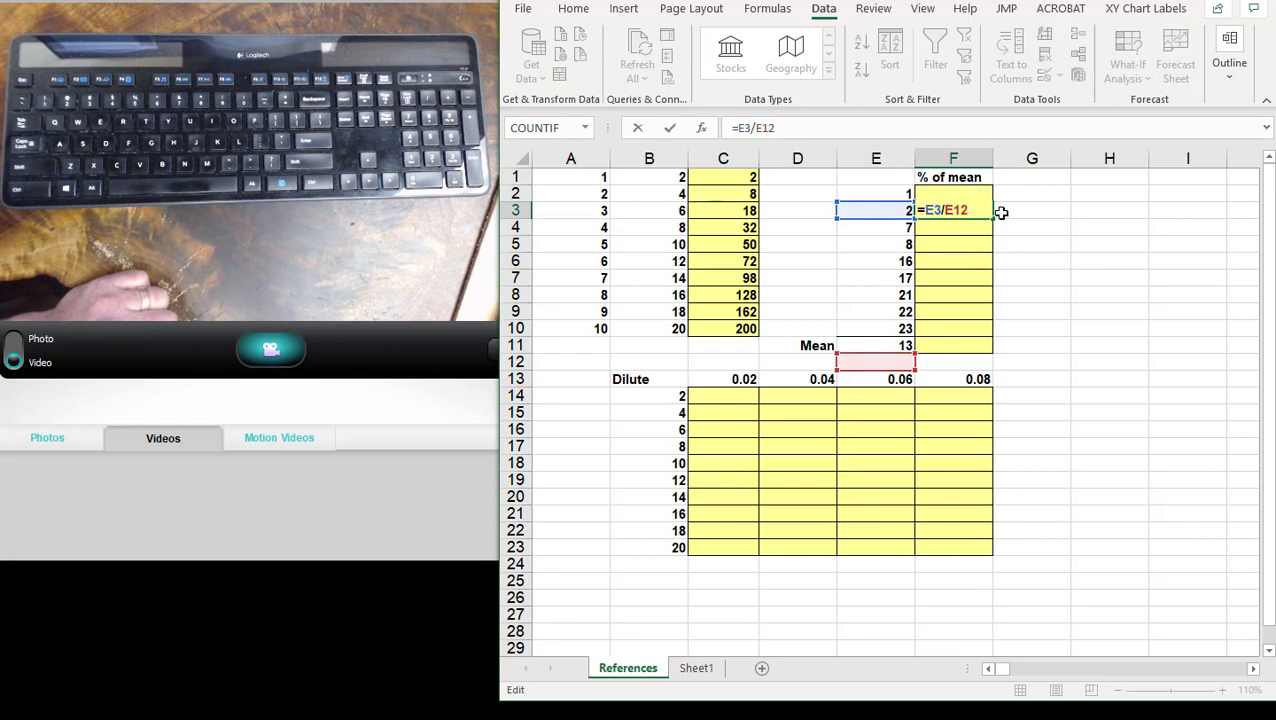
# - Try to correct the divisor in F3's formula to E11
pyautogui.press('BackSpace')
pyautogui.press('BackSpace')
pyautogui.press('BackSpace')
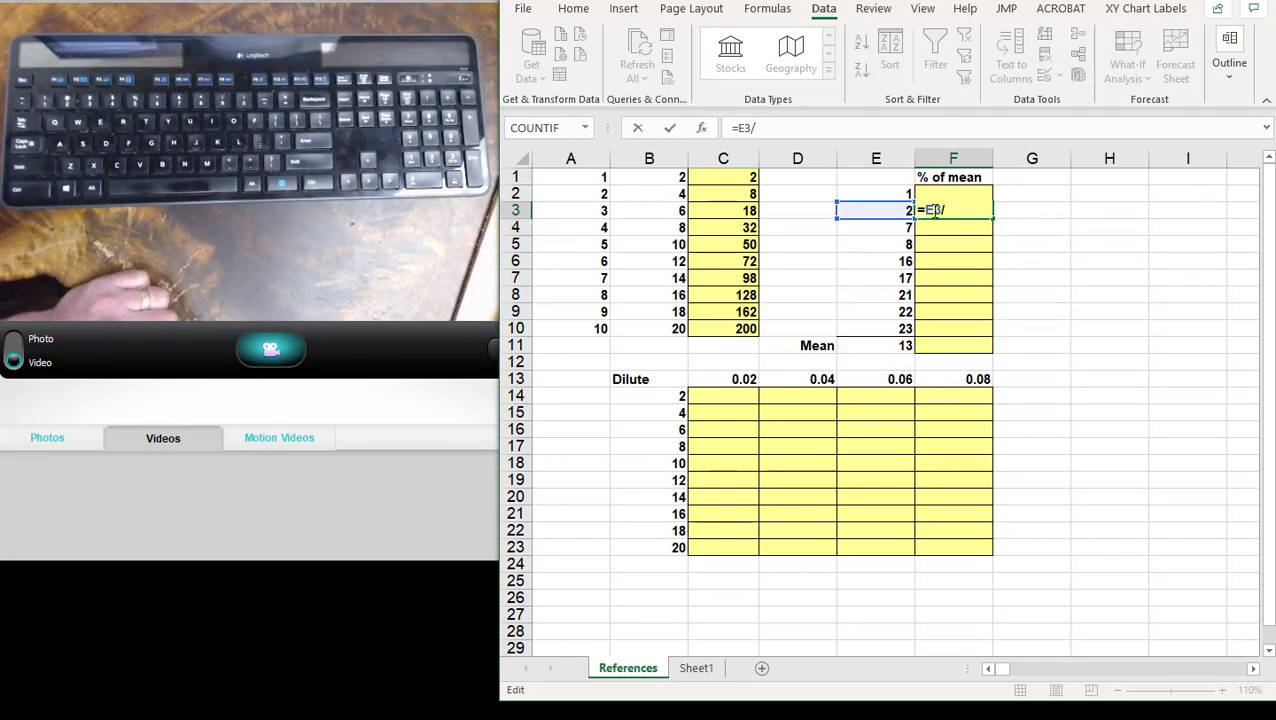
pyautogui.click(892, 348)
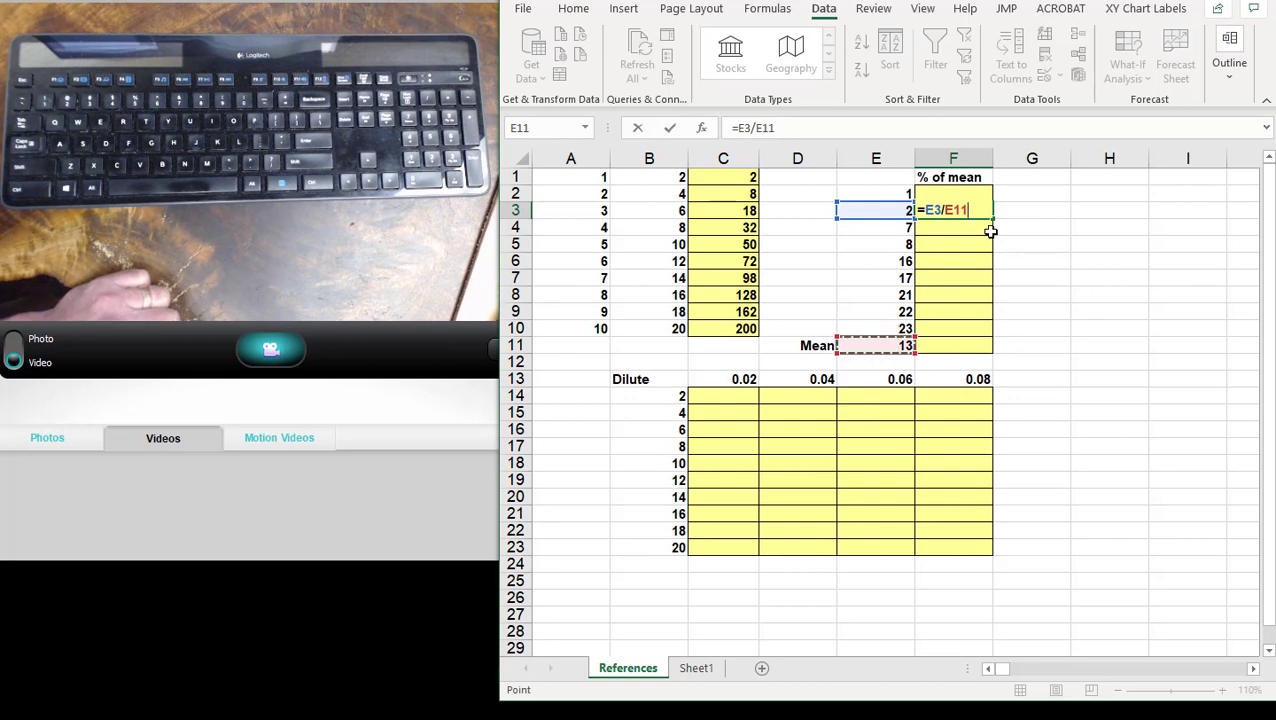
pyautogui.press('BackSpace')
pyautogui.press('BackSpace')
pyautogui.press('BackSpace')
pyautogui.press('BackSpace')
pyautogui.press('BackSpace')
pyautogui.press('BackSpace')
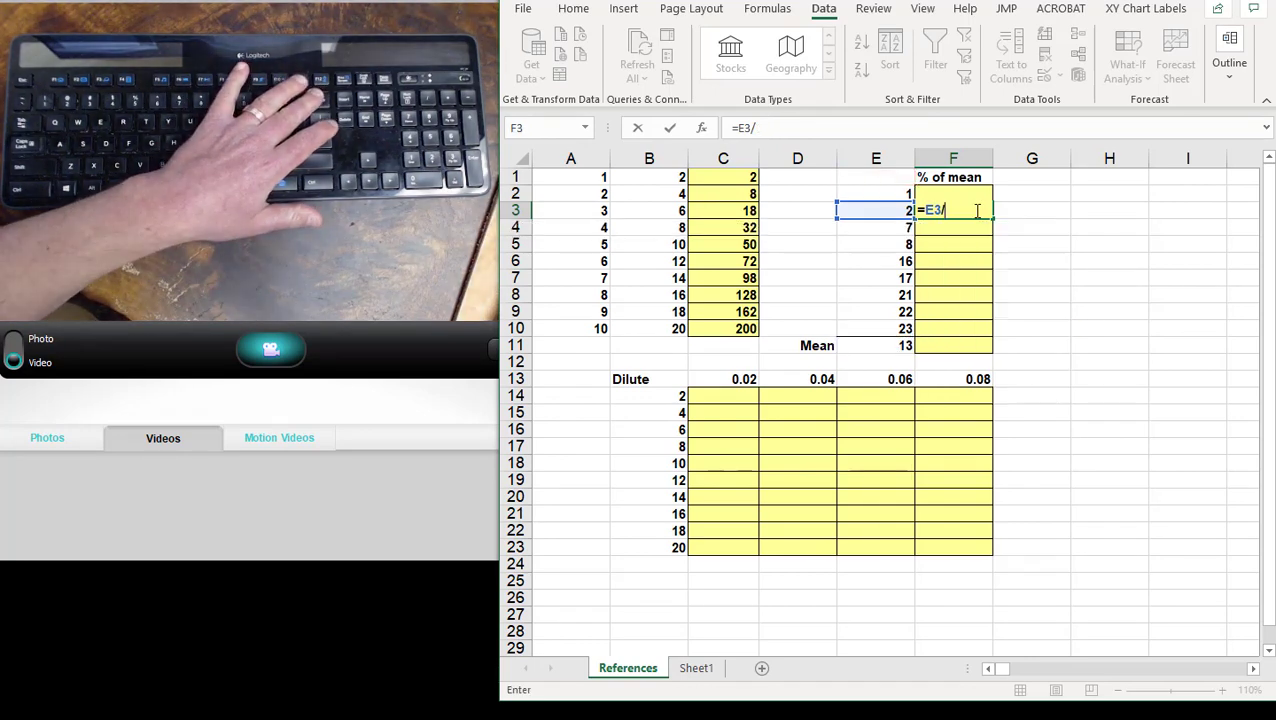
pyautogui.press('Escape')
# - Change the divisor in F2 to an absolute reference so the formula is =E2/$E$11
pyautogui.click(965, 194)
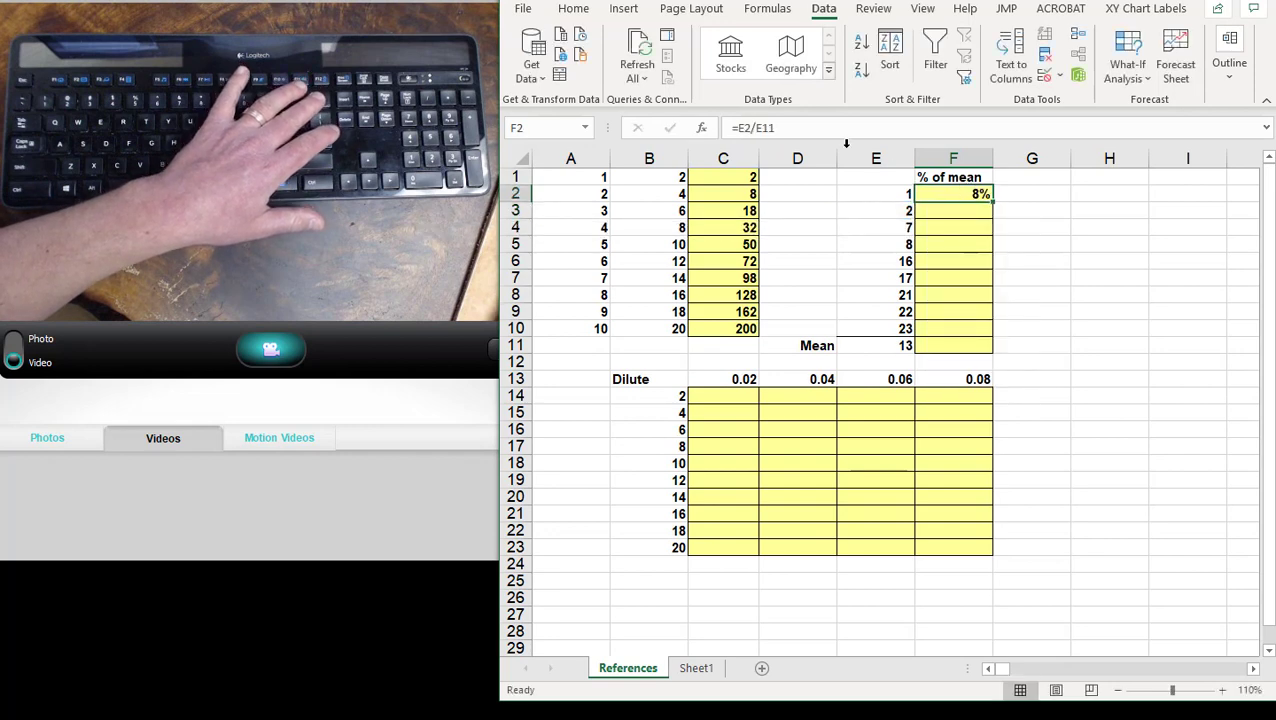
pyautogui.click(808, 130)
pyautogui.press('BackSpace')
pyautogui.press('BackSpace')
pyautogui.press('BackSpace')
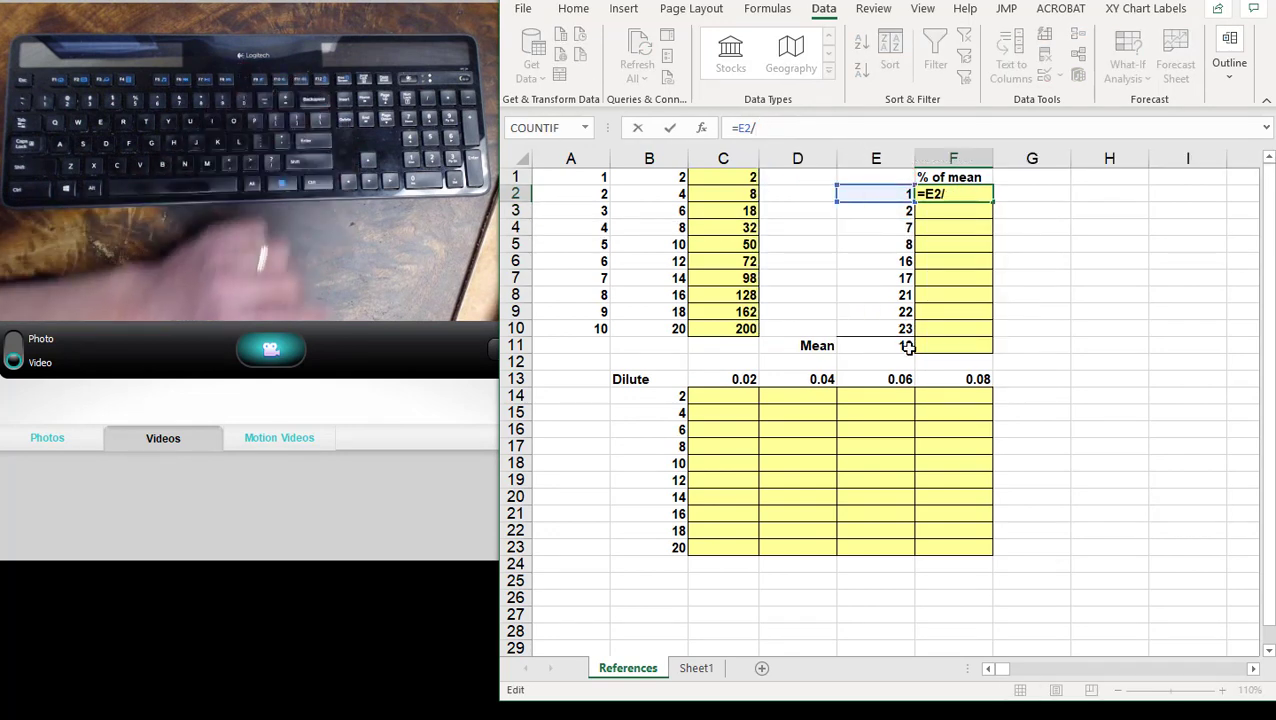
pyautogui.click(906, 345)
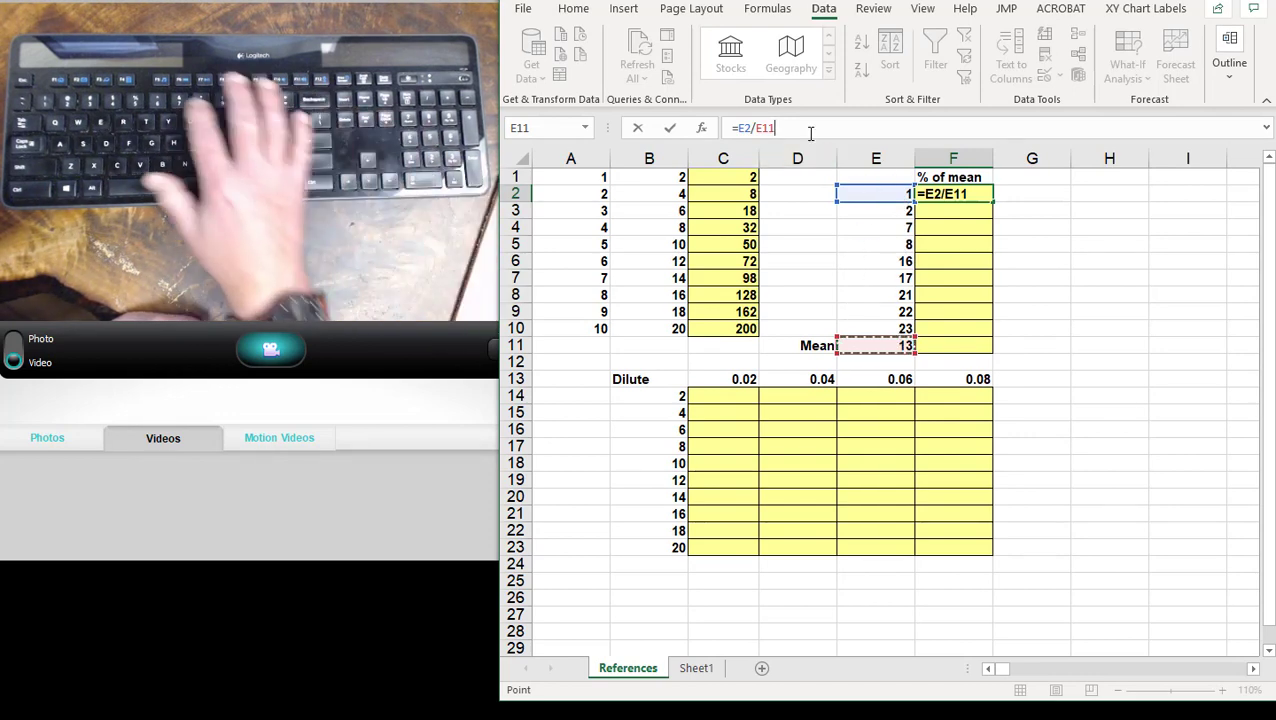
pyautogui.press('F4')
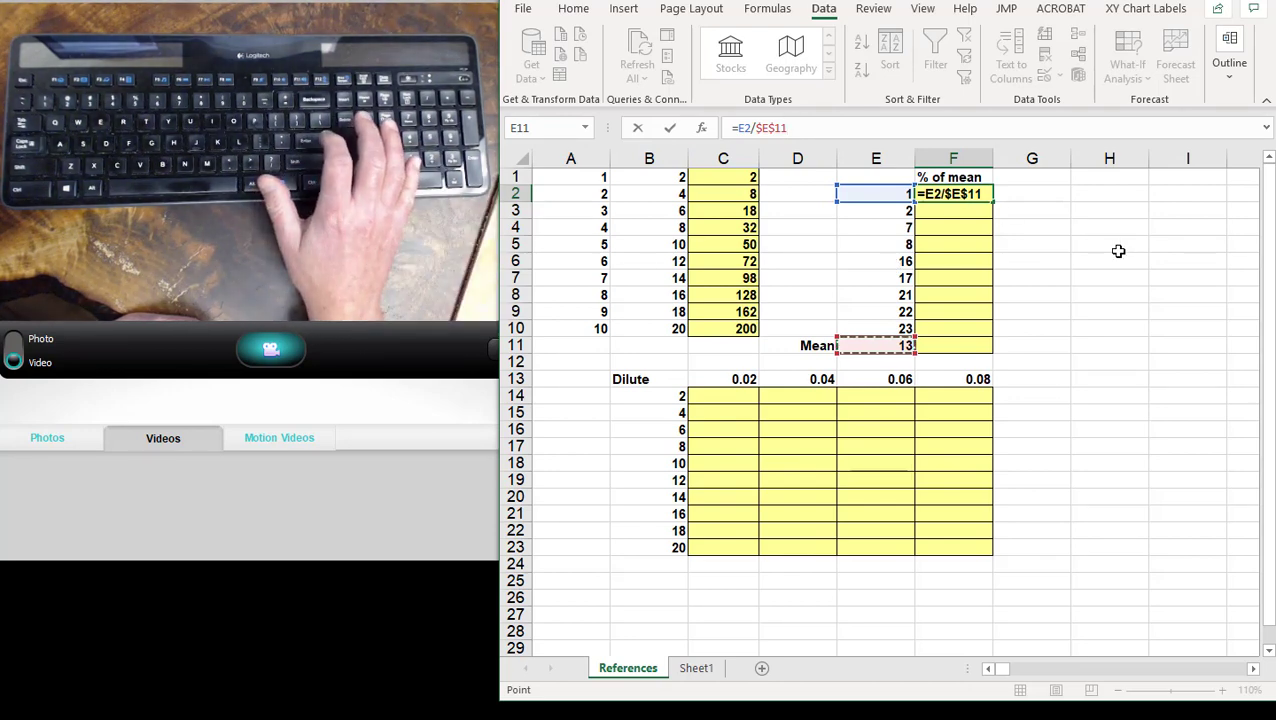
pyautogui.hotkey('ctrl', 'Return')
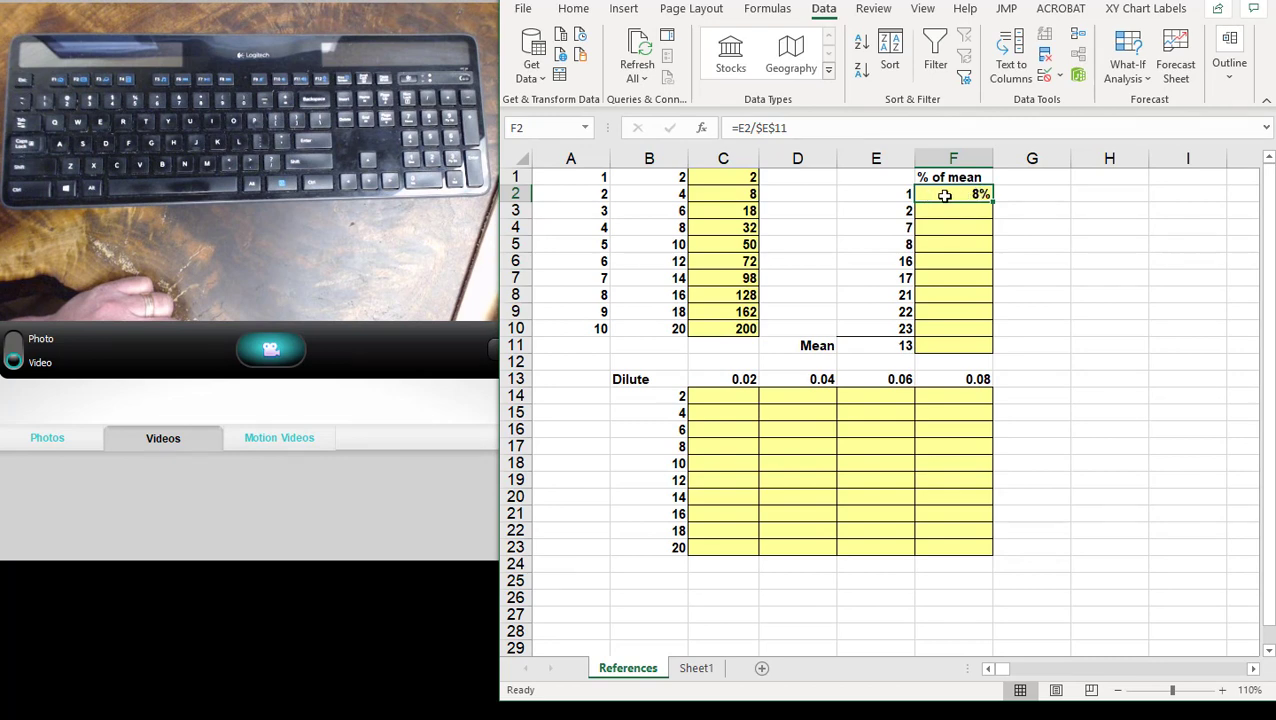
# - Fill the F2 formula with its absolute mean reference down through F10
pyautogui.click(741, 128)
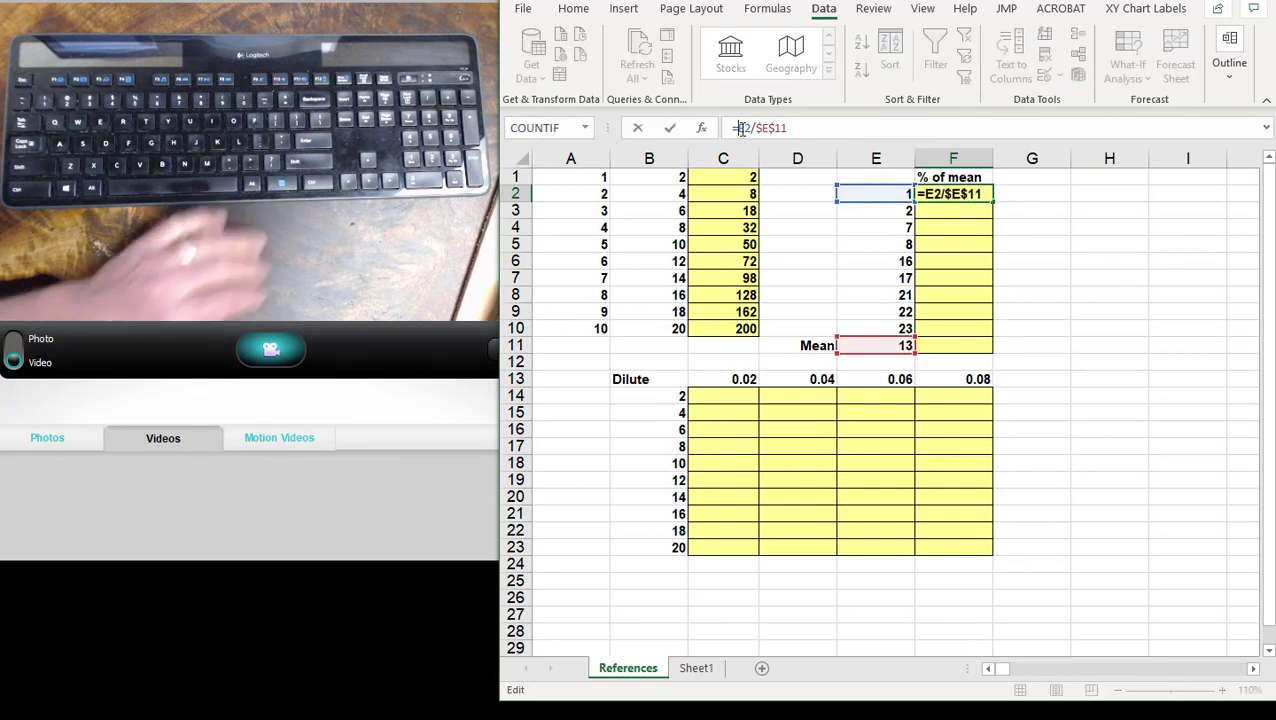
pyautogui.press('Return')
pyautogui.click(981, 193)
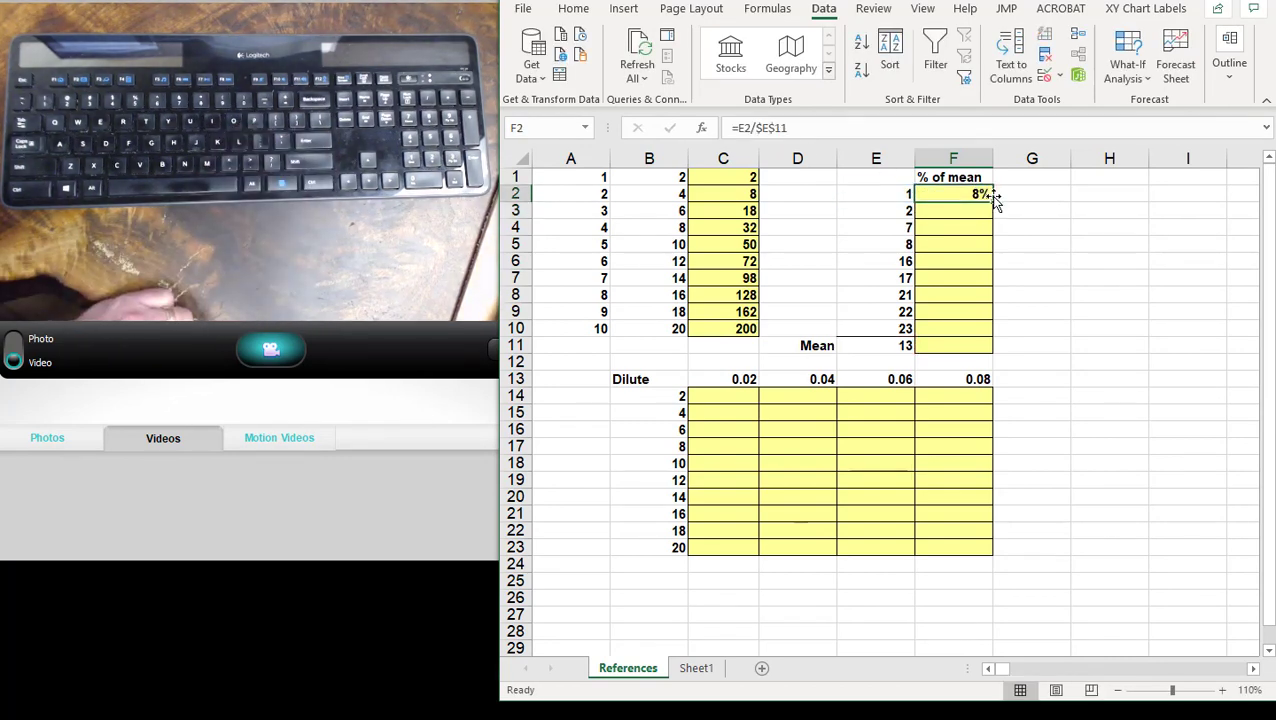
pyautogui.moveTo(993, 200); pyautogui.dragTo(993, 330)
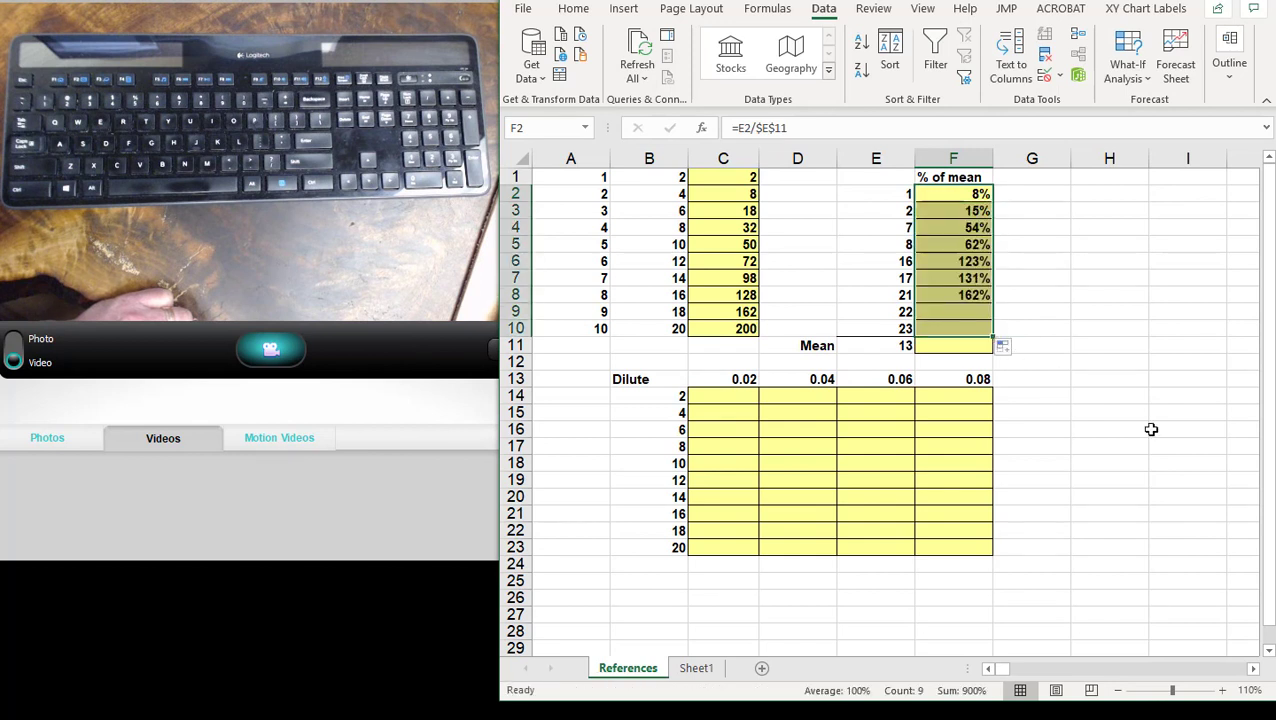
# - Examine the relative and absolute references in the copied formulas from F3 to F6
pyautogui.click(984, 210)
pyautogui.click(776, 128)
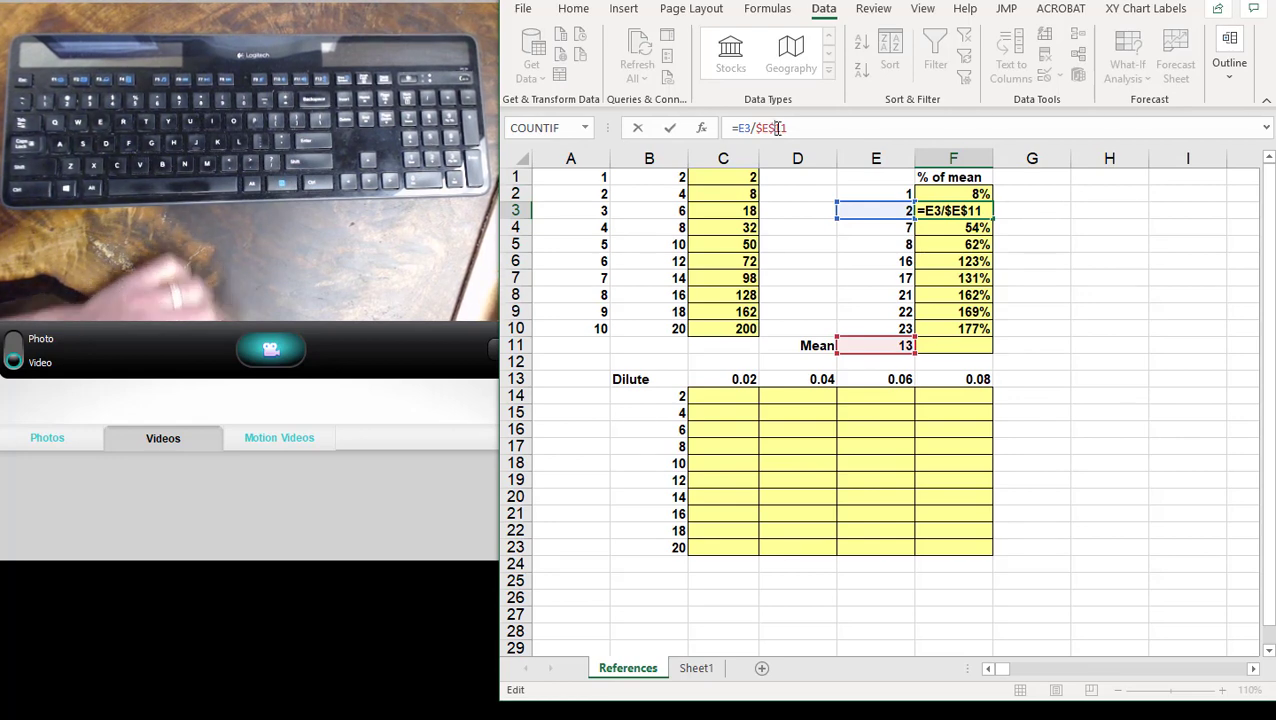
pyautogui.press('Return')
pyautogui.press('F2')
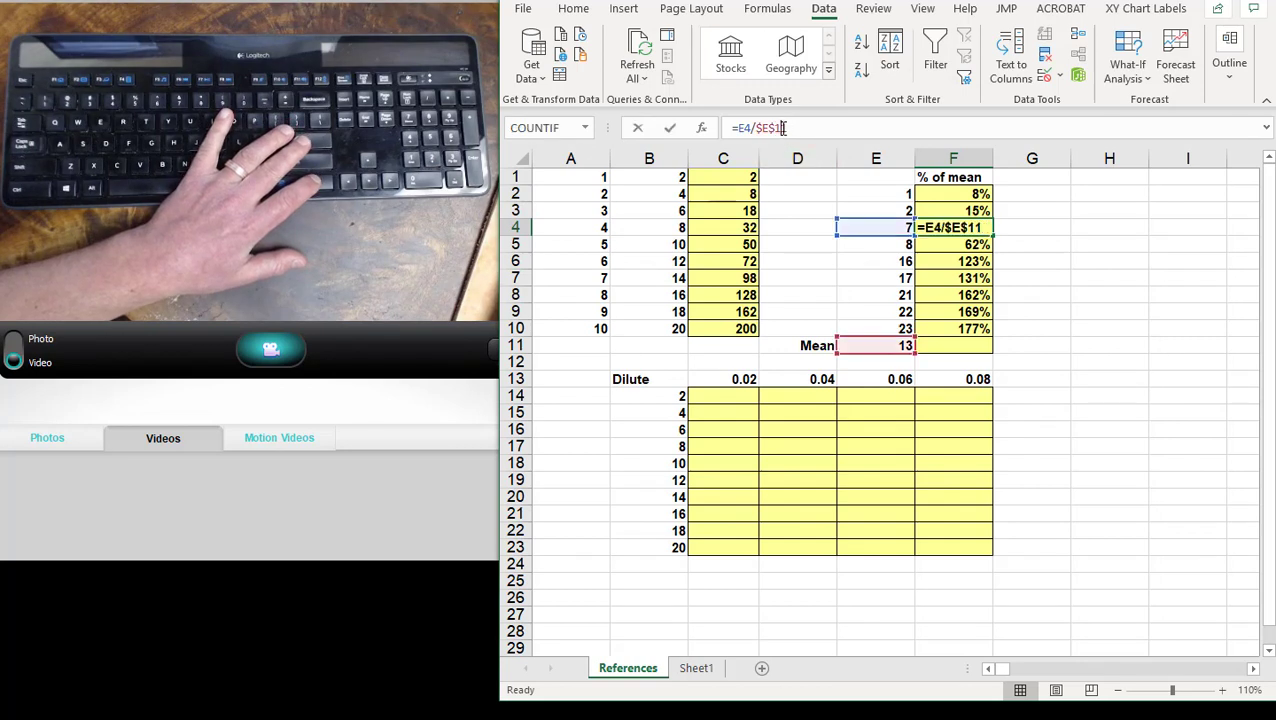
pyautogui.press('Return')
pyautogui.press('F2')
pyautogui.press('Return')
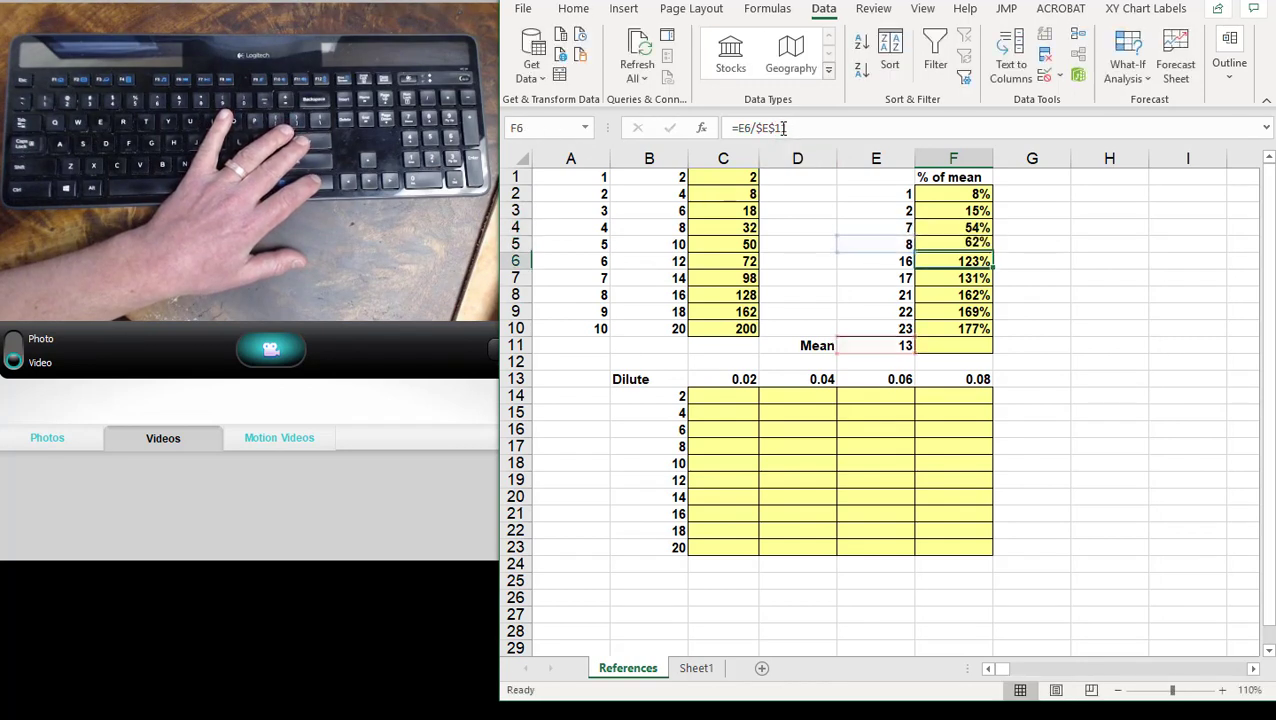
pyautogui.press('F2')
pyautogui.press('Return')
pyautogui.click(1247, 460)
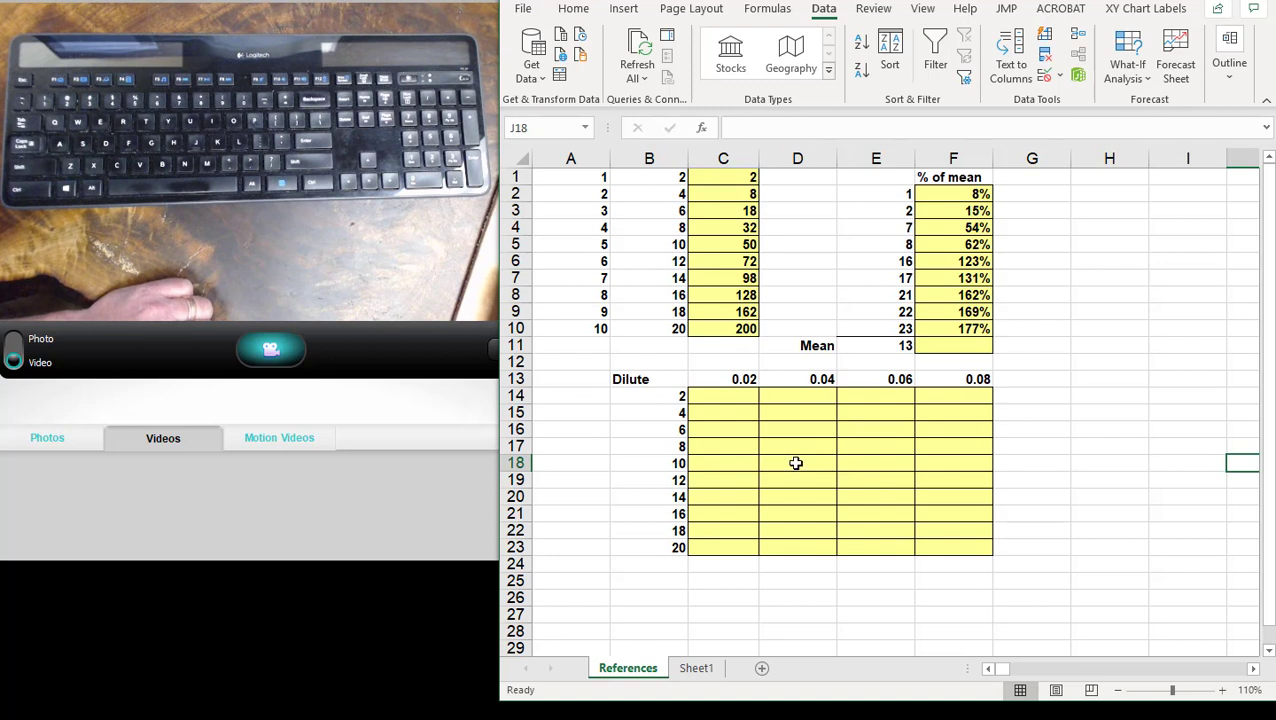
# - Enter the relative-reference formula =B14*C13 in C14 of the dilution table
pyautogui.click(736, 396)
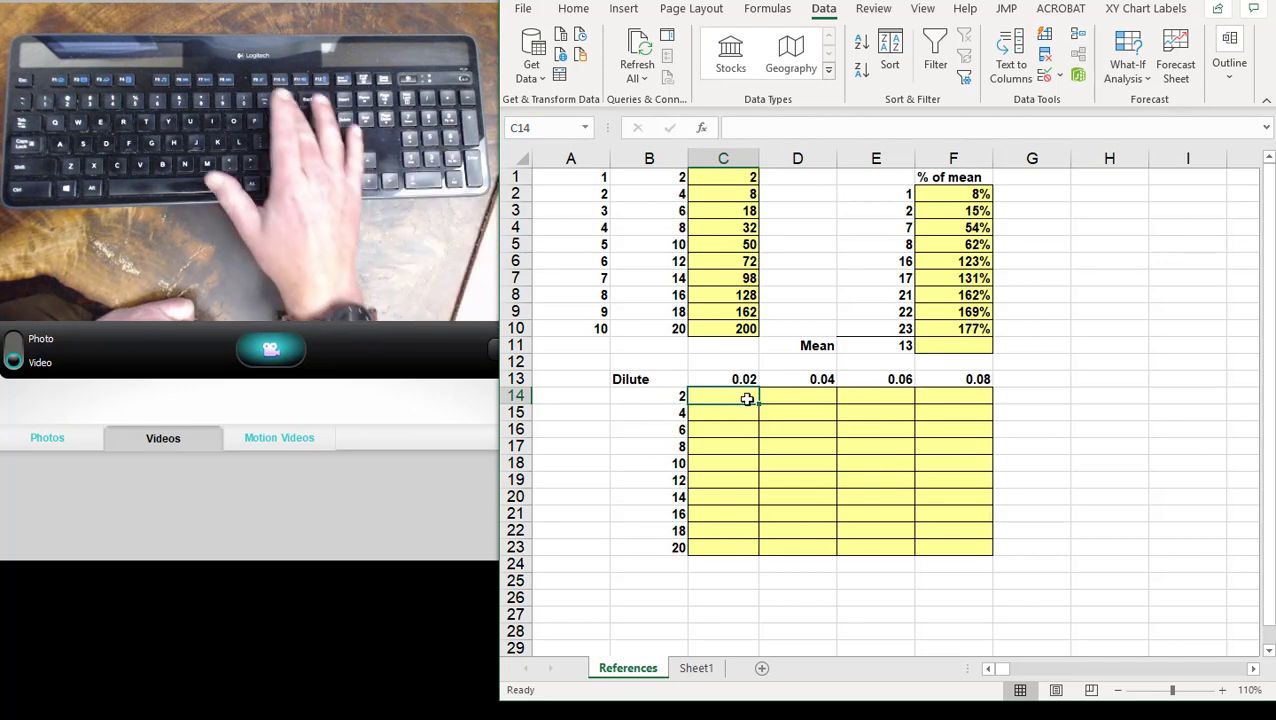
pyautogui.write('=')
pyautogui.click(671, 397)
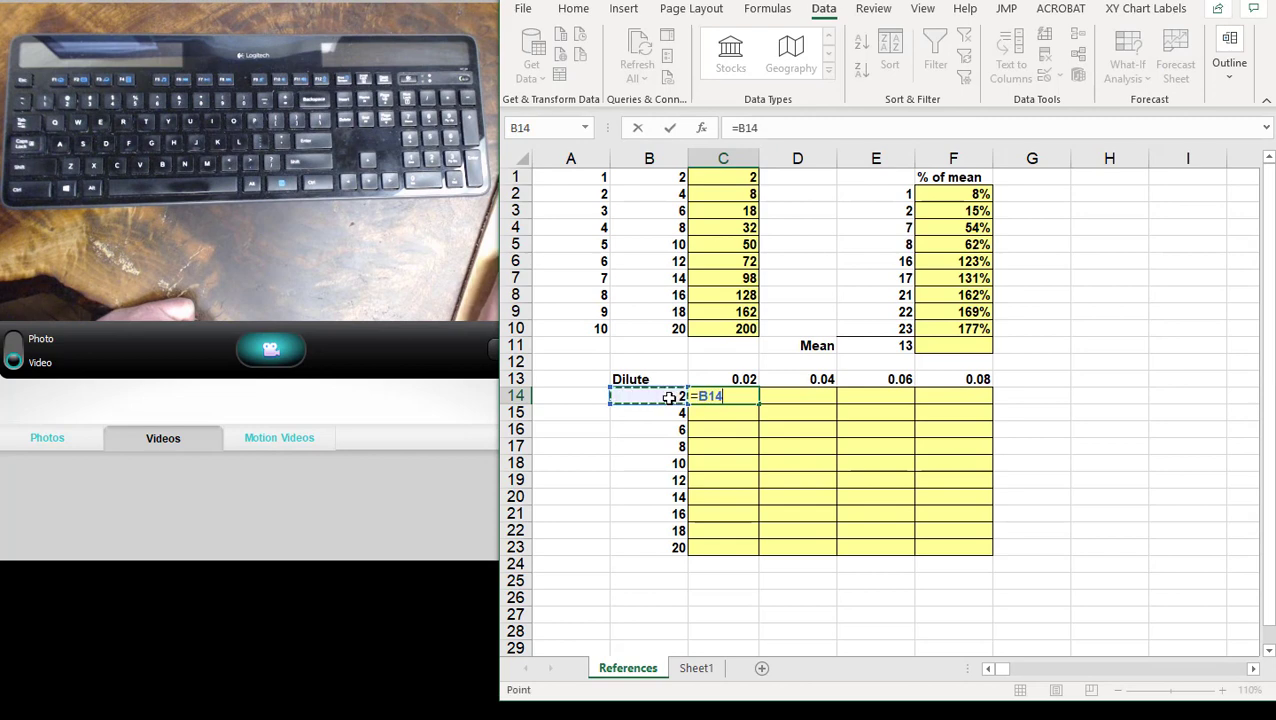
pyautogui.write('*')
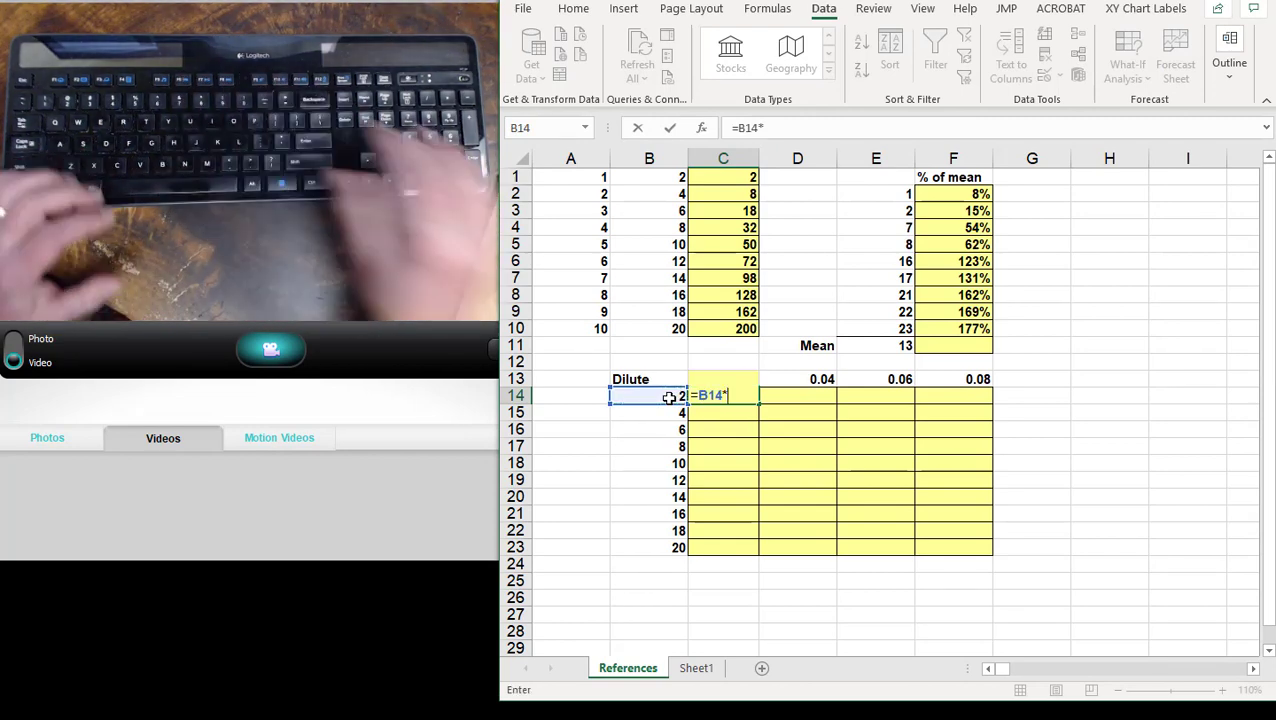
pyautogui.press('F2')
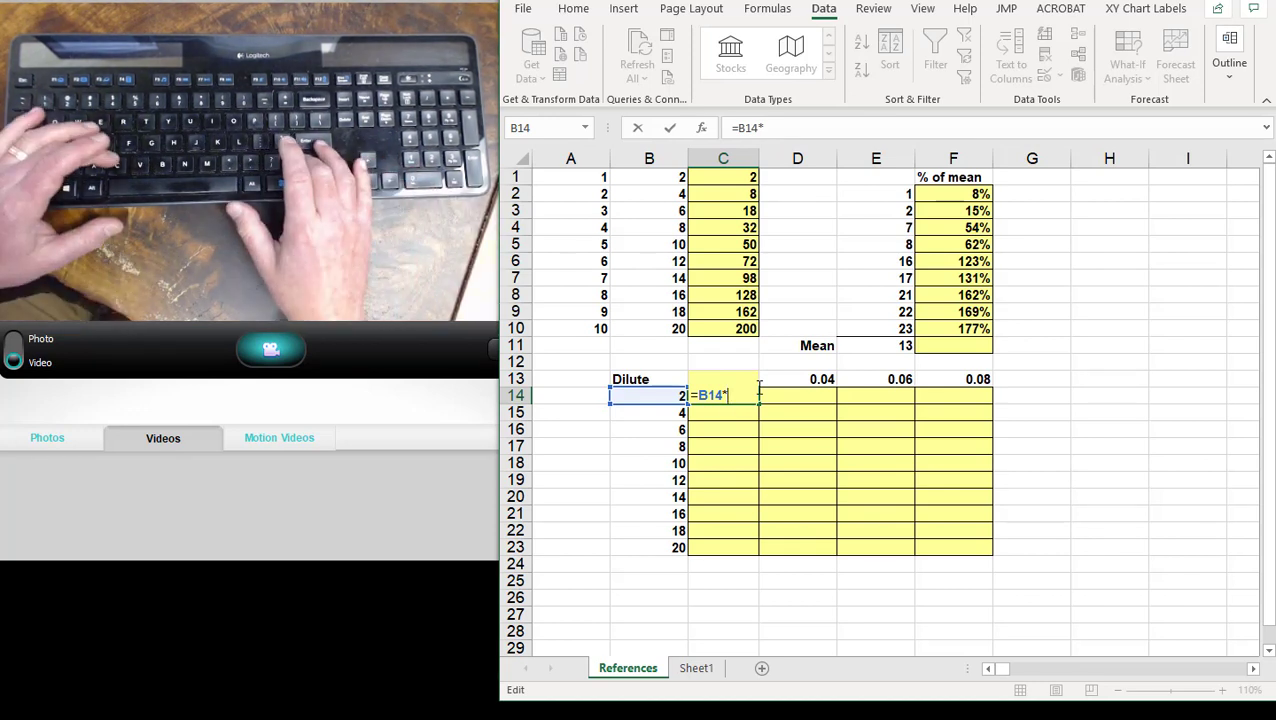
pyautogui.write('C13')
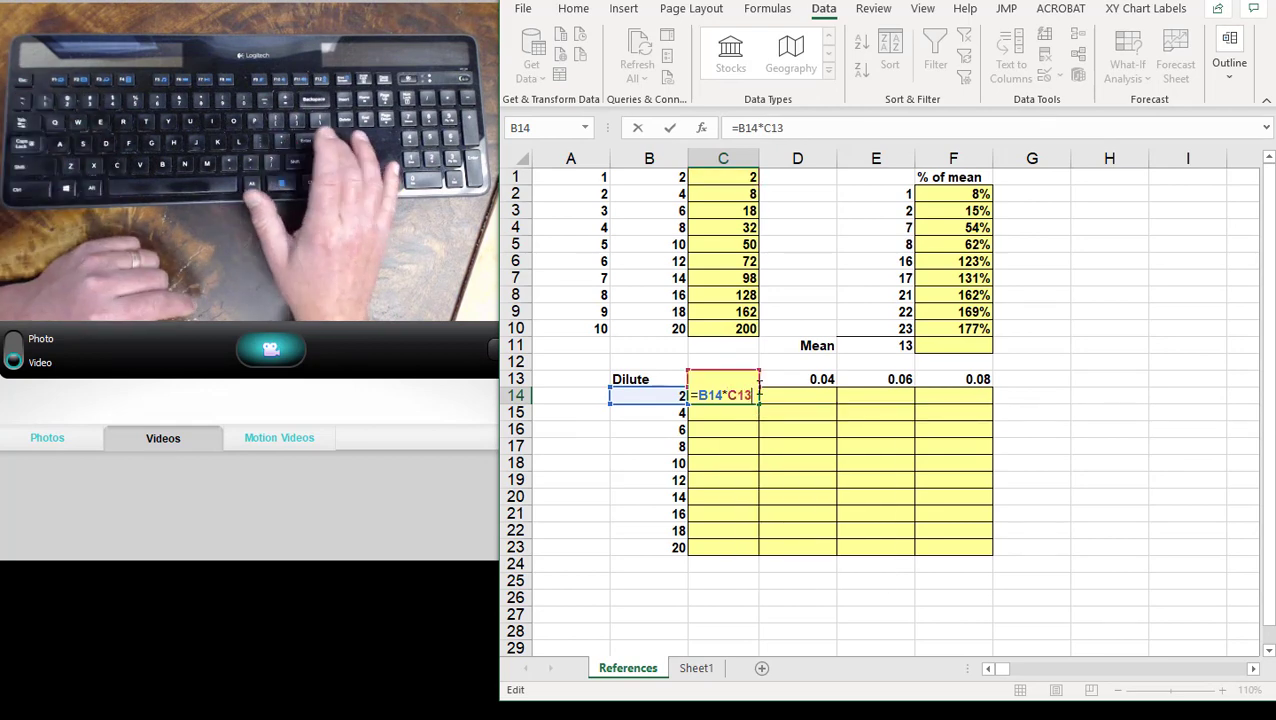
pyautogui.press('Return')
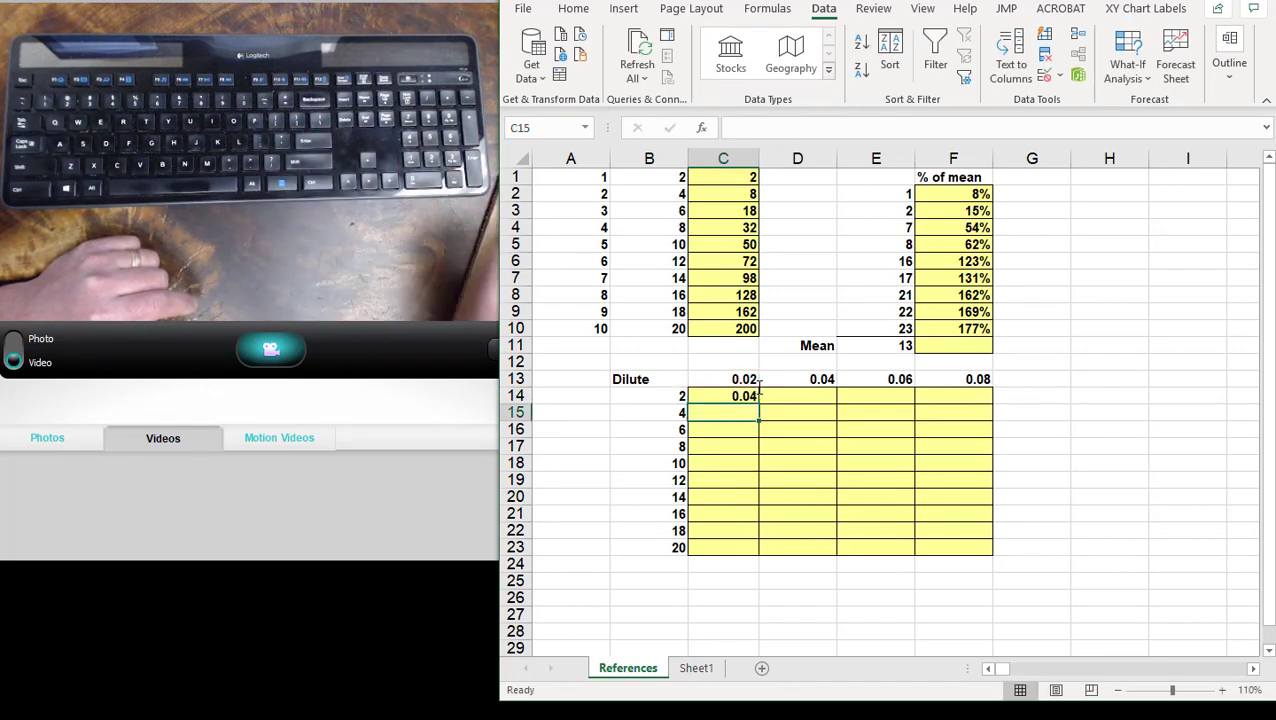
# - Fill the relative formula from C14 down to C15 and inspect its copied references
pyautogui.click(755, 392)
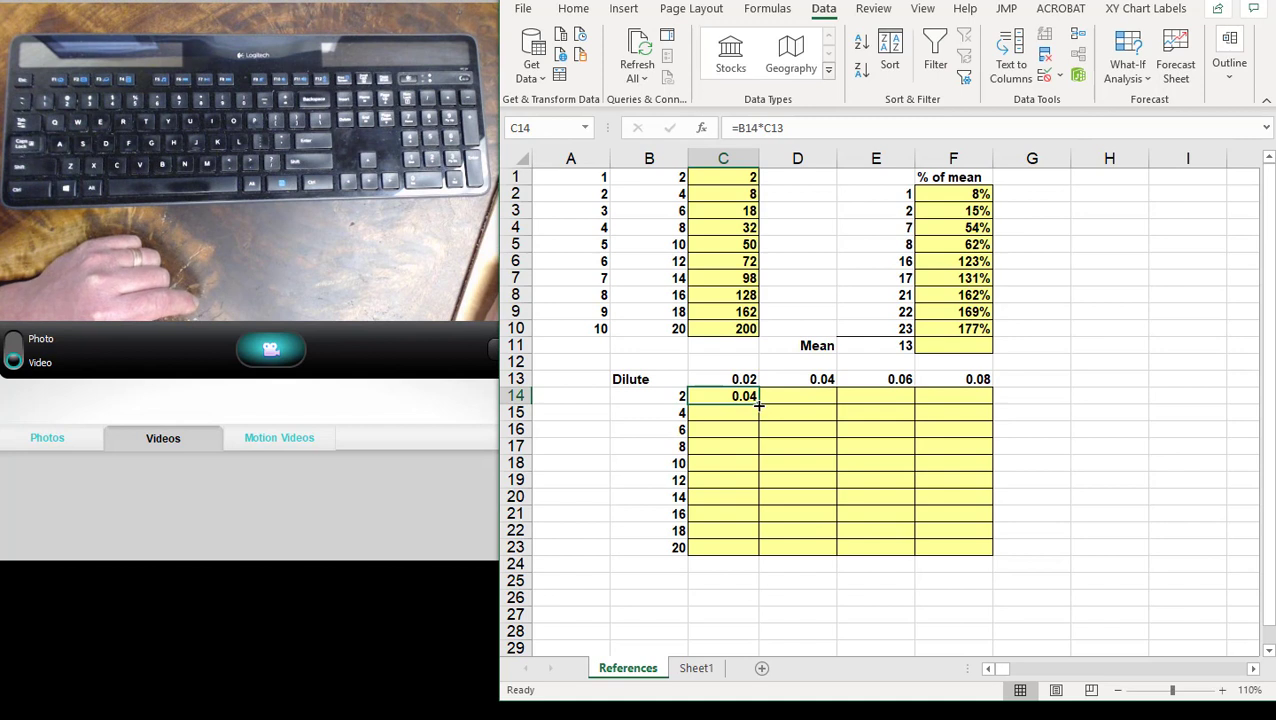
pyautogui.moveTo(760, 404)
pyautogui.mouseDown()
pyautogui.moveTo(760, 428)
pyautogui.moveTo(746, 414)
pyautogui.mouseUp()
pyautogui.click(746, 413)
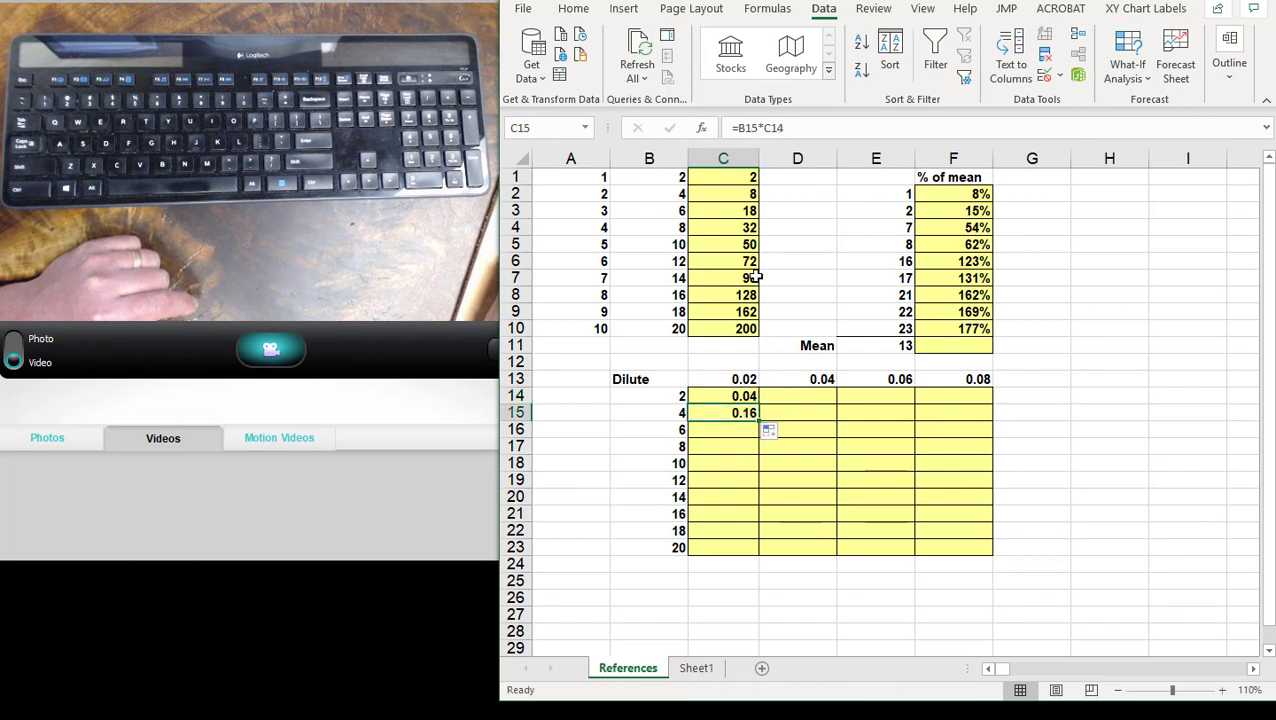
# - Try to correct the second reference in C15's formula to C13, and erase that cell's formula
pyautogui.click(766, 127)
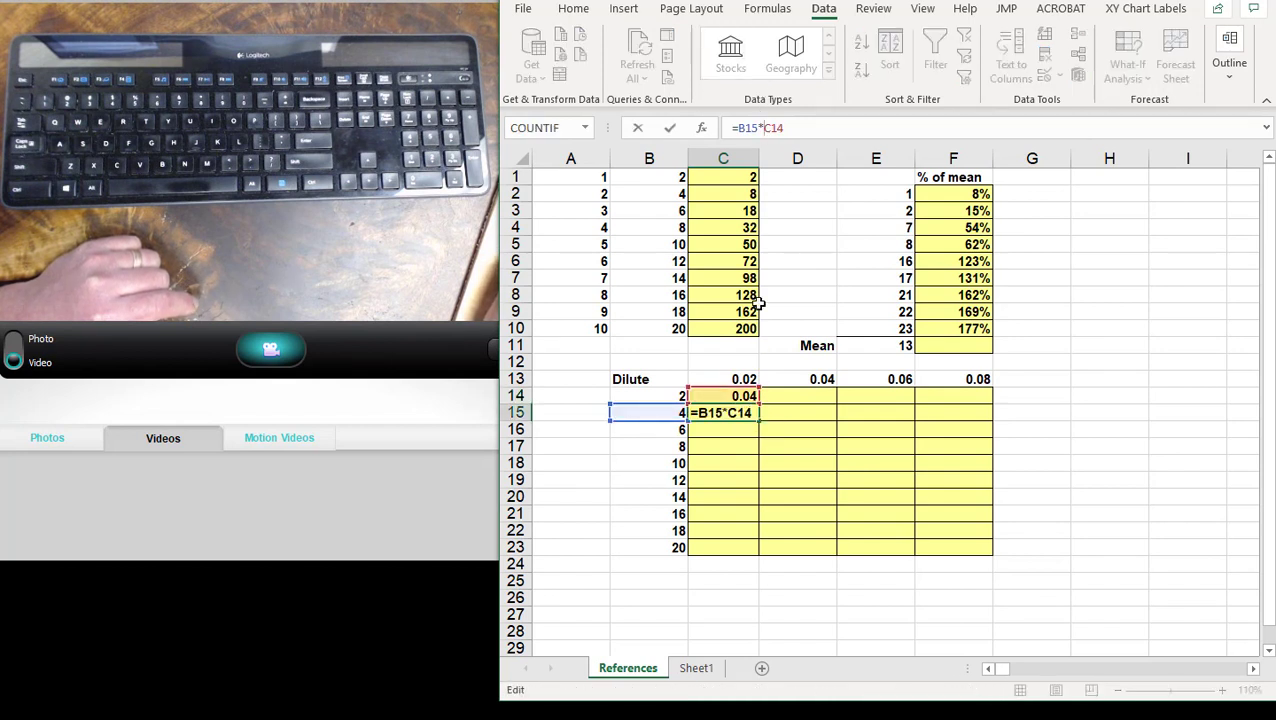
pyautogui.click(725, 384)
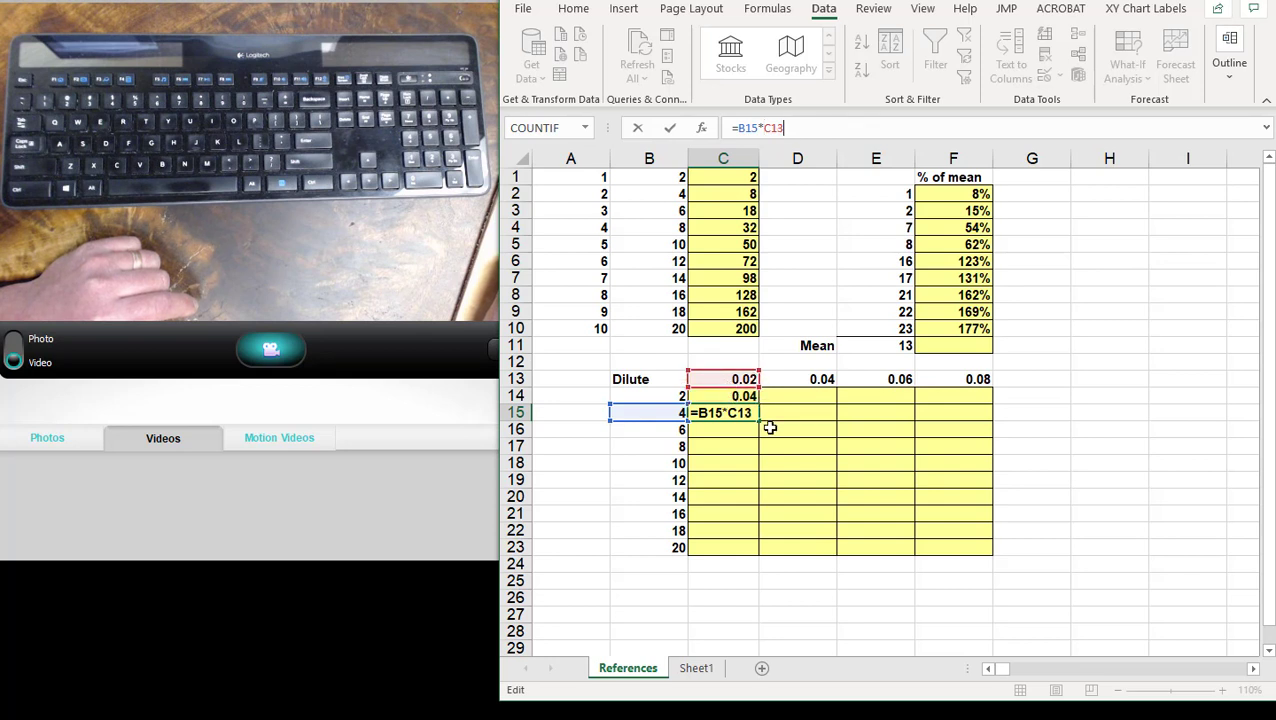
pyautogui.moveTo(753, 412); pyautogui.dragTo(693, 412)
pyautogui.press('BackSpace')
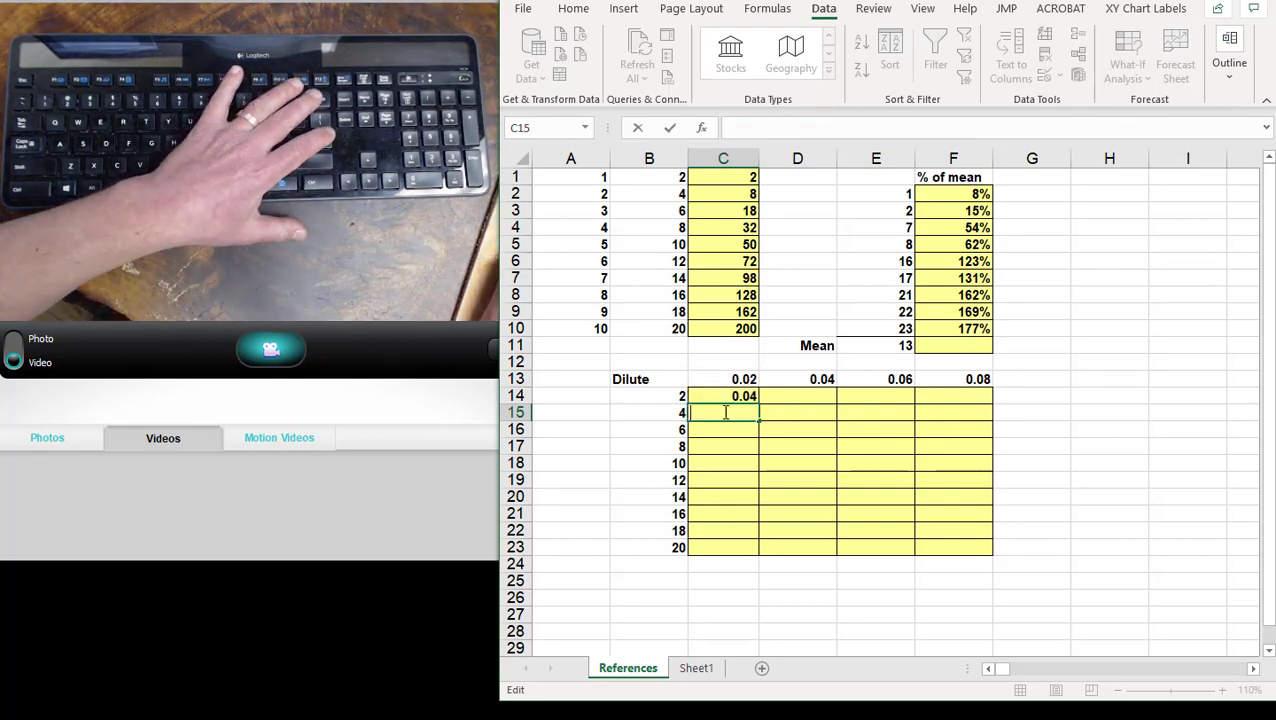
# - Remove the references and multiplication sign from C14's formula, keeping only the equals sign
pyautogui.click(737, 398)
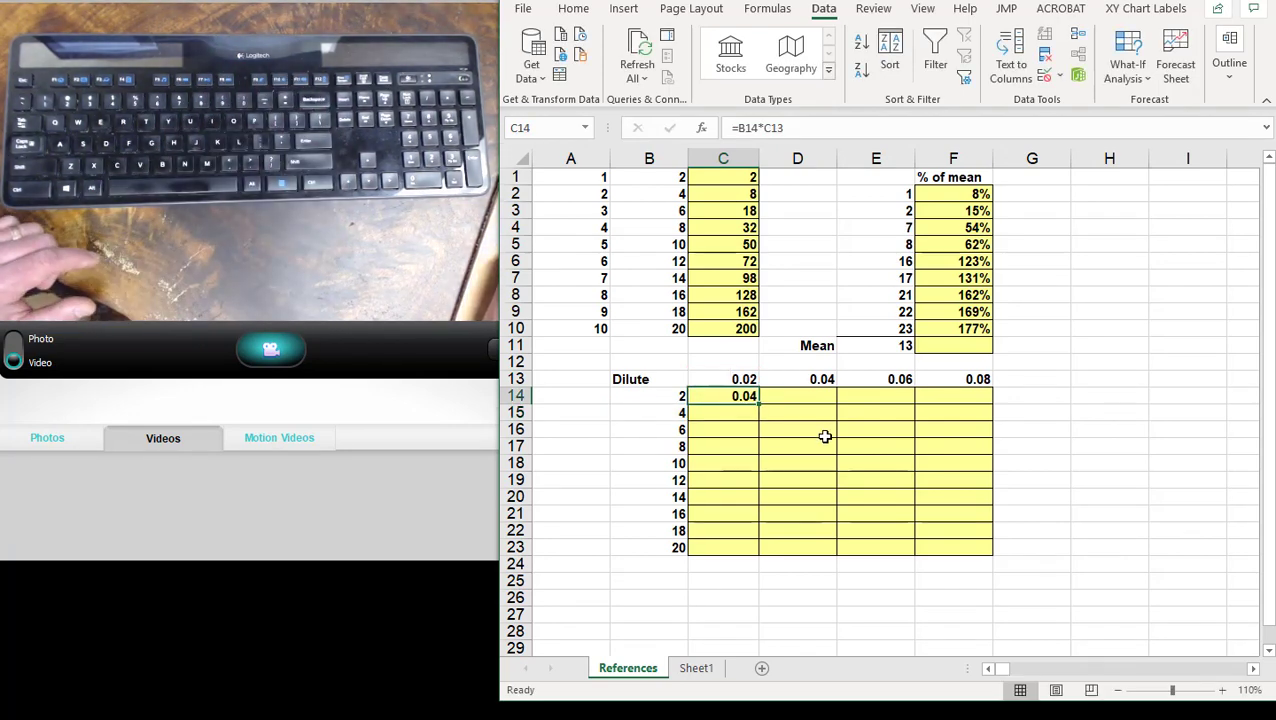
pyautogui.click(758, 131)
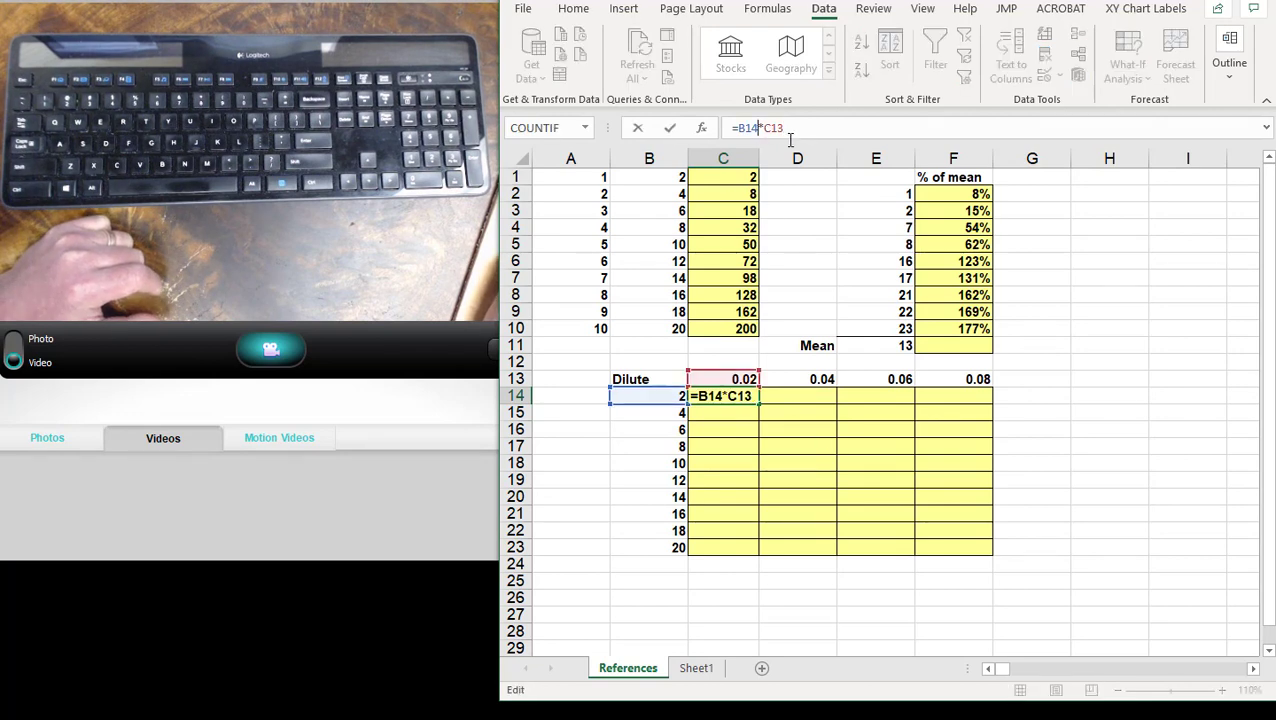
pyautogui.press('BackSpace')
pyautogui.press('BackSpace')
pyautogui.press('BackSpace')
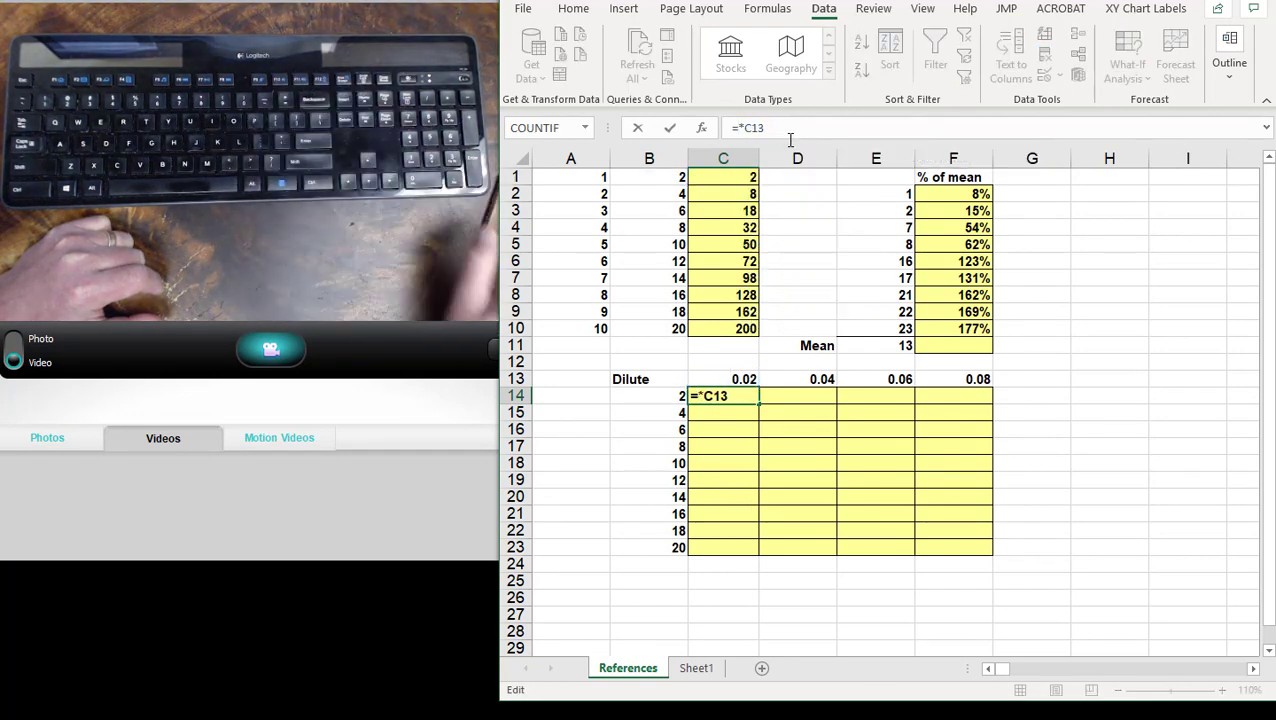
pyautogui.press('Delete')
pyautogui.press('Delete')
pyautogui.press('Delete')
pyautogui.press('Delete')
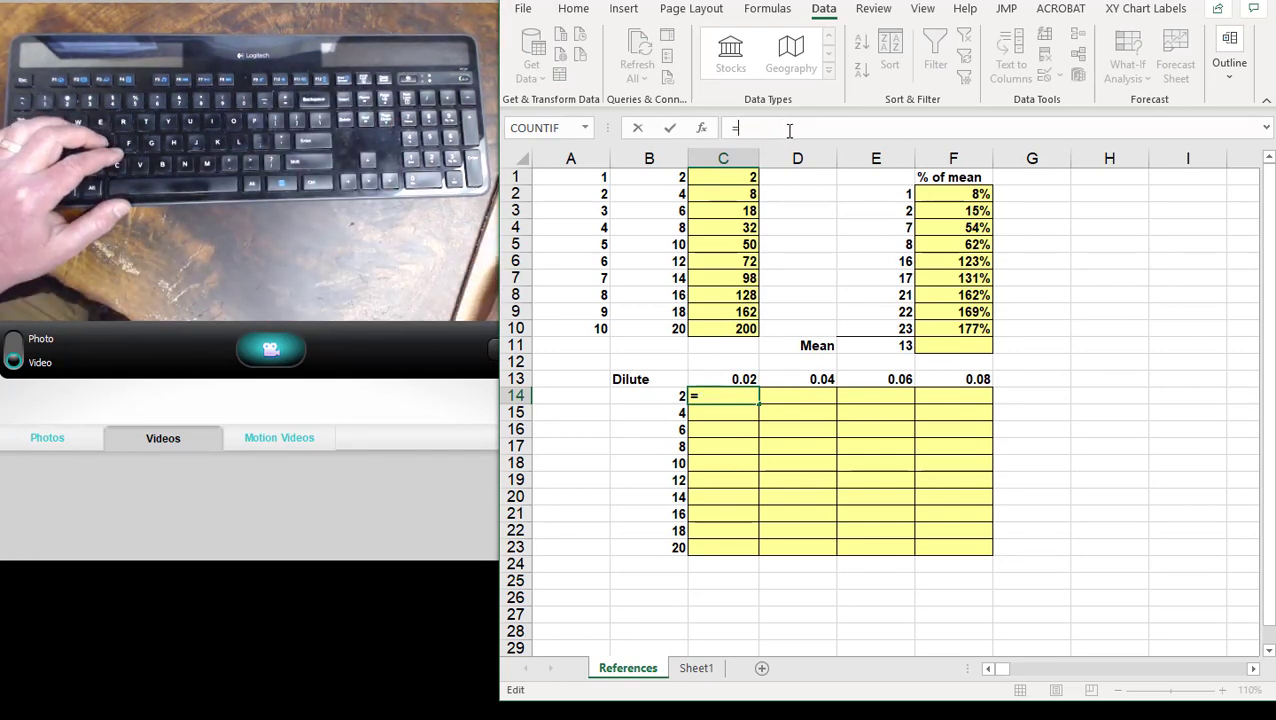
# - Build the mixed-reference formula =$B14*C$13 in C14, locking column B and row 13
pyautogui.click(667, 395)
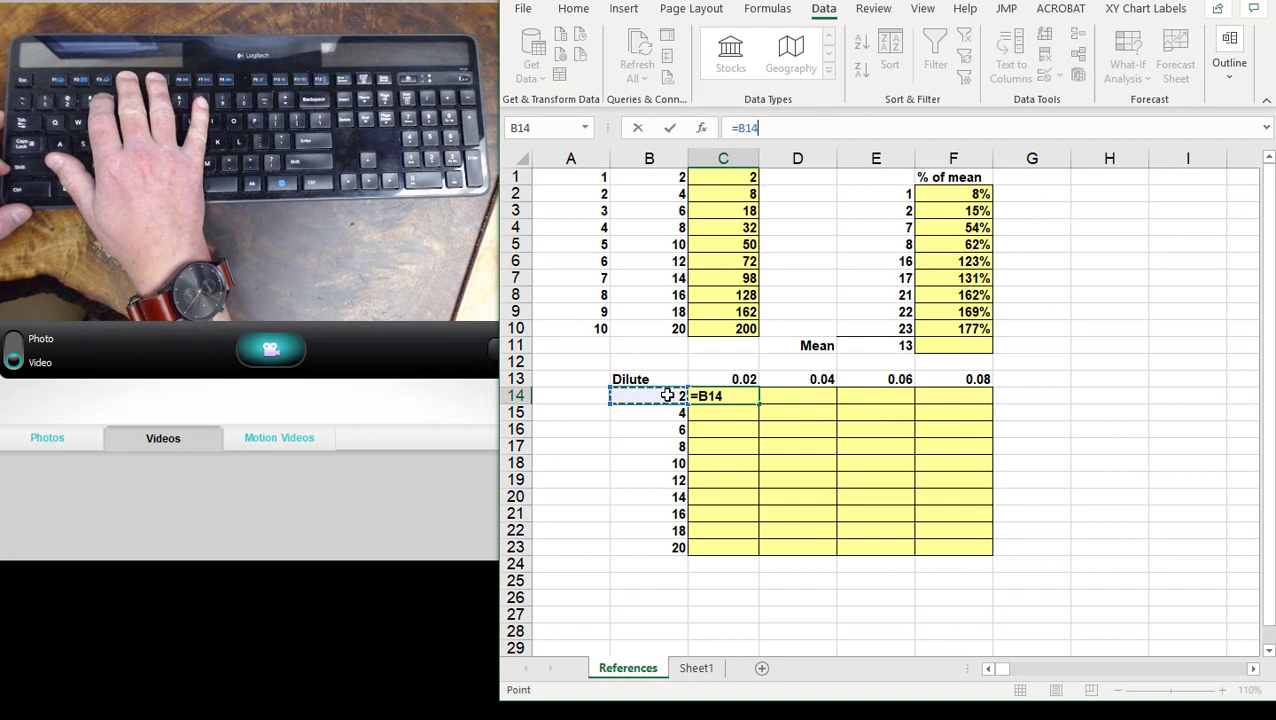
pyautogui.press('F4')
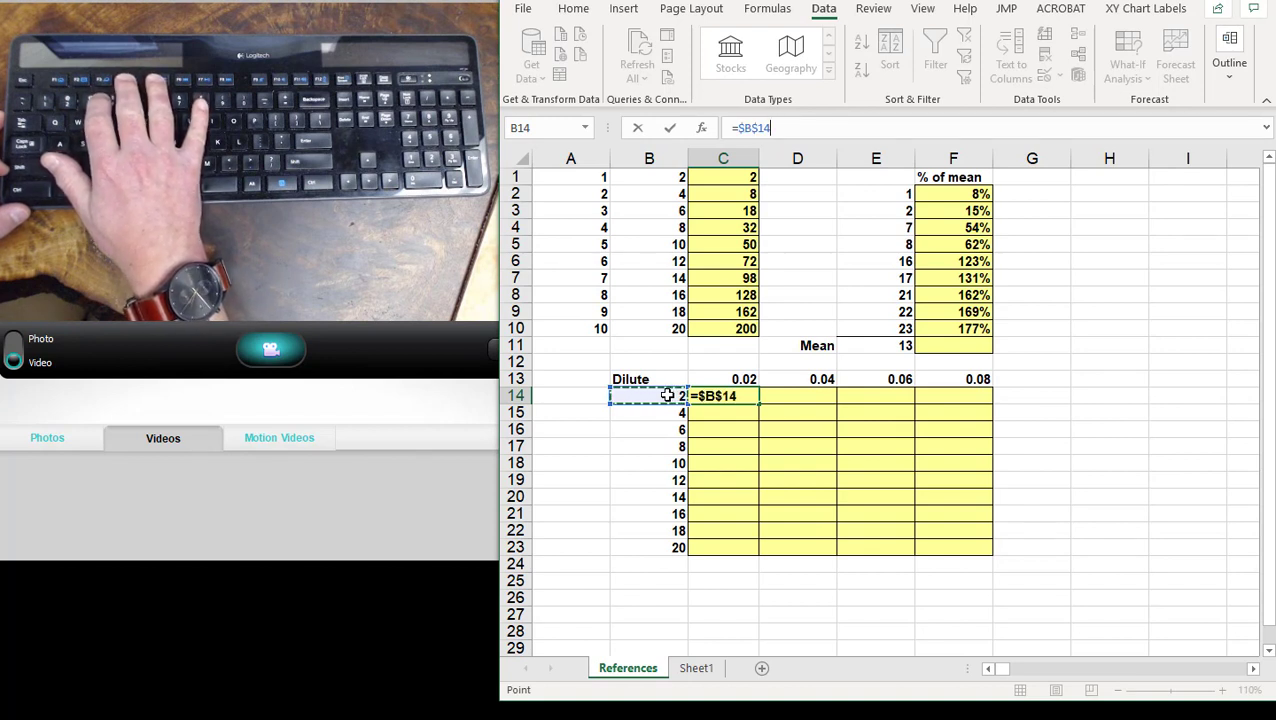
pyautogui.press('F4')
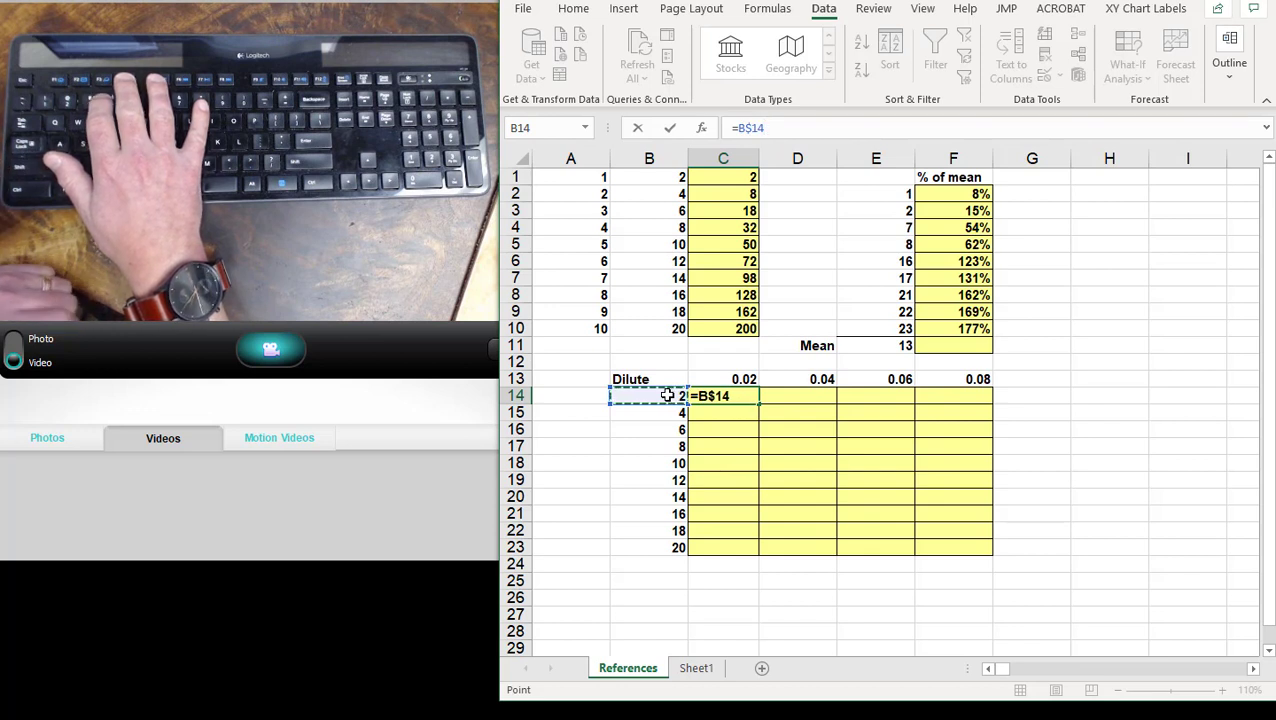
pyautogui.press('F4')
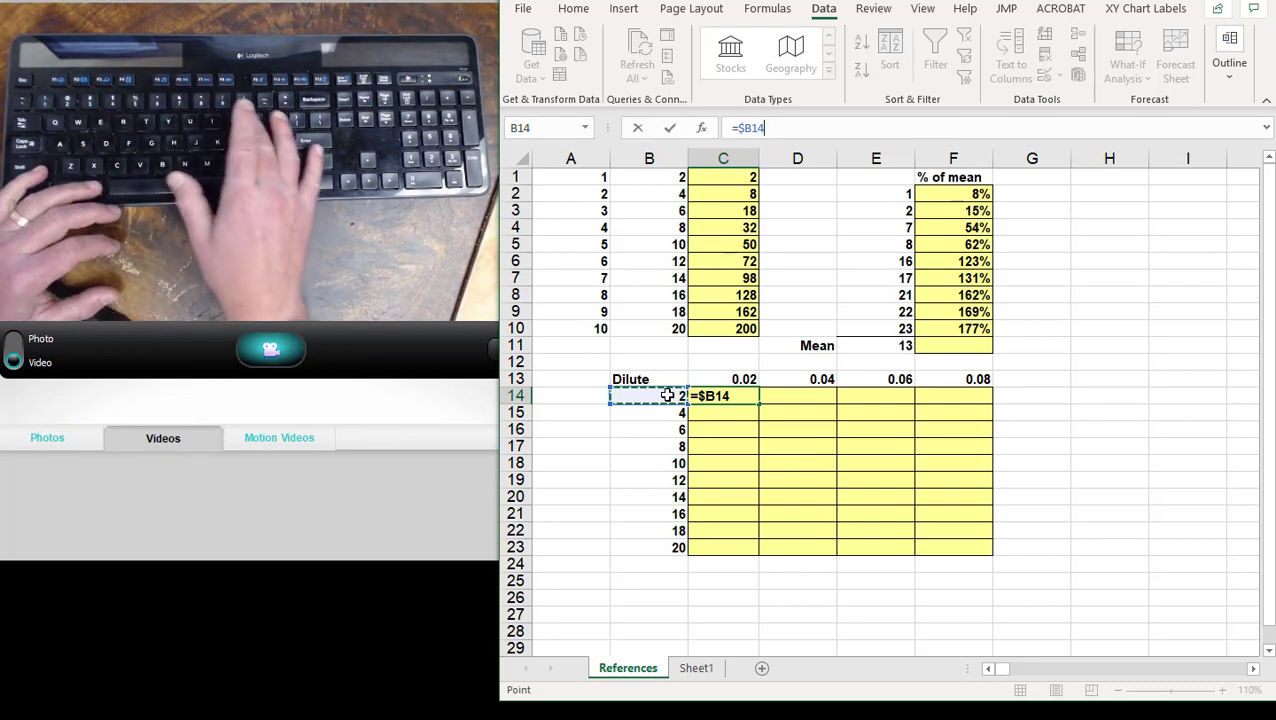
pyautogui.write('*')
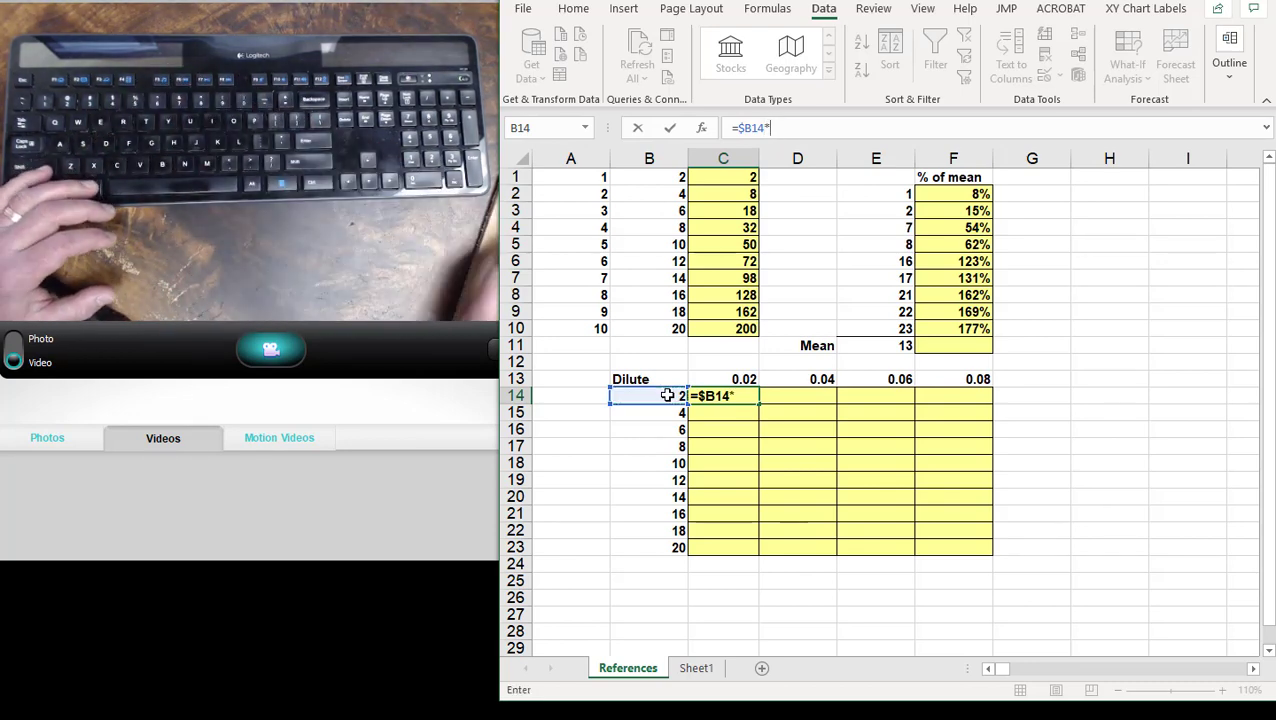
pyautogui.click(707, 378)
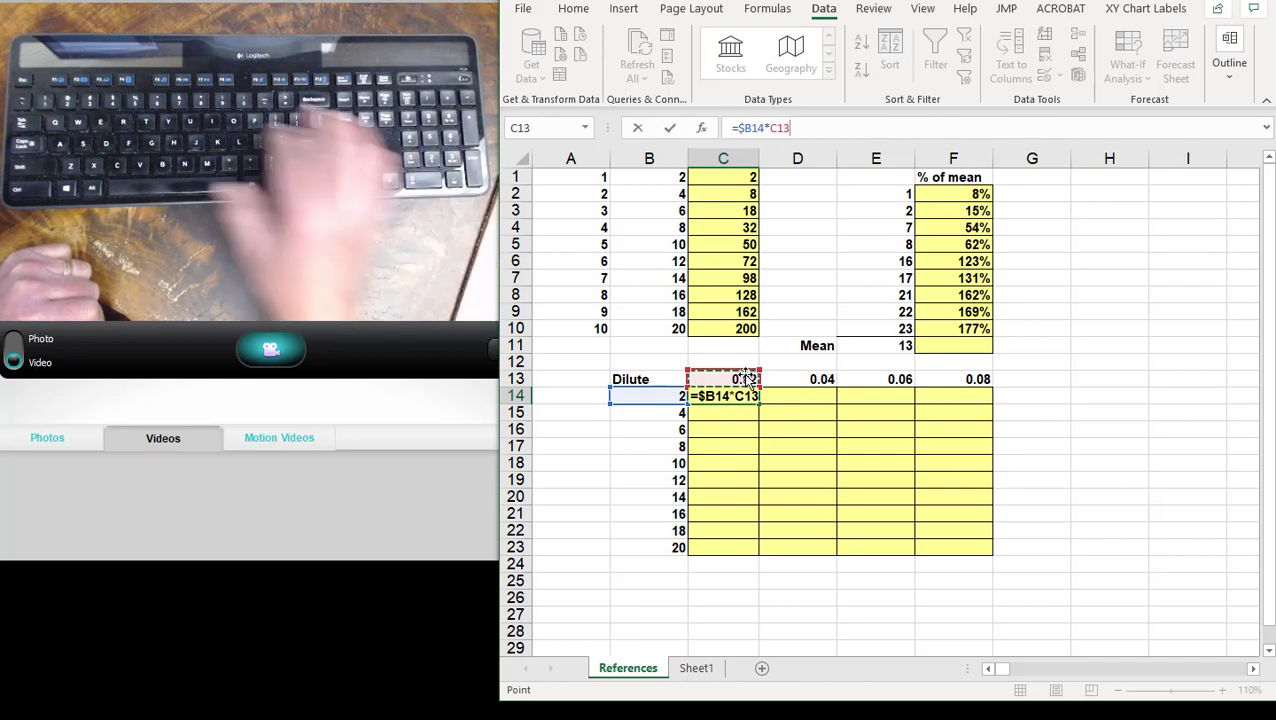
pyautogui.press('F4')
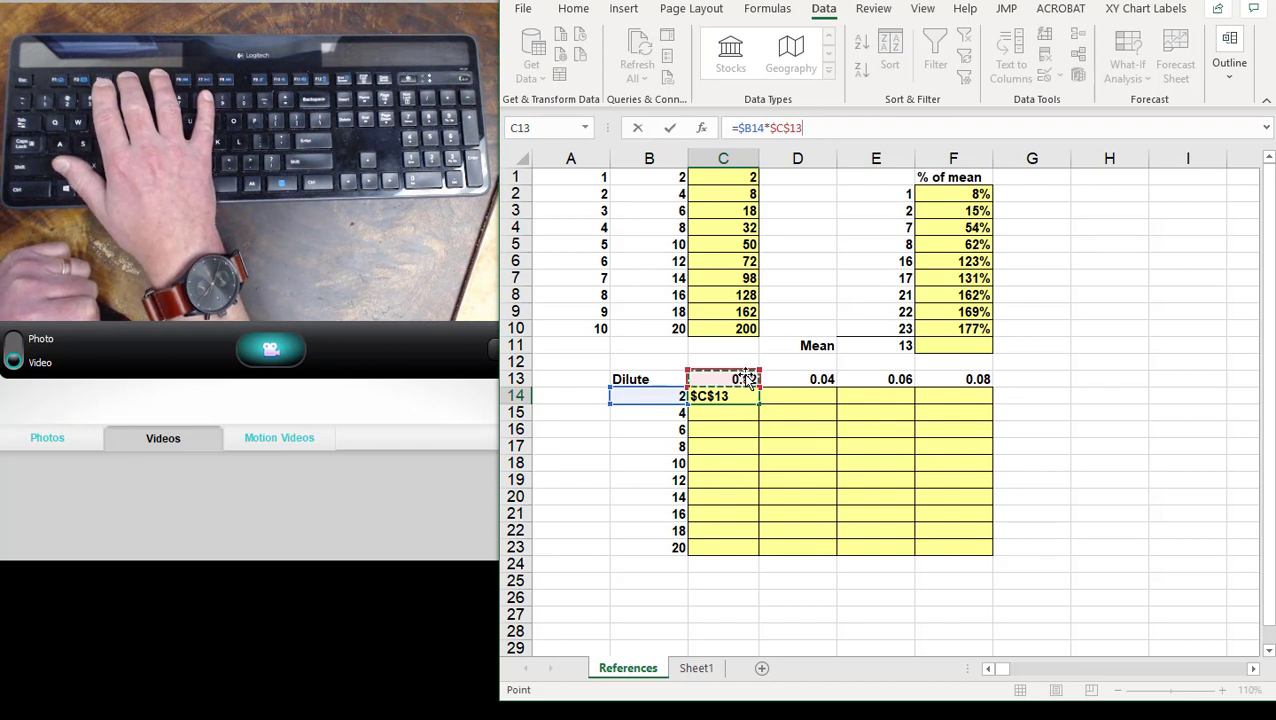
pyautogui.press('F4')
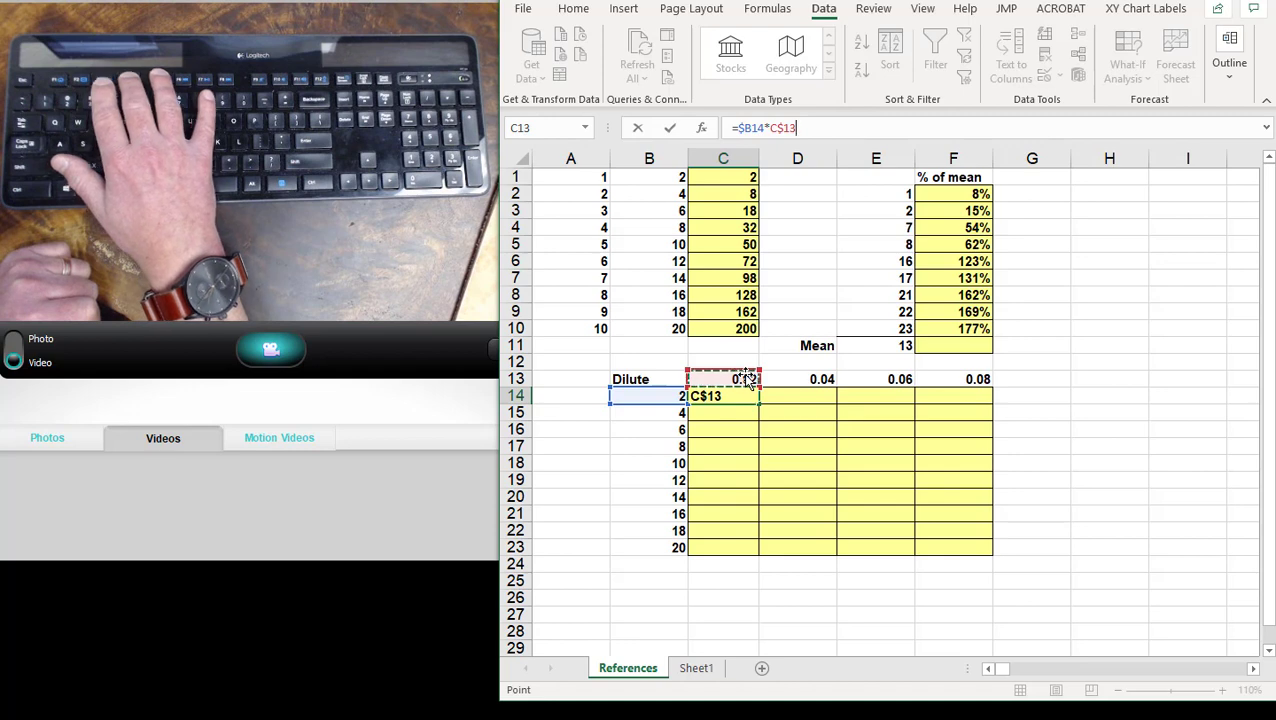
pyautogui.press('Return')
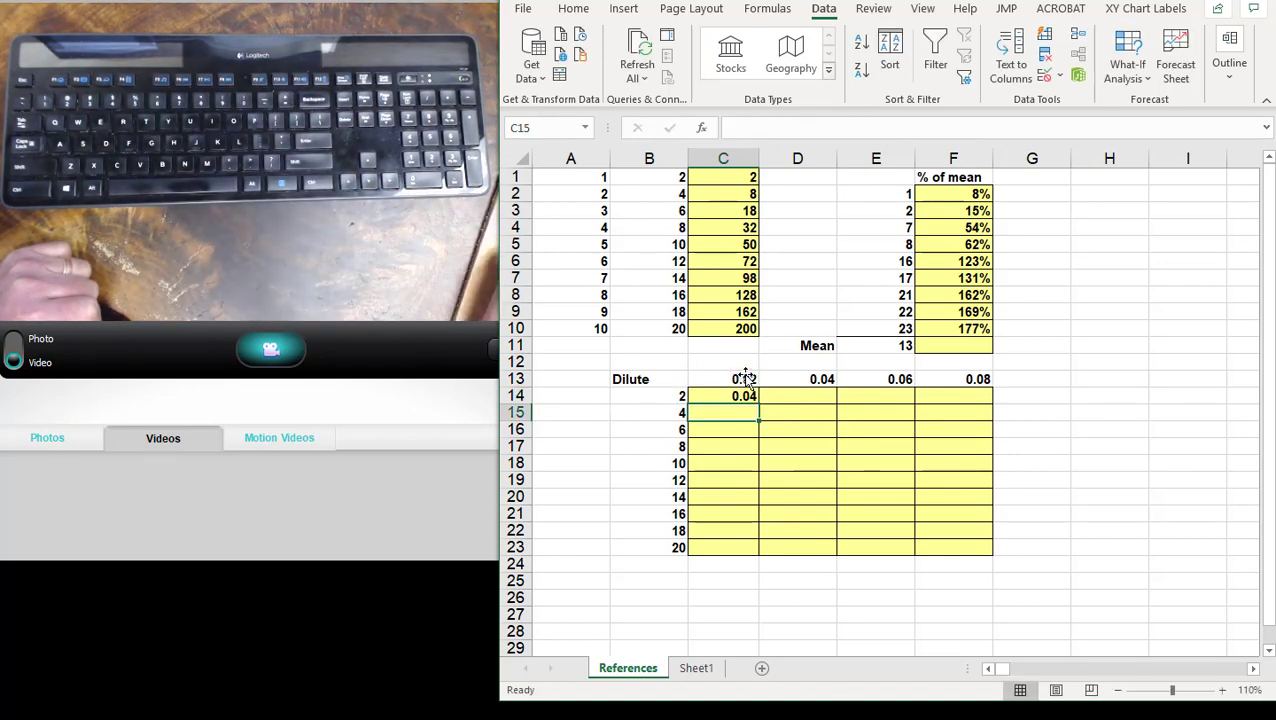
# - Fill the mixed-reference formula from C14 through C14:F23 and check the references in E21
pyautogui.click(745, 396)
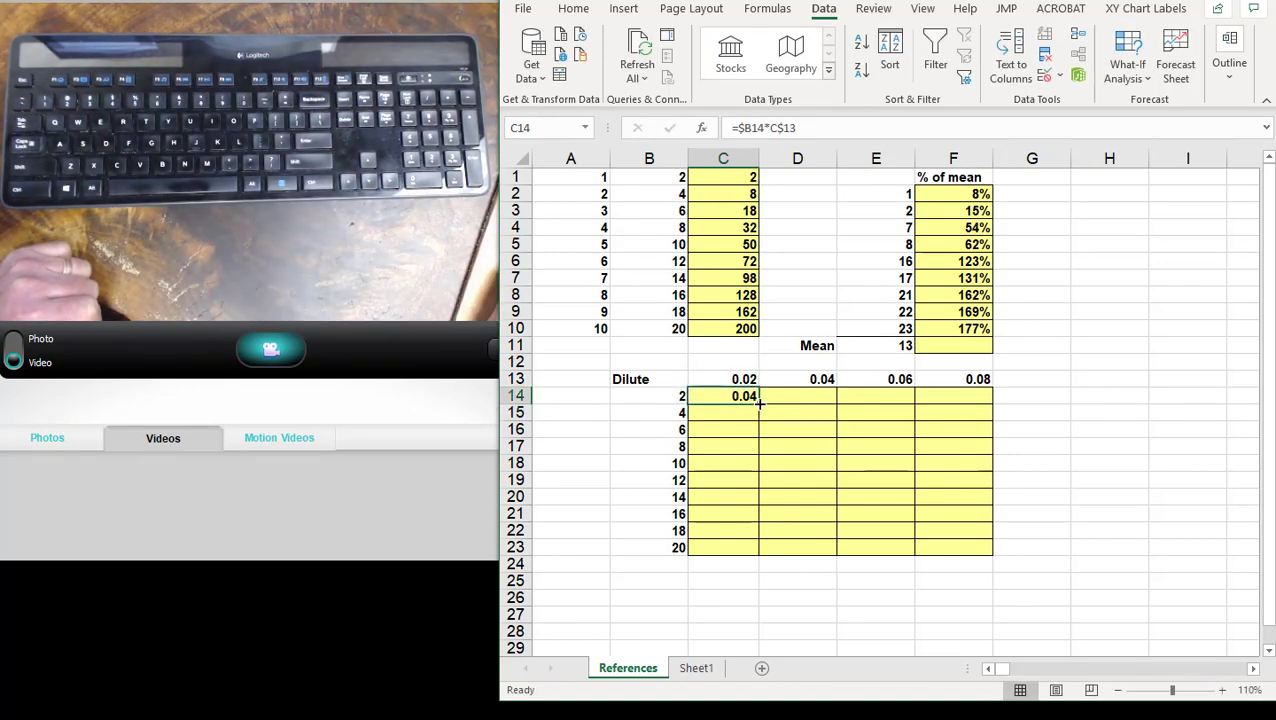
pyautogui.moveTo(760, 402); pyautogui.dragTo(998, 569)
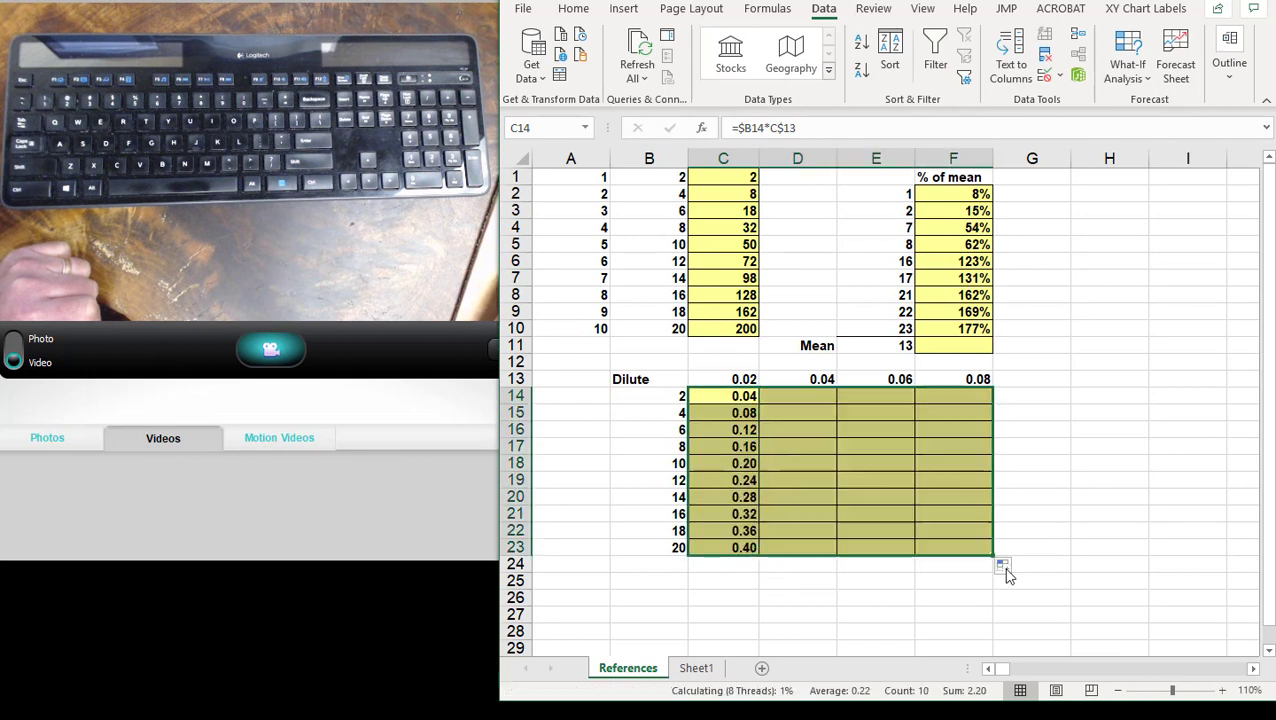
pyautogui.click(911, 514)
pyautogui.click(772, 128)
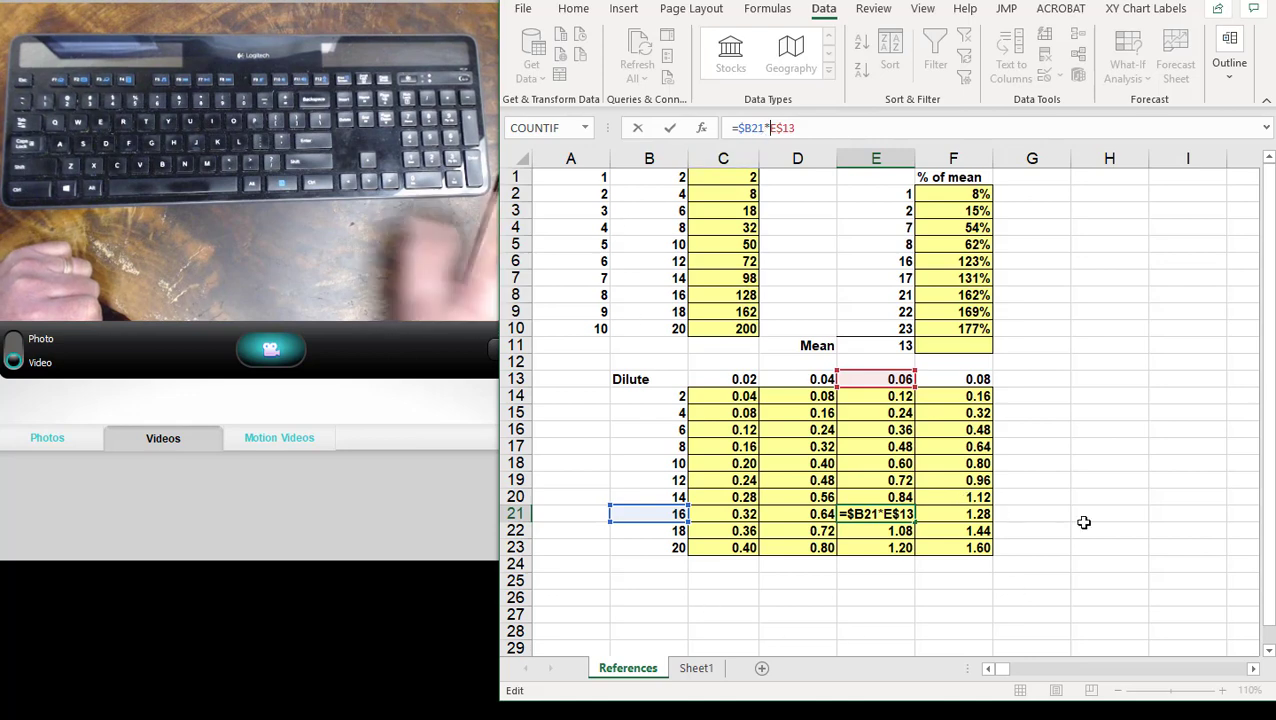
pyautogui.press('Return')
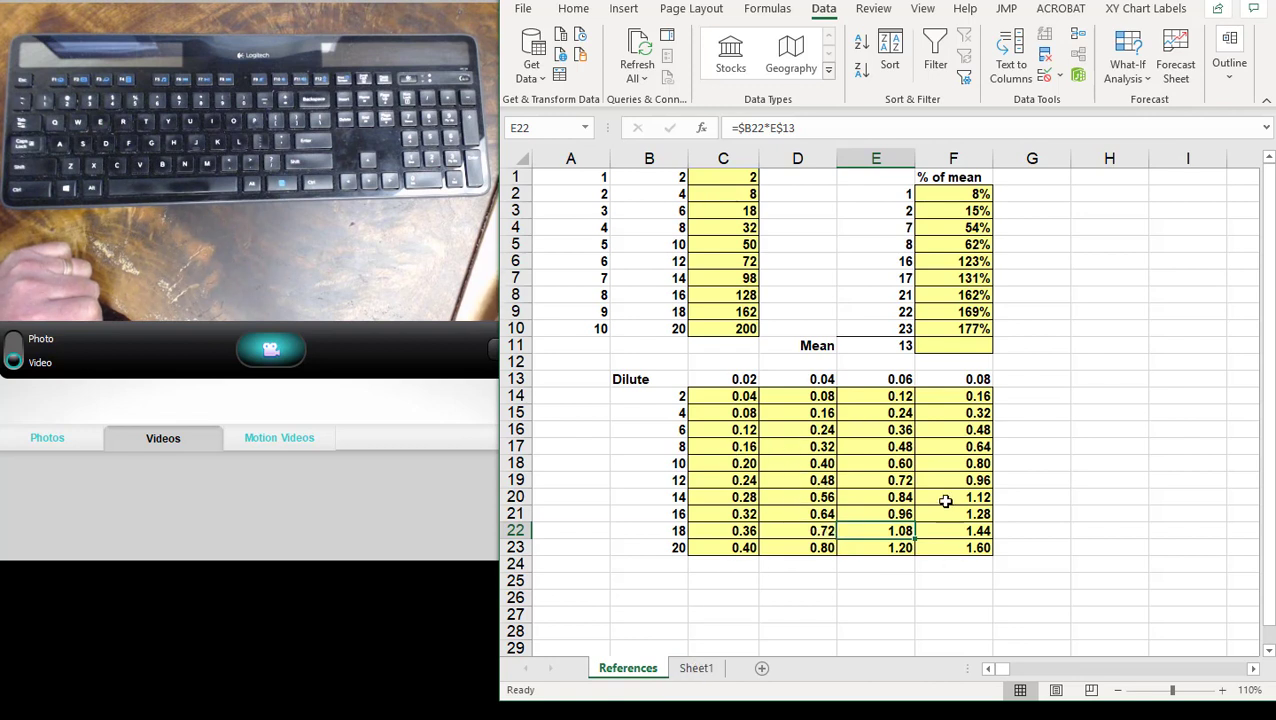
# - Switch to Sheet1 and widen column A so its labels fit
pyautogui.click(695, 668)
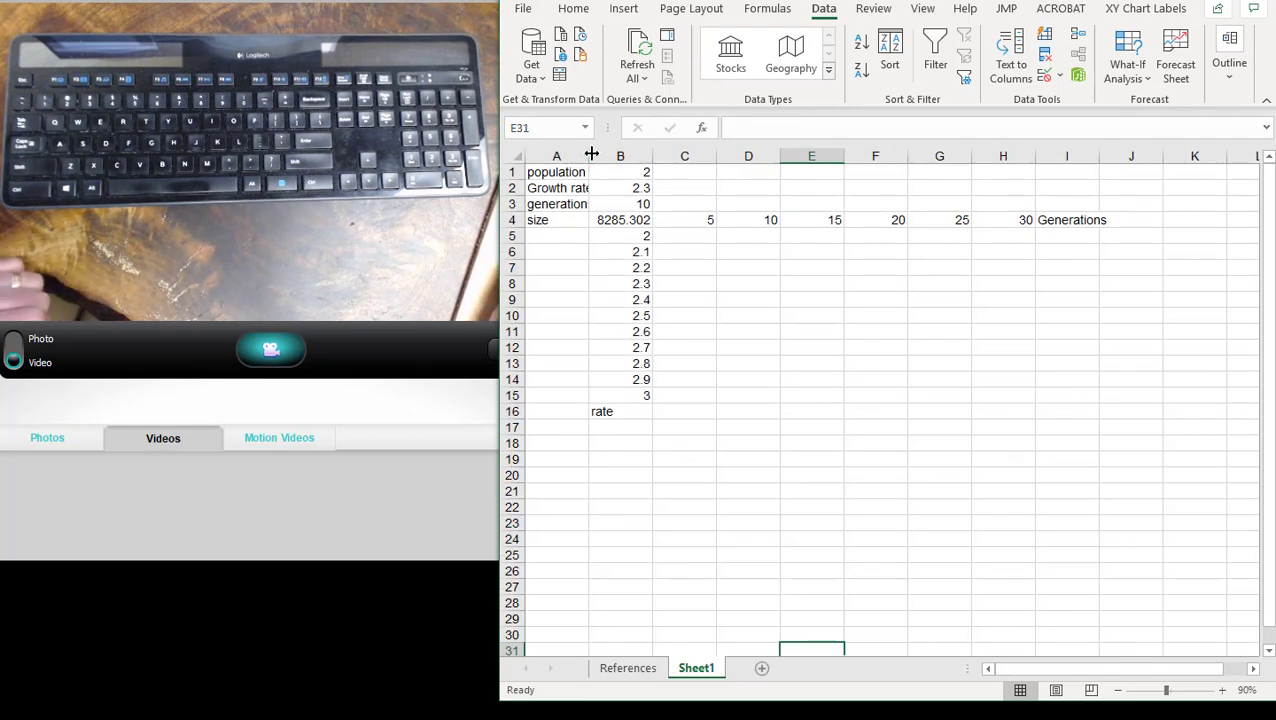
pyautogui.moveTo(588, 153); pyautogui.dragTo(612, 155)
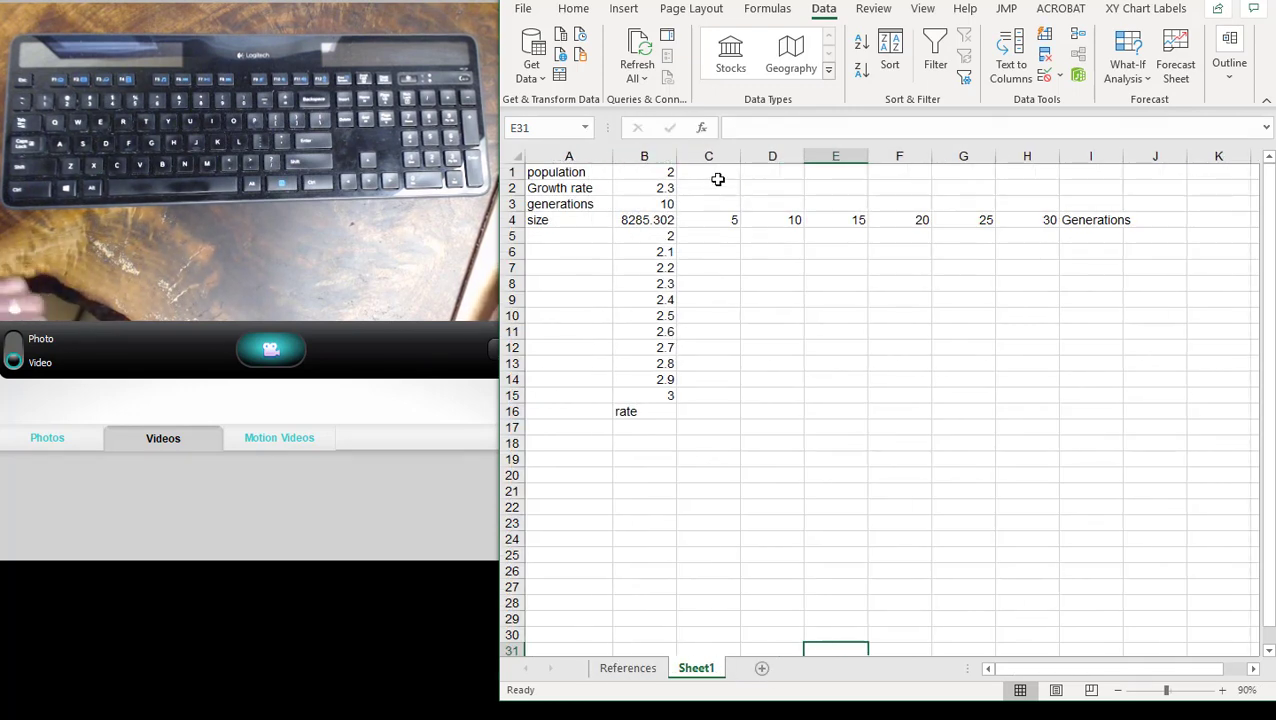
# - Examine the population, growth rate and generations inputs in B1:B3 and the size formula in B4
pyautogui.click(665, 162)
pyautogui.click(665, 173)
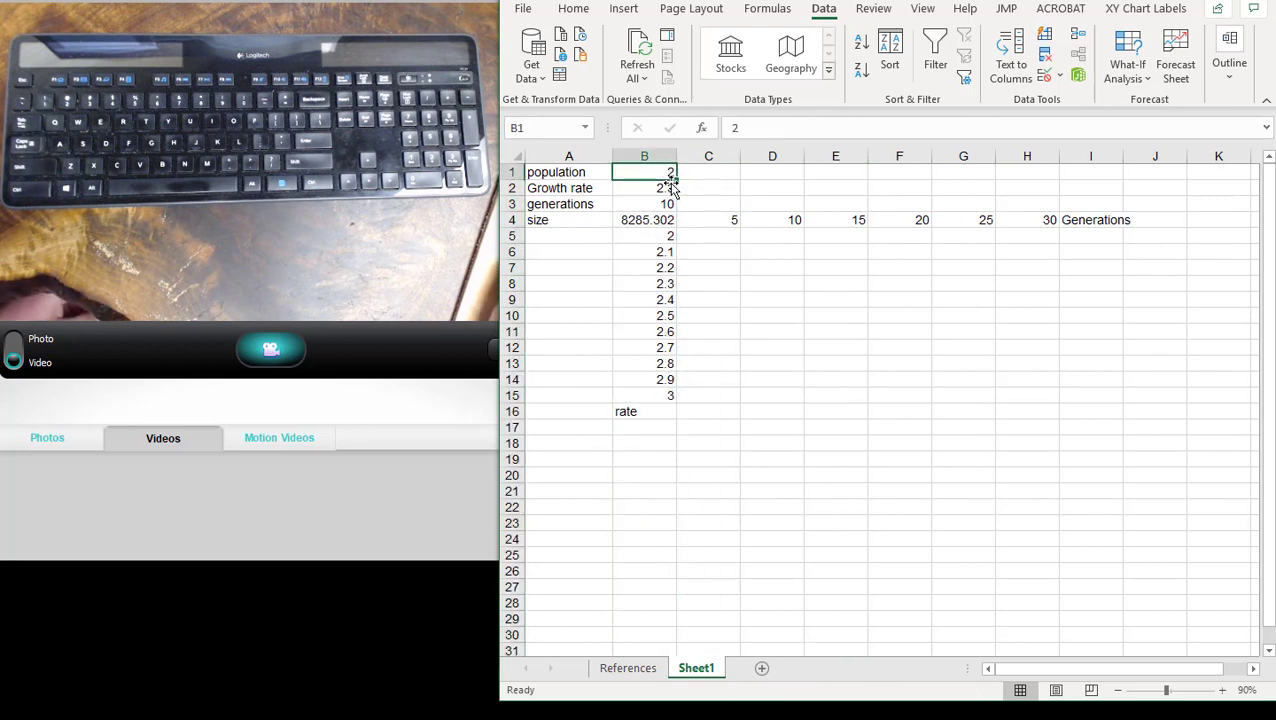
pyautogui.click(667, 188)
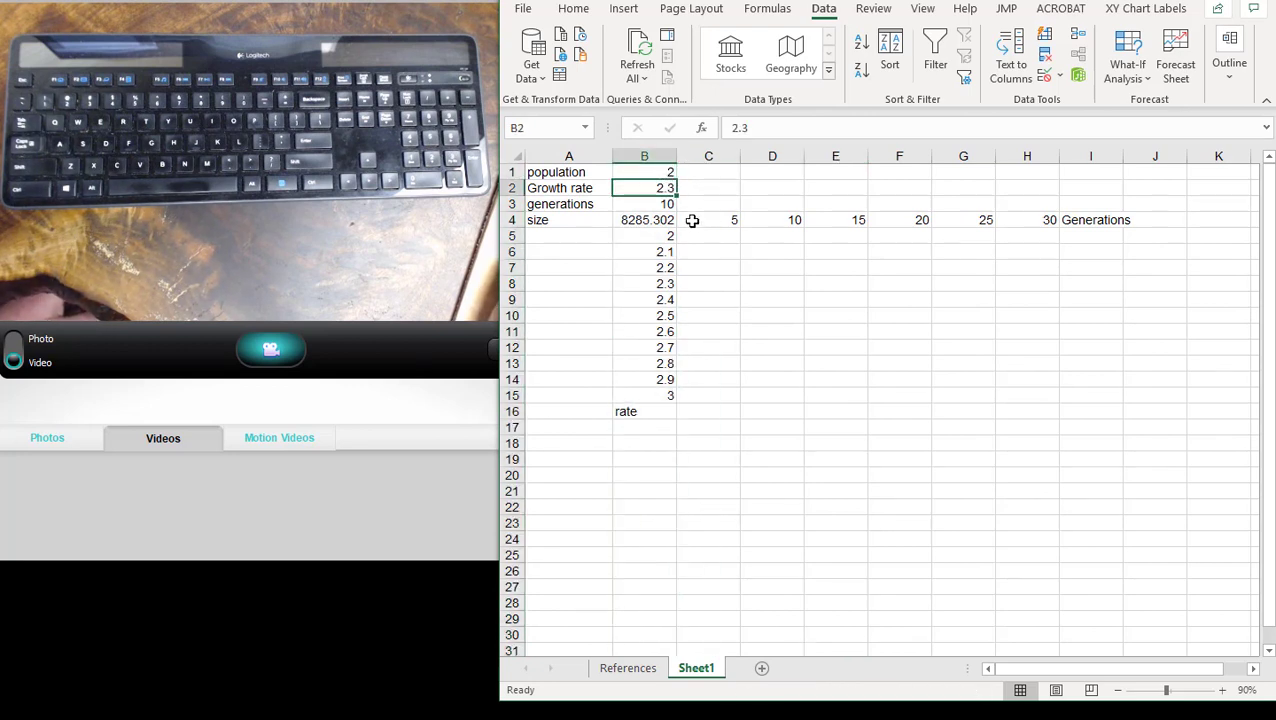
pyautogui.click(665, 203)
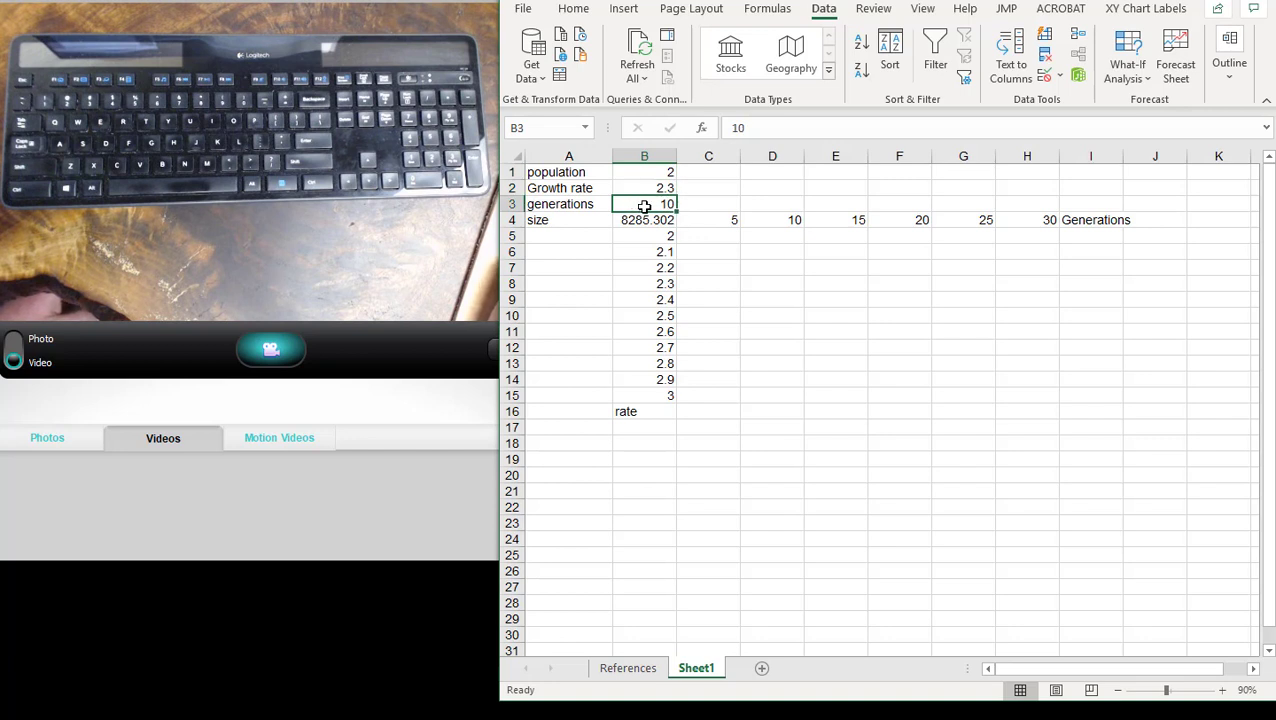
pyautogui.click(656, 221)
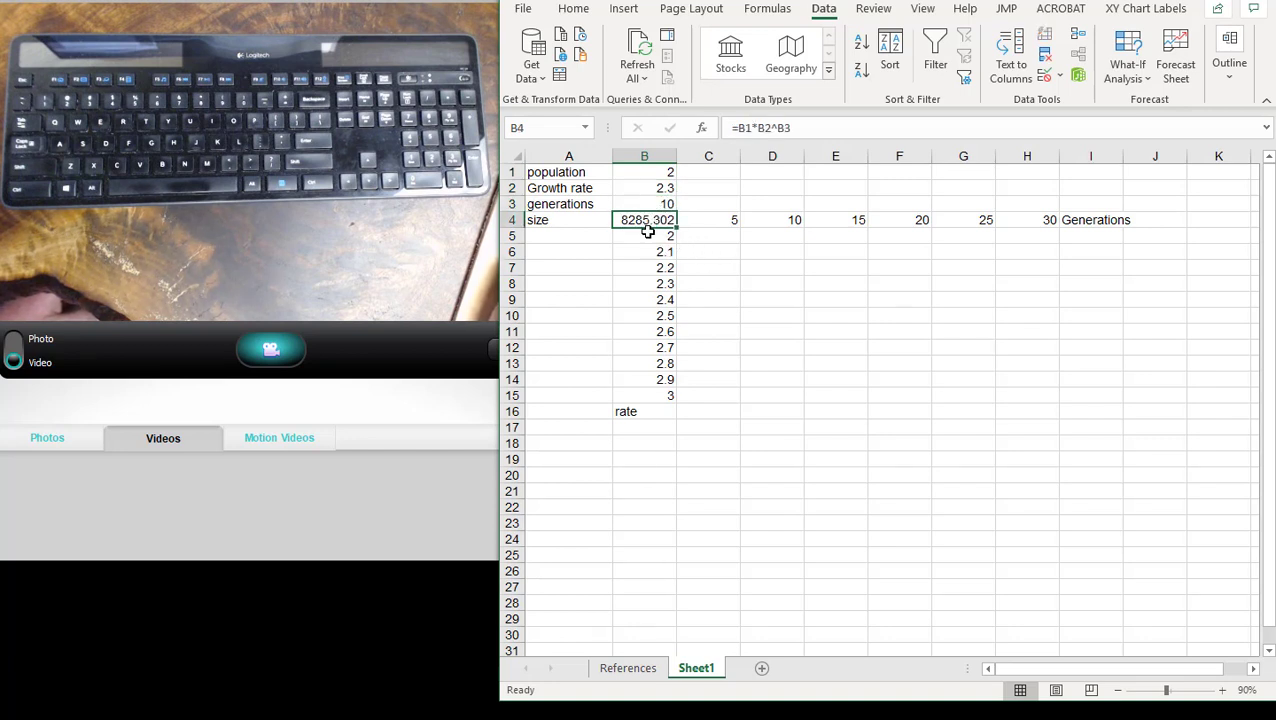
pyautogui.click(587, 172)
pyautogui.click(587, 220)
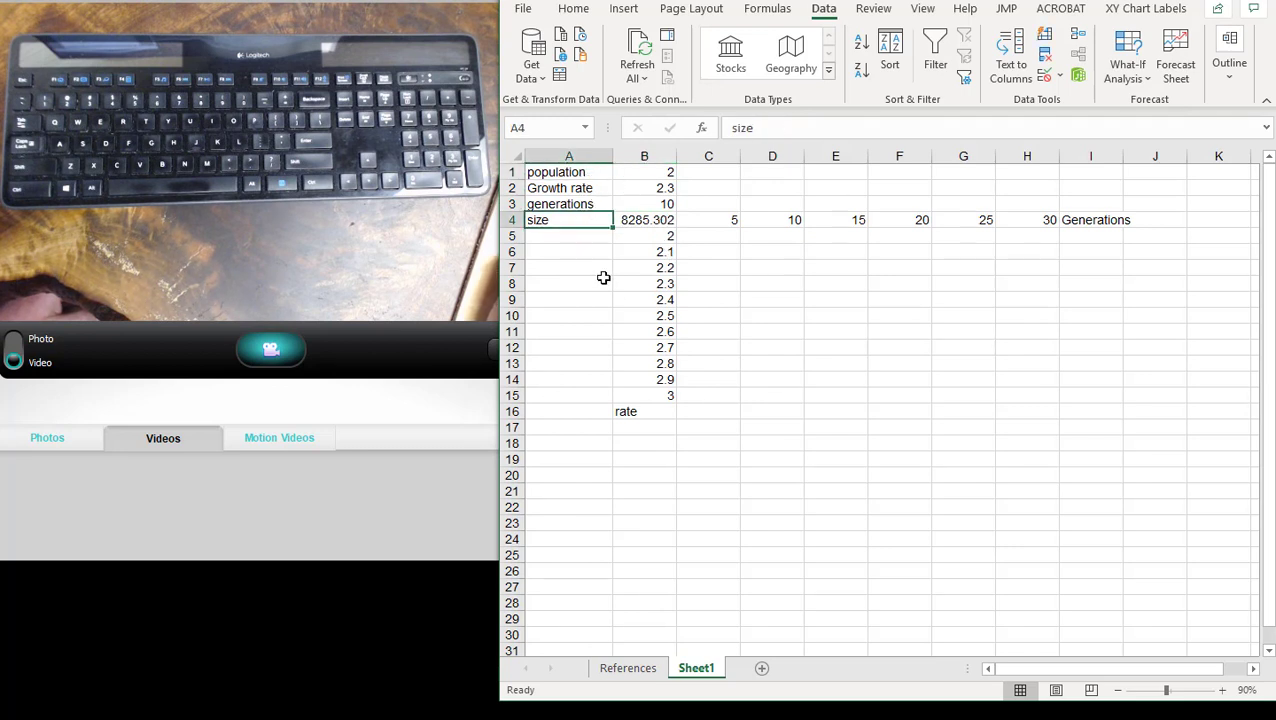
# - Review the size formula in B4, the growth rates in B5:B15 and the generation counts in C4:H4
pyautogui.click(630, 222)
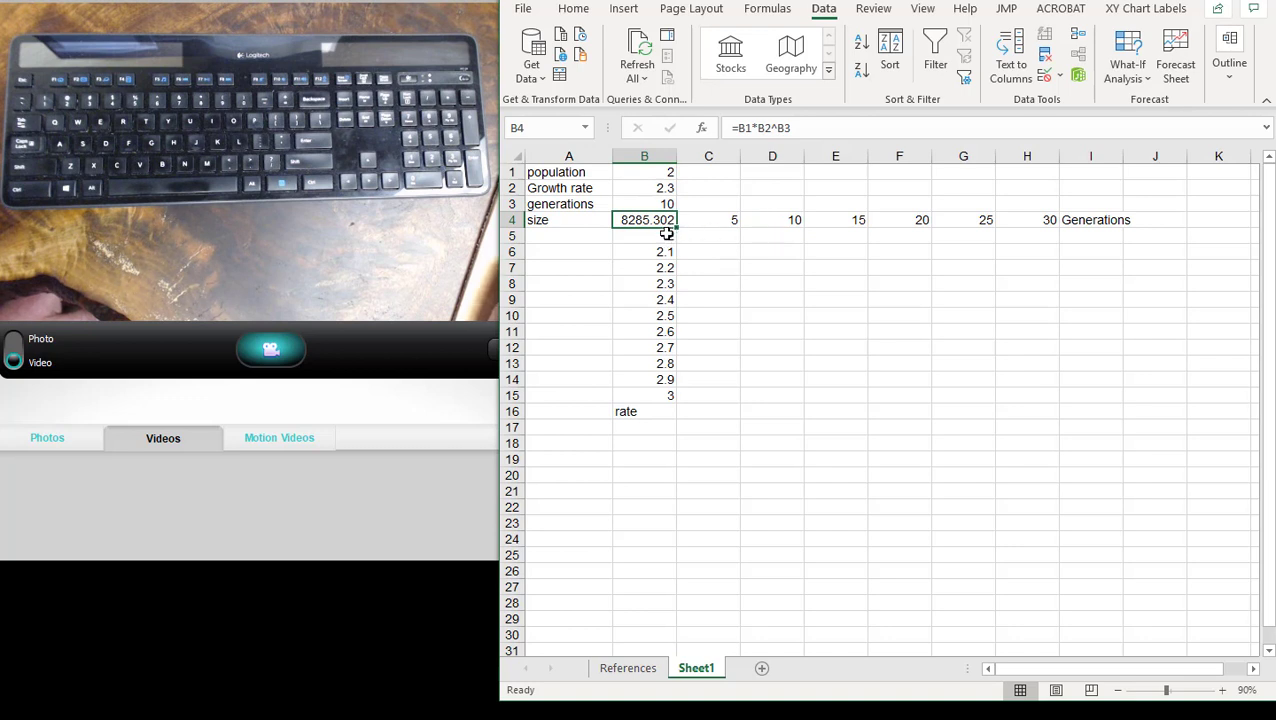
pyautogui.moveTo(665, 235); pyautogui.dragTo(665, 395)
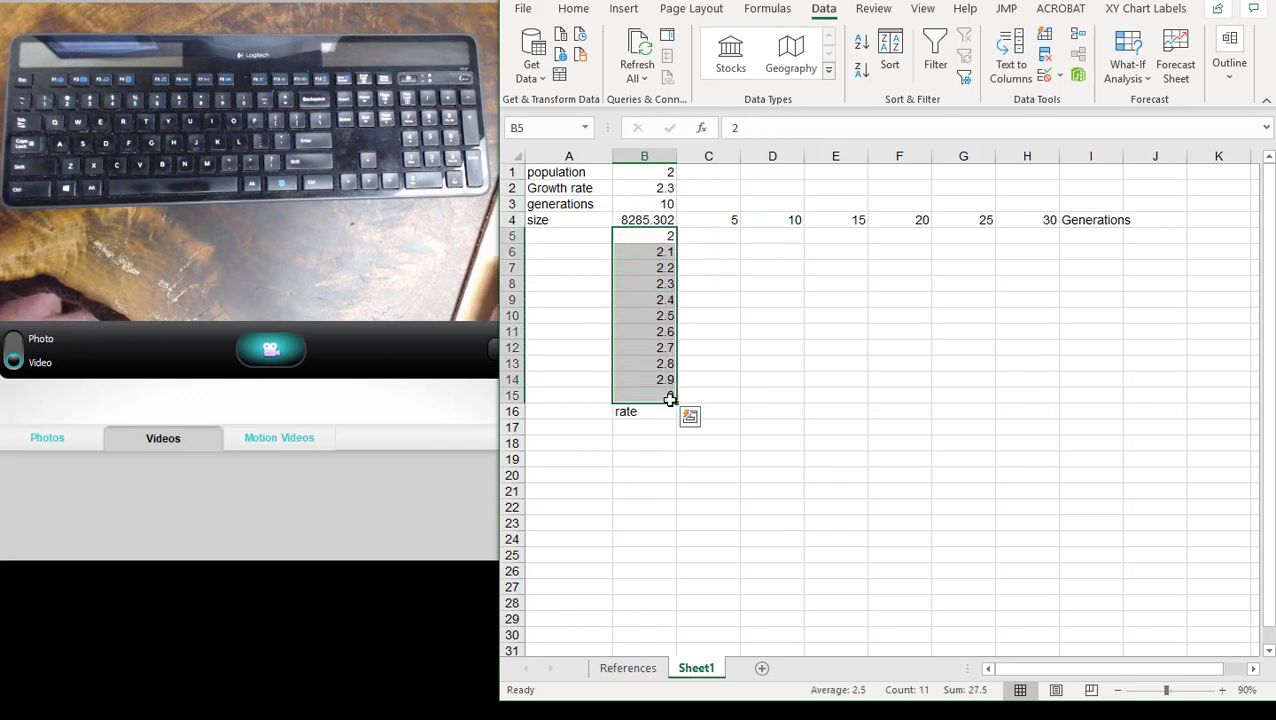
pyautogui.click(716, 218)
pyautogui.moveTo(716, 218); pyautogui.dragTo(1022, 228)
pyautogui.click(1010, 285)
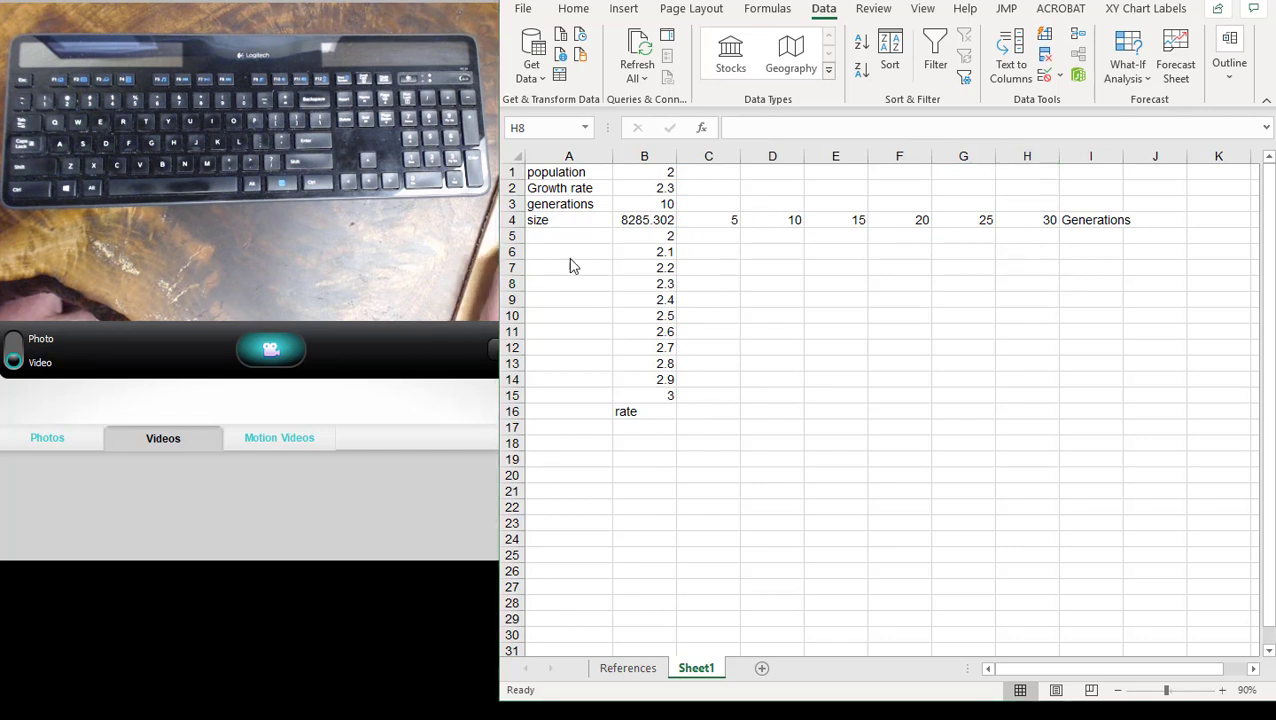
pyautogui.click(729, 246)
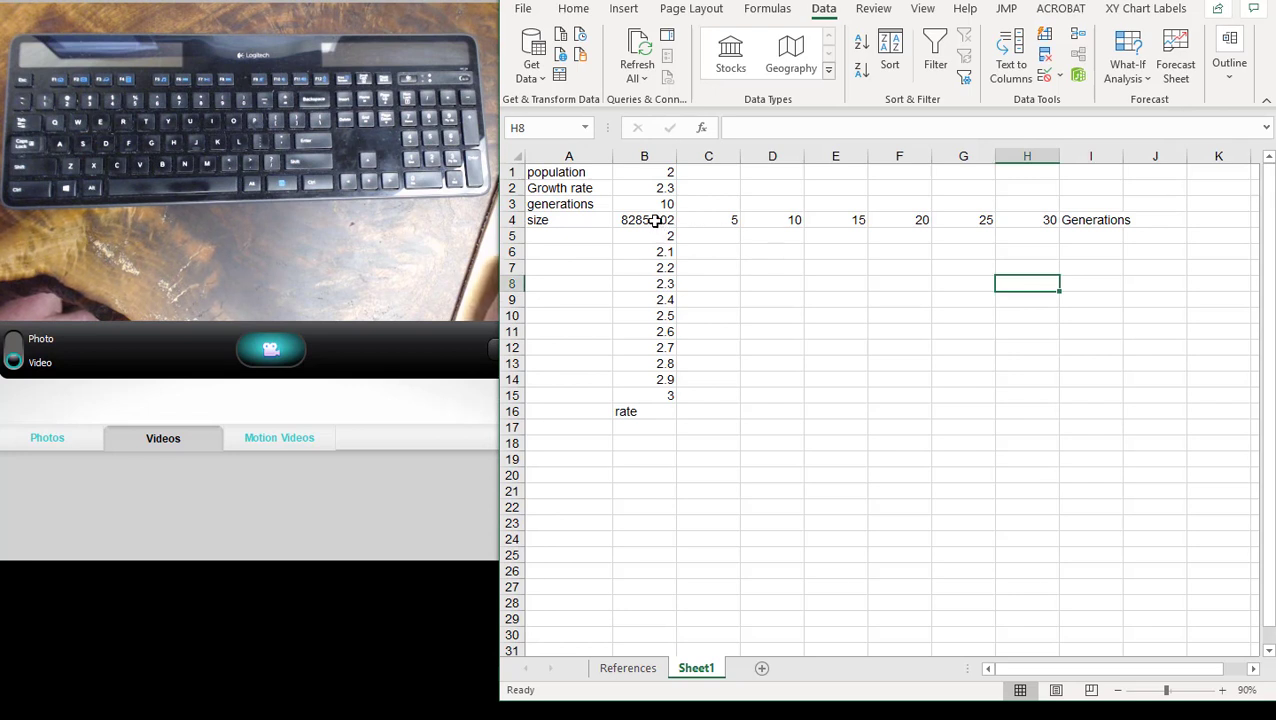
# - Create a what-if data table over B4:H15 with B3 as the row input cell and B2 as the column input cell
pyautogui.moveTo(655, 220); pyautogui.dragTo(1024, 393)
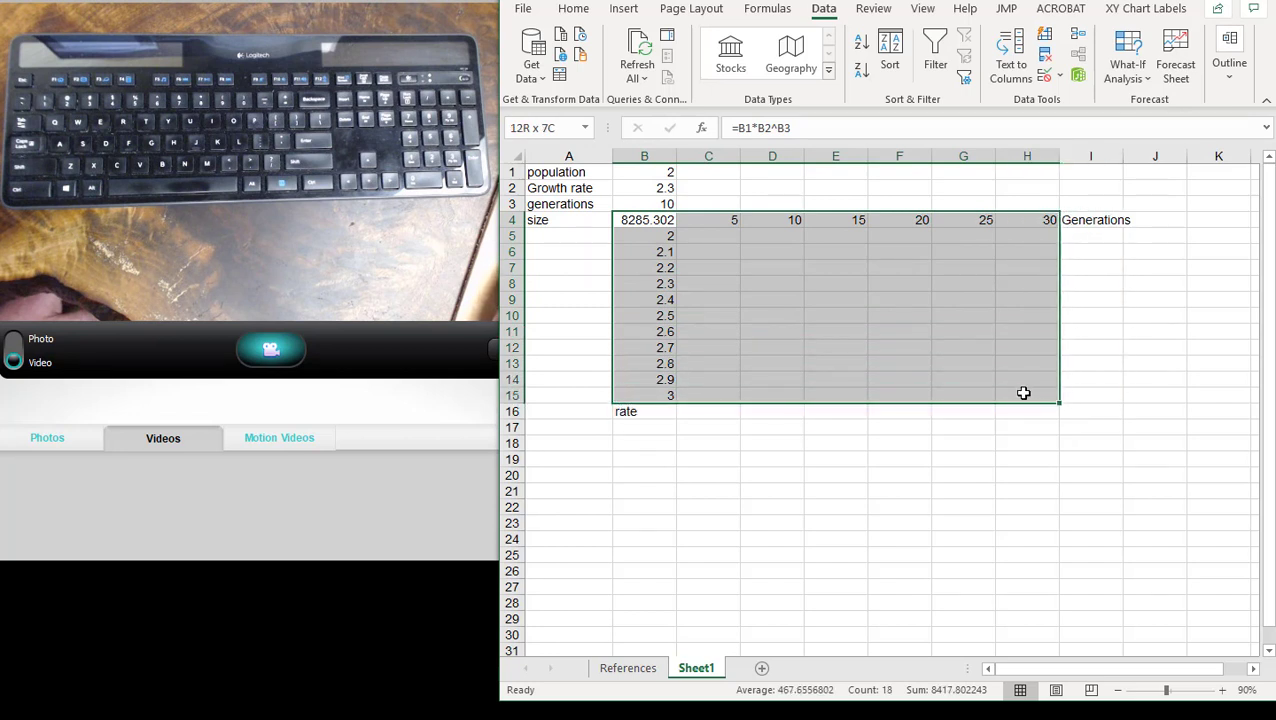
pyautogui.moveTo(1024, 393); pyautogui.dragTo(1024, 393)
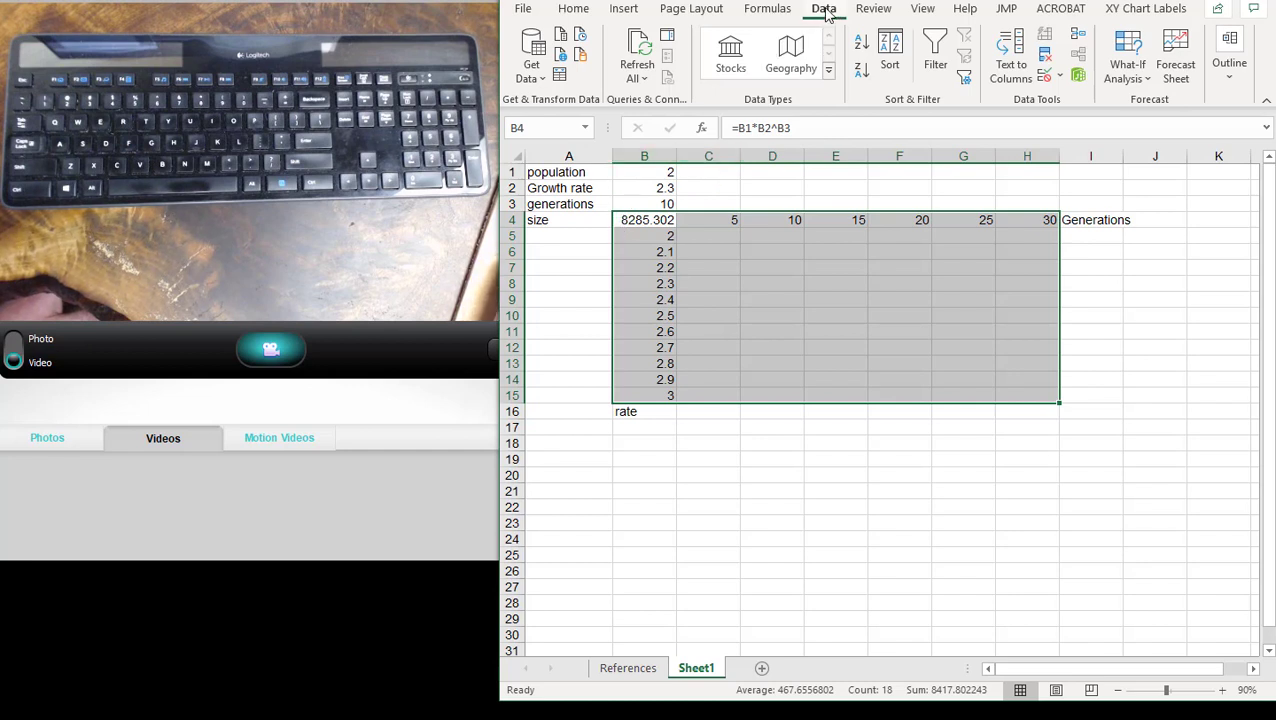
pyautogui.click(1145, 80)
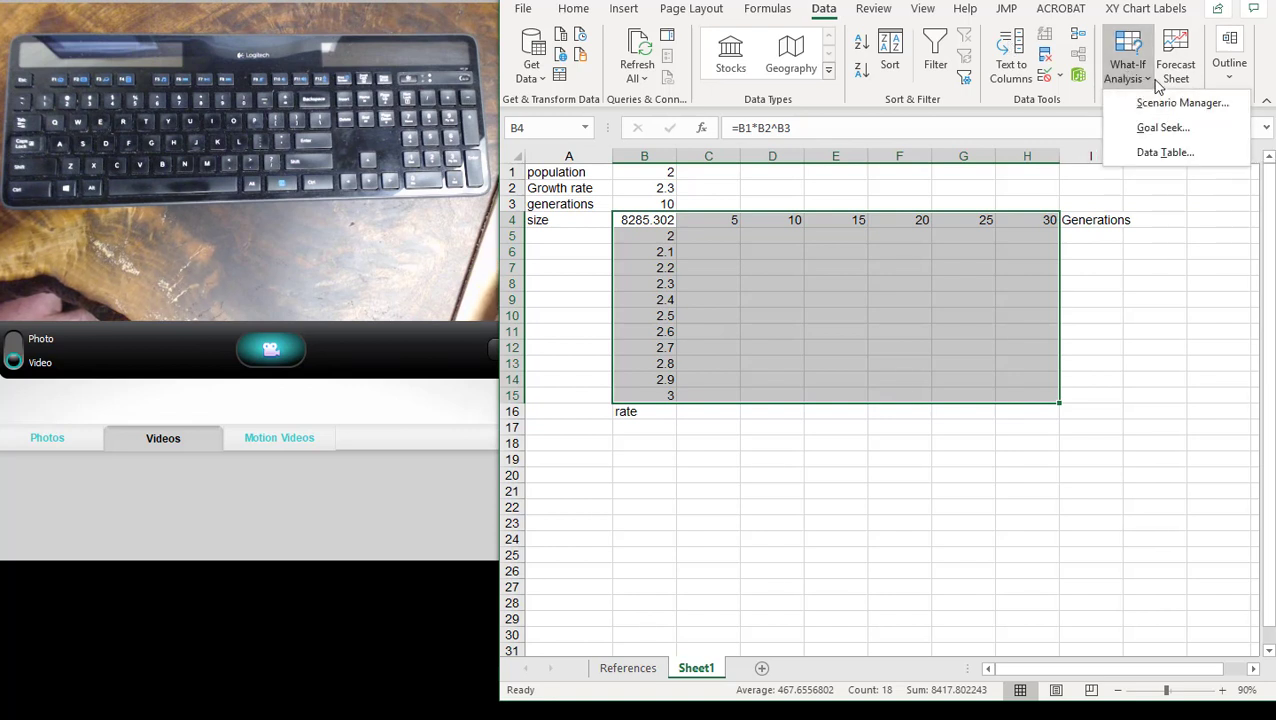
pyautogui.click(1158, 153)
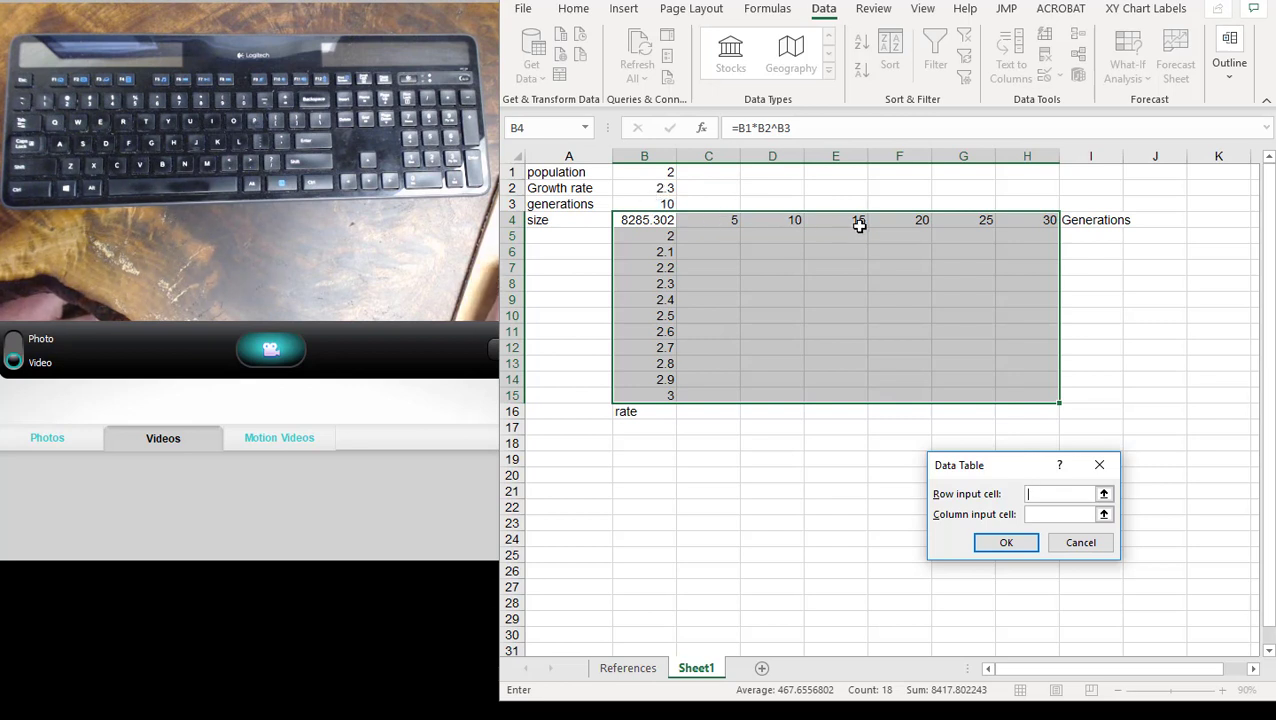
pyautogui.click(636, 204)
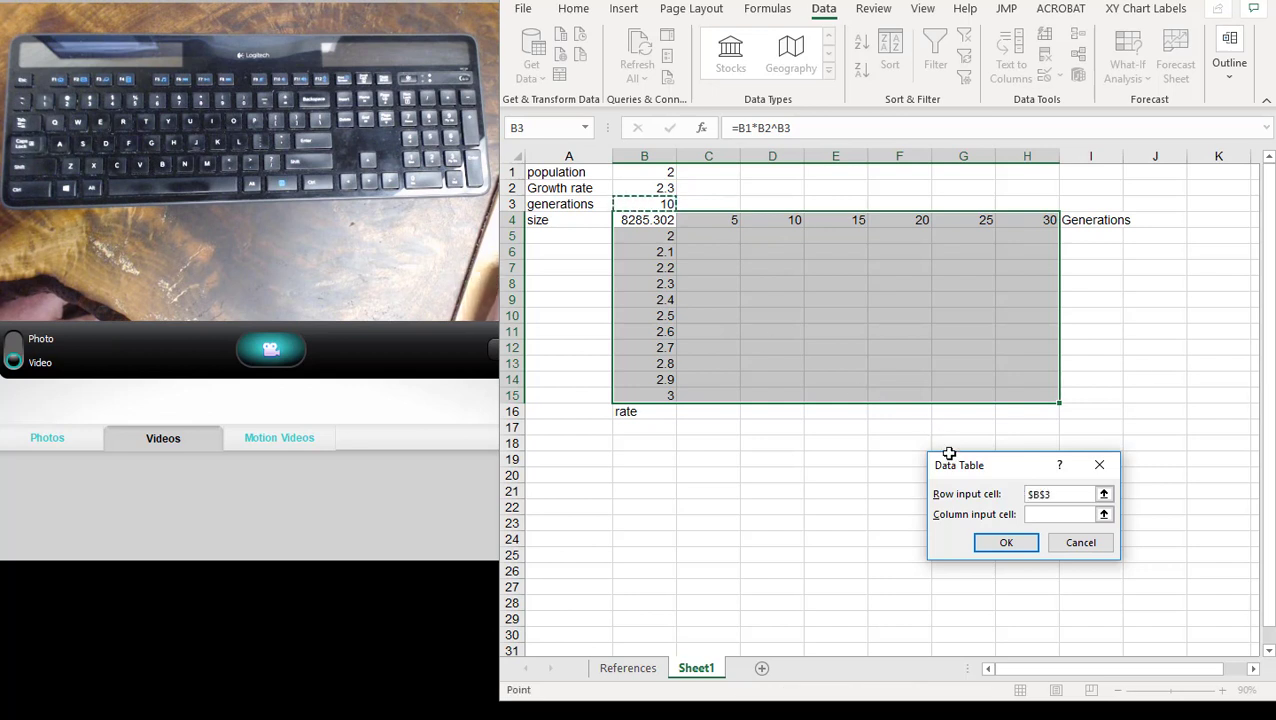
pyautogui.click(1086, 514)
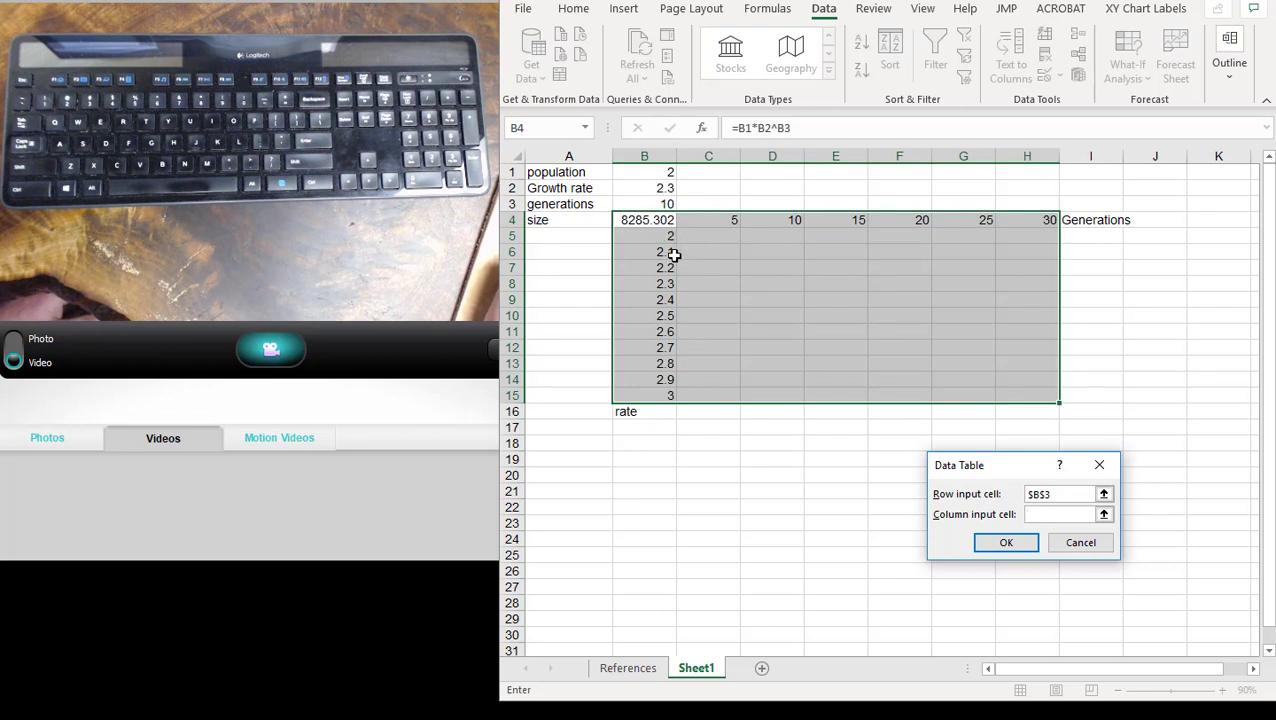
pyautogui.click(670, 188)
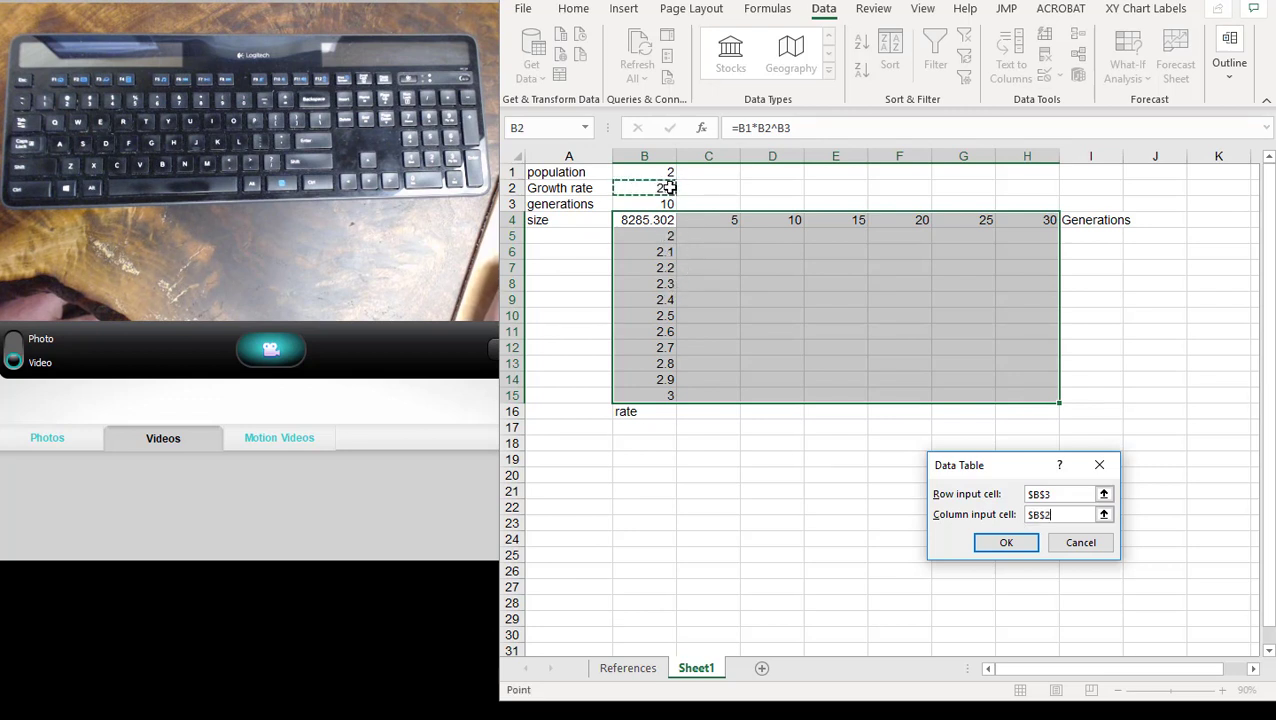
pyautogui.click(1007, 542)
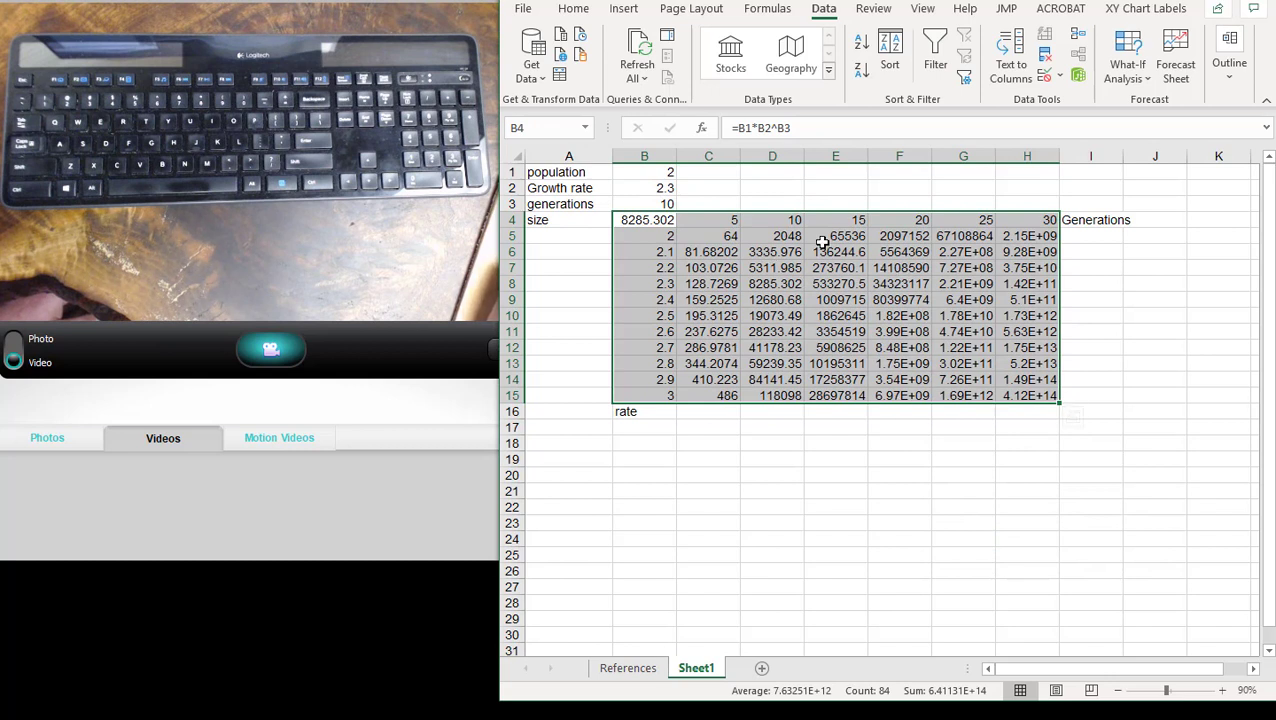
# - Inspect the formulas behind the data table results in D7, E10, F10 and F8
pyautogui.click(790, 268)
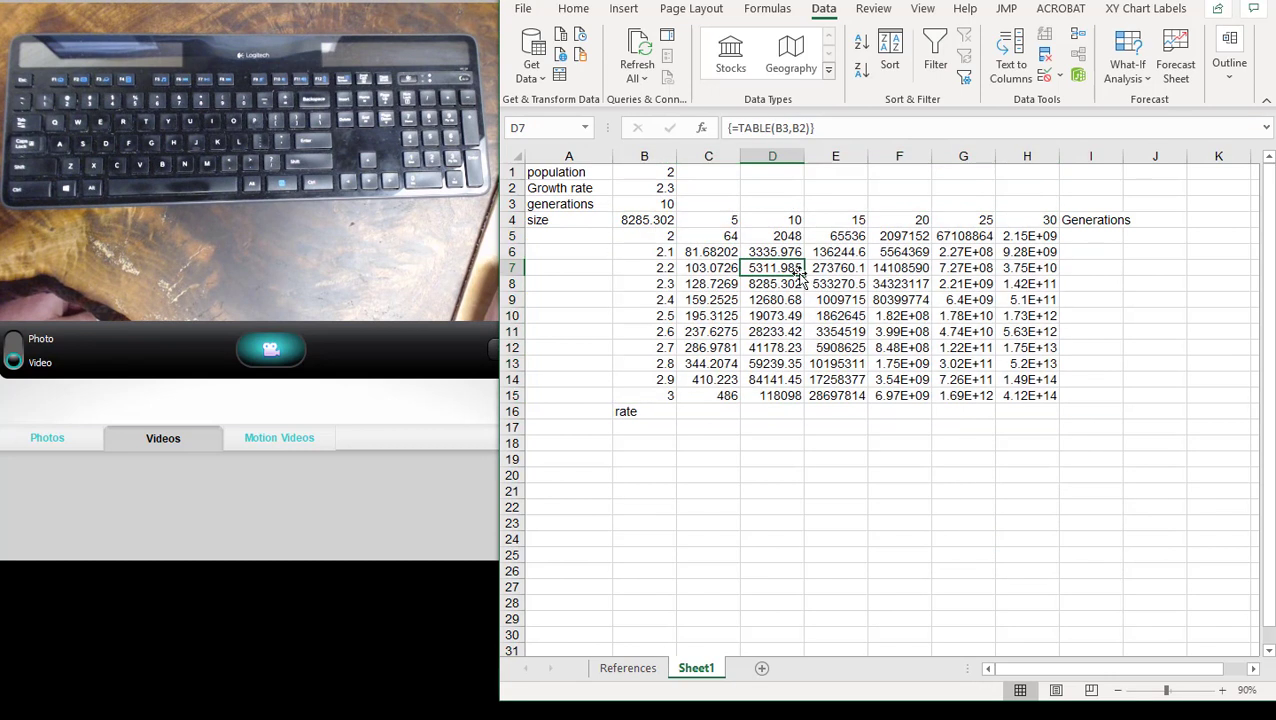
pyautogui.click(830, 312)
pyautogui.click(901, 313)
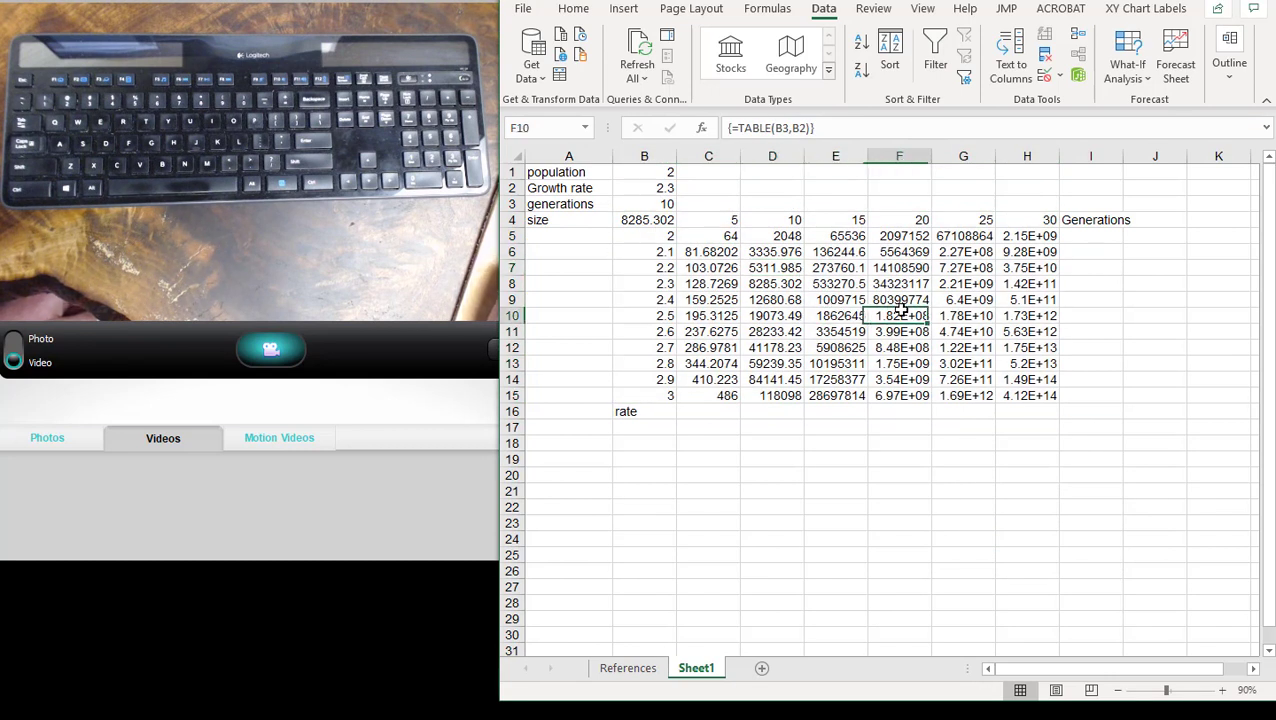
pyautogui.click(900, 281)
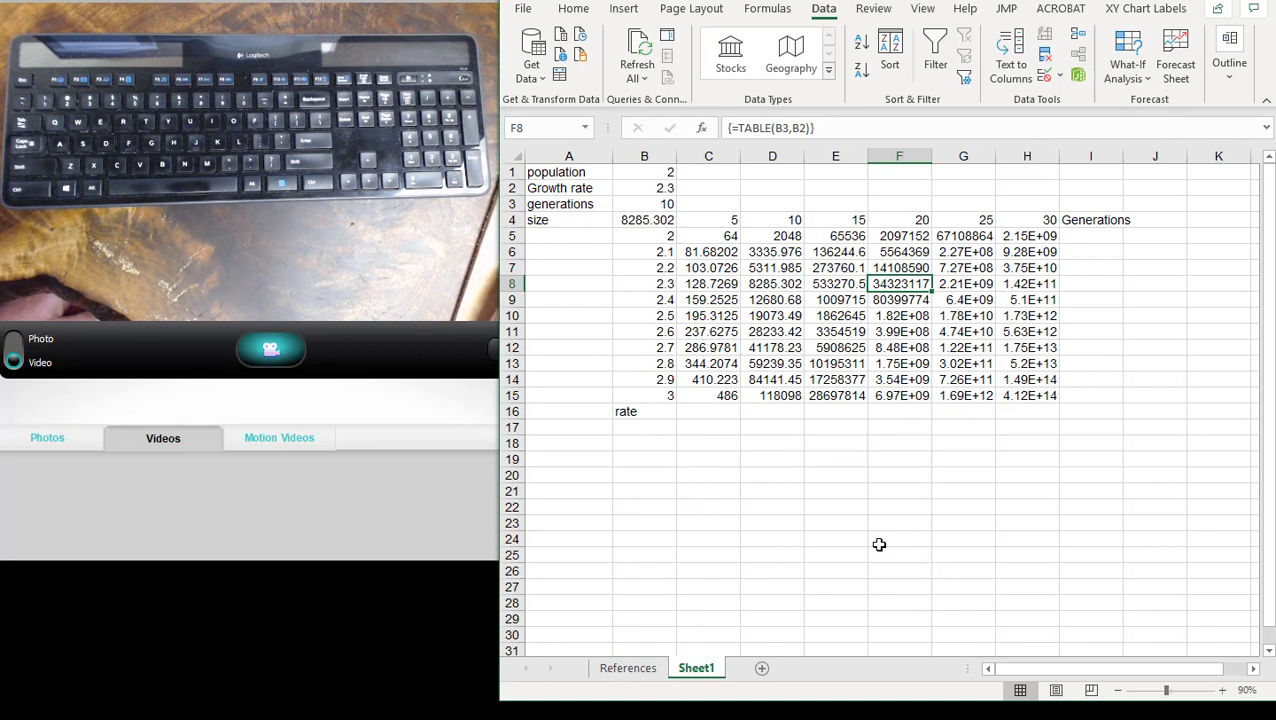
pyautogui.click(266, 718)
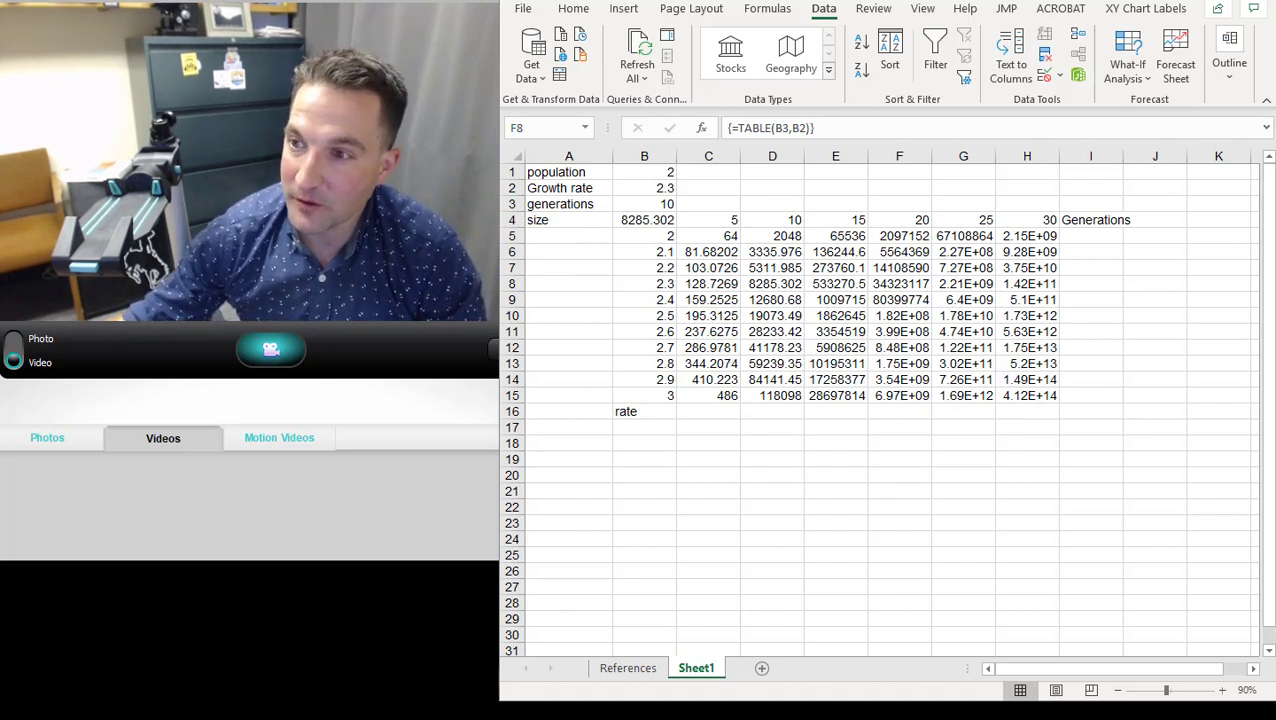
pyautogui.click(866, 2)
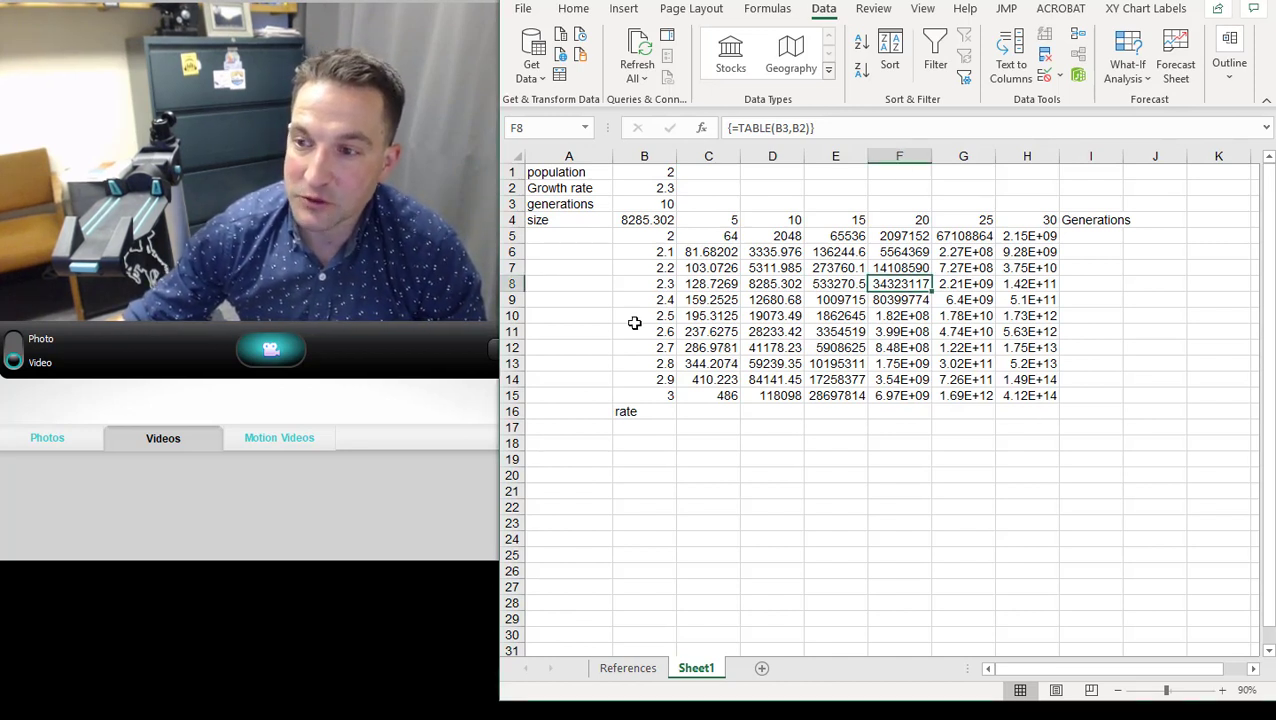